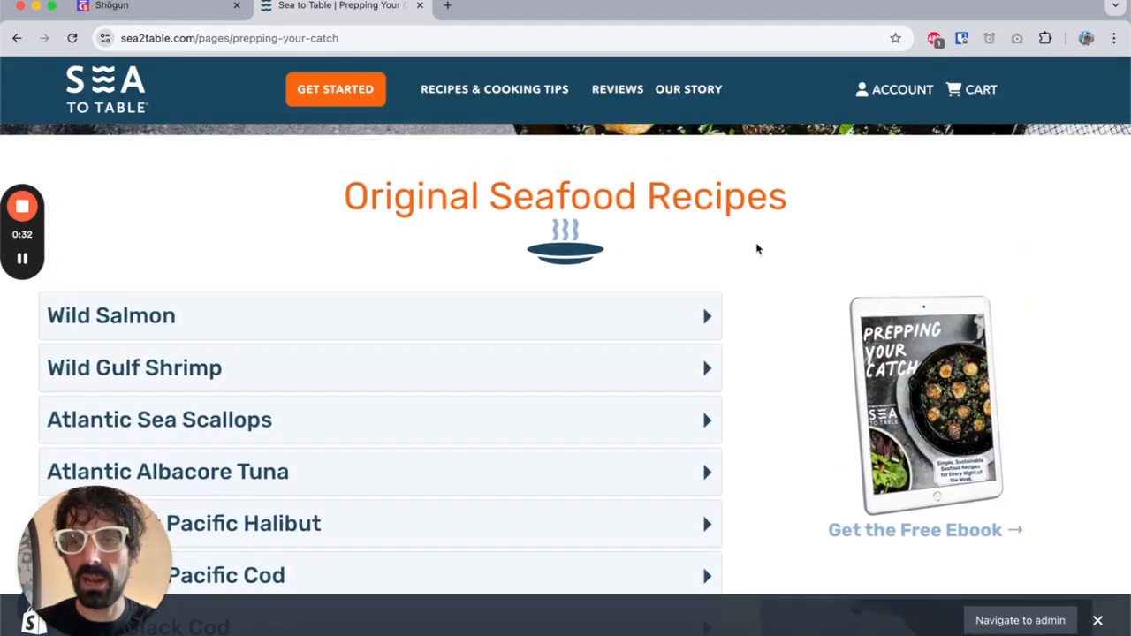
Review the live Prepping Your Catch page and follow its free ebook link to inspect the email sign-up form
scroll(846, 425, "down", 1)
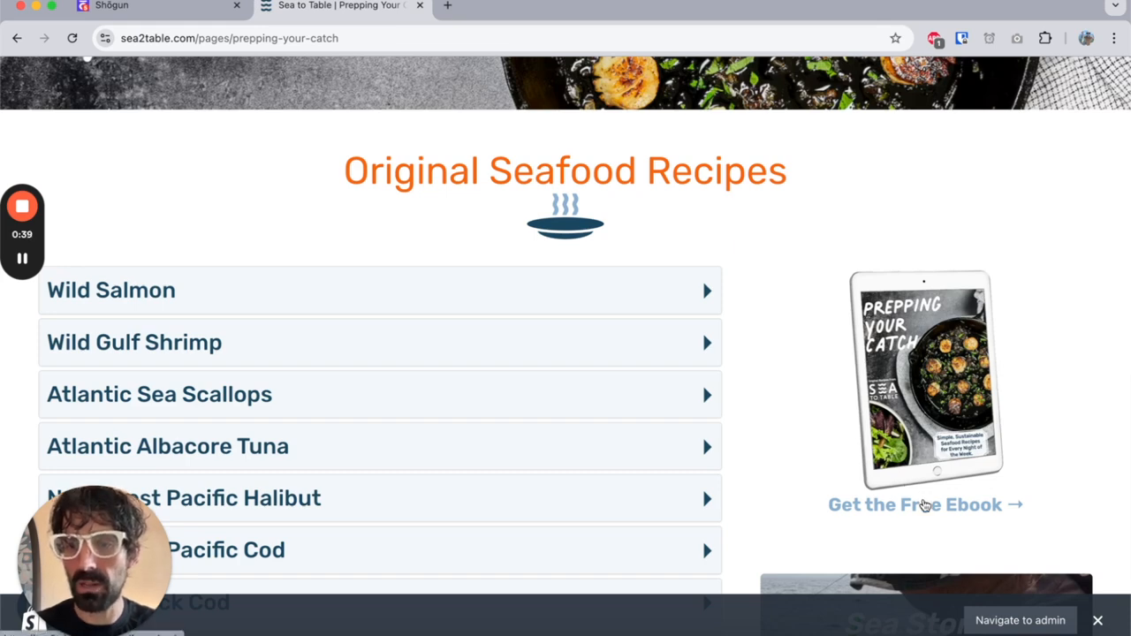
left_click(924, 505)
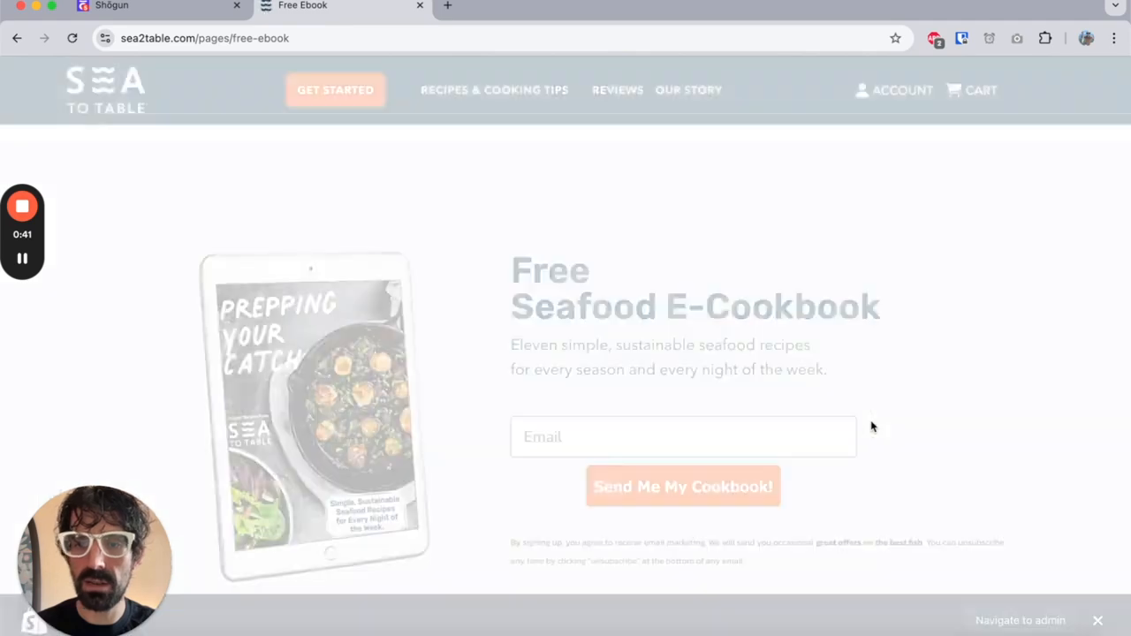
scroll(526, 323, "down", 2)
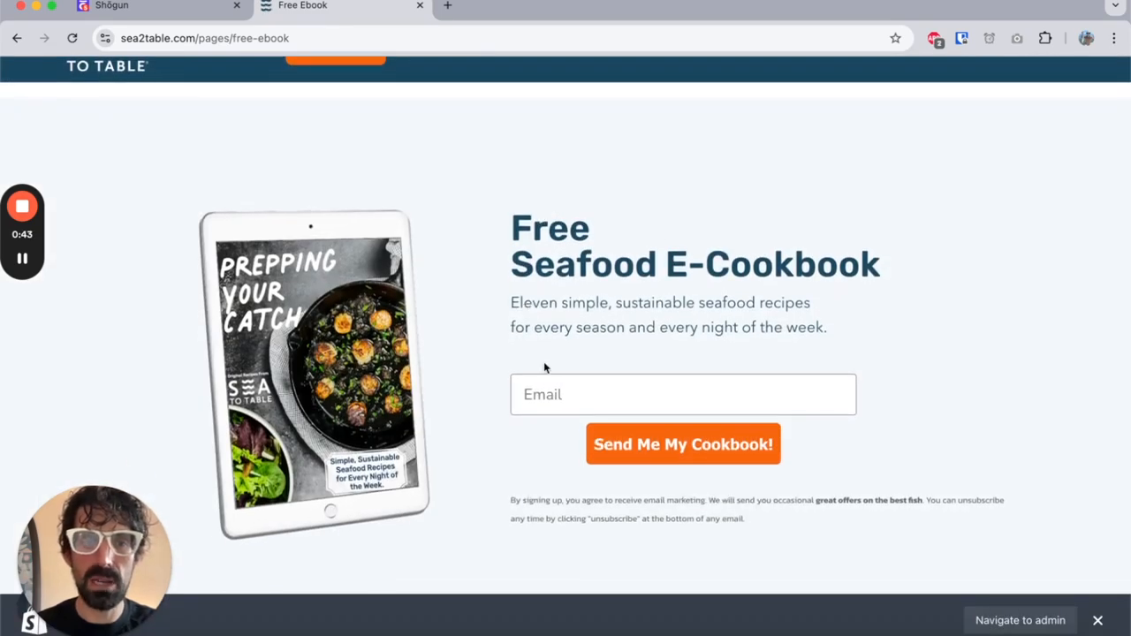
left_click(525, 393)
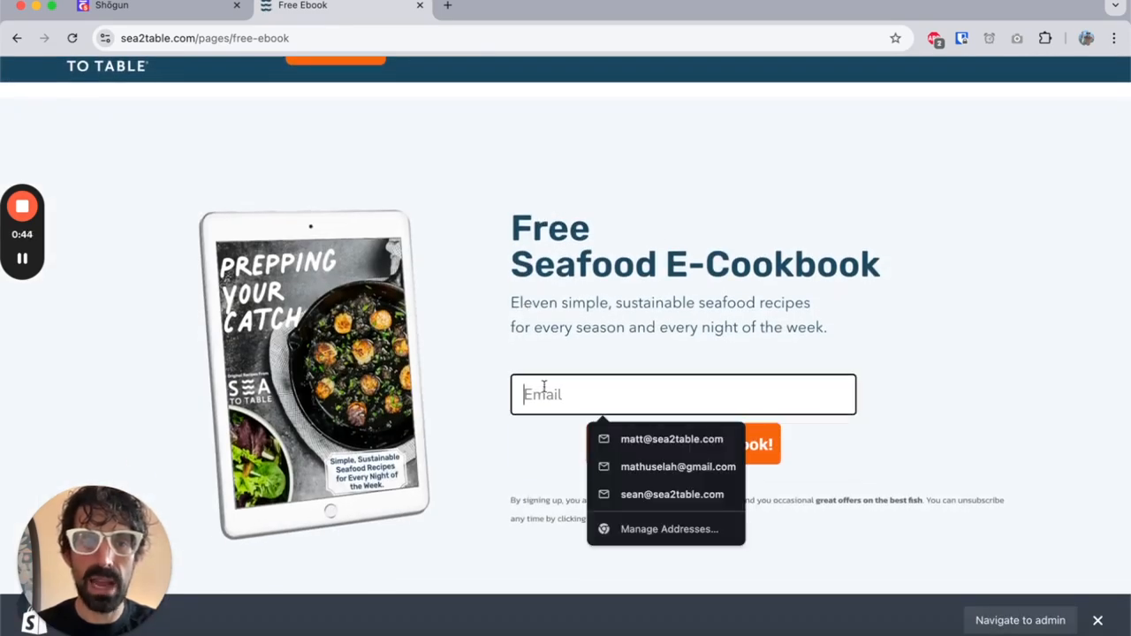
left_click(481, 379)
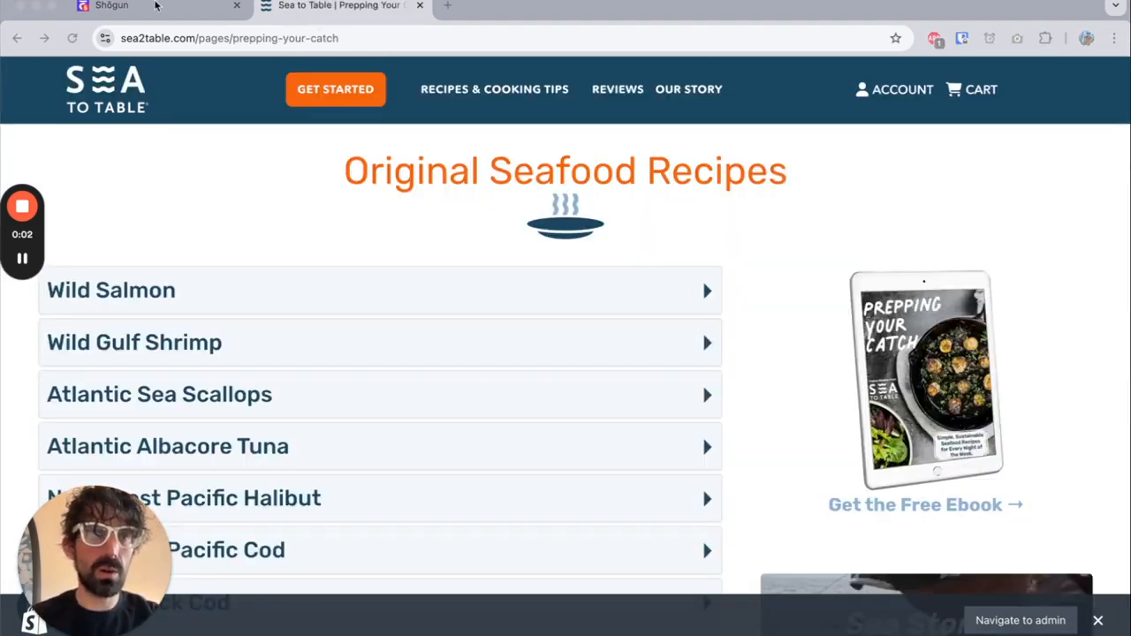
Switch to Shogun and start building a new page from scratch
left_click(153, 7)
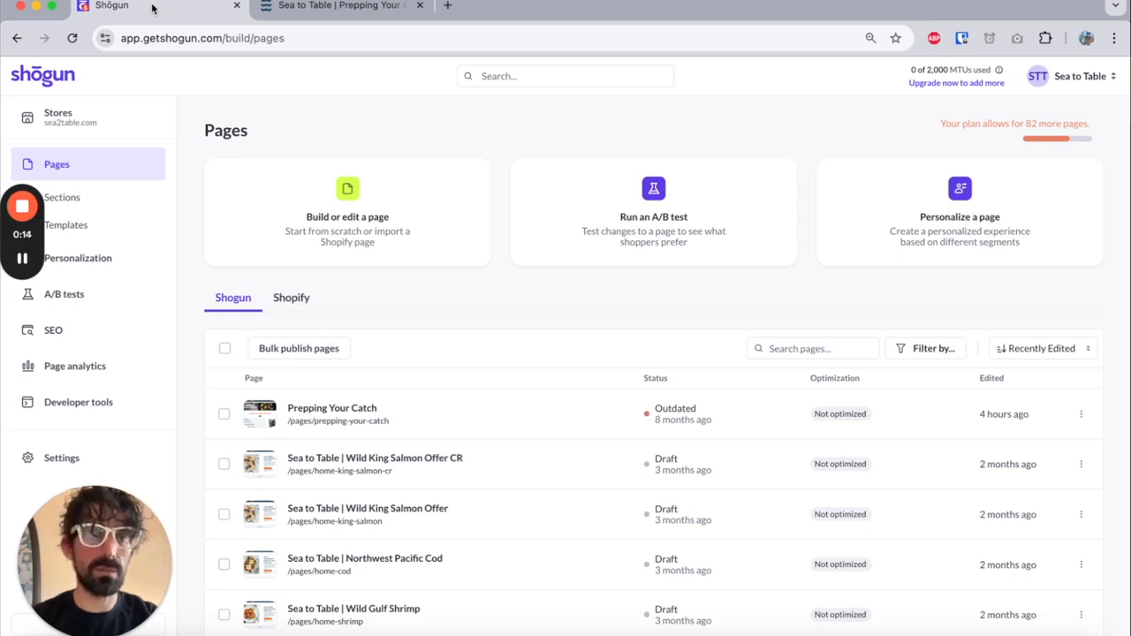
left_click(348, 212)
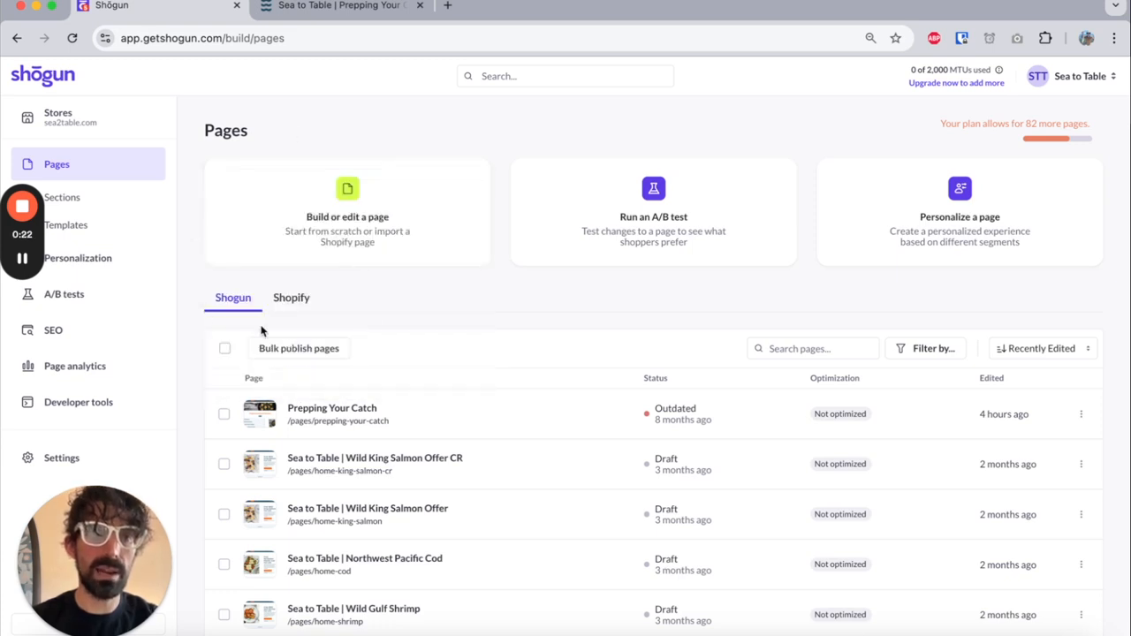
mouse_move(327, 183)
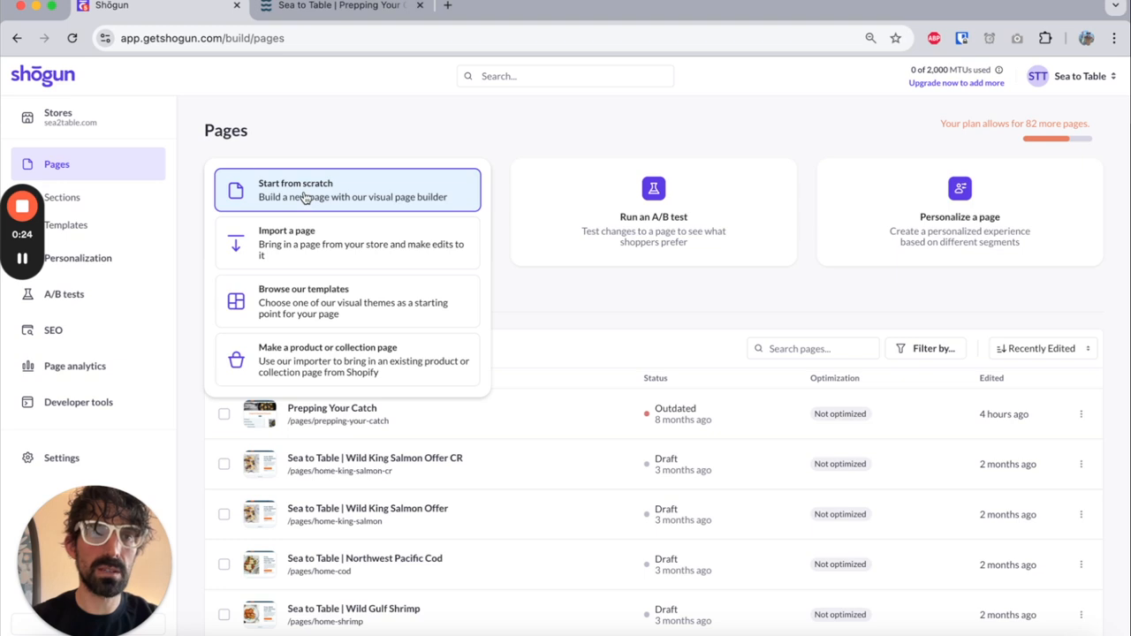
left_click(304, 196)
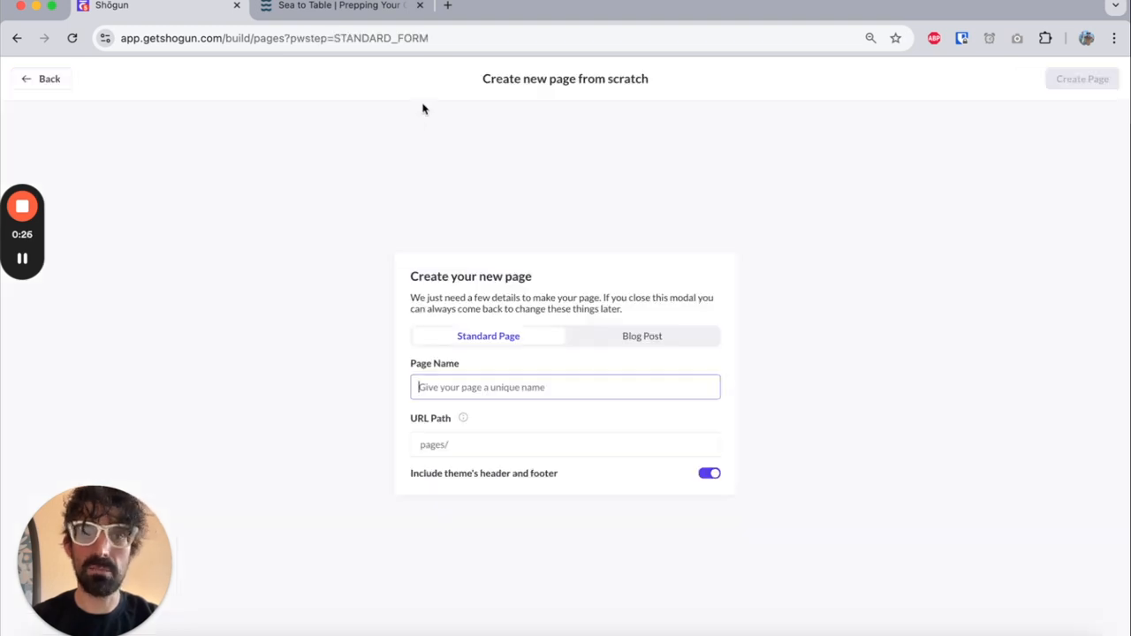
left_click(504, 3)
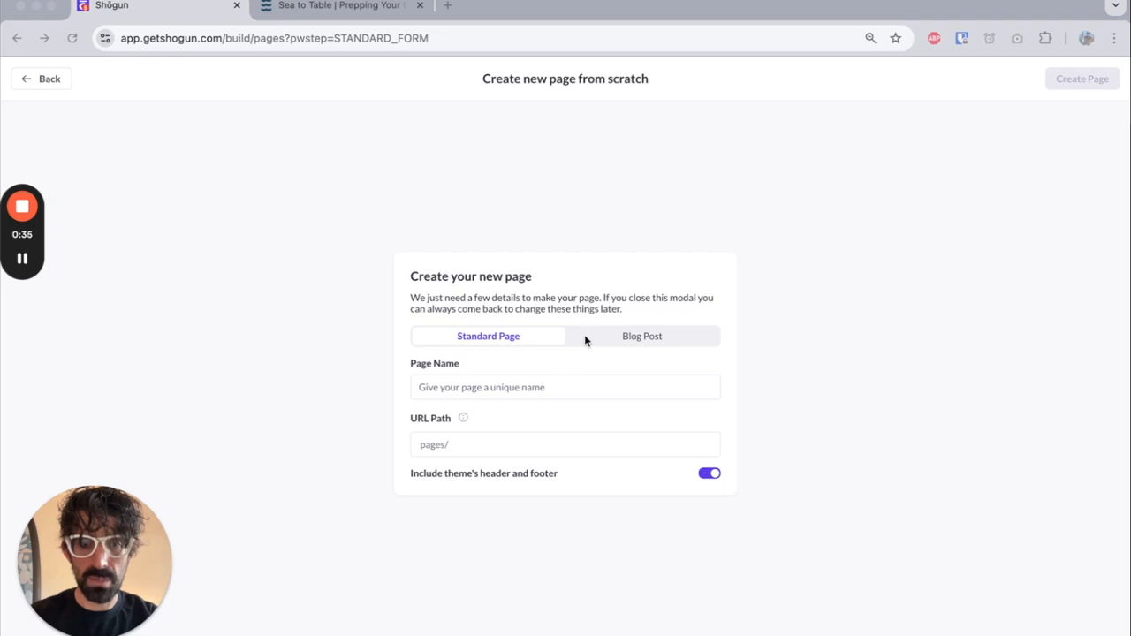
Create a standard page named "Prepping Your Catch 2" that includes the theme's header and footer
left_click(528, 392)
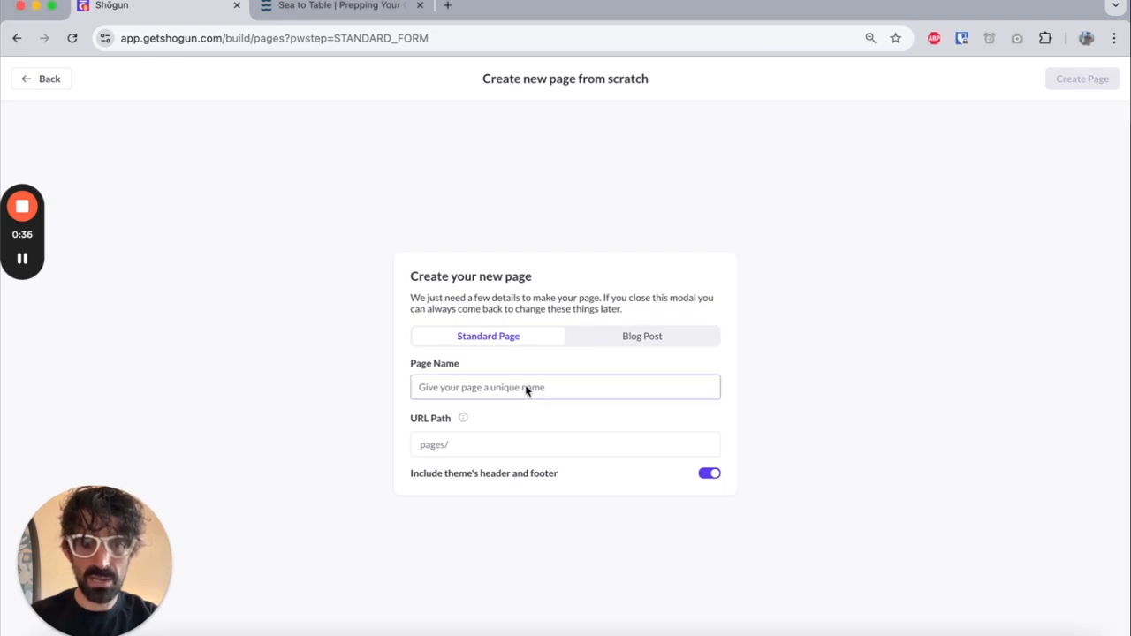
type("Pre")
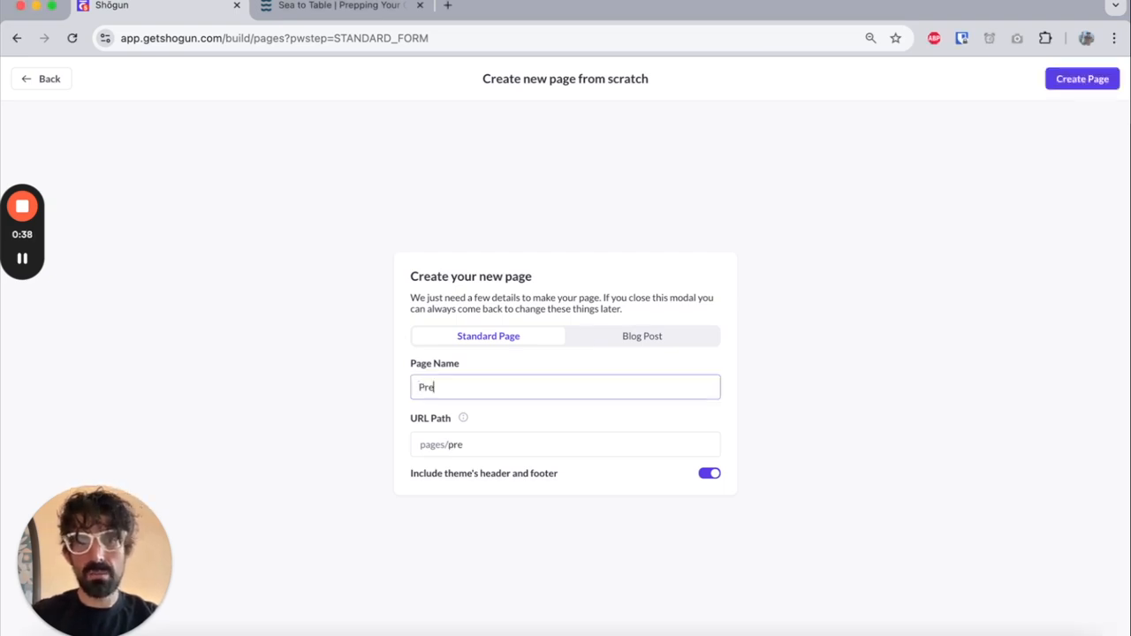
type("pping Your ")
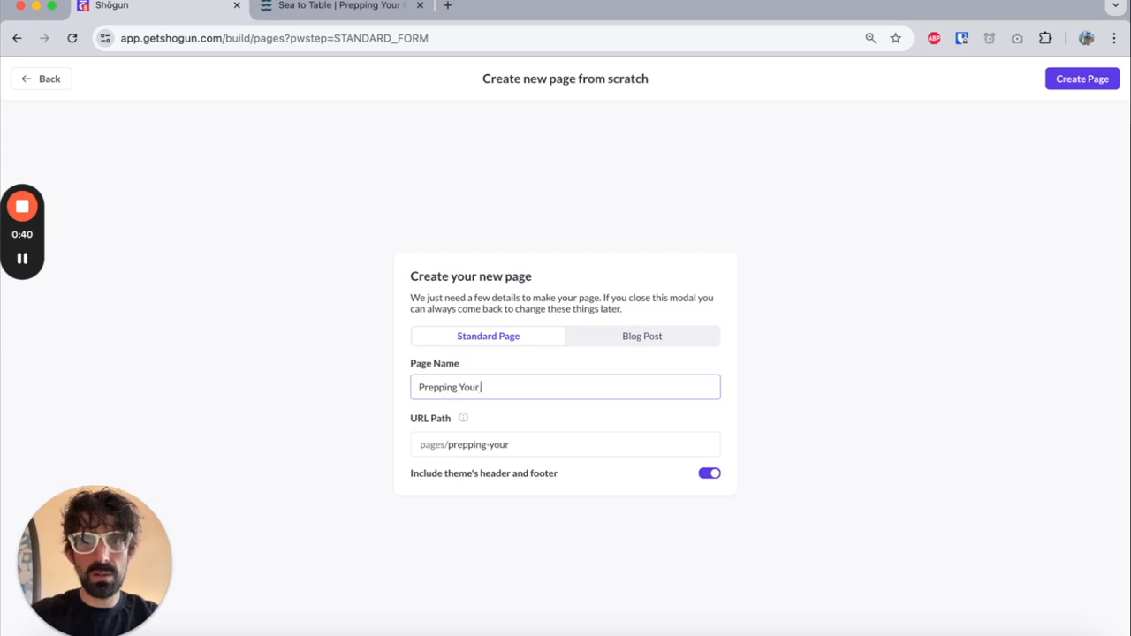
type("Catch")
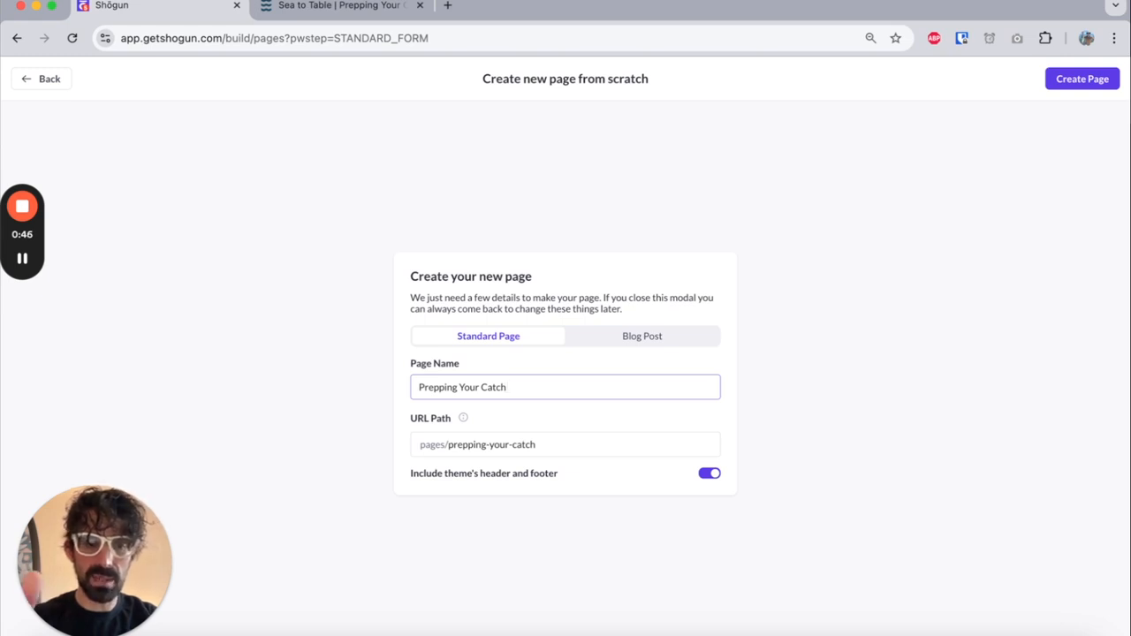
type("2")
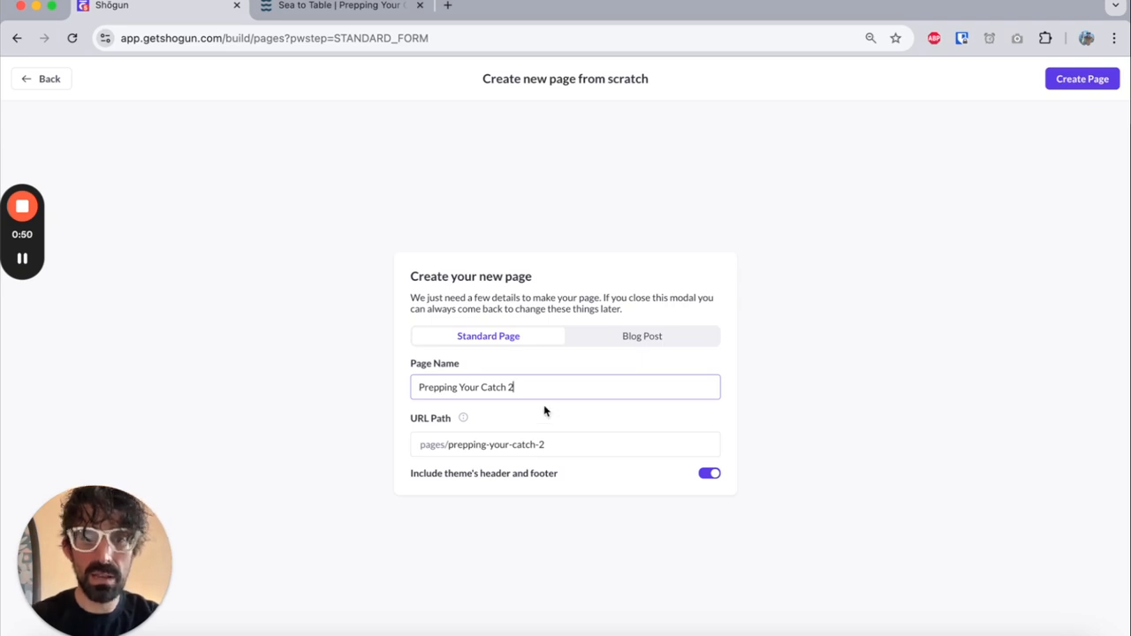
double_click(534, 477)
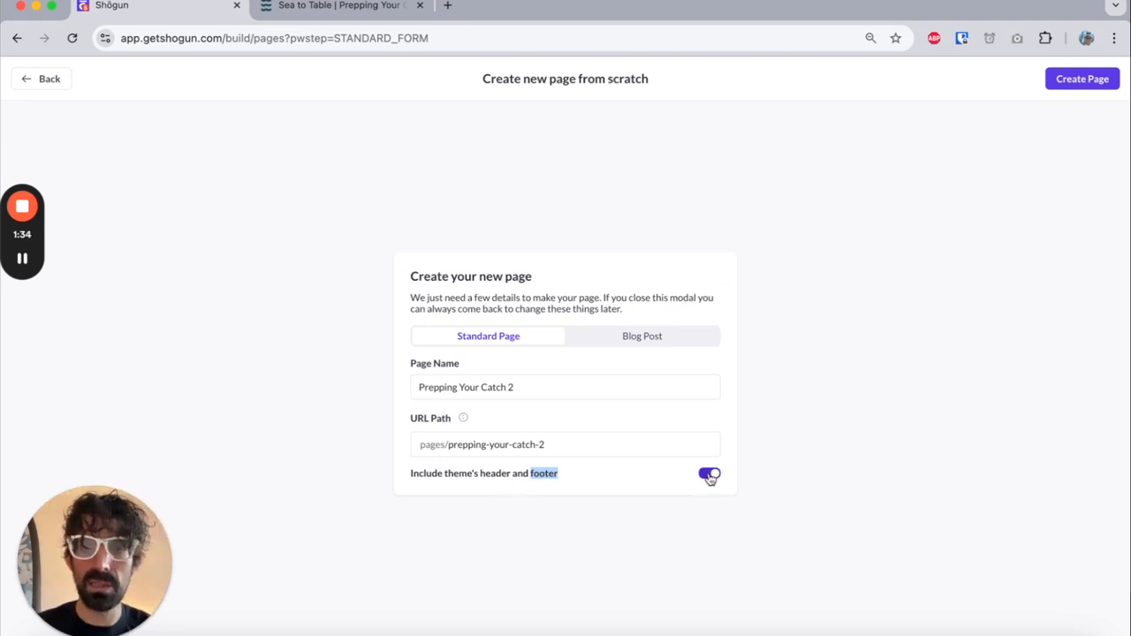
left_click(1080, 80)
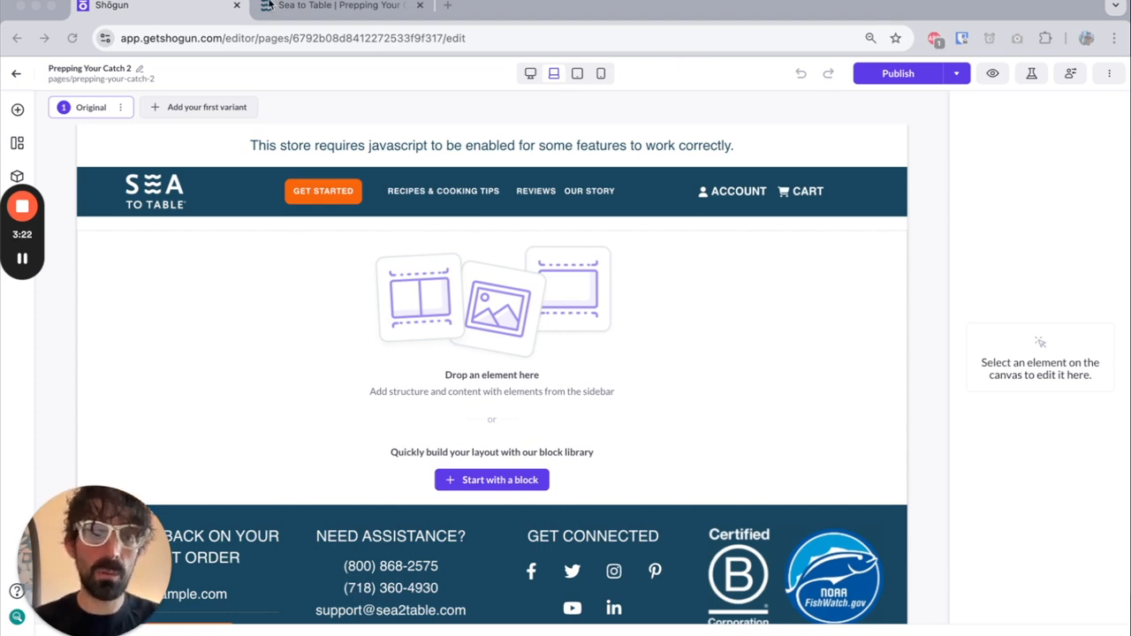
Glance at the live reference page and add a Container element to the empty page canvas
left_click(283, 6)
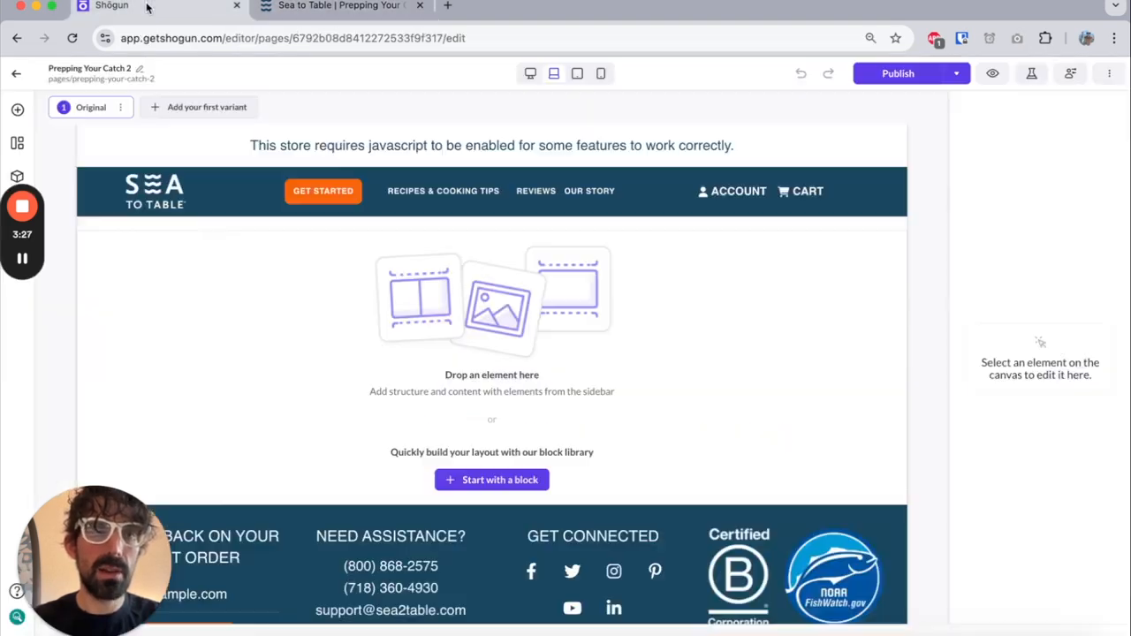
left_click(151, 6)
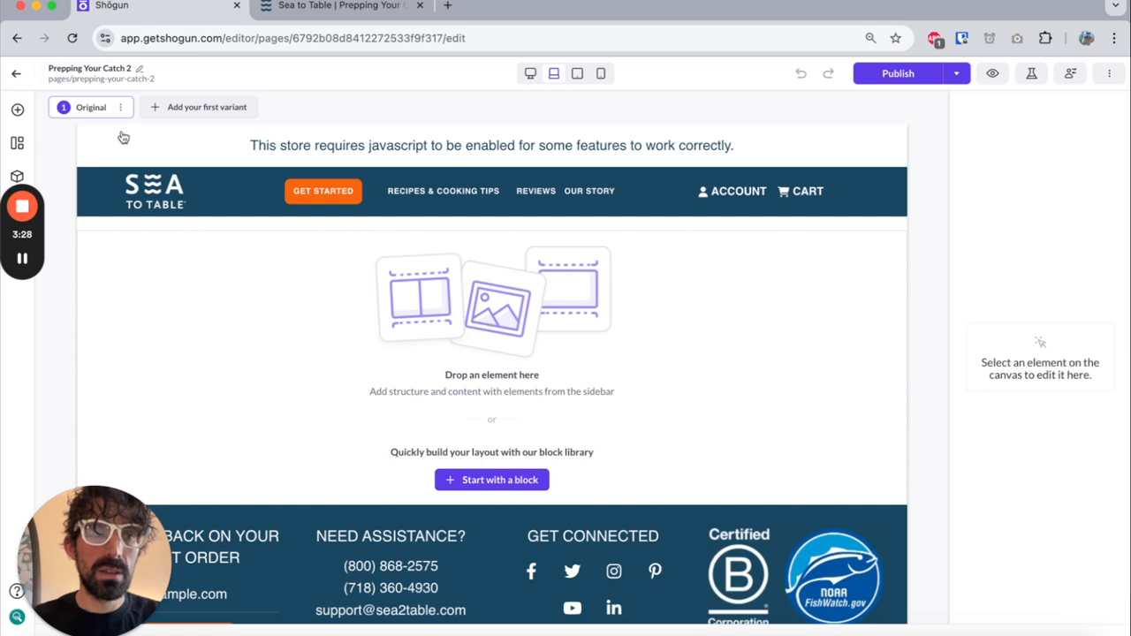
left_click(18, 110)
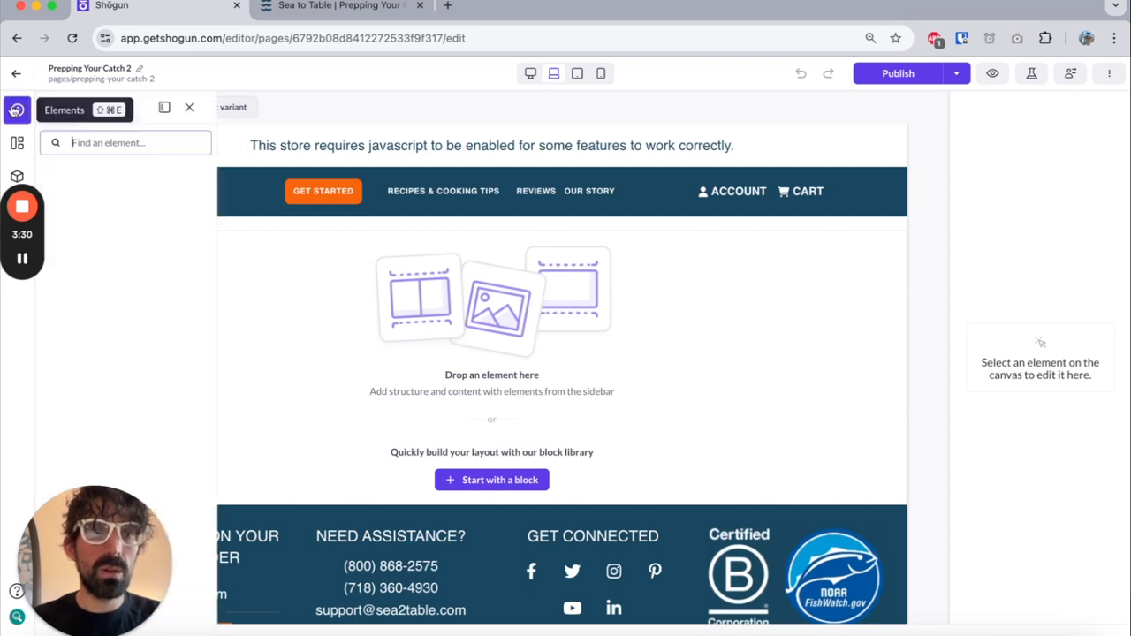
left_click_drag(78, 212, 309, 300)
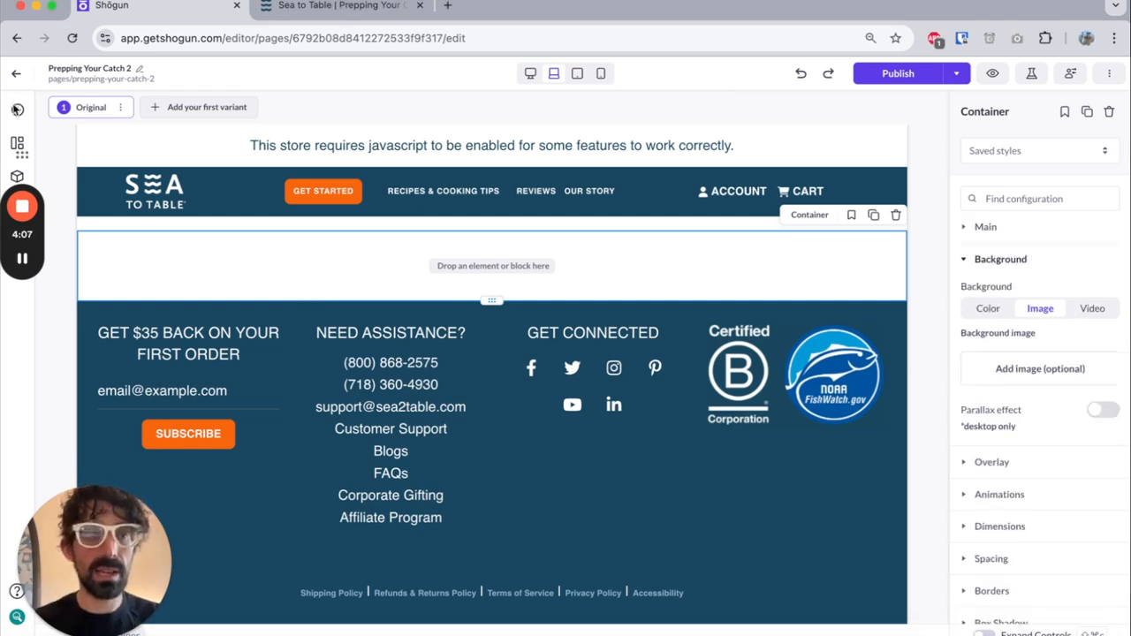
Place a Columns element inside the container and check the hero banner on the live reference page
left_click(18, 111)
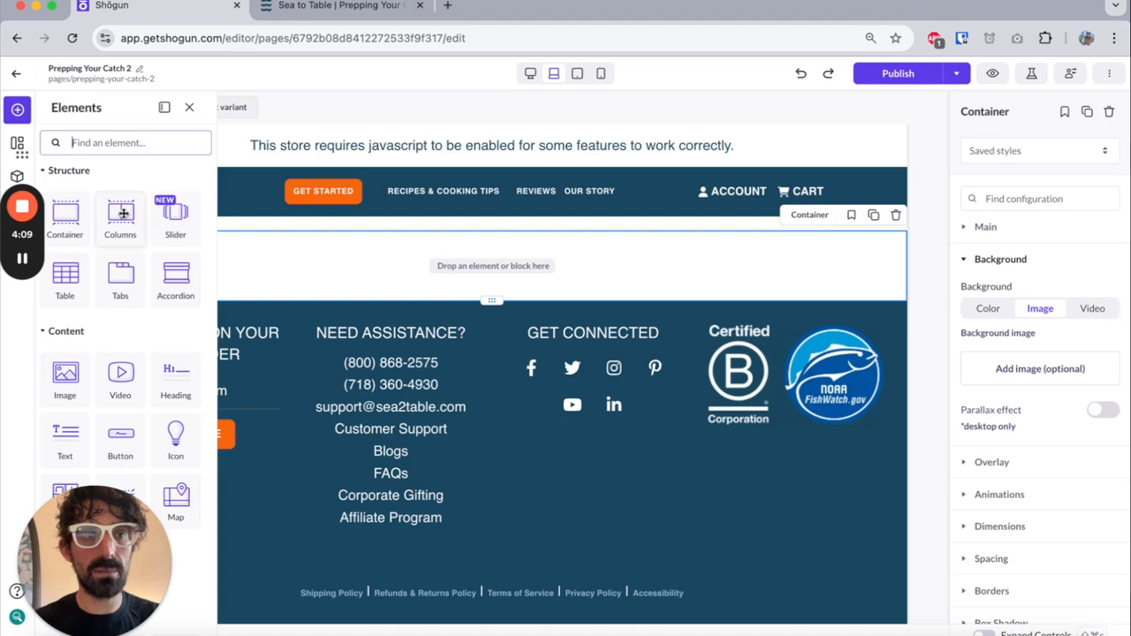
left_click_drag(124, 213, 394, 267)
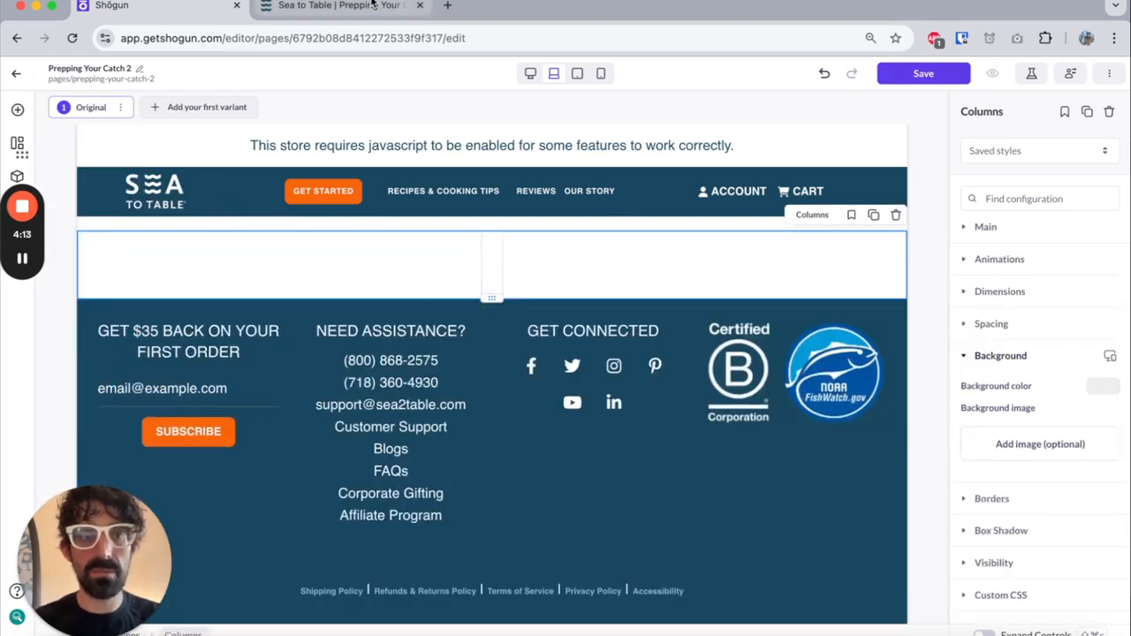
left_click(370, 8)
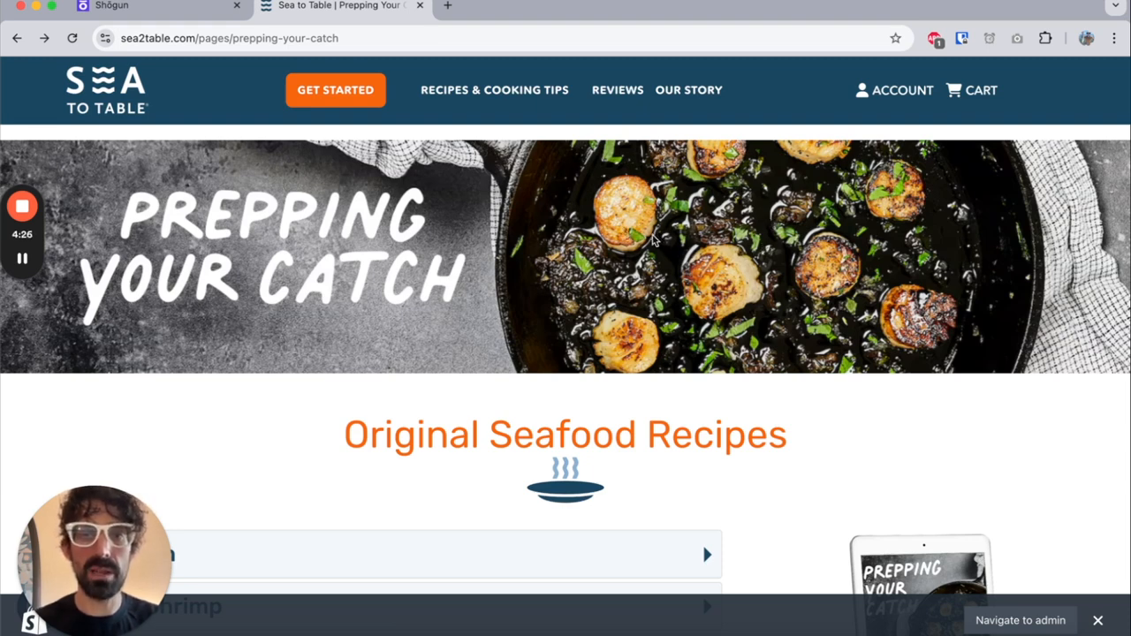
left_click(147, 8)
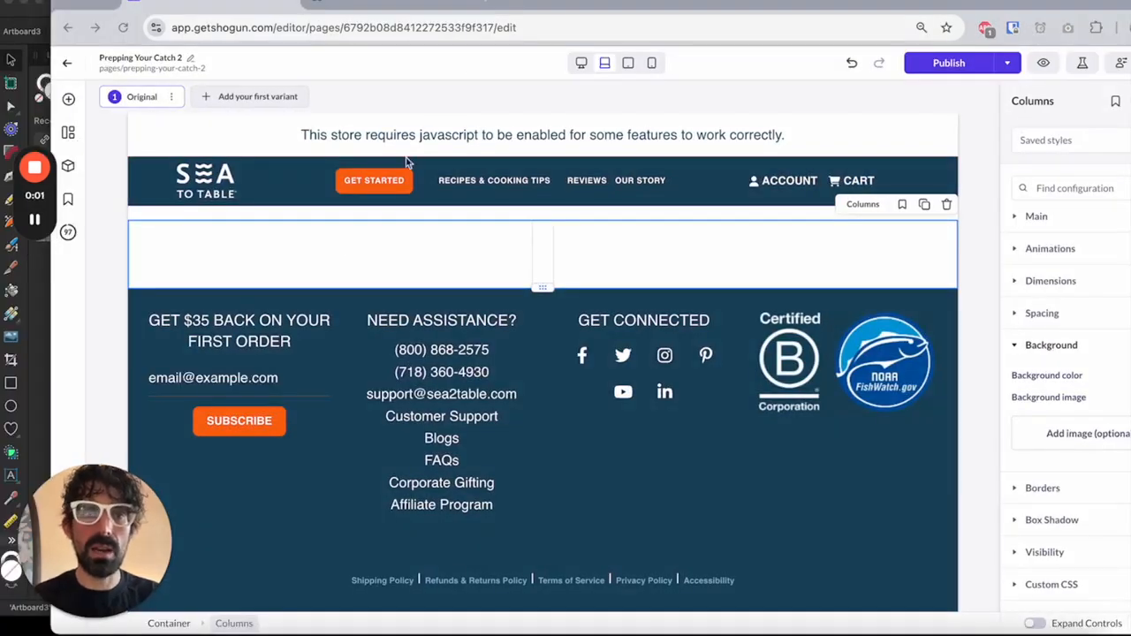
Switch to the "shogun demo" document in Affinity Designer and select Artboard3 containing the scallop skillet banner
left_click_drag(545, 5, 532, 27)
key("super+Tab")
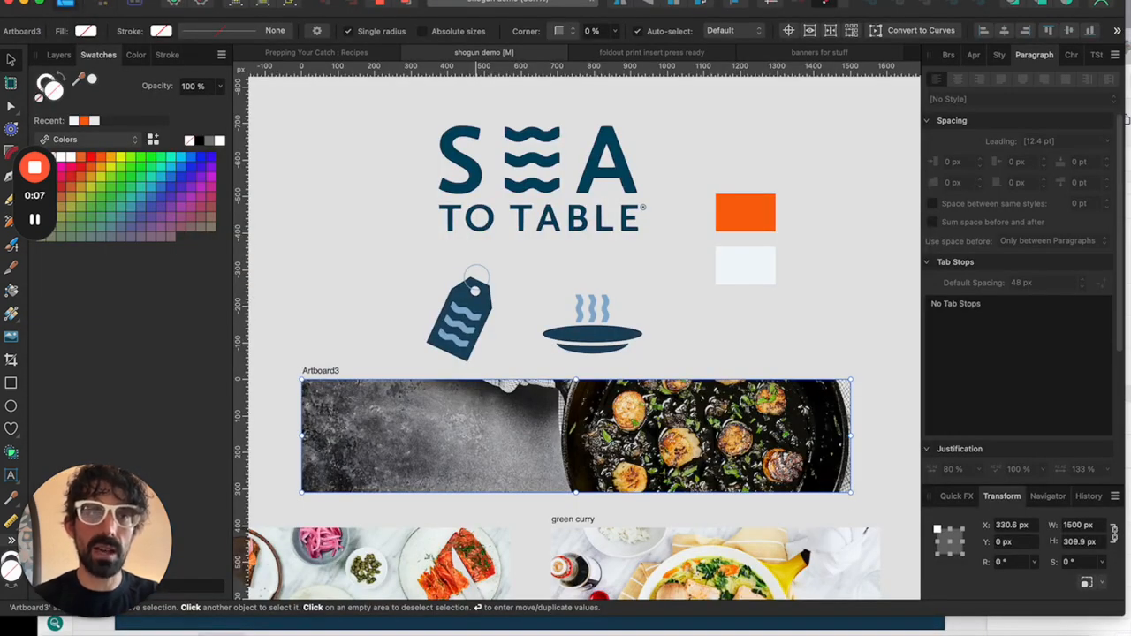
left_click_drag(530, 3, 556, 3)
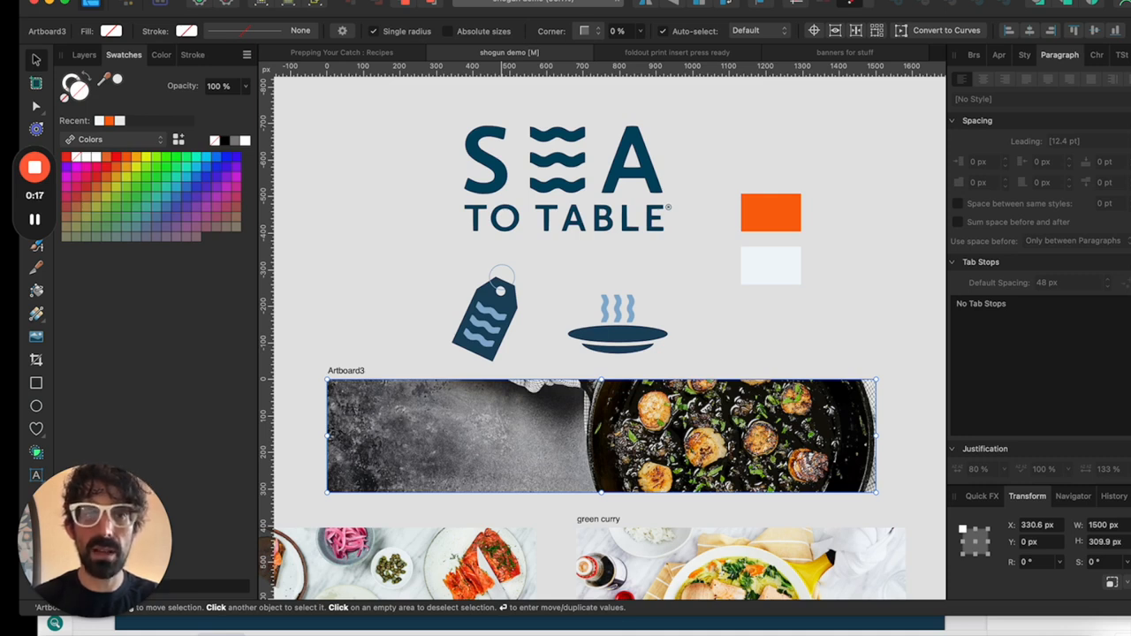
scroll(352, 301, "down", 2)
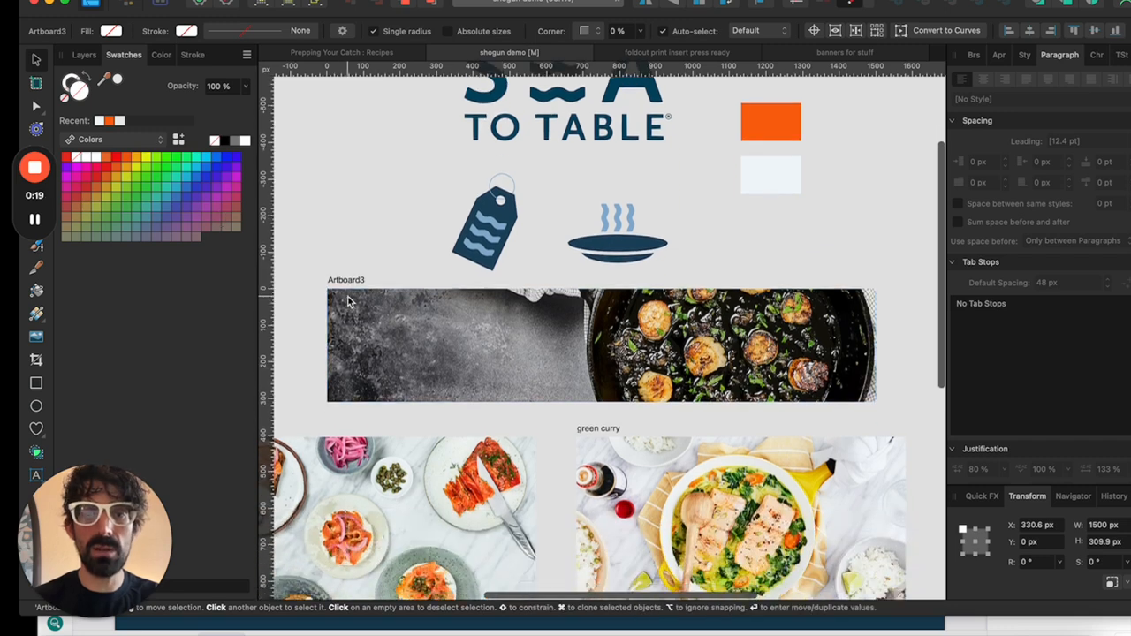
left_click(458, 346)
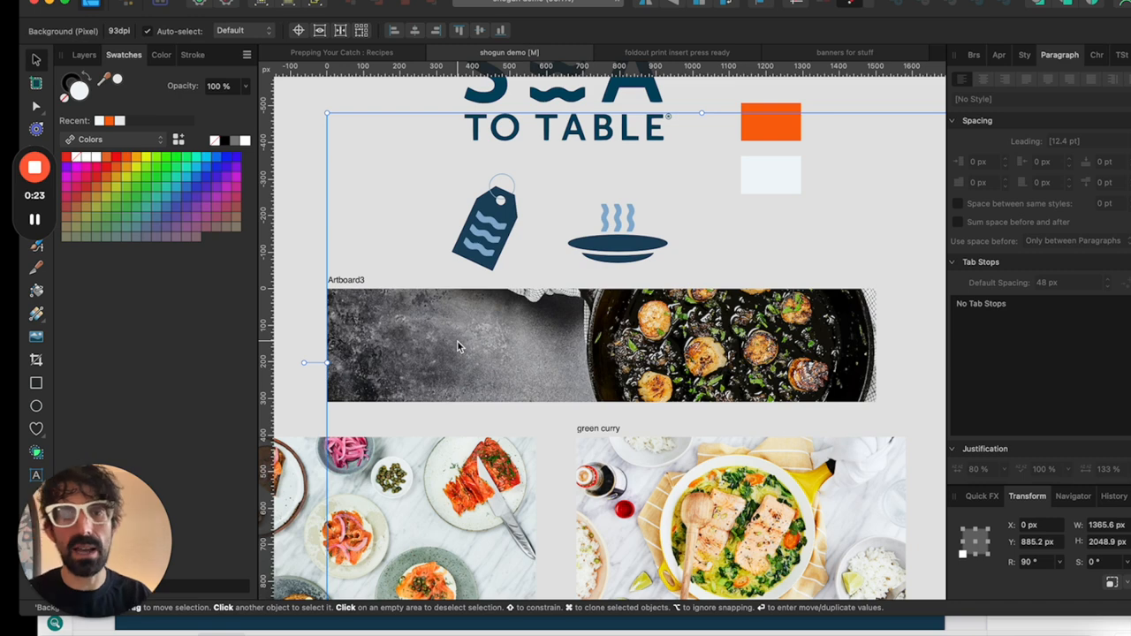
left_click(347, 279)
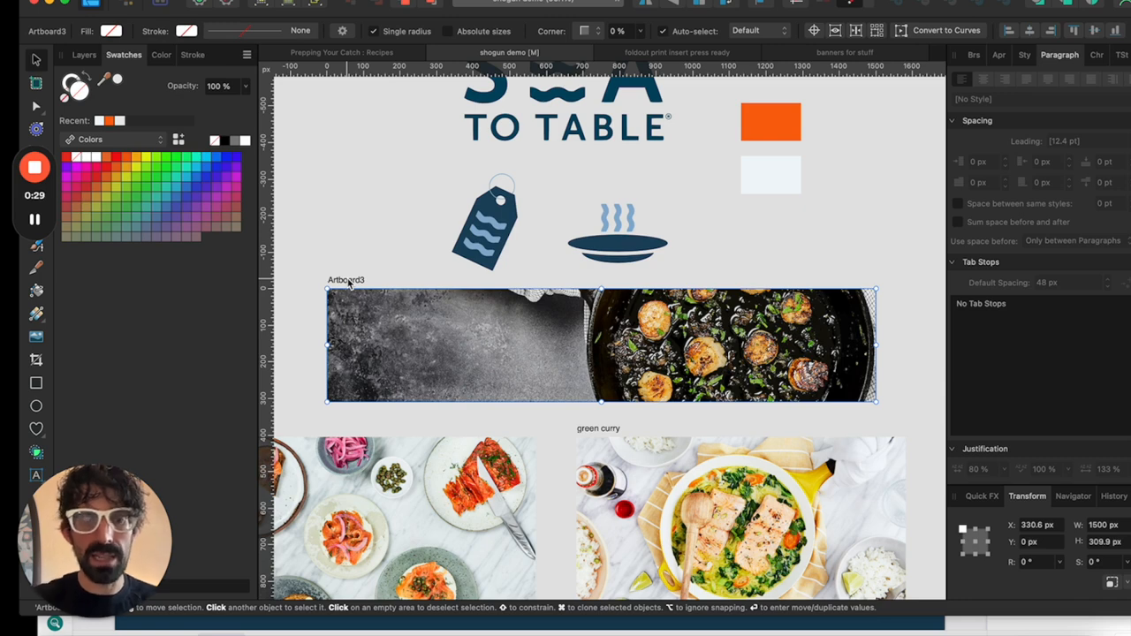
Export the selected artboard as a WEBP at quality 90 and save it to the Desktop as "hero image"
key("super+alt+shift+s")
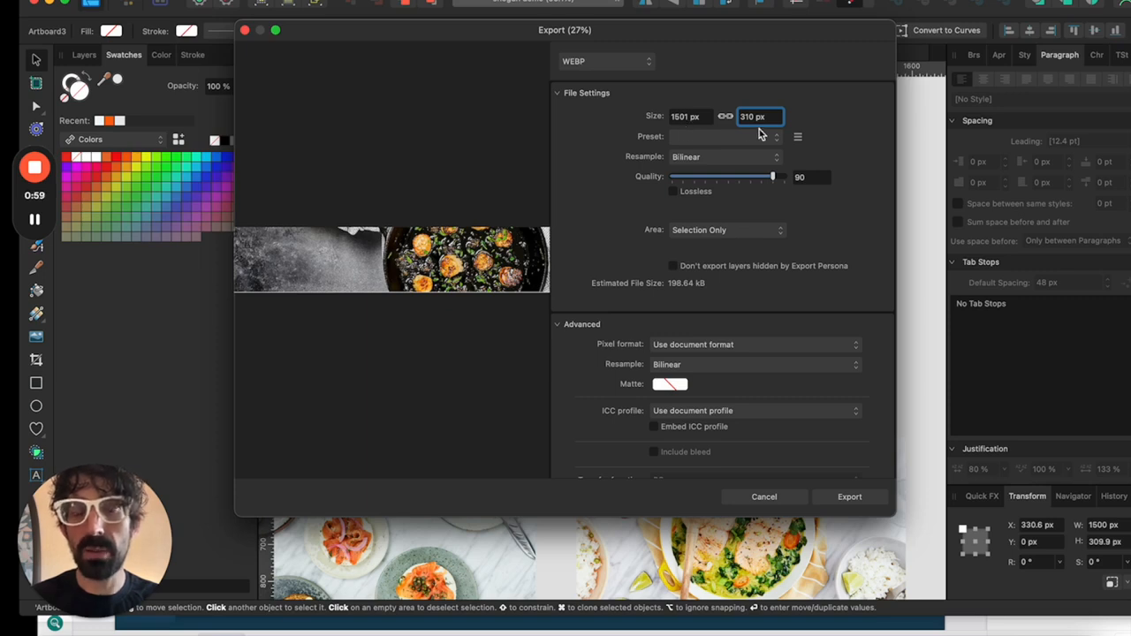
mouse_move(780, 183)
left_mouse_down()
mouse_move(764, 180)
mouse_move(775, 181)
left_mouse_up()
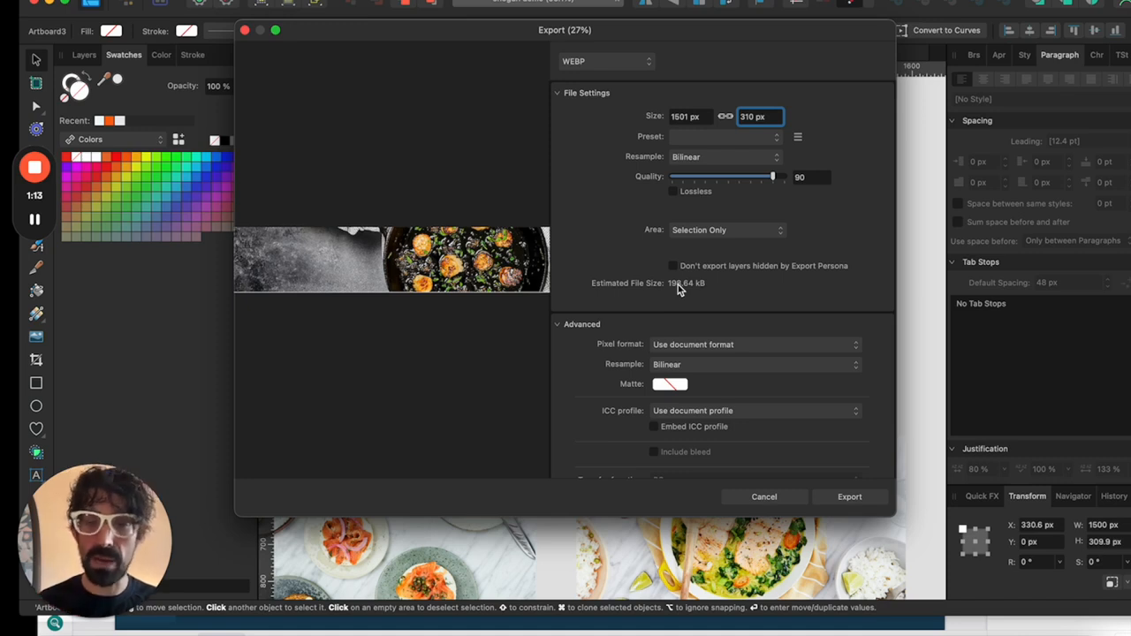
left_click(850, 499)
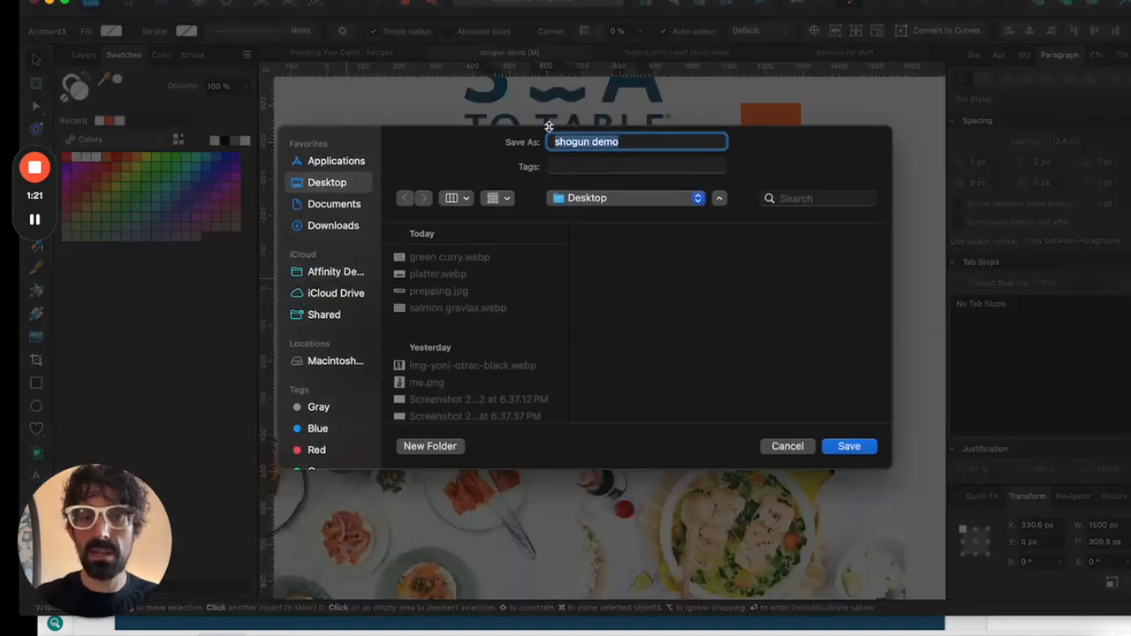
type("hero image")
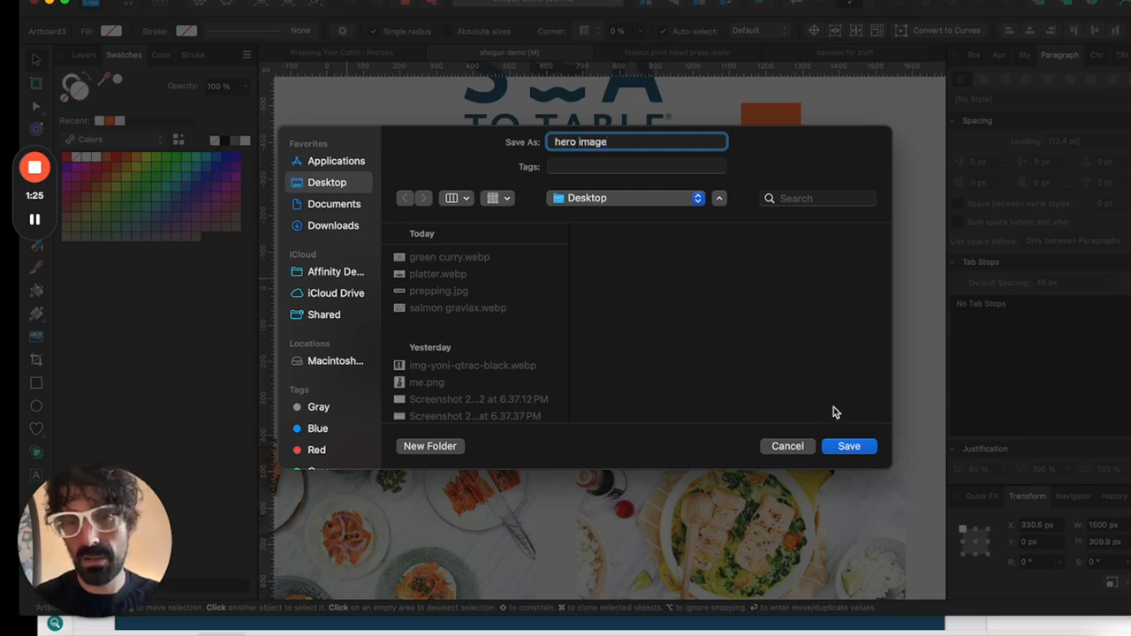
left_click(861, 449)
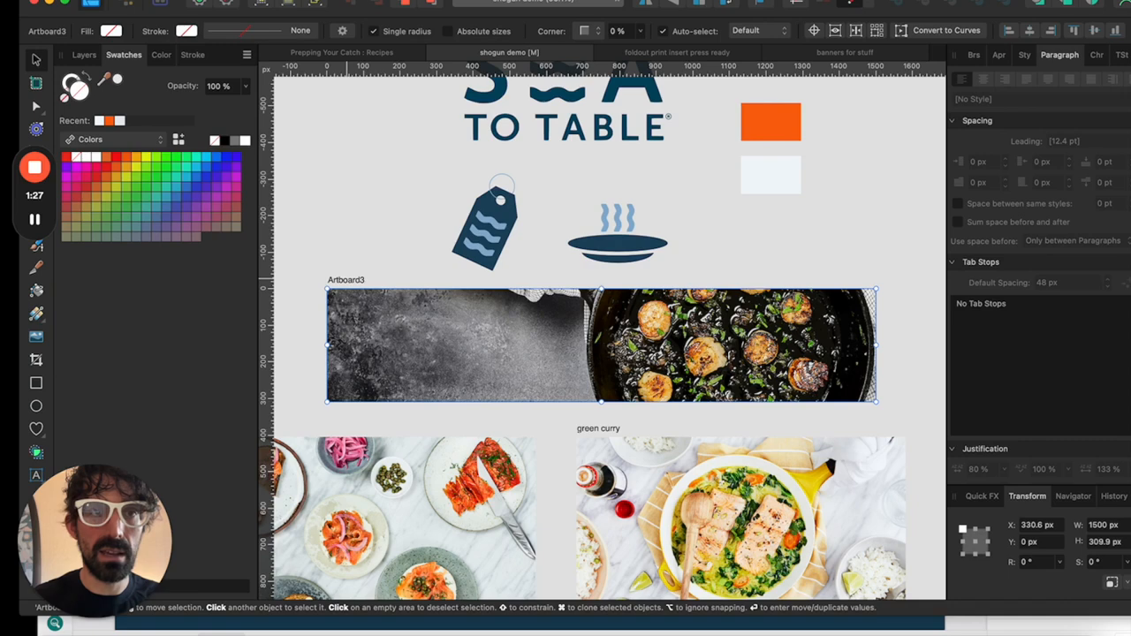
Switch back to the Shogun page editor and select the Columns element inside the container
left_click_drag(395, 1, 387, 65)
left_click(531, 11)
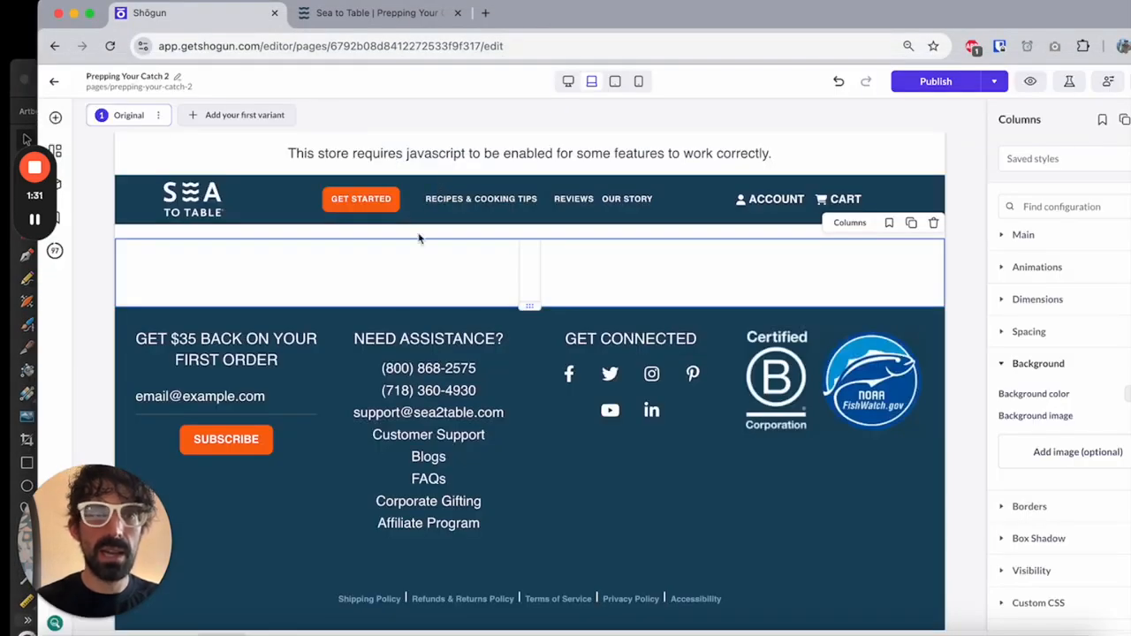
left_click(57, 151)
left_click(133, 193)
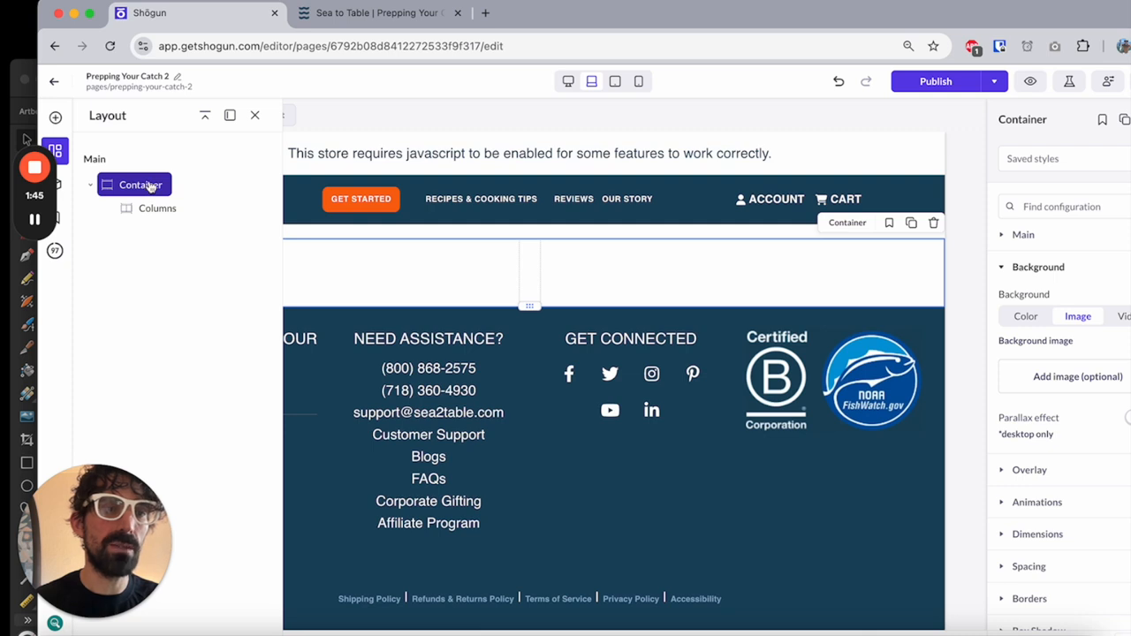
left_click(148, 209)
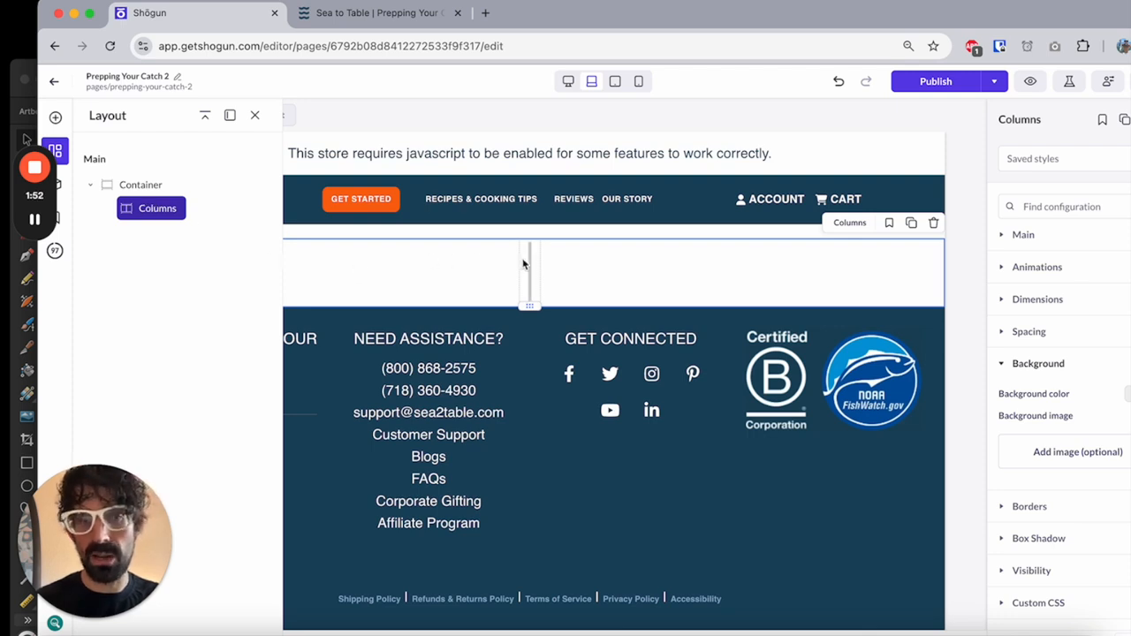
Upload "hero image.webp" from the Desktop as the Columns element's background image
scroll(1023, 330, "down", 1)
scroll(1023, 330, "down", 2)
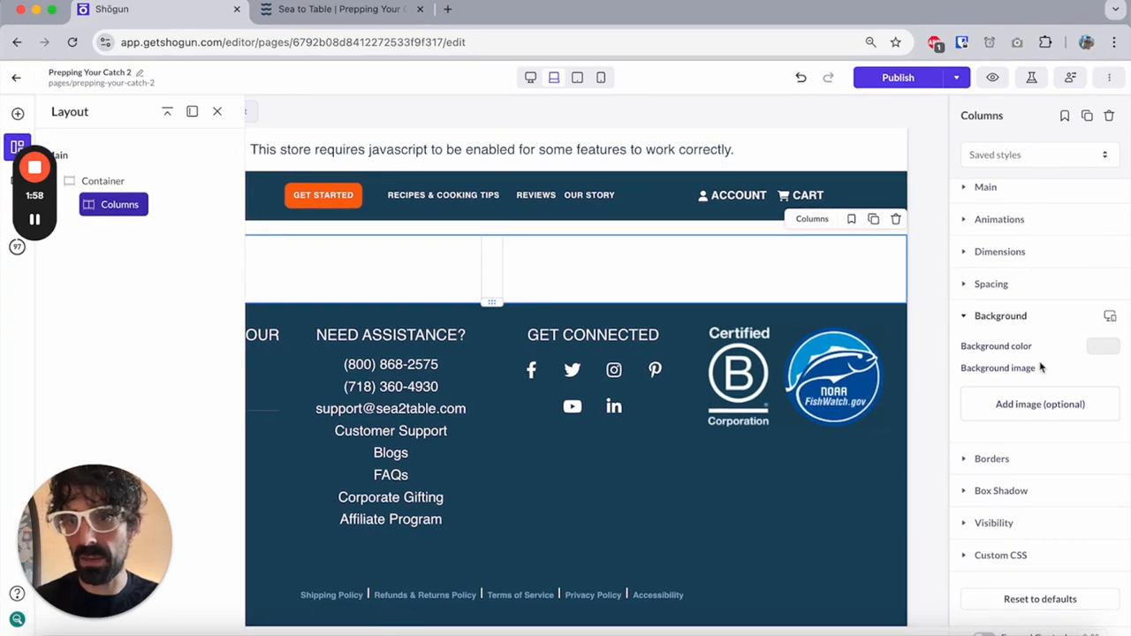
left_click(1043, 404)
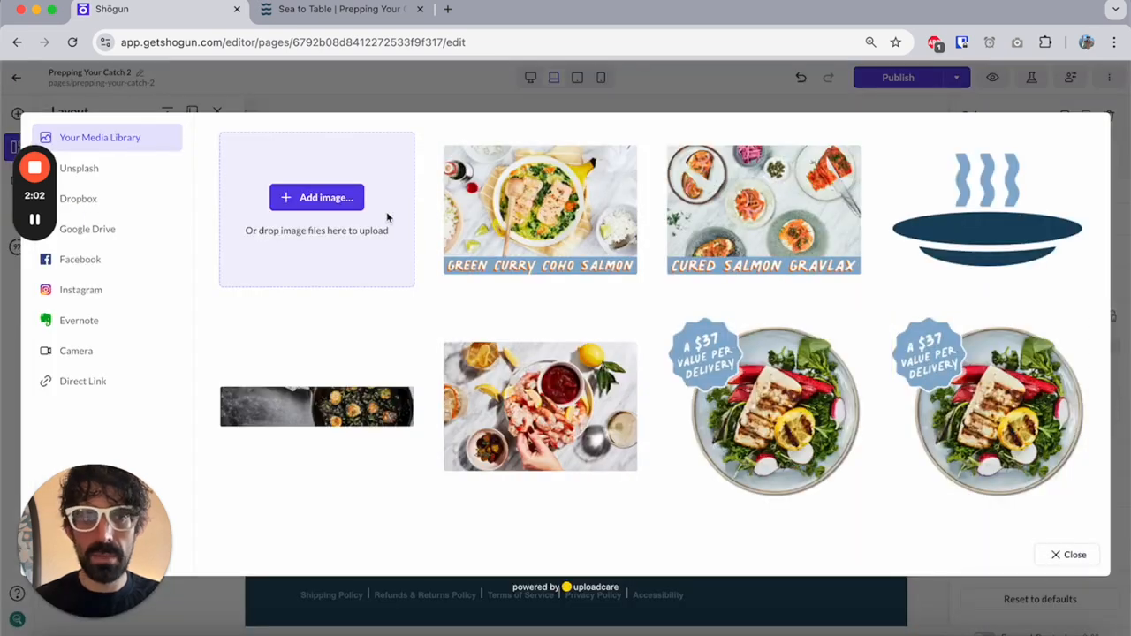
left_click(331, 198)
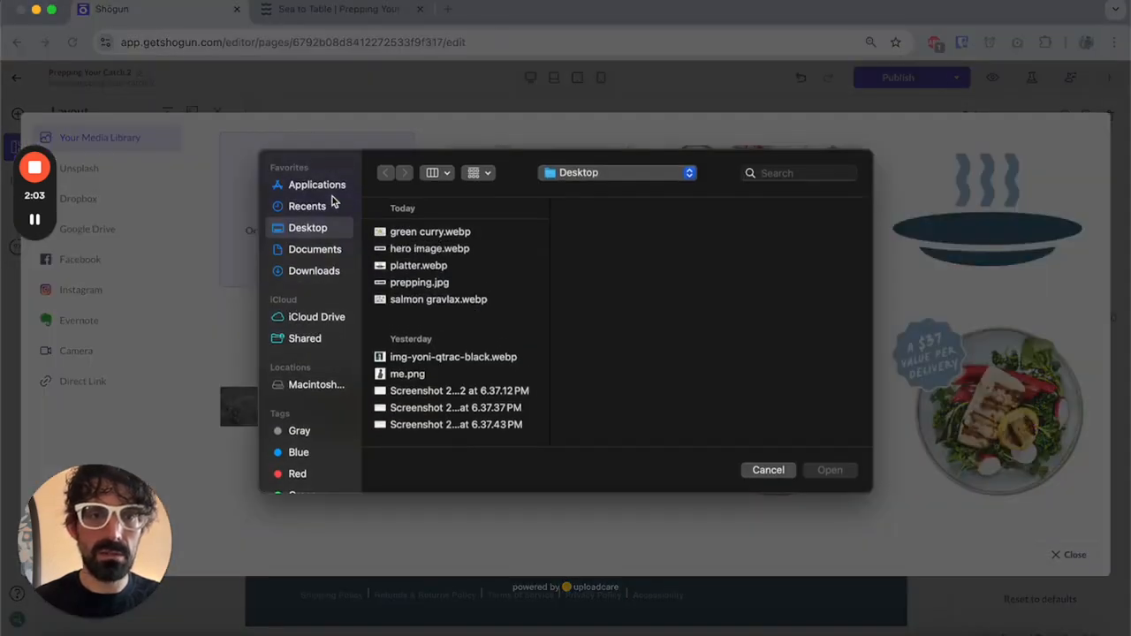
left_click(431, 252)
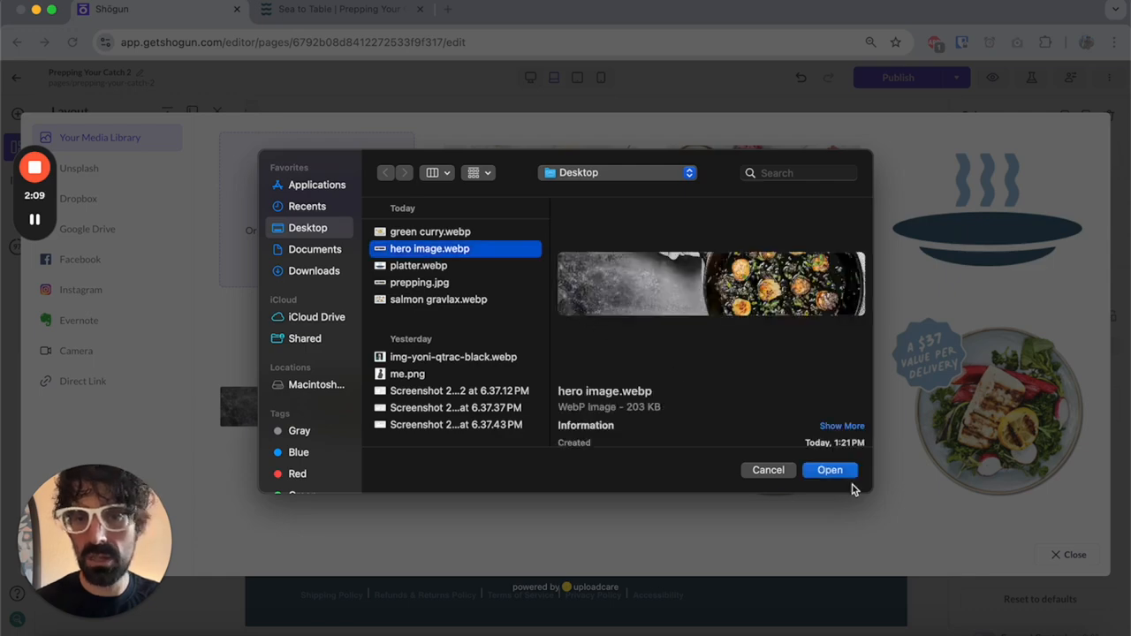
left_click(830, 471)
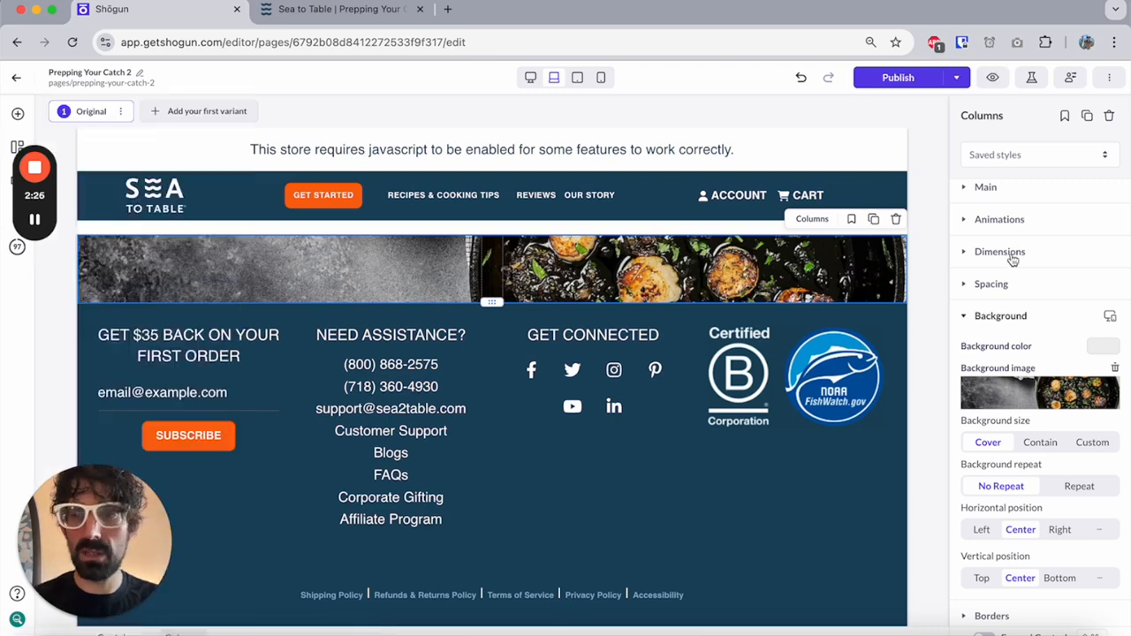
Set the Columns element's minimum height to 310 px and make it full width
left_click(1011, 255)
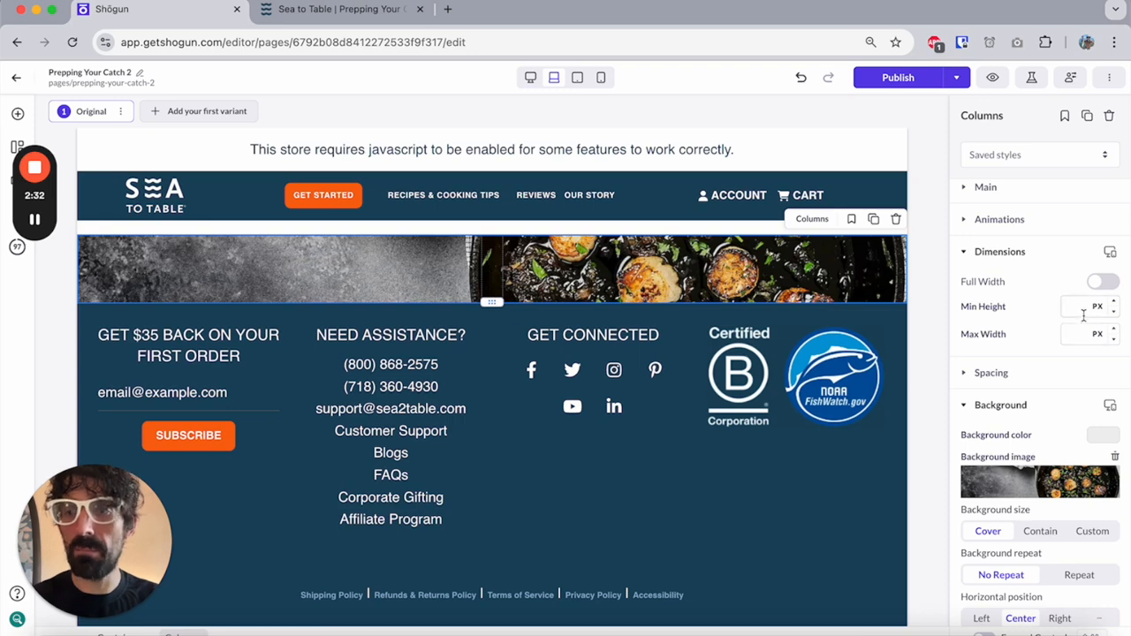
type("310")
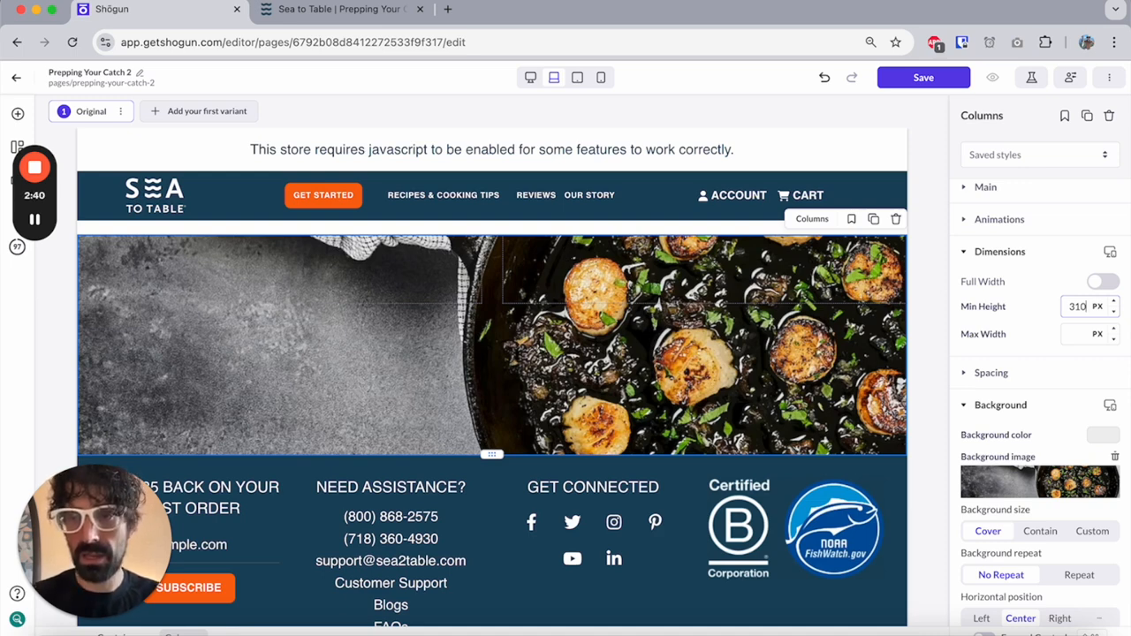
left_click(1115, 283)
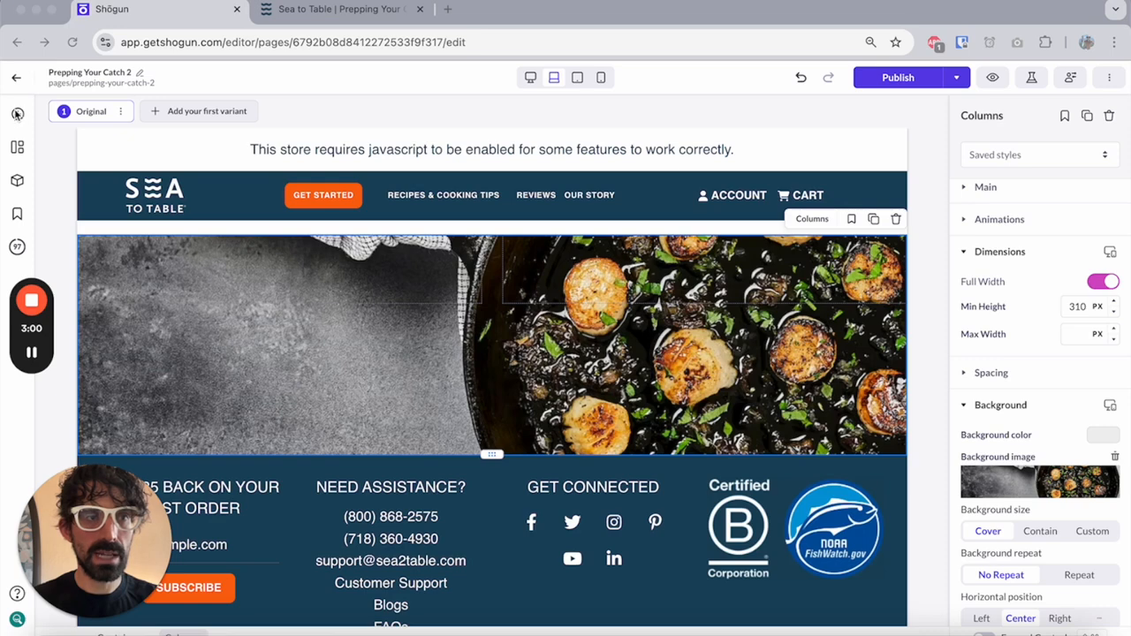
Add a Heading element to the first column of the hero and set its font to Rubik, weight 600
left_click(18, 113)
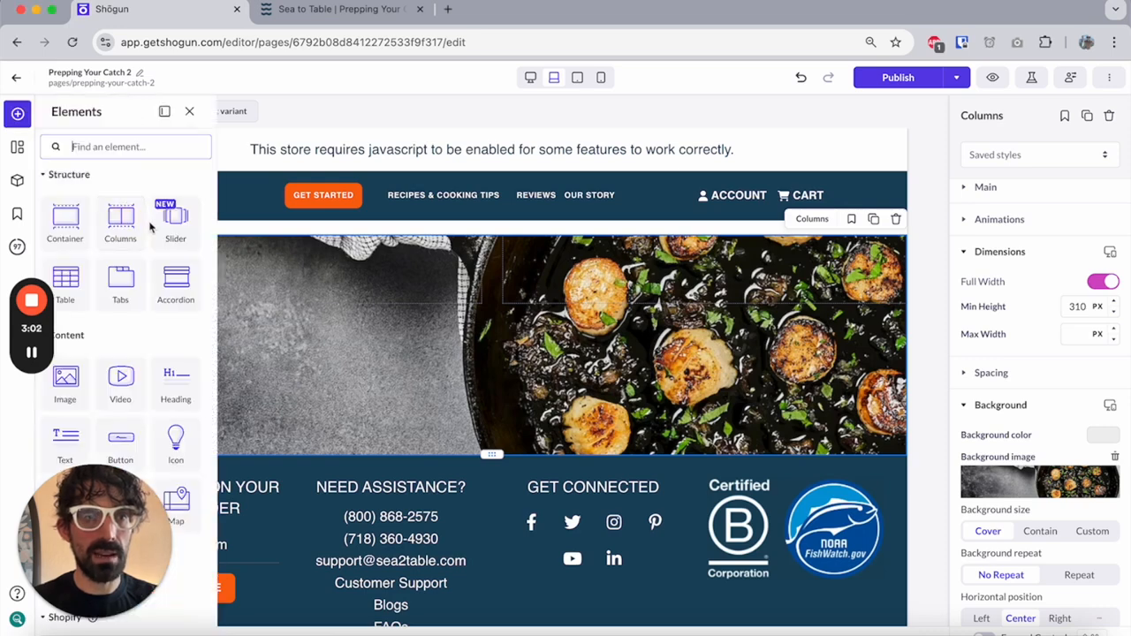
left_click_drag(181, 385, 287, 281)
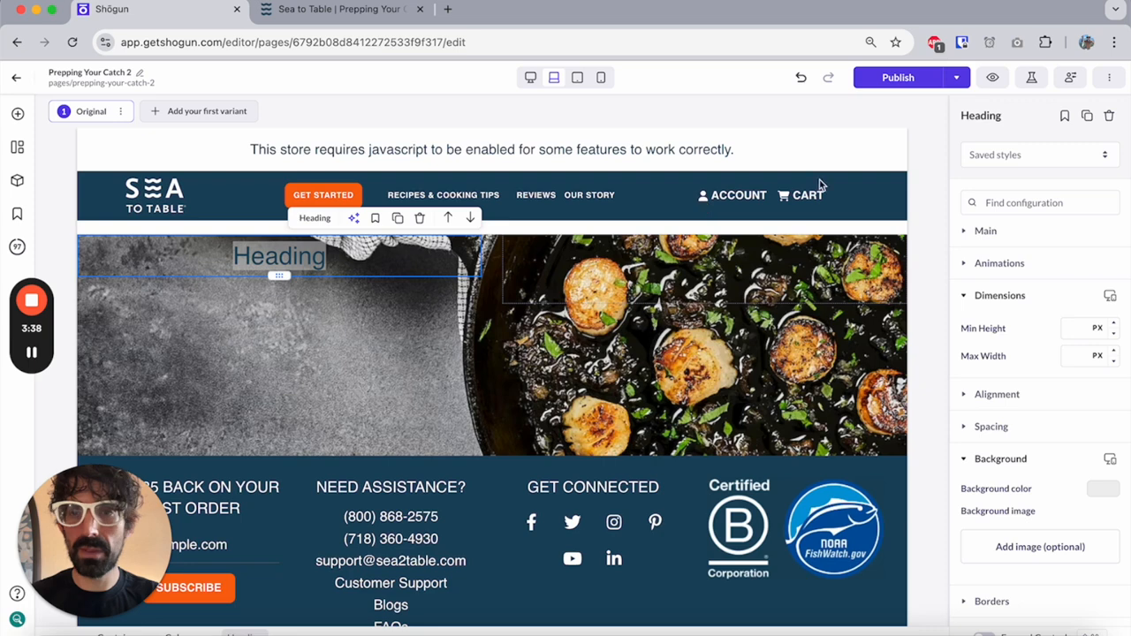
left_click(967, 234)
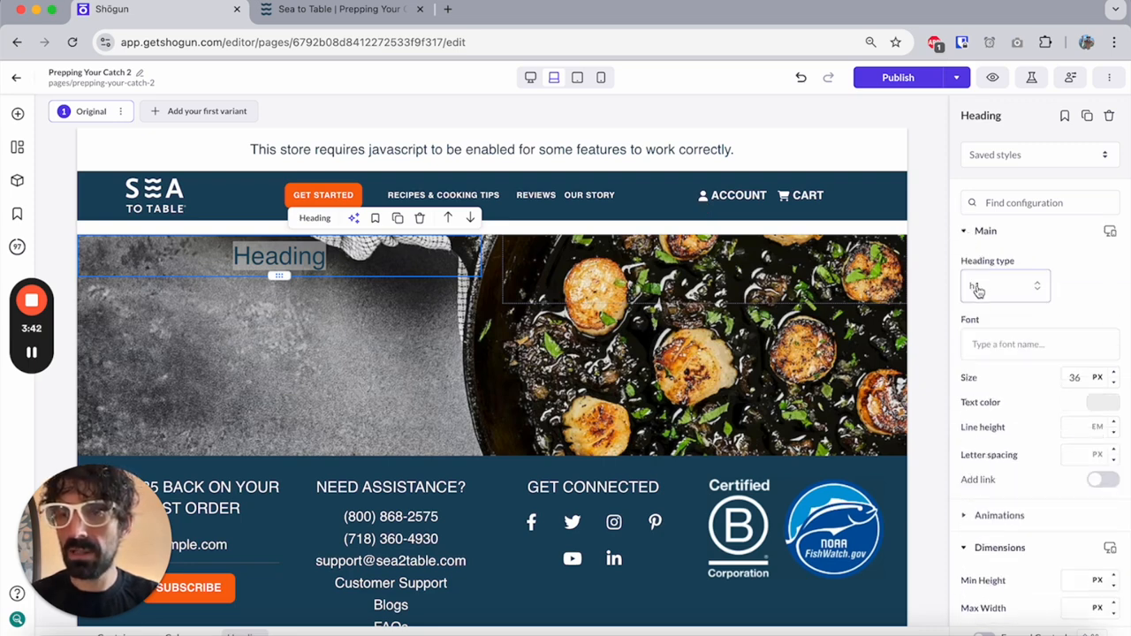
left_click(987, 337)
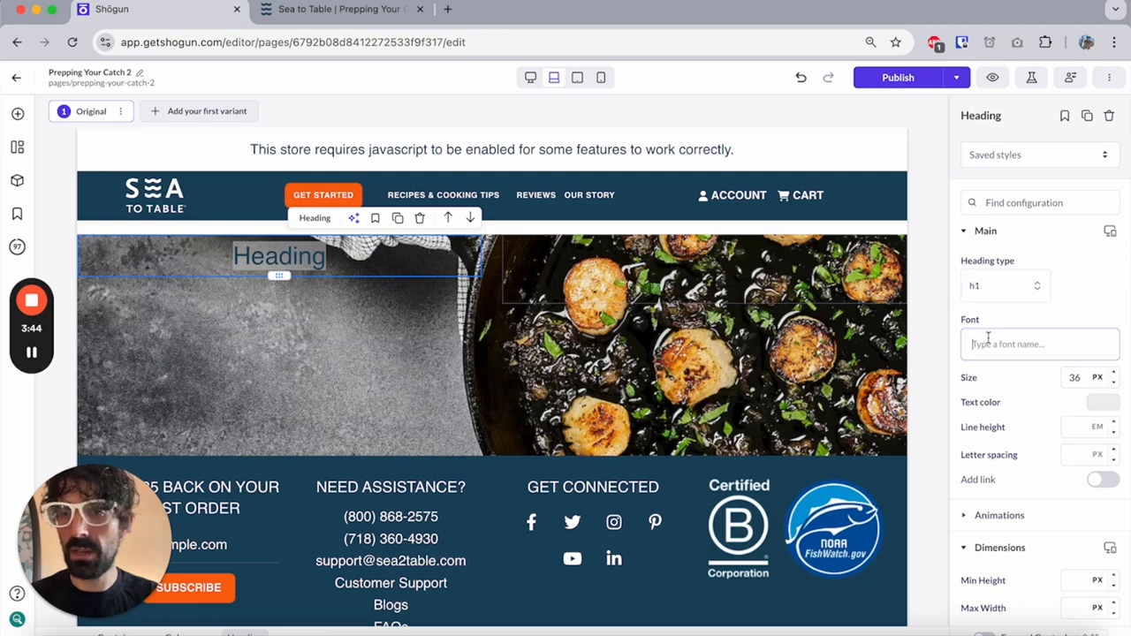
type("rubik")
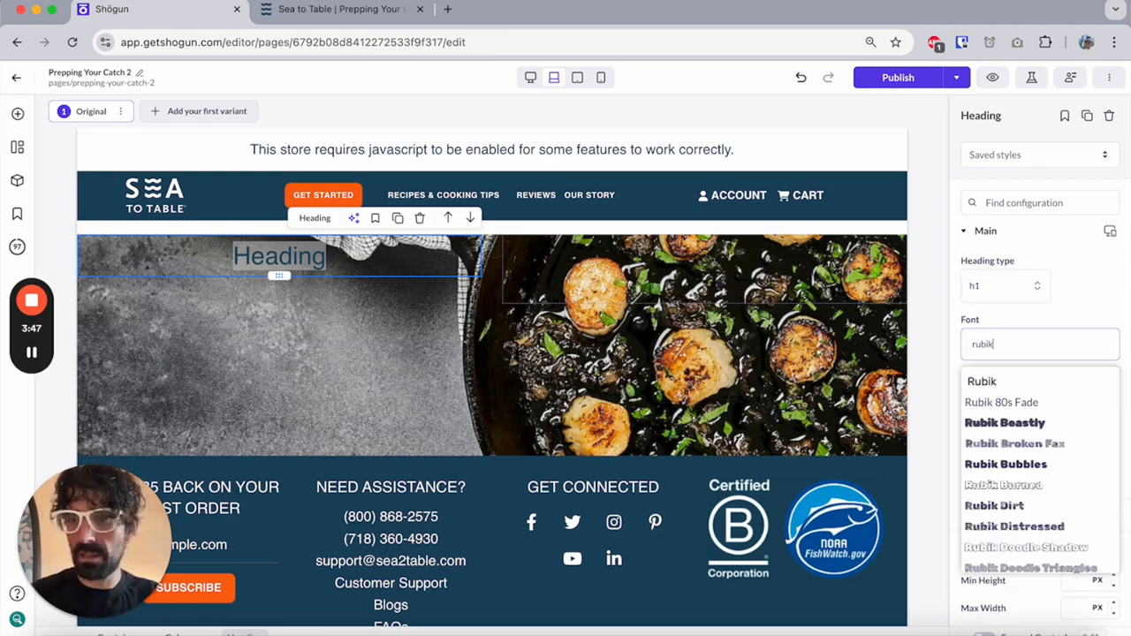
left_click(1017, 380)
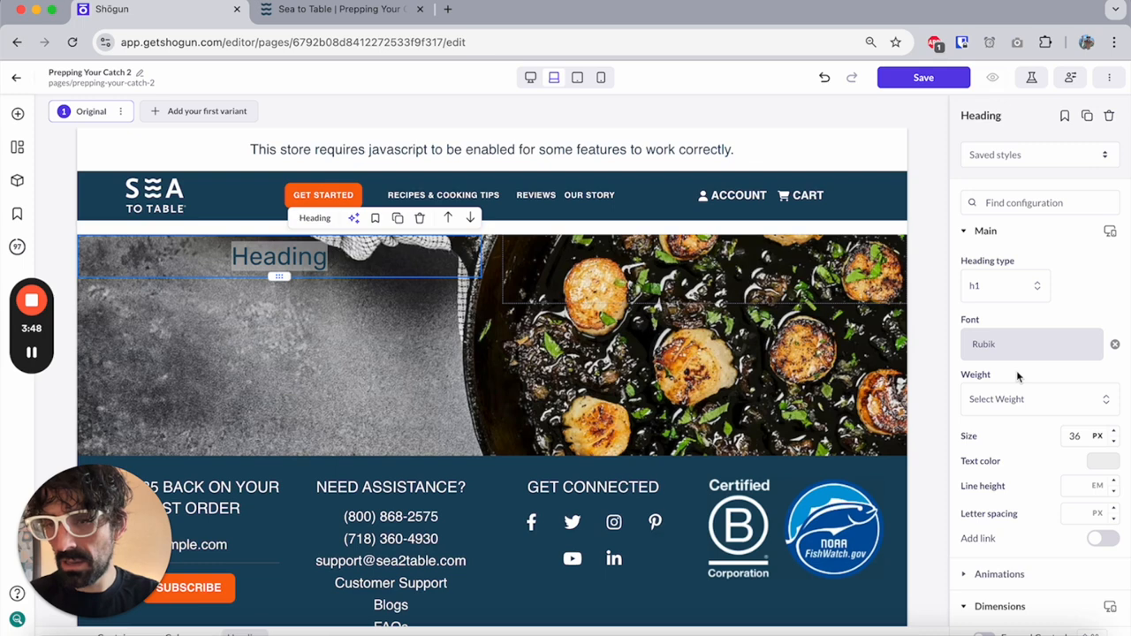
left_click(1041, 399)
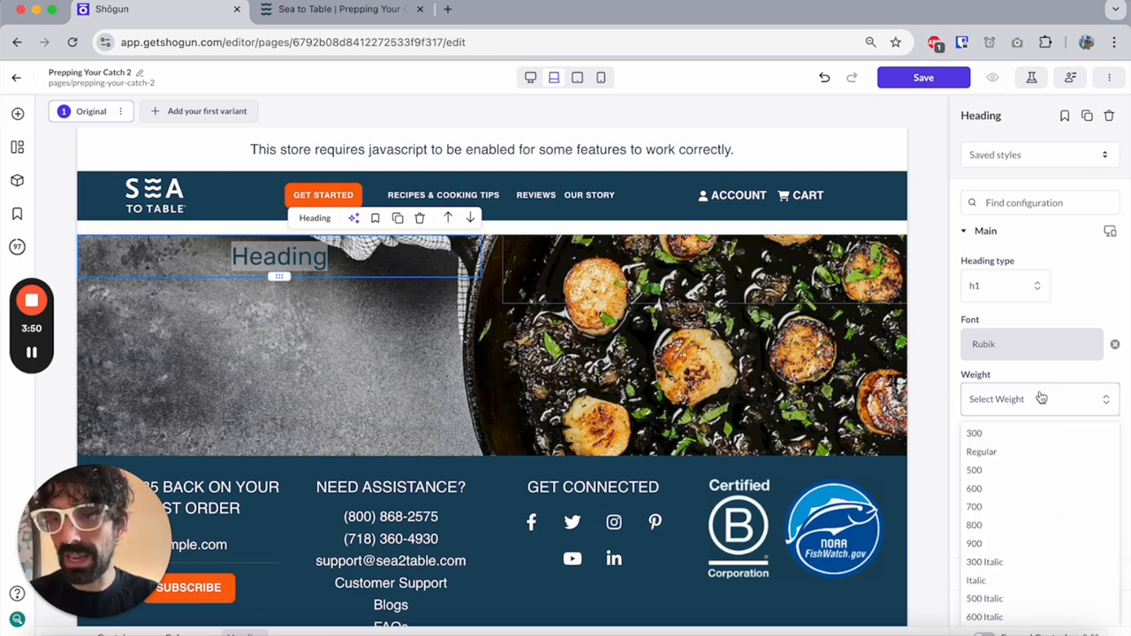
left_click(1017, 495)
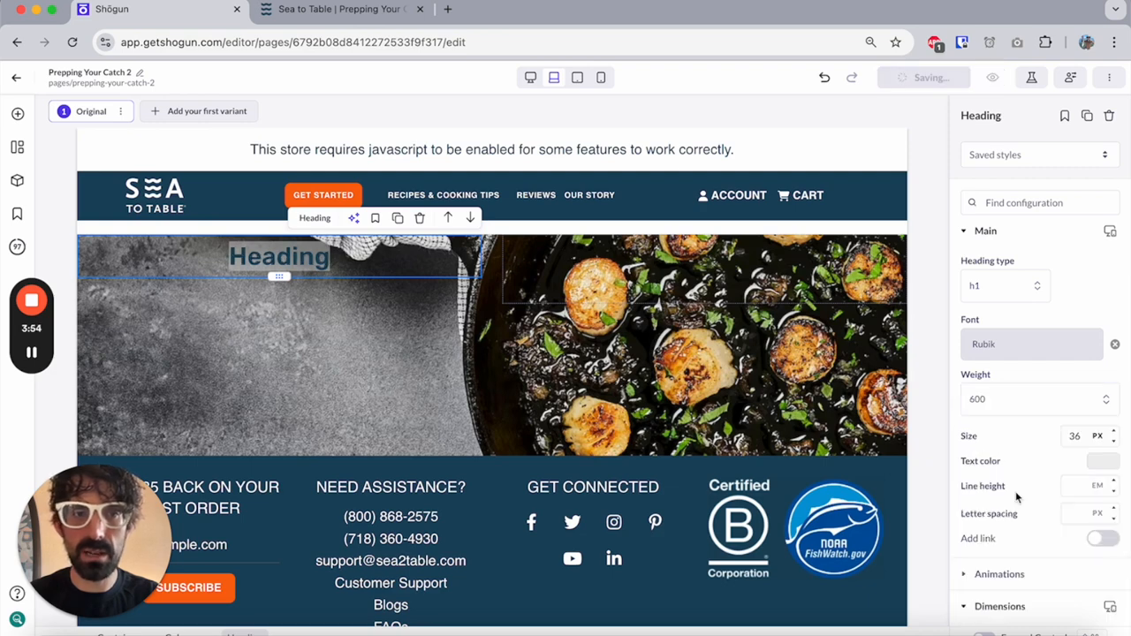
Set the heading's size to 70 px and its text color to white (FFFFFF)
double_click(1074, 436)
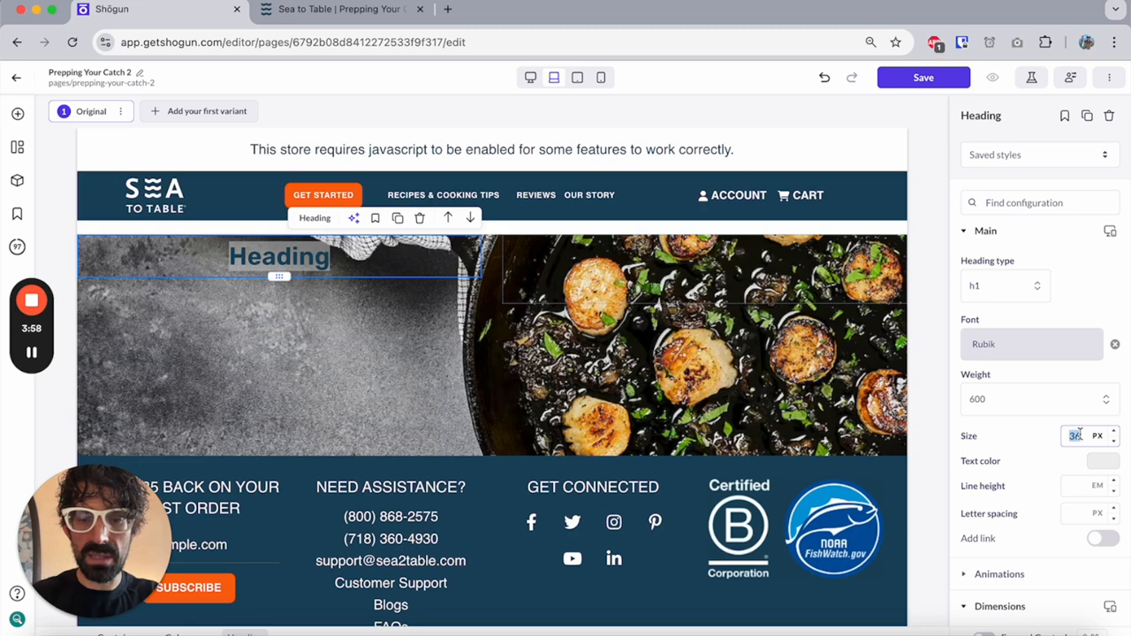
type("70")
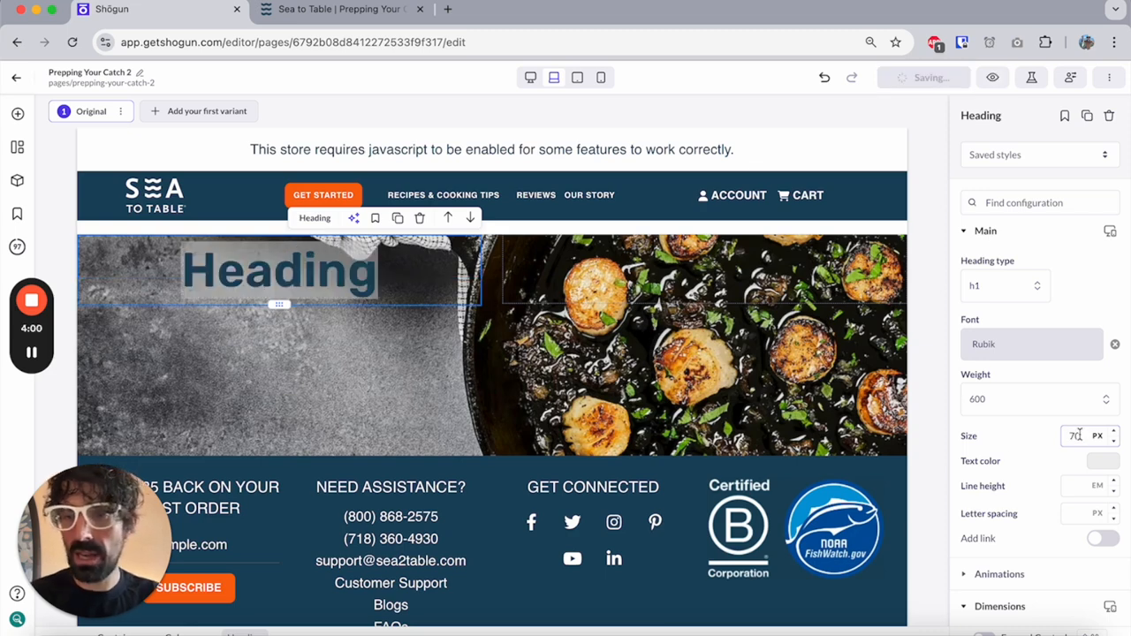
left_click(1101, 461)
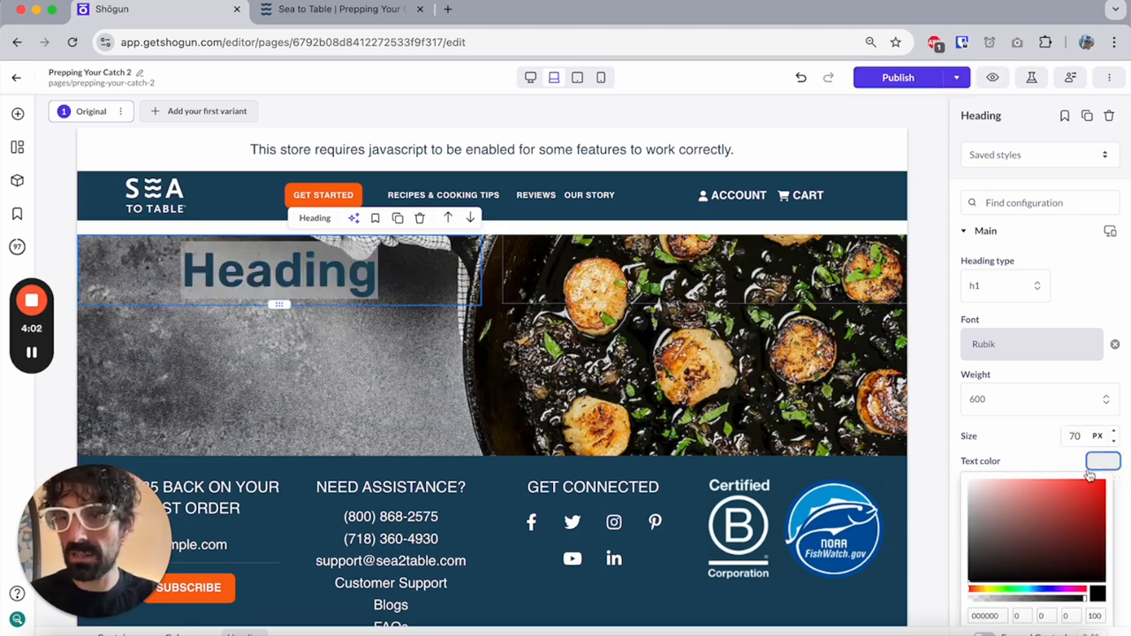
left_click_drag(928, 466, 928, 461)
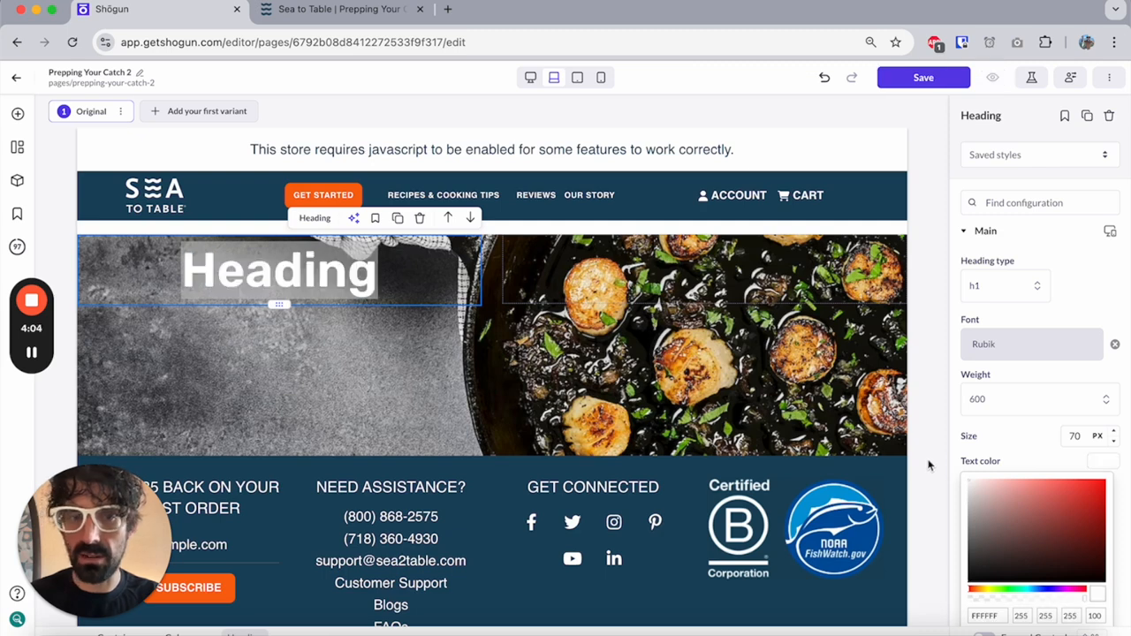
Replace the heading's placeholder text with "Prepping Your Catch"
scroll(1035, 283, "down", 1)
double_click(324, 261)
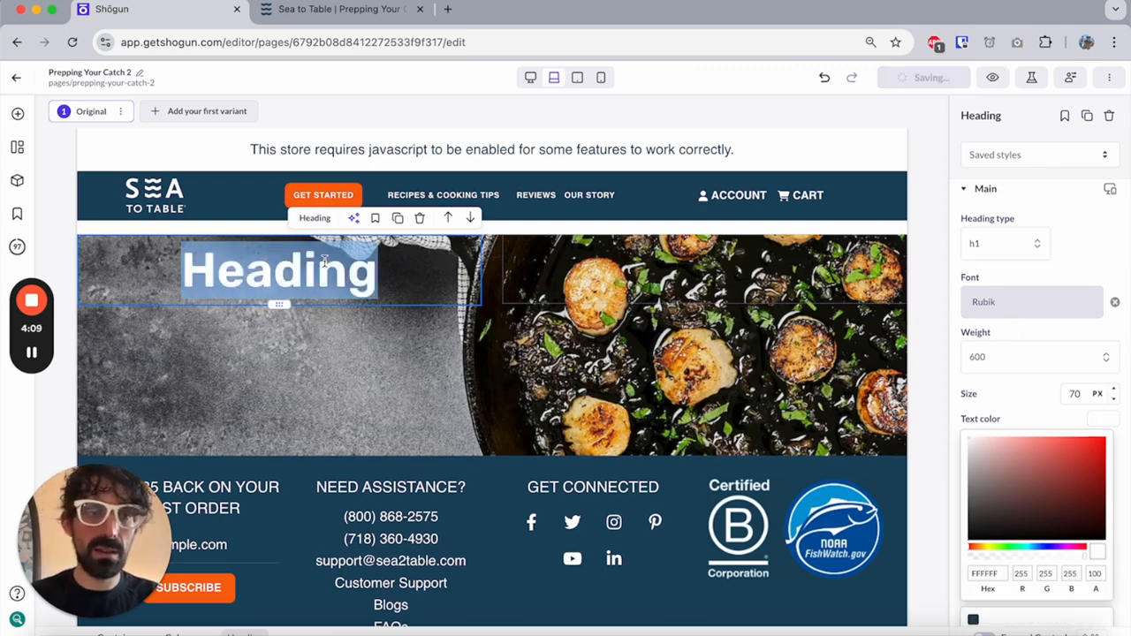
type("Prepp")
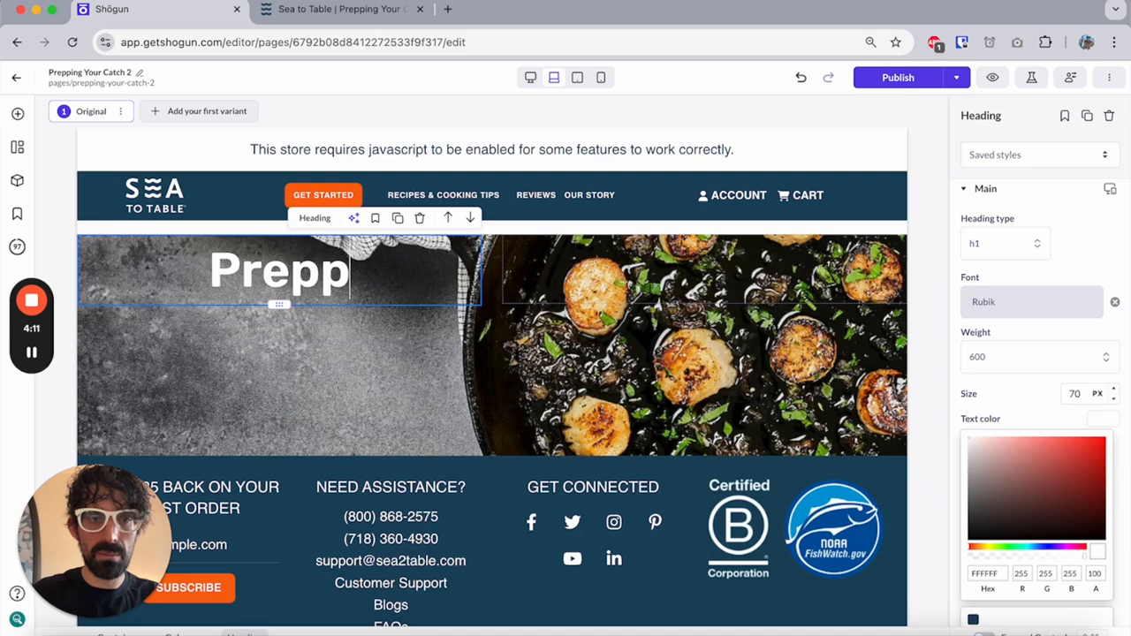
type("ing Your Catch")
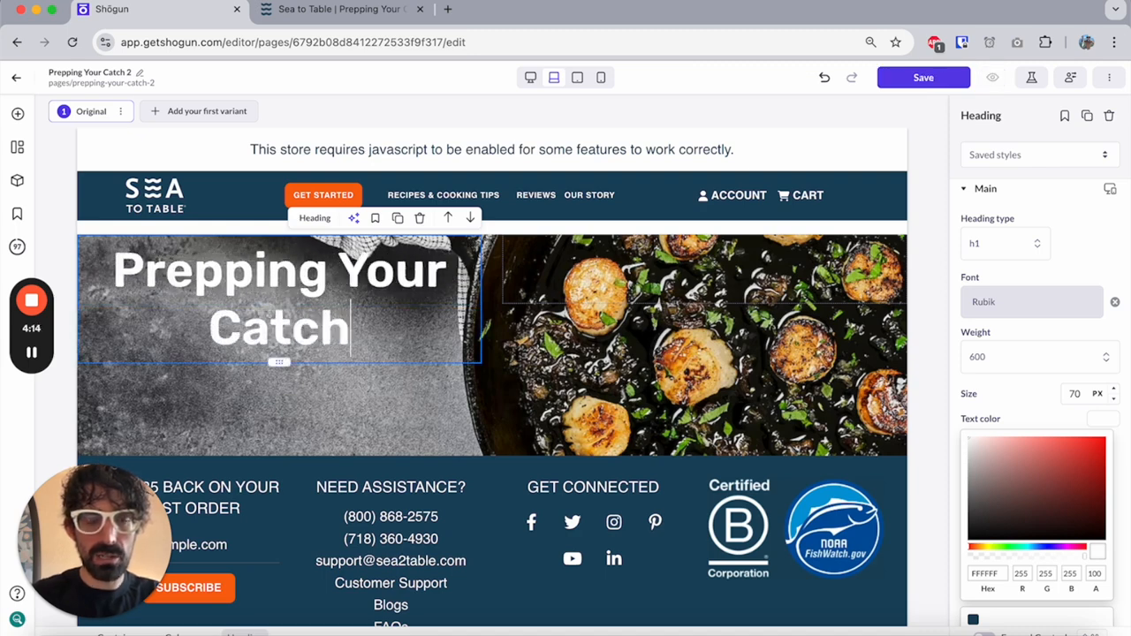
Italicize the whole heading and break the line before "Your Catch"
double_click(275, 318)
triple_click(274, 318)
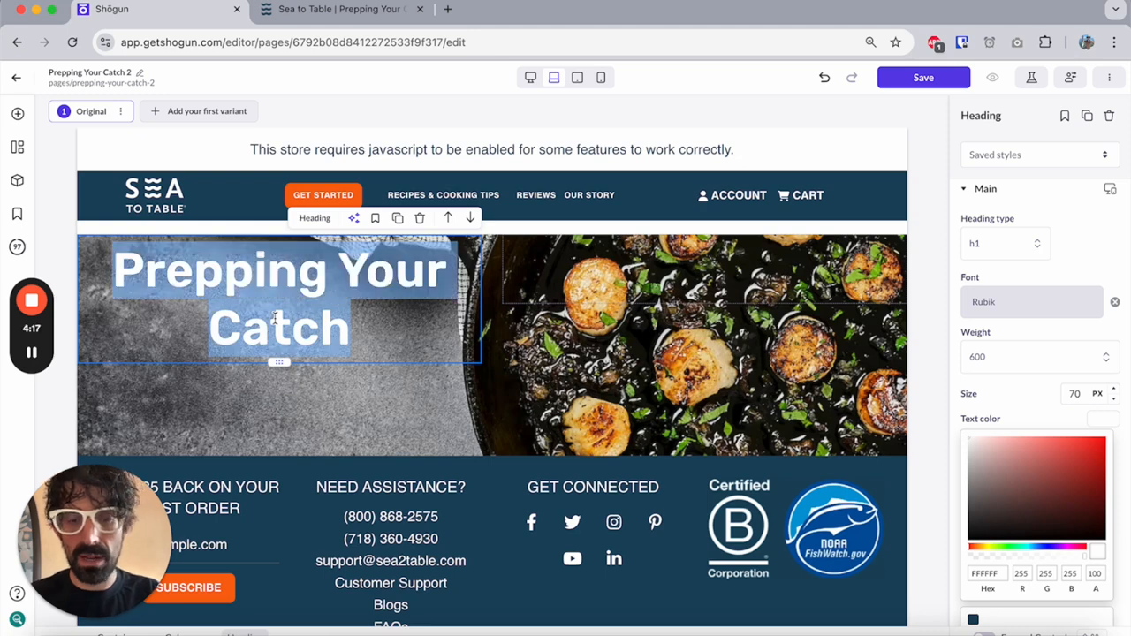
key("ctrl+i")
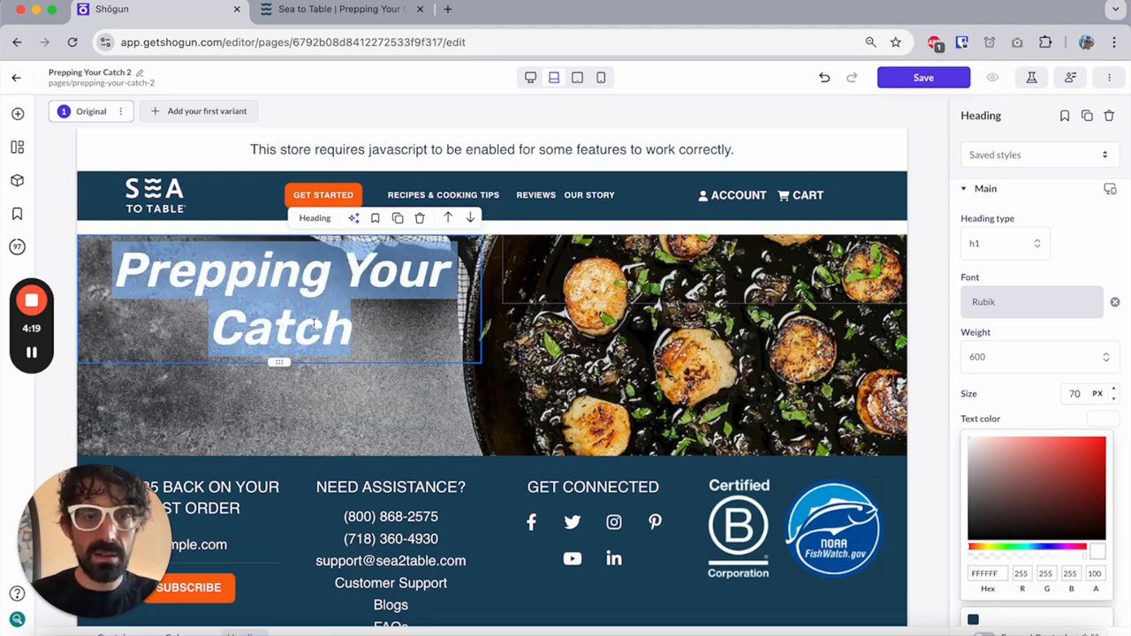
left_click(344, 274)
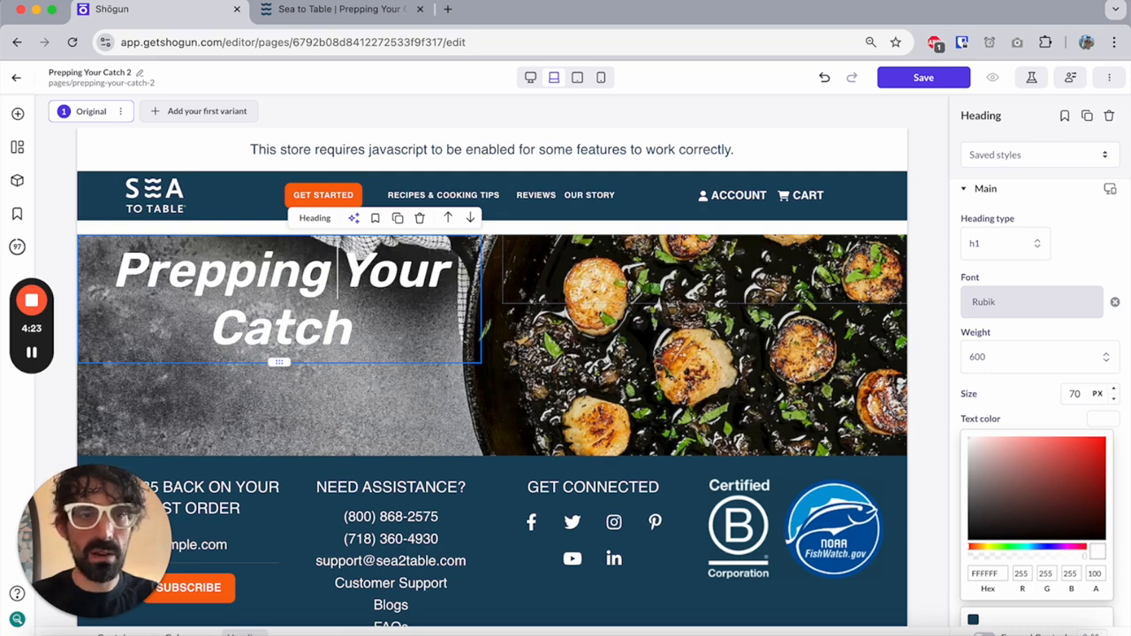
key("Return")
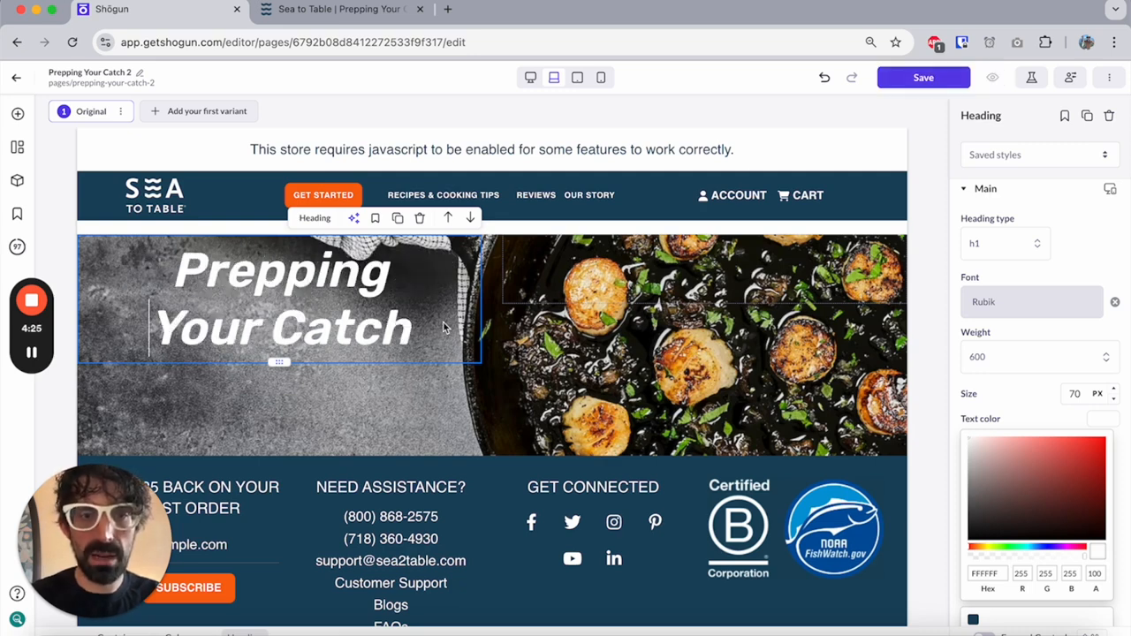
Set the heading's upper and lower padding to 10%, using percent units instead of pixels
left_click(33, 353)
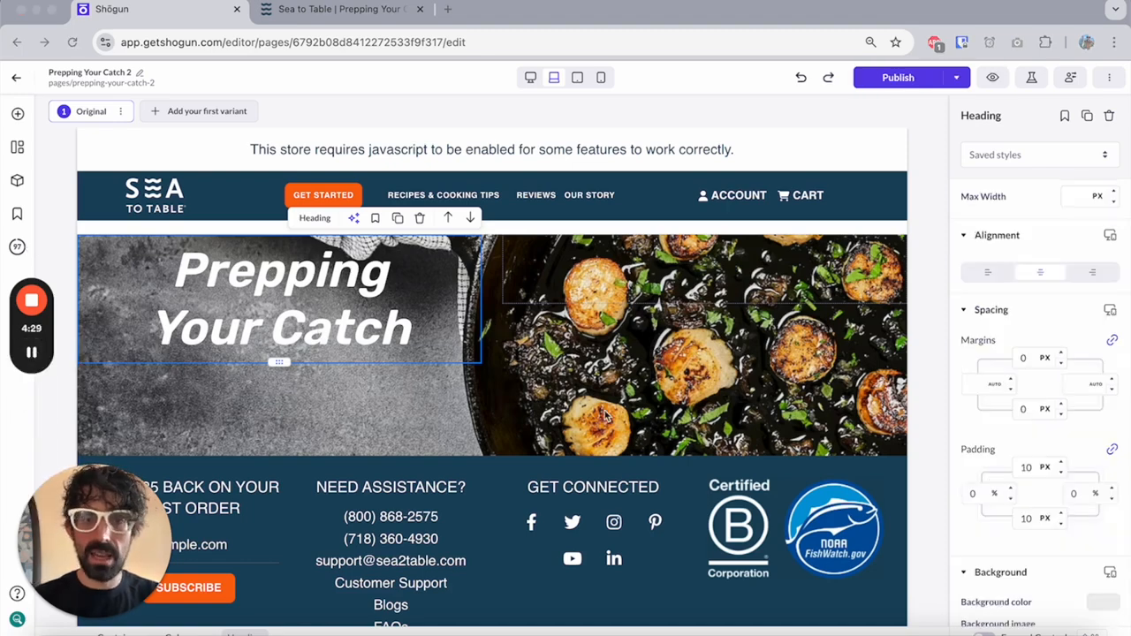
scroll(997, 285, "up", 5)
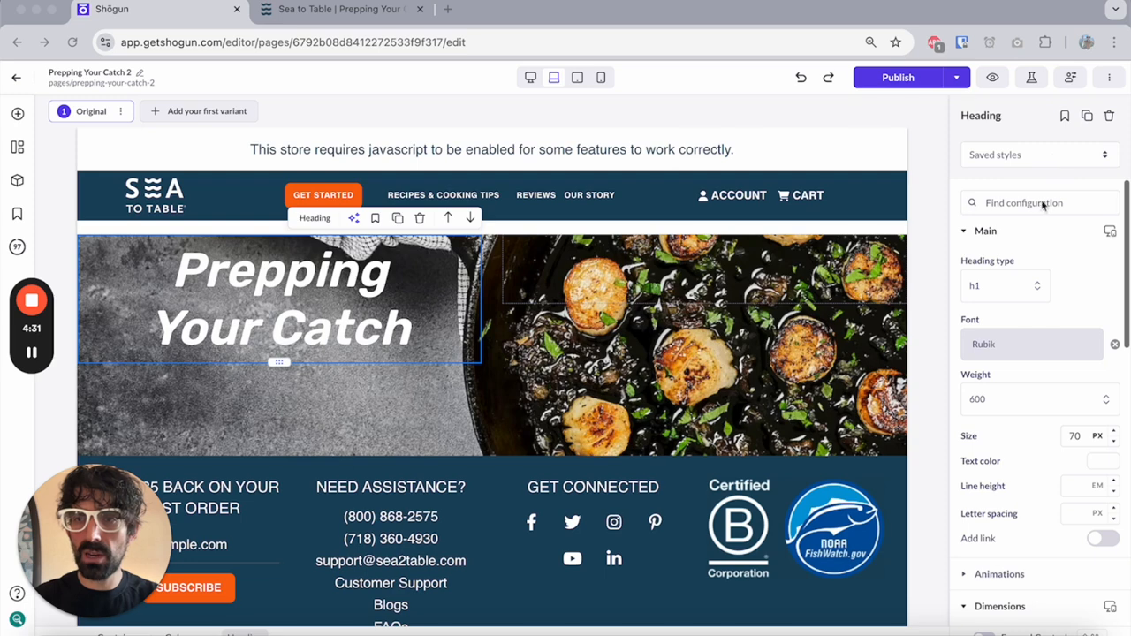
scroll(1035, 349, "down", 10)
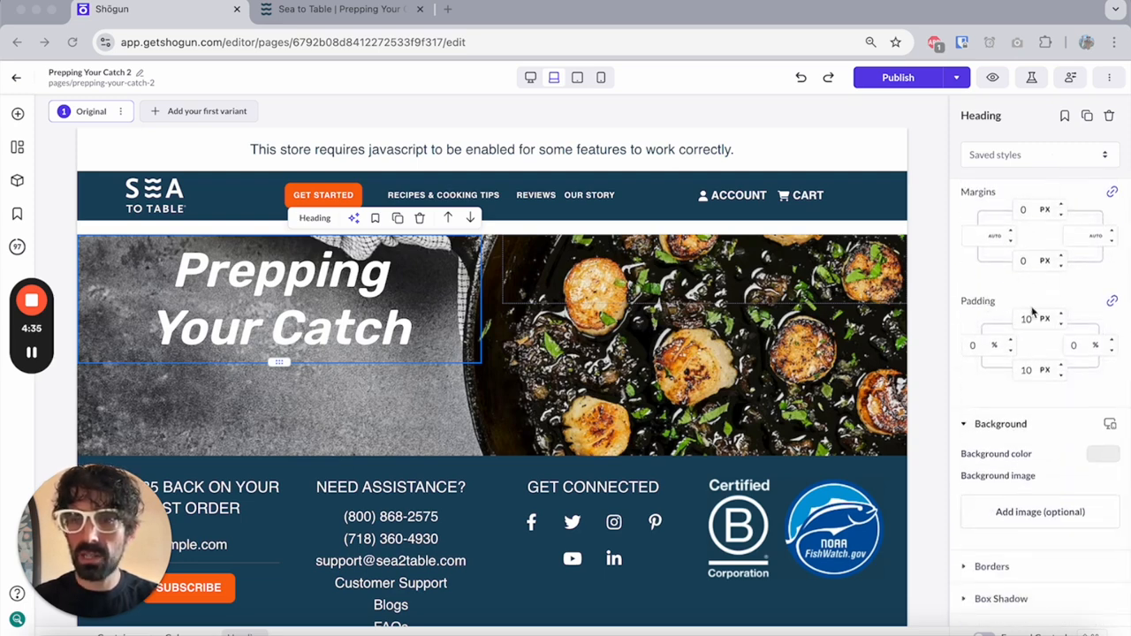
left_click(1045, 320)
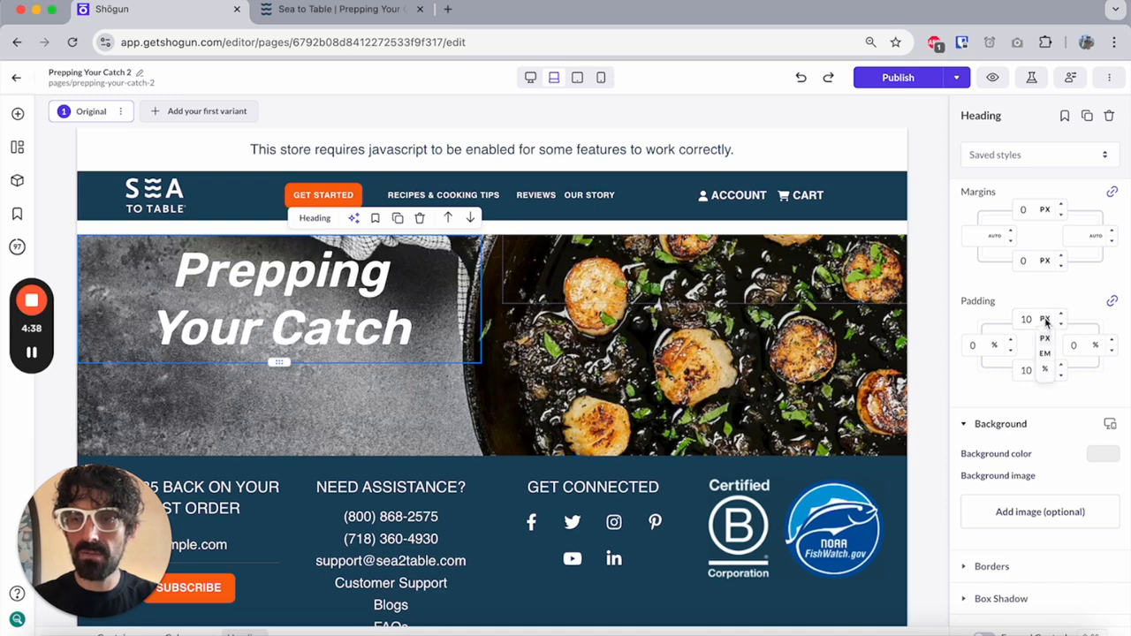
left_click(1047, 369)
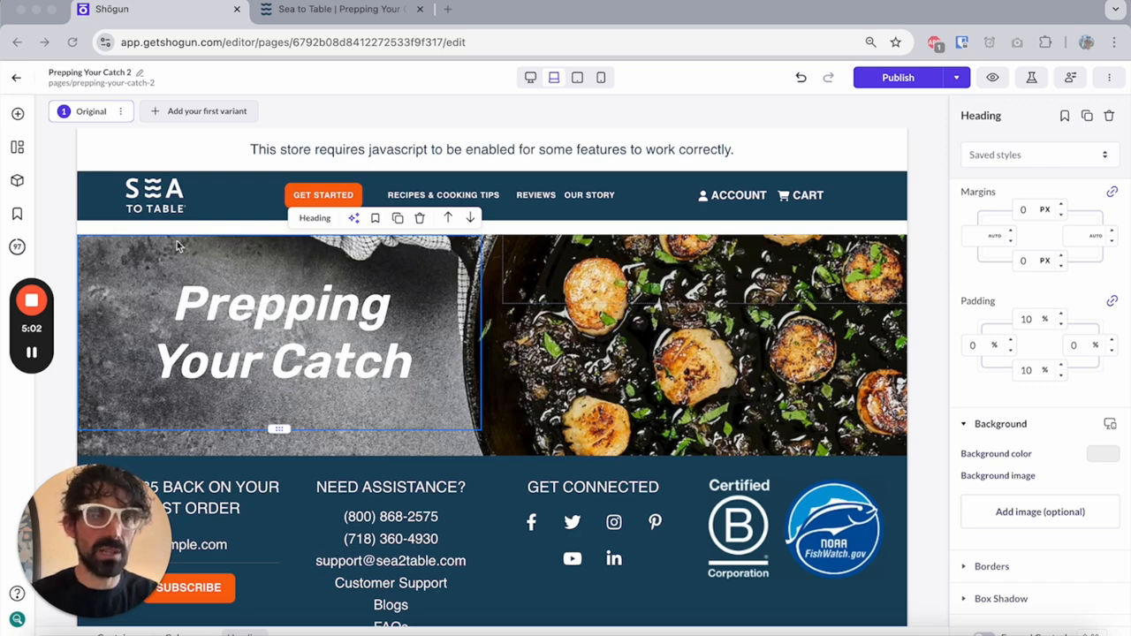
Add an empty container directly below the hero banner
left_click(17, 114)
left_click_drag(64, 215, 496, 458)
Copy the "Original Seafood Recipes" title from the live Sea to Table page and return to the Shogun editor
left_click(319, 11)
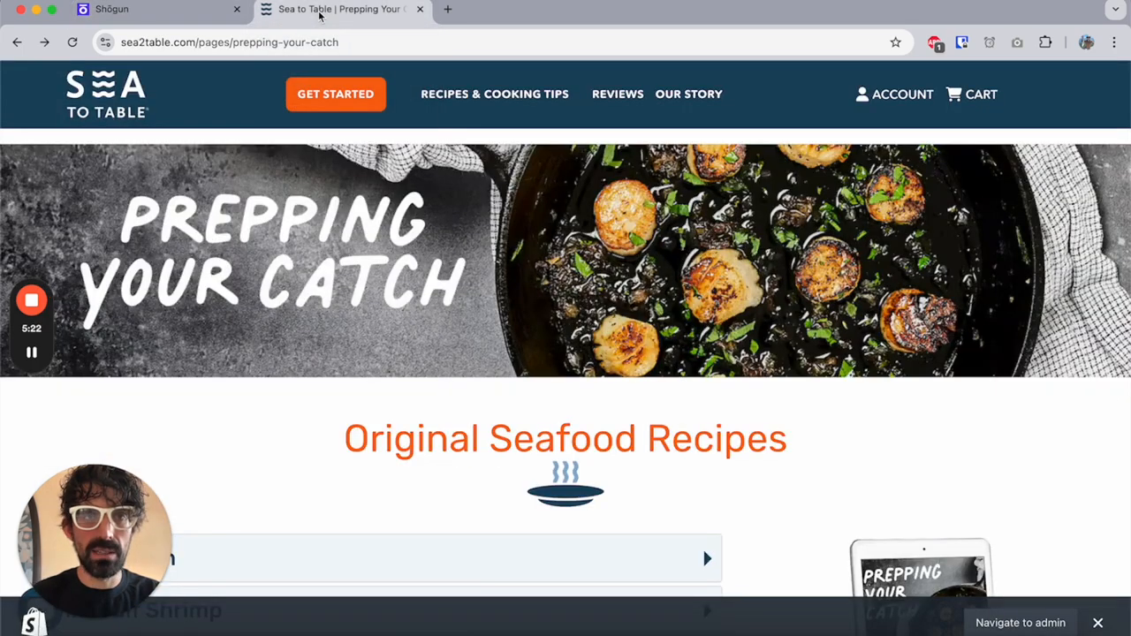
scroll(372, 305, "down", 3)
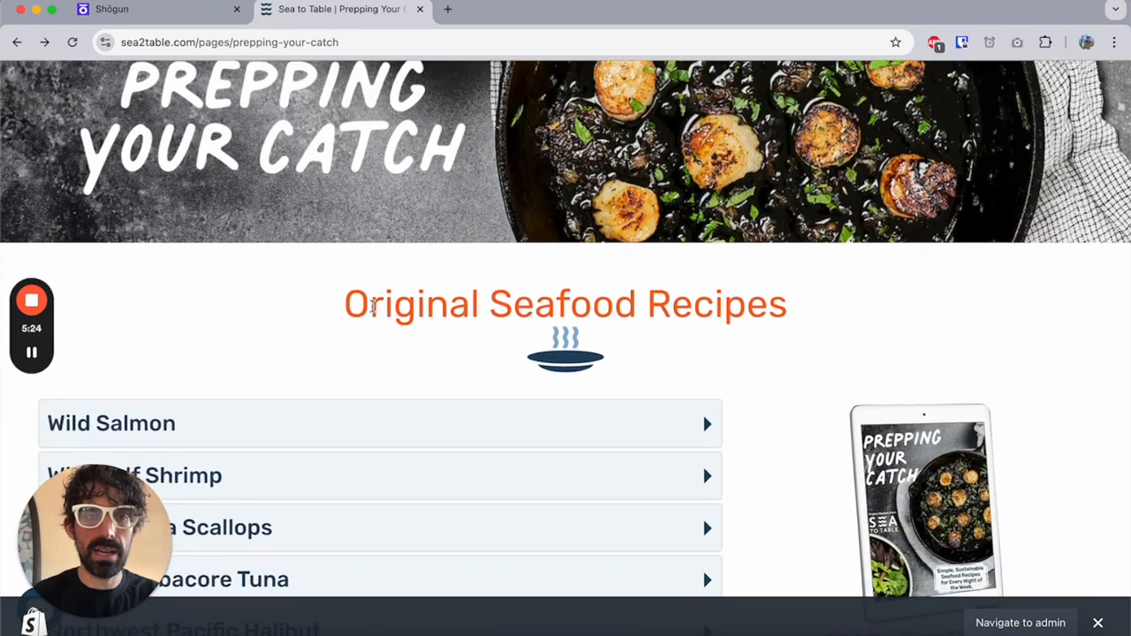
triple_click(372, 305)
key("ctrl+c")
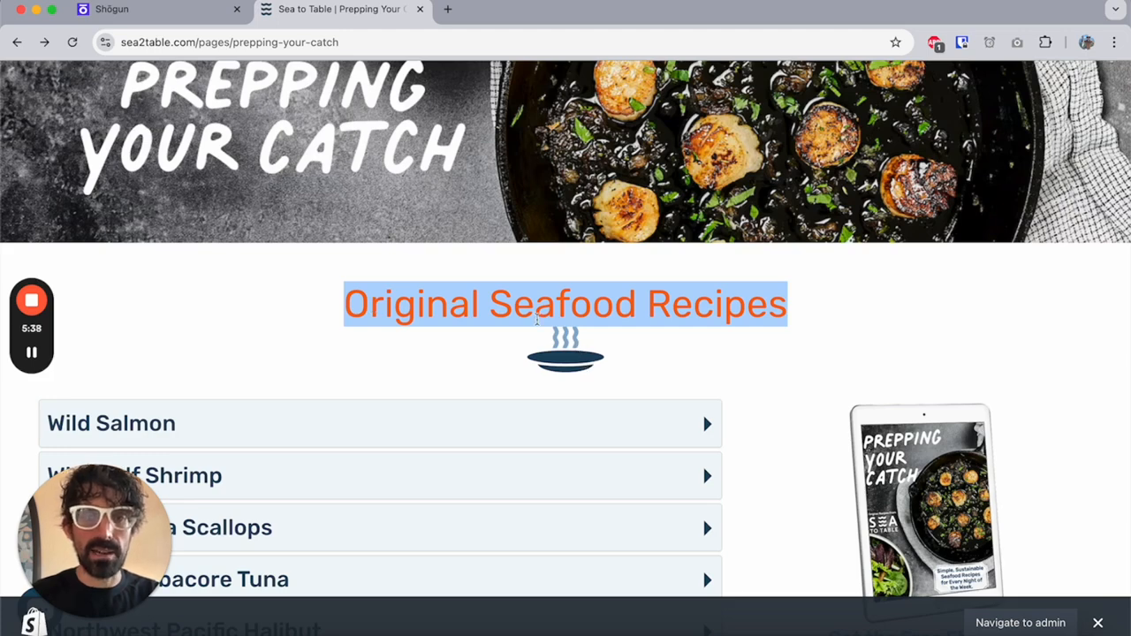
scroll(450, 436, "down", 5)
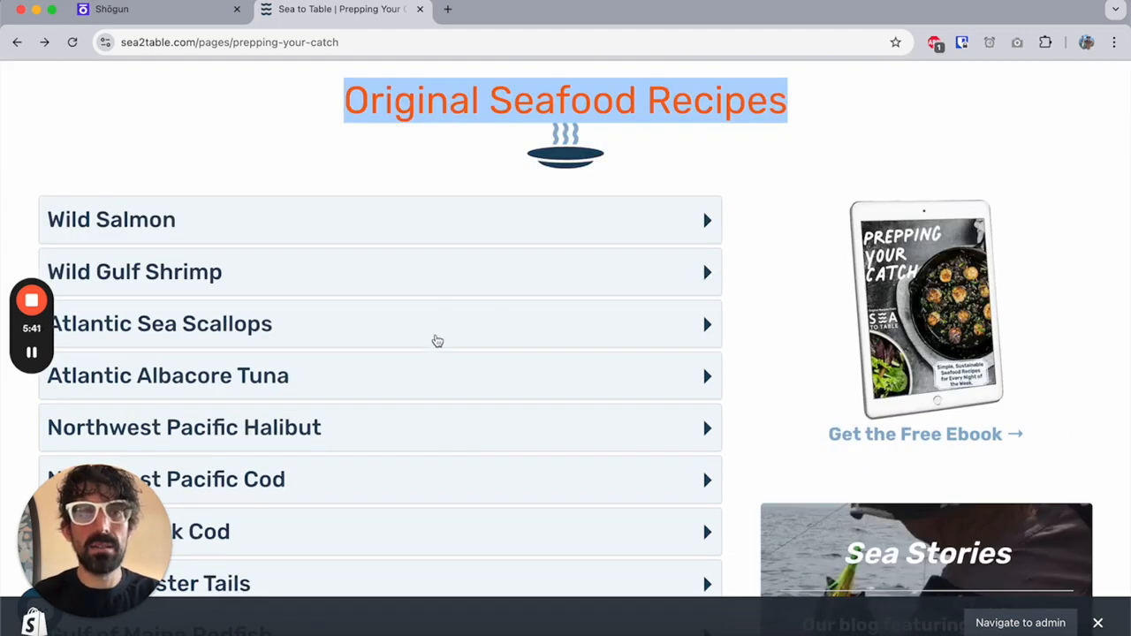
scroll(437, 341, "up", 5)
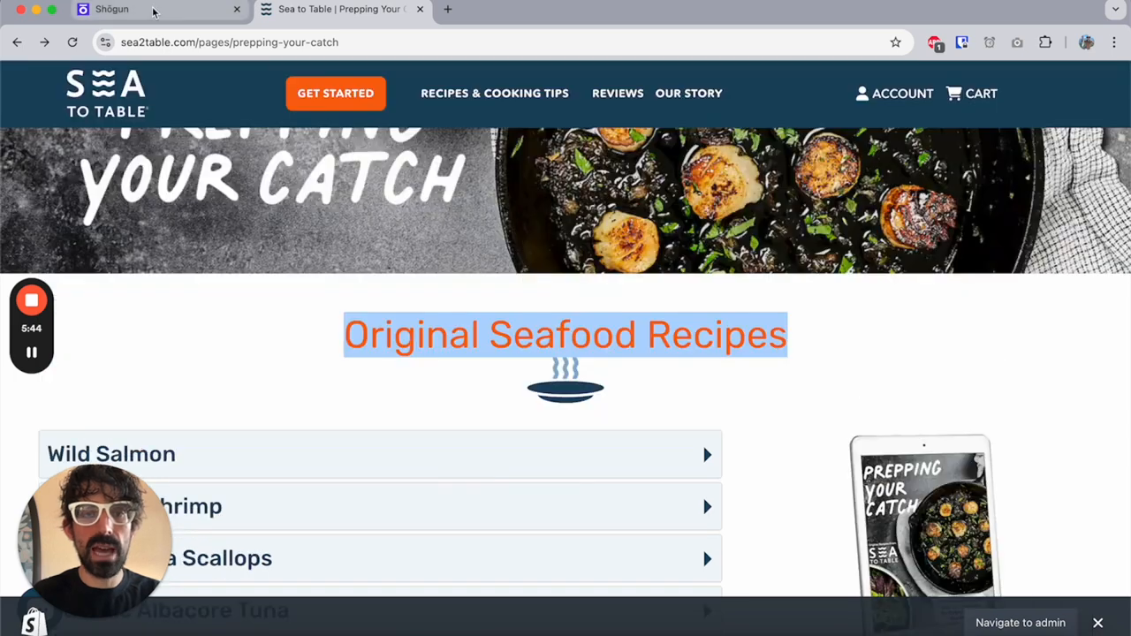
left_click(151, 11)
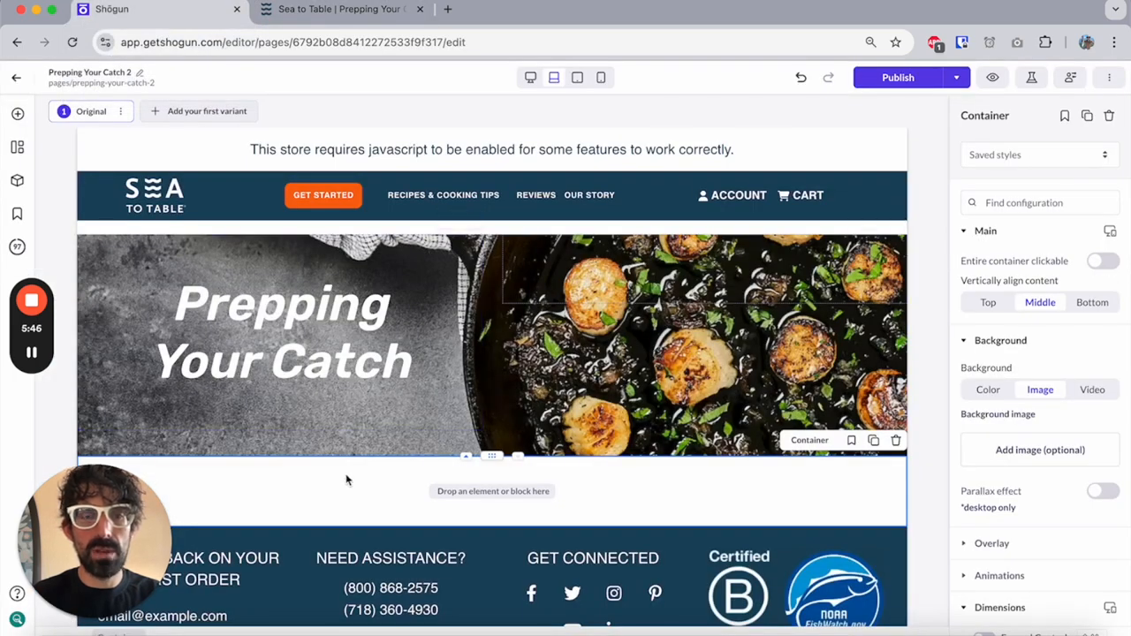
Place a heading in the container below the banner, followed by an image element and another empty container beneath it
scroll(349, 477, "down", 3)
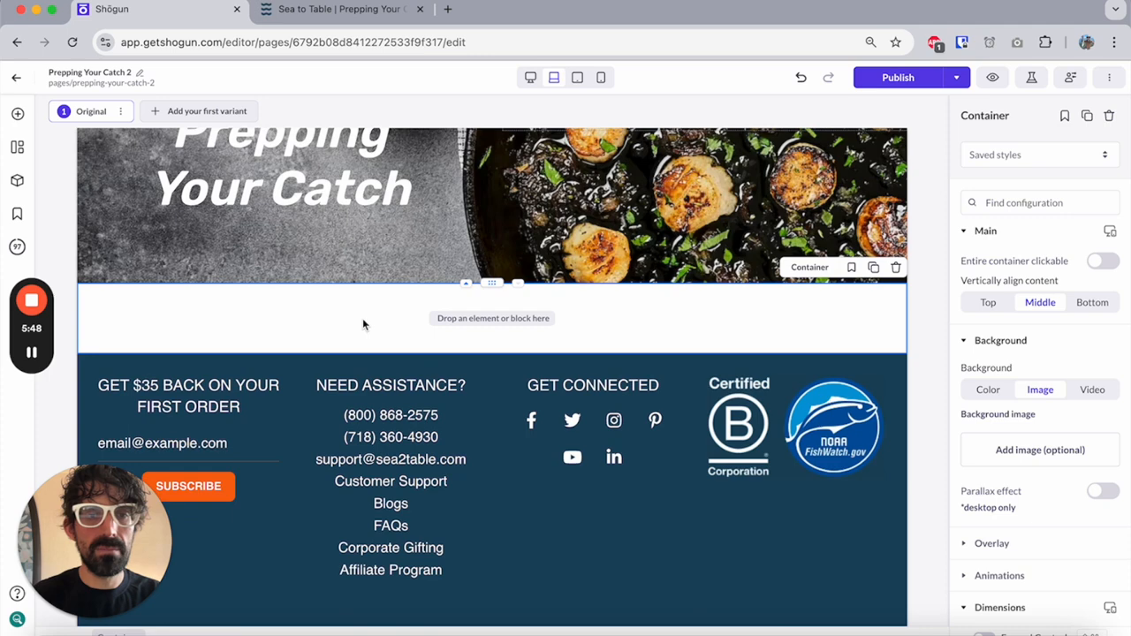
left_click(17, 113)
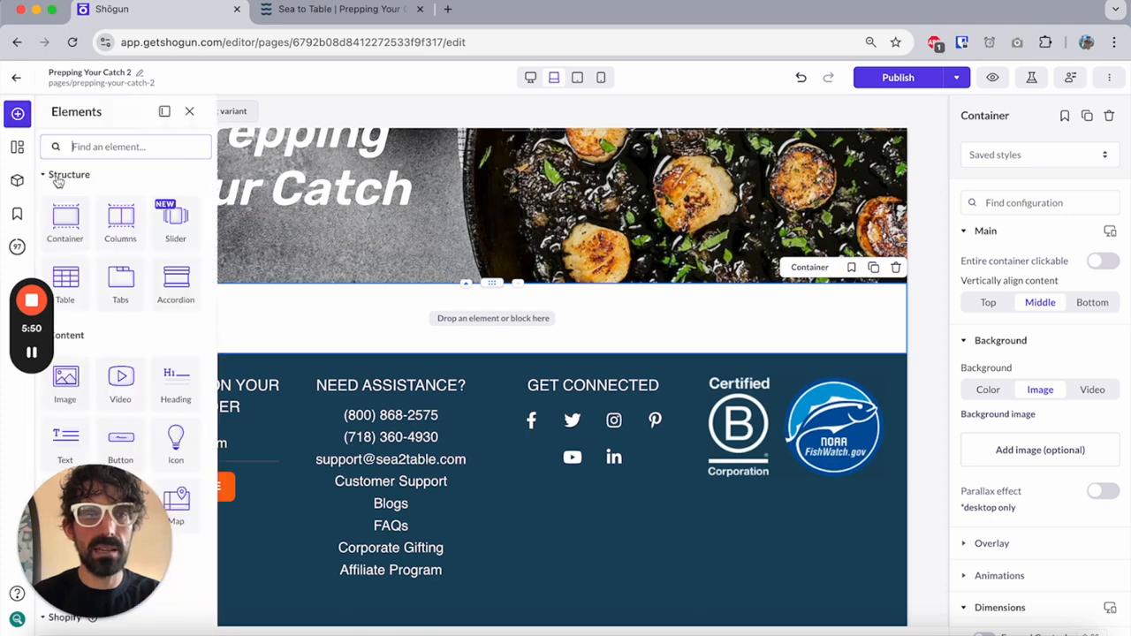
left_click_drag(175, 375, 456, 316)
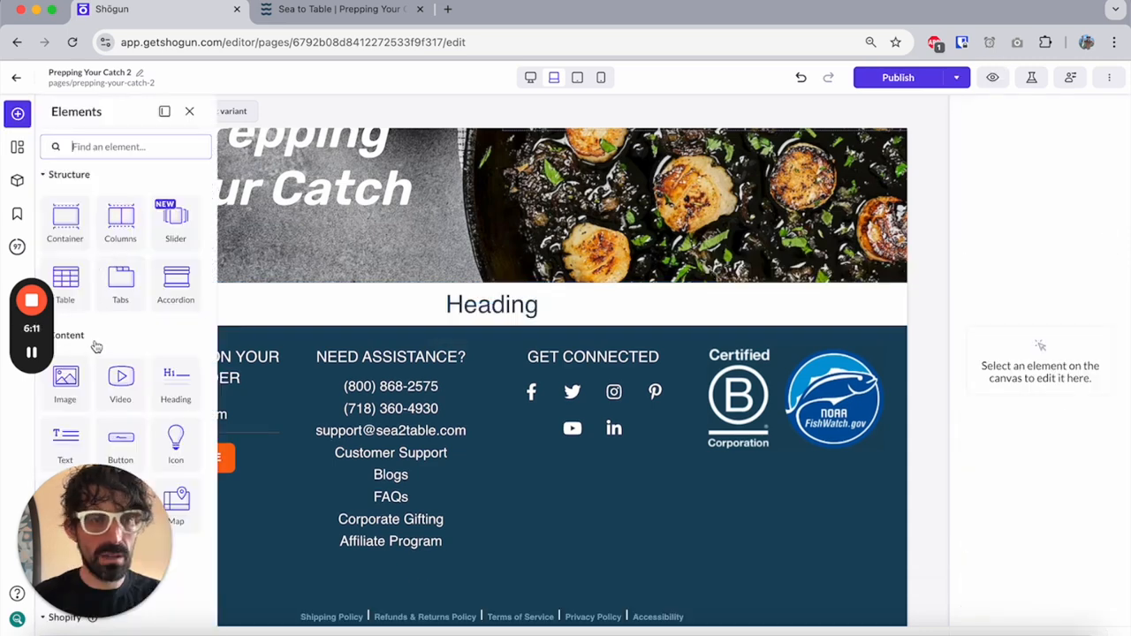
left_click_drag(71, 378, 517, 318)
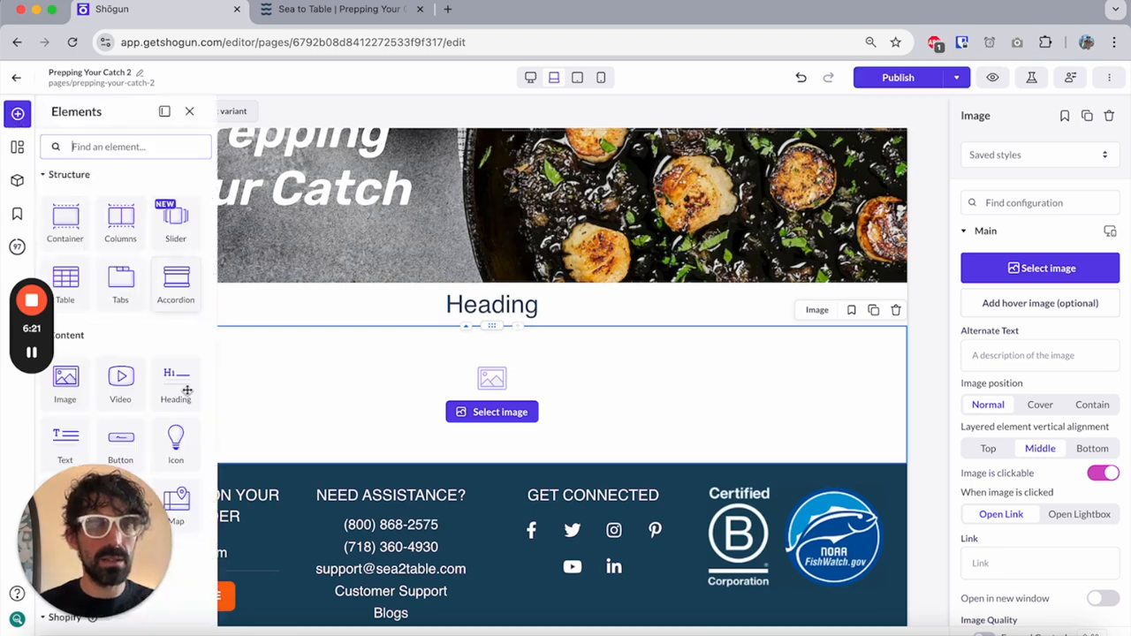
mouse_move(66, 221)
left_mouse_down()
mouse_move(425, 416)
mouse_move(462, 471)
mouse_move(463, 460)
left_mouse_up()
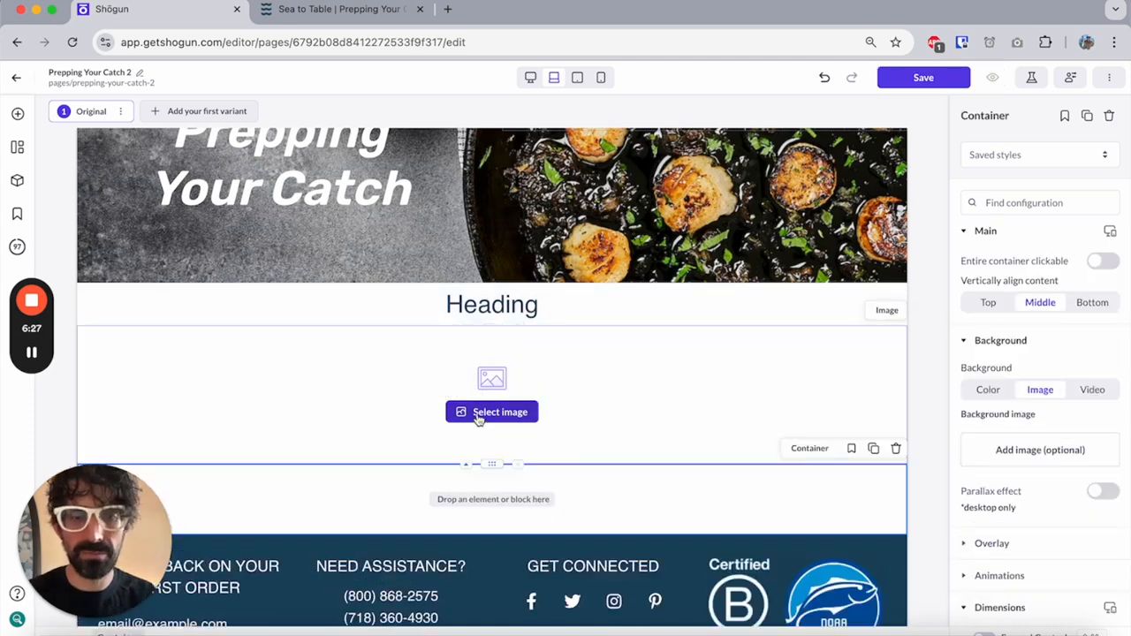
Replace the new heading's placeholder text with the copied "Original Seafood Recipes"
double_click(465, 297)
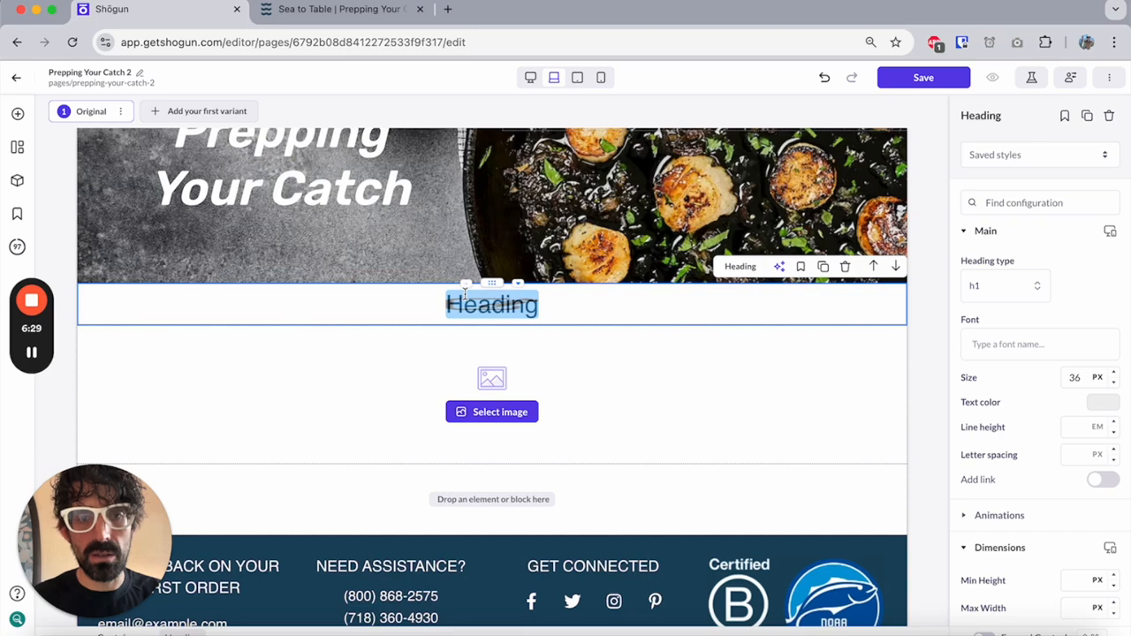
left_click(330, 8)
left_click(147, 11)
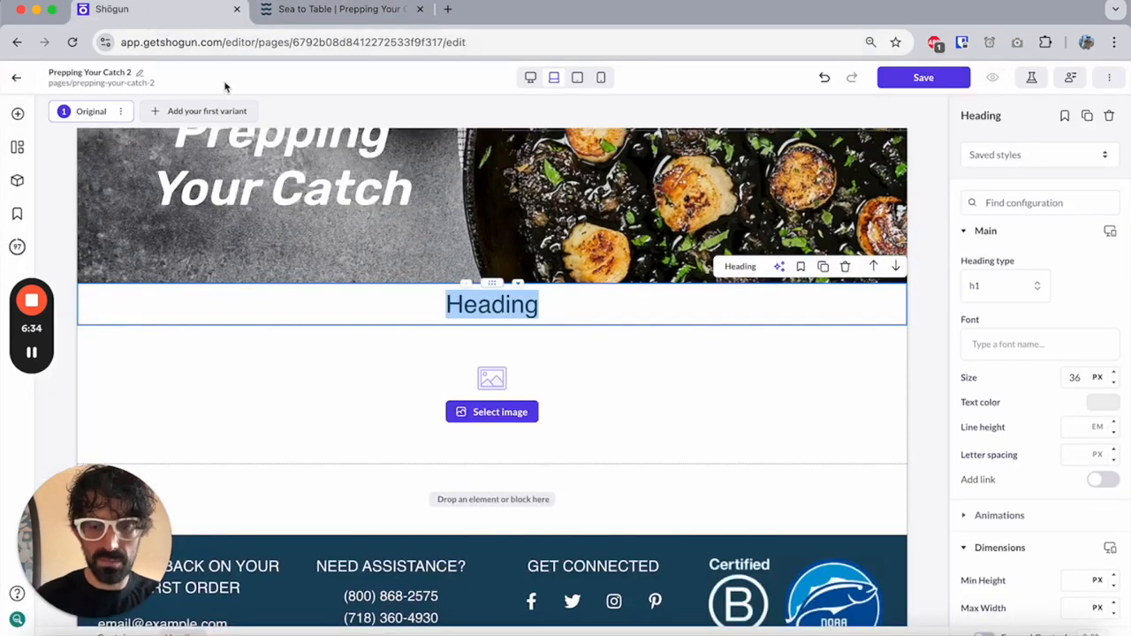
key("ctrl+v")
key("ctrl+a")
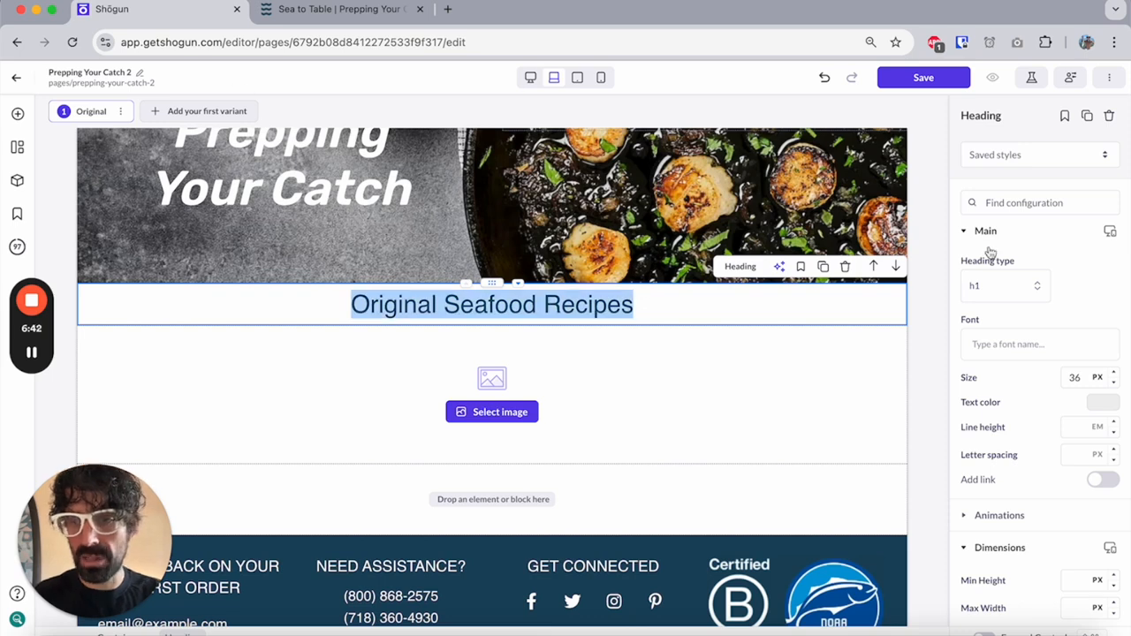
Make "Original Seafood Recipes" an h2 heading in the Rubik font with Regular weight
left_click(1017, 289)
left_click(1001, 335)
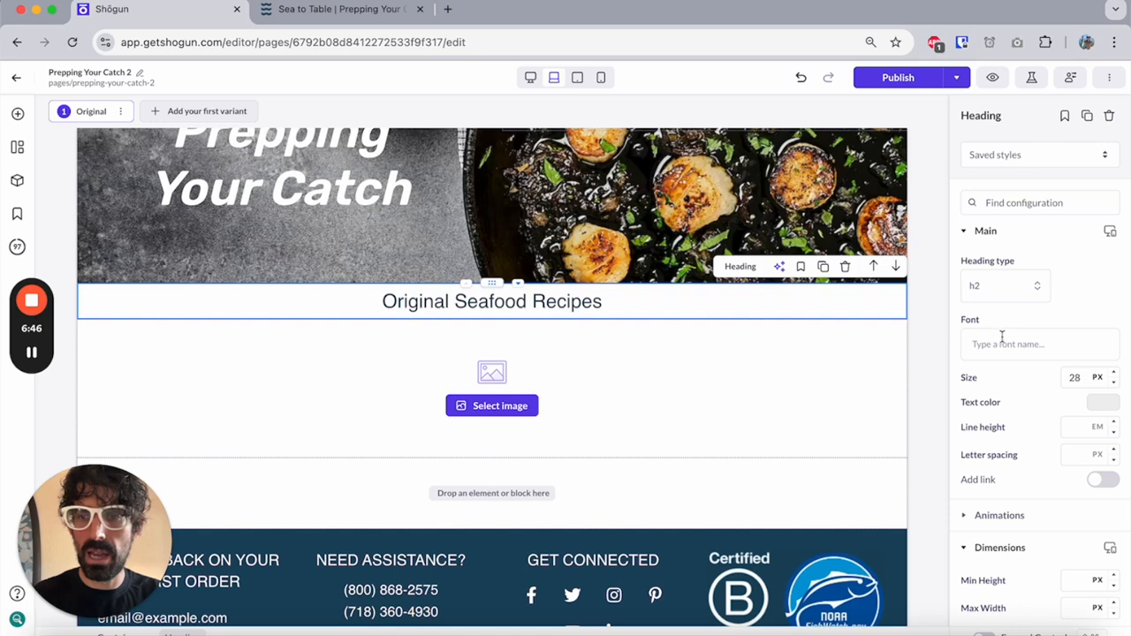
left_click(1001, 341)
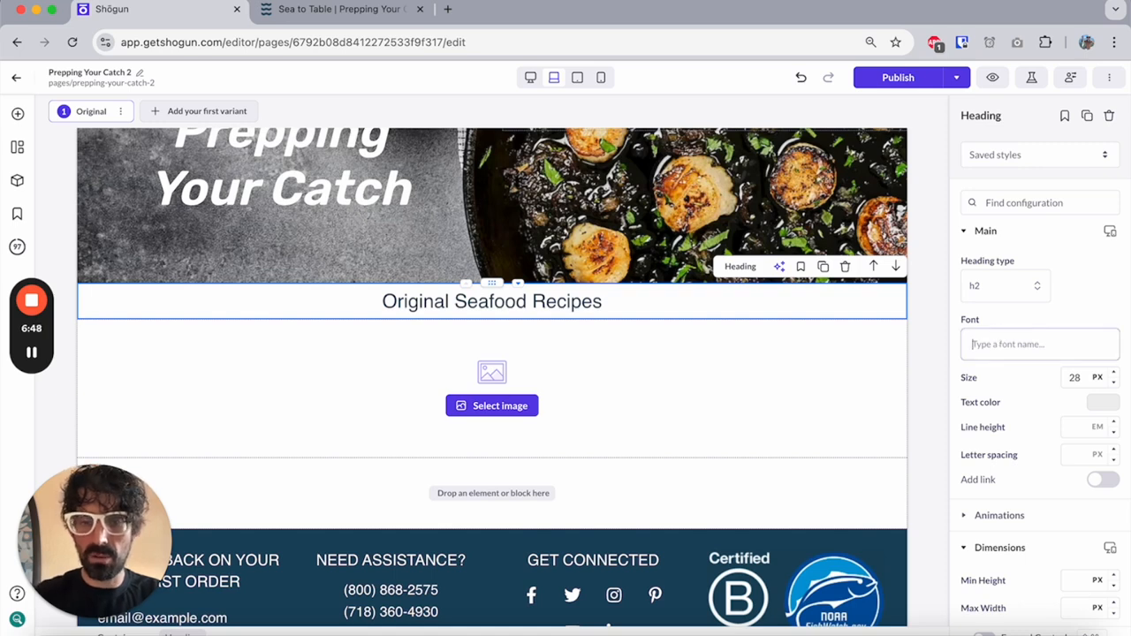
type("rubik")
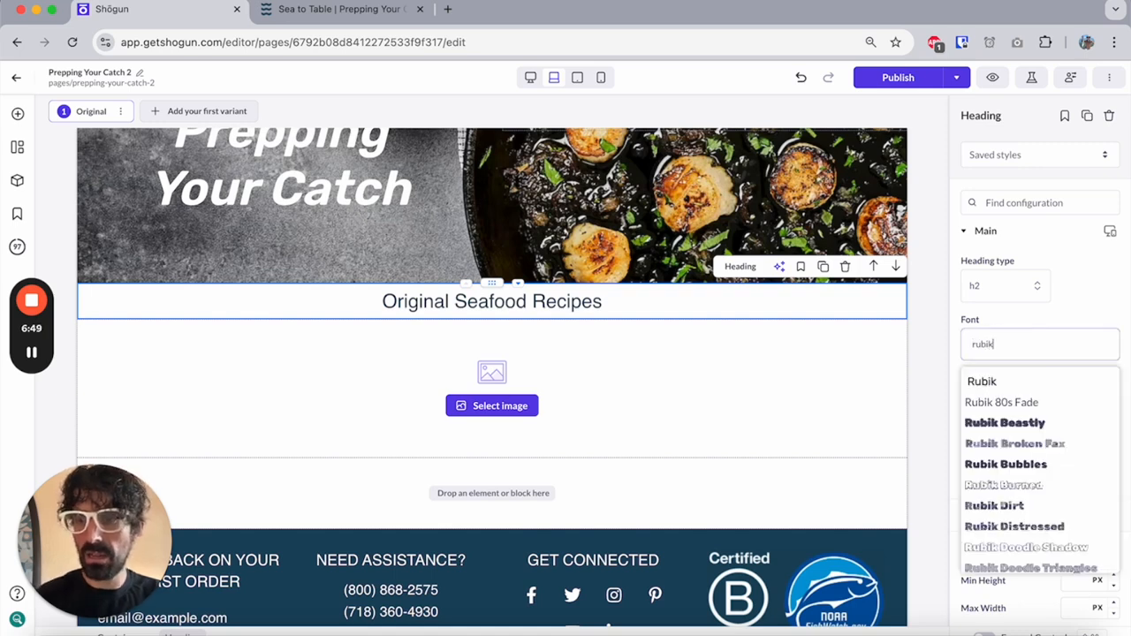
left_click(1096, 381)
left_click(1074, 400)
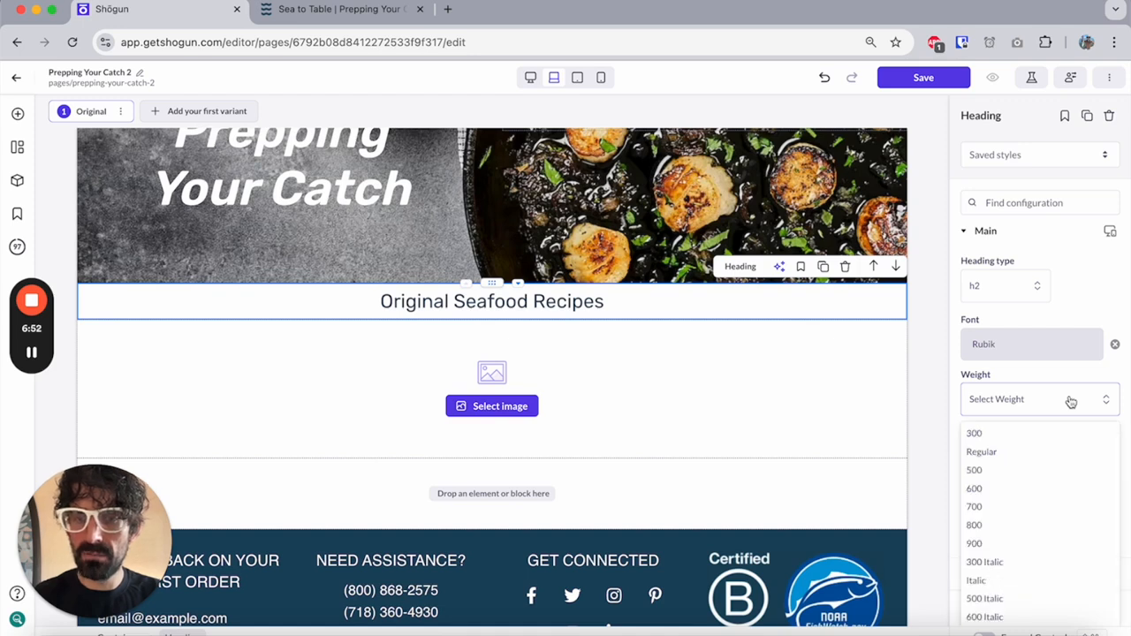
left_click(1025, 451)
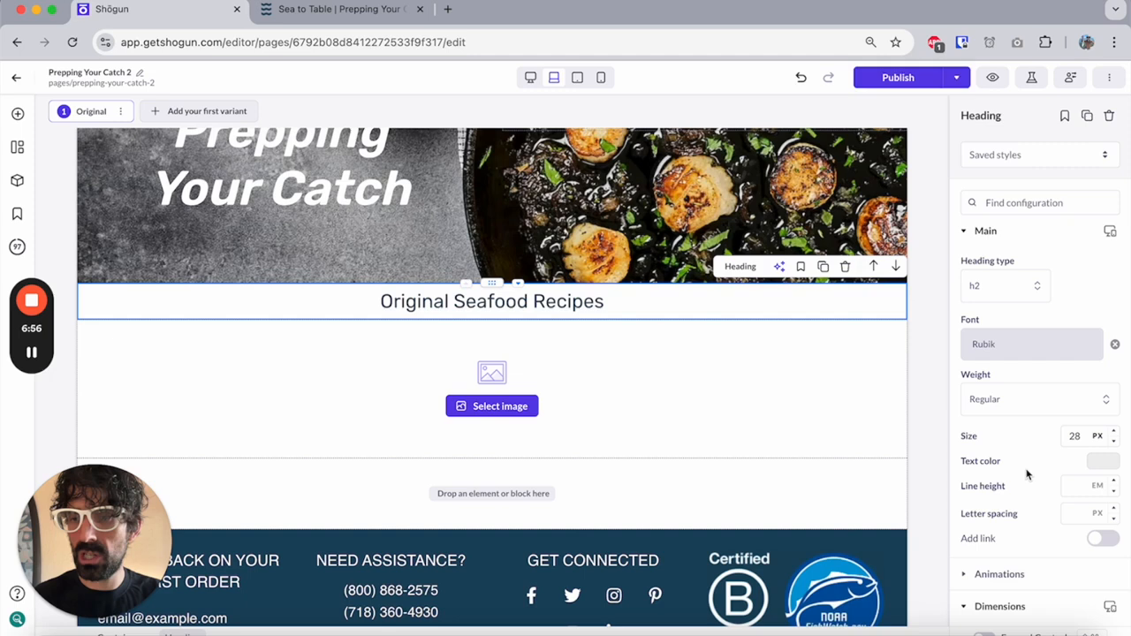
Set the "Original Seafood Recipes" text color to orange, hex F9660D
scroll(1082, 355, "down", 3)
left_click(1102, 302)
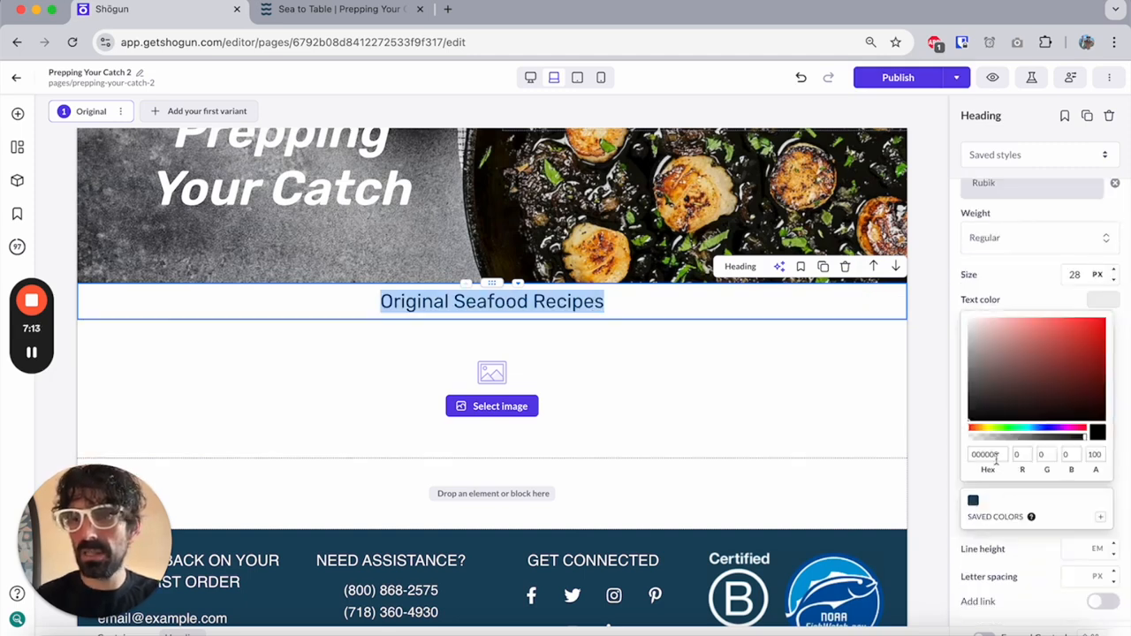
double_click(985, 454)
type("F9660D")
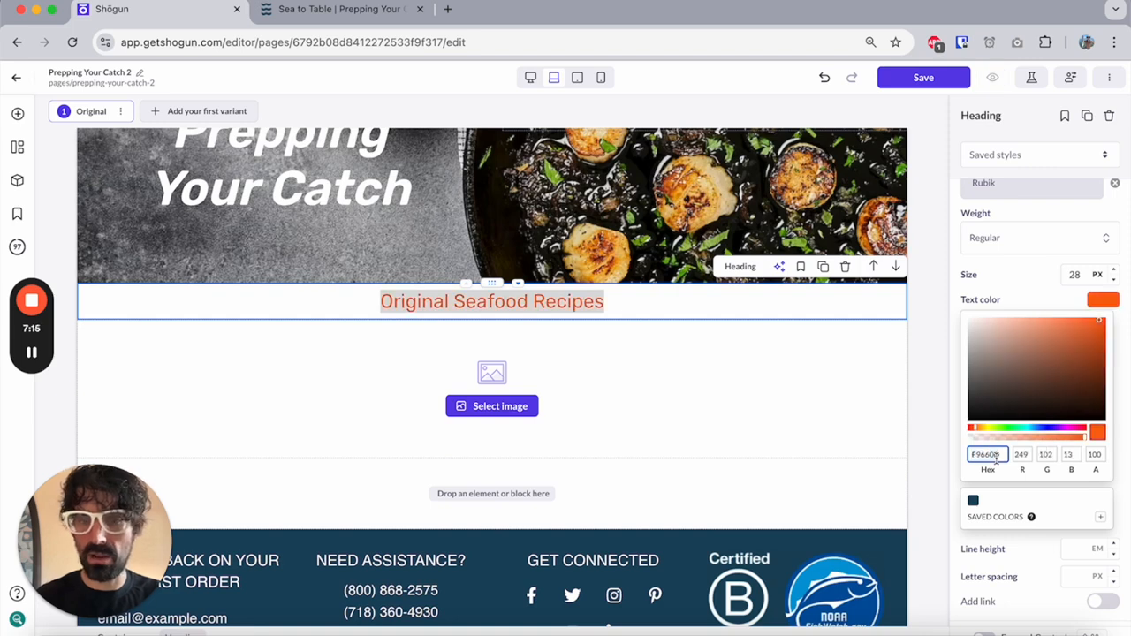
left_click(1009, 283)
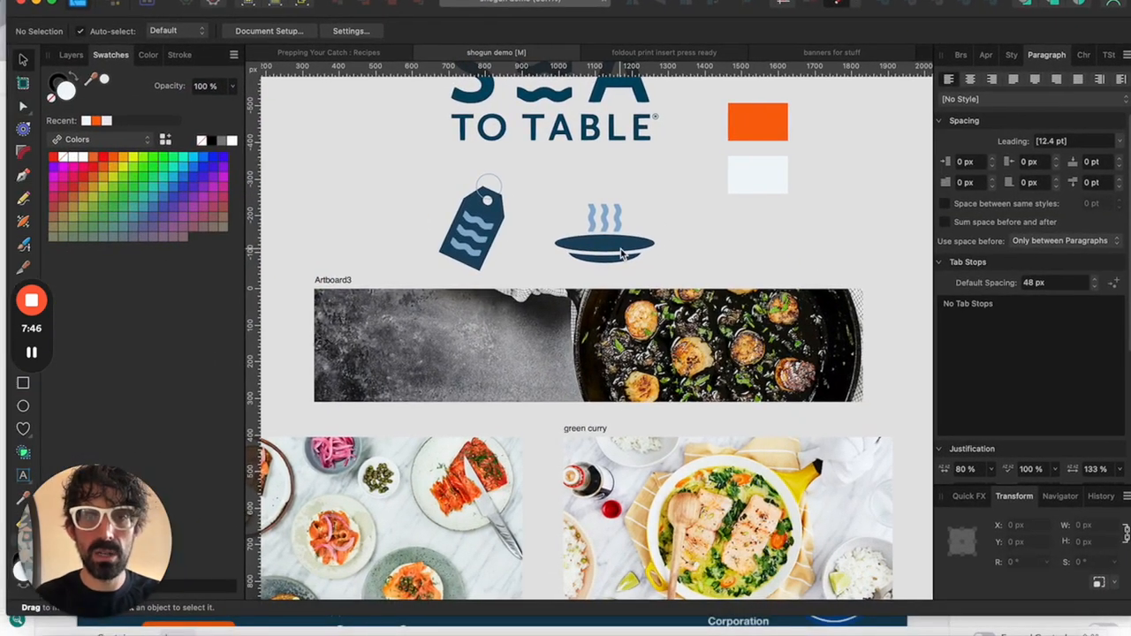
Select the whole steaming bowl graphic in the shogun demo design document and export it
left_click(621, 254)
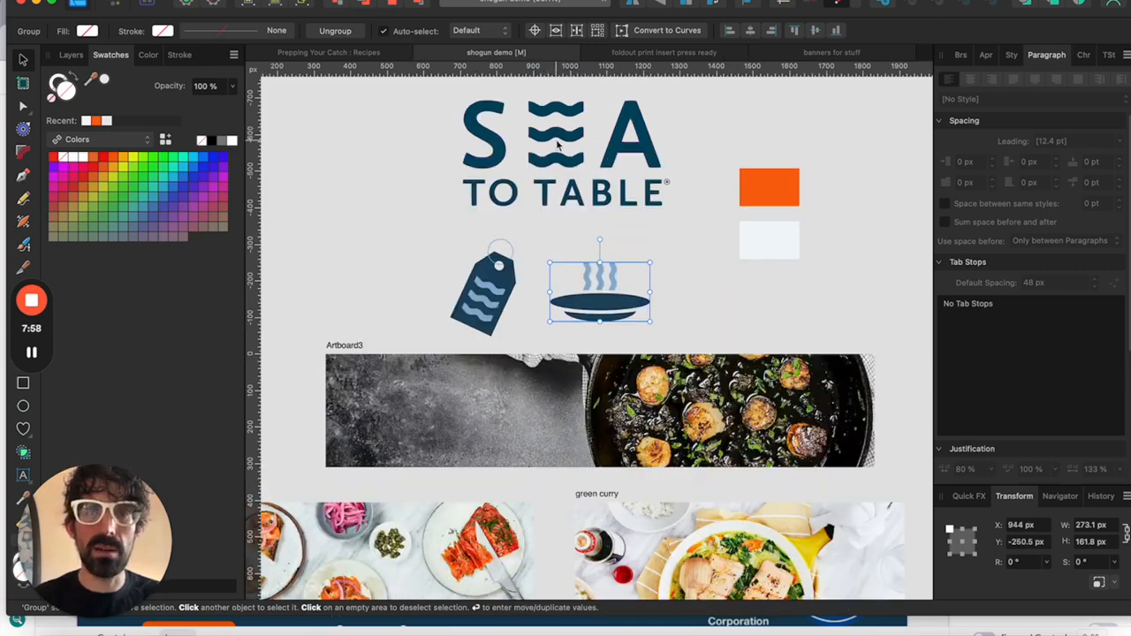
double_click(600, 281)
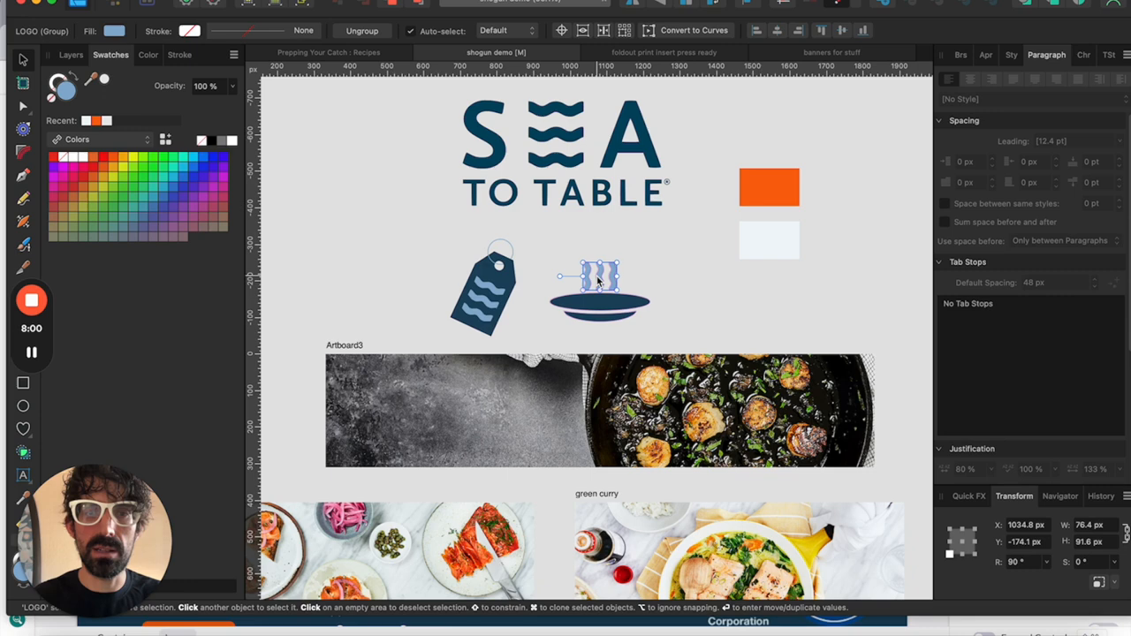
left_click(496, 315)
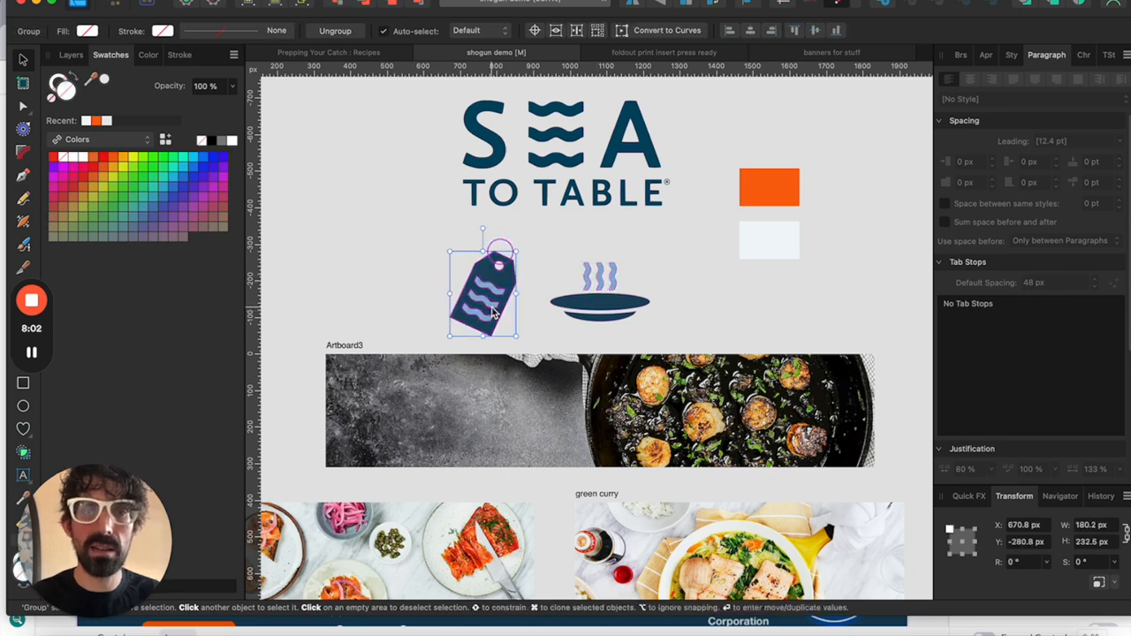
left_click(666, 277)
left_click(600, 305)
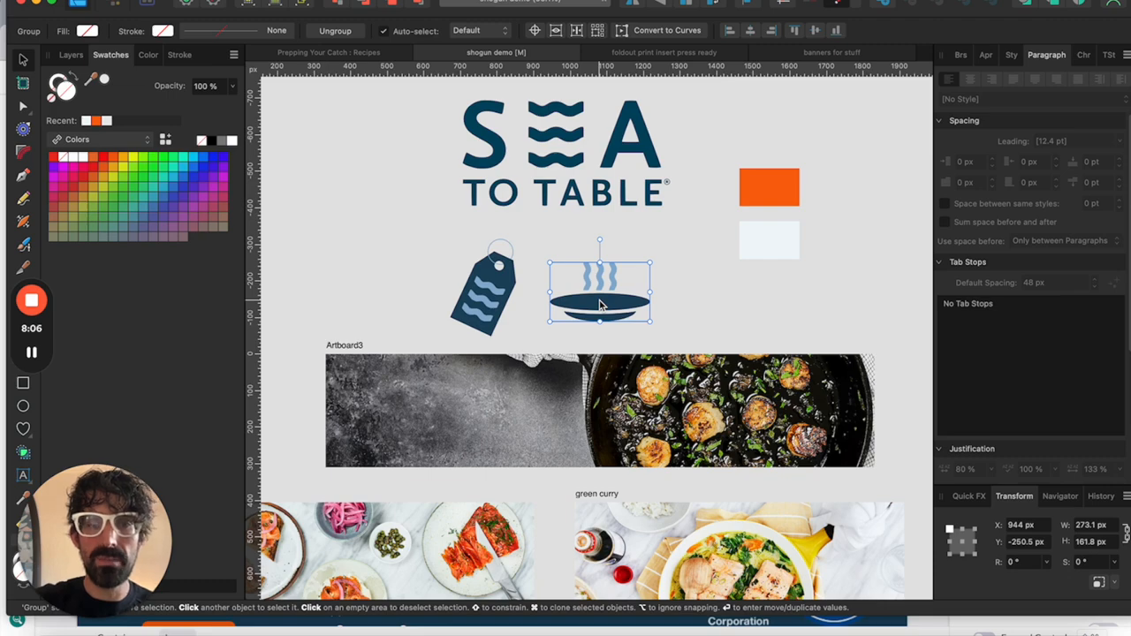
key("super+alt+shift+s")
left_click(850, 497)
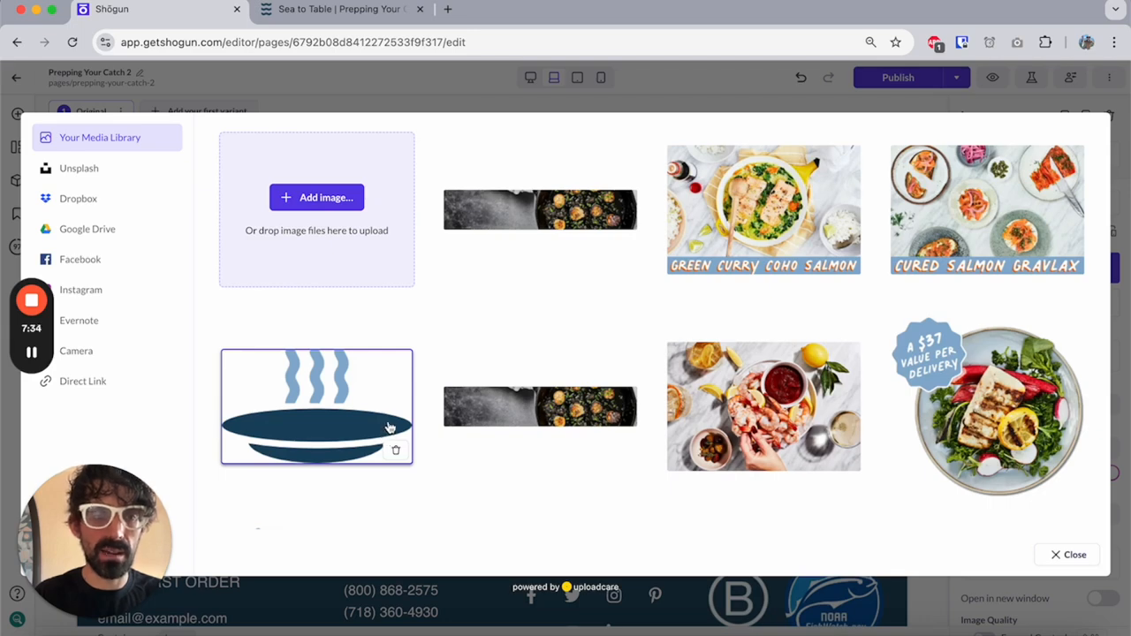
Fill the image element with the steaming bowl graphic from the media library and set its max width to 100 px
left_click(389, 428)
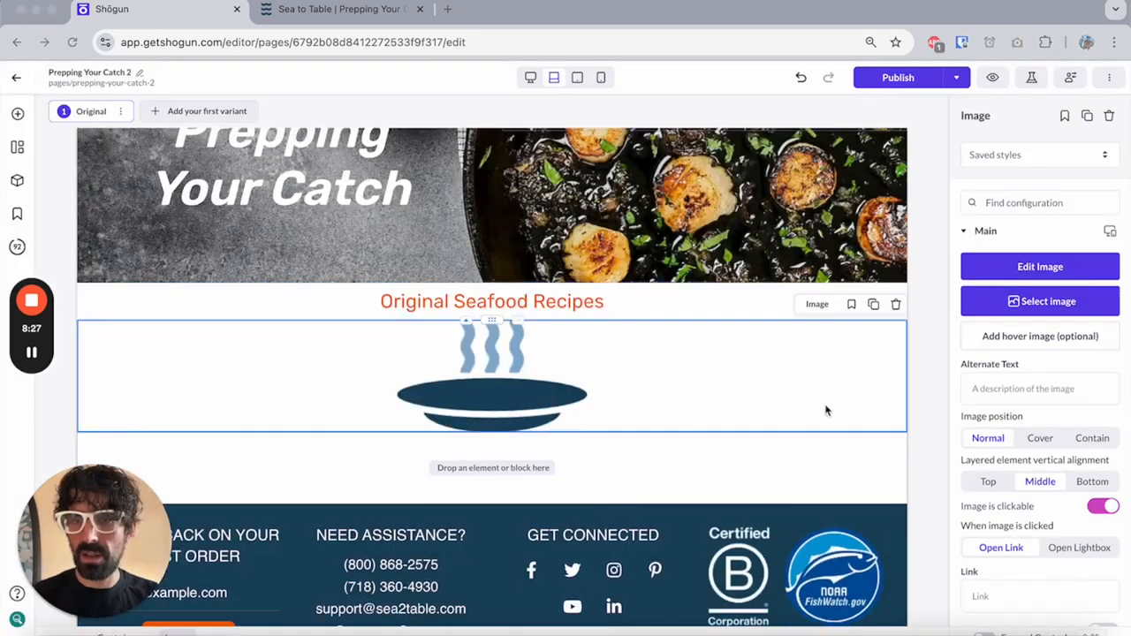
scroll(1102, 266, "down", 2)
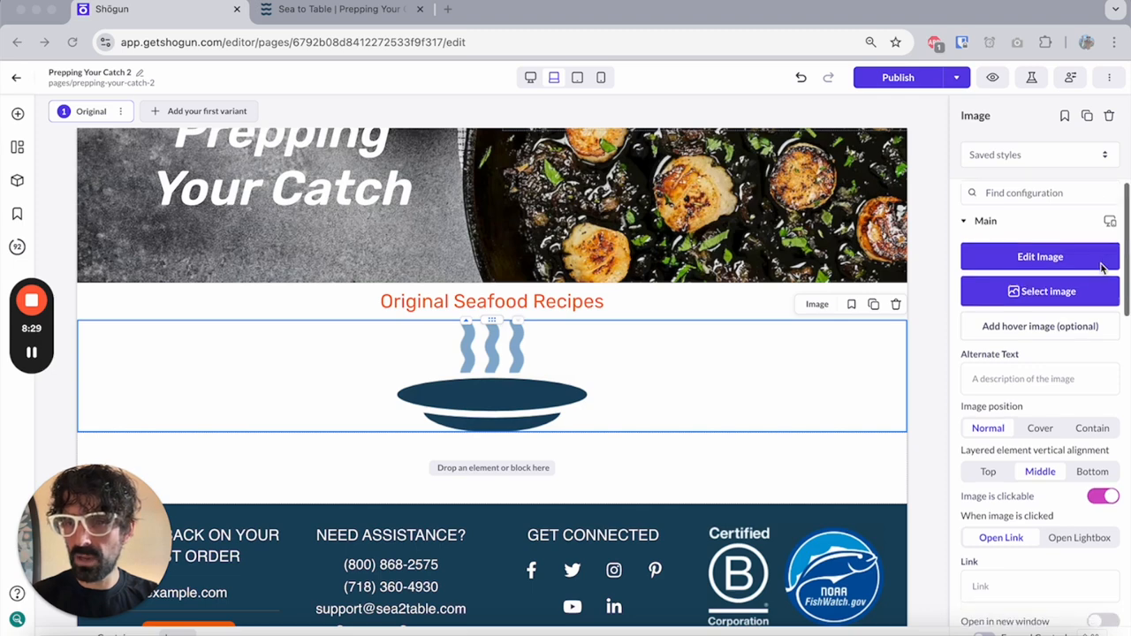
scroll(751, 305, "down", 1)
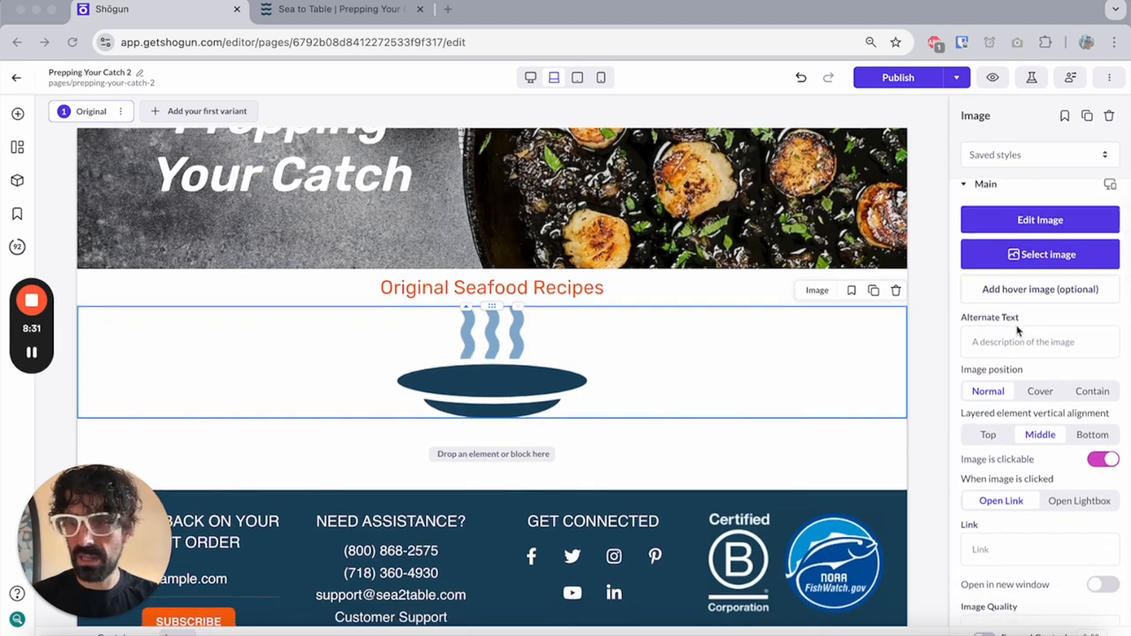
scroll(1016, 327, "down", 6)
scroll(1014, 328, "down", 5)
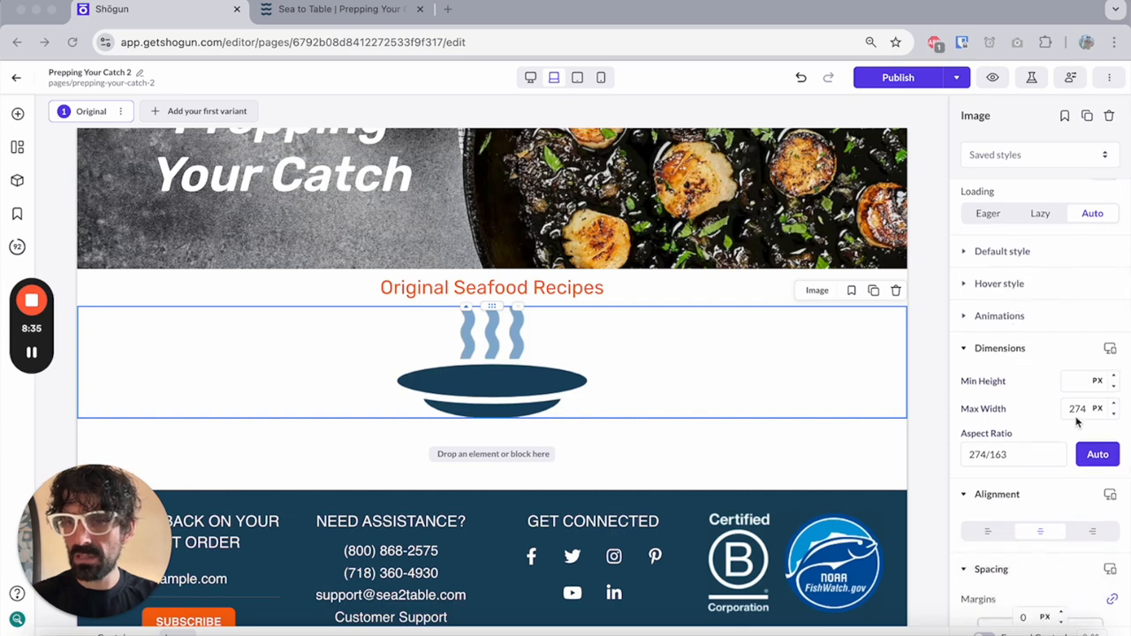
double_click(1075, 412)
type("100")
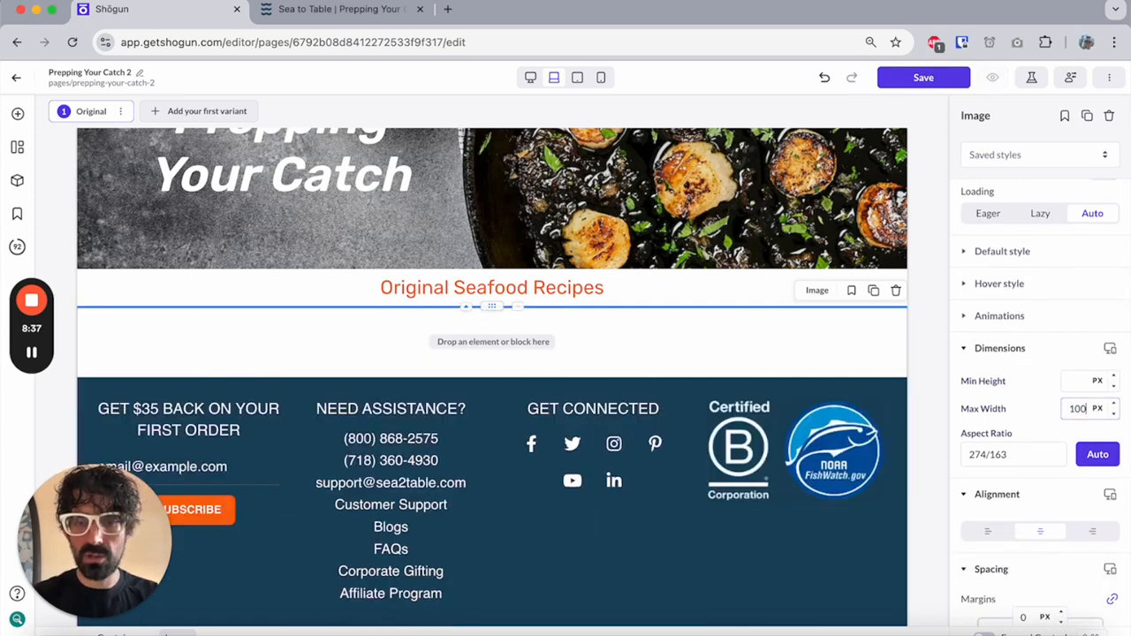
Set the "Original Seafood Recipes" heading to size 37 px and weight 500, and save the page
left_click(599, 288)
double_click(599, 288)
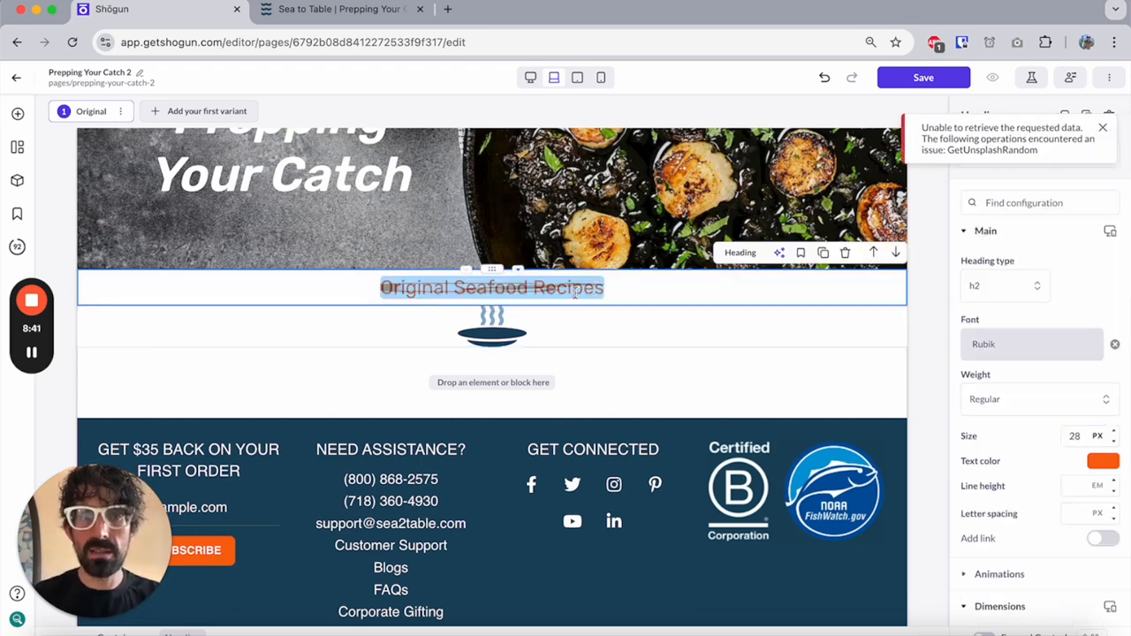
left_click(574, 288)
key("ctrl+s")
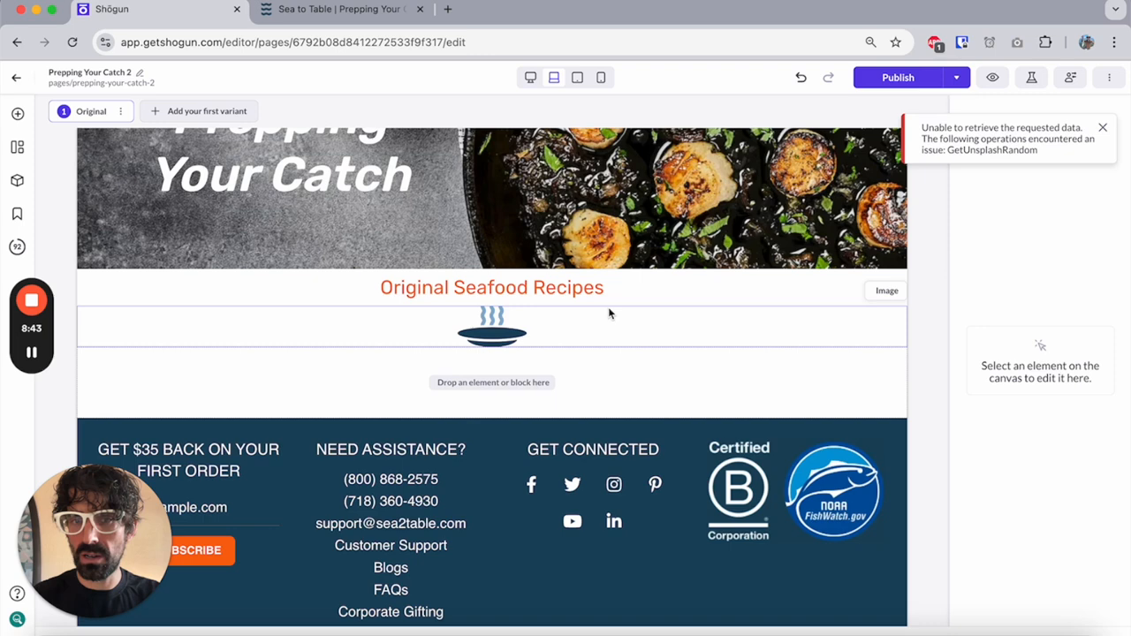
left_click(611, 297)
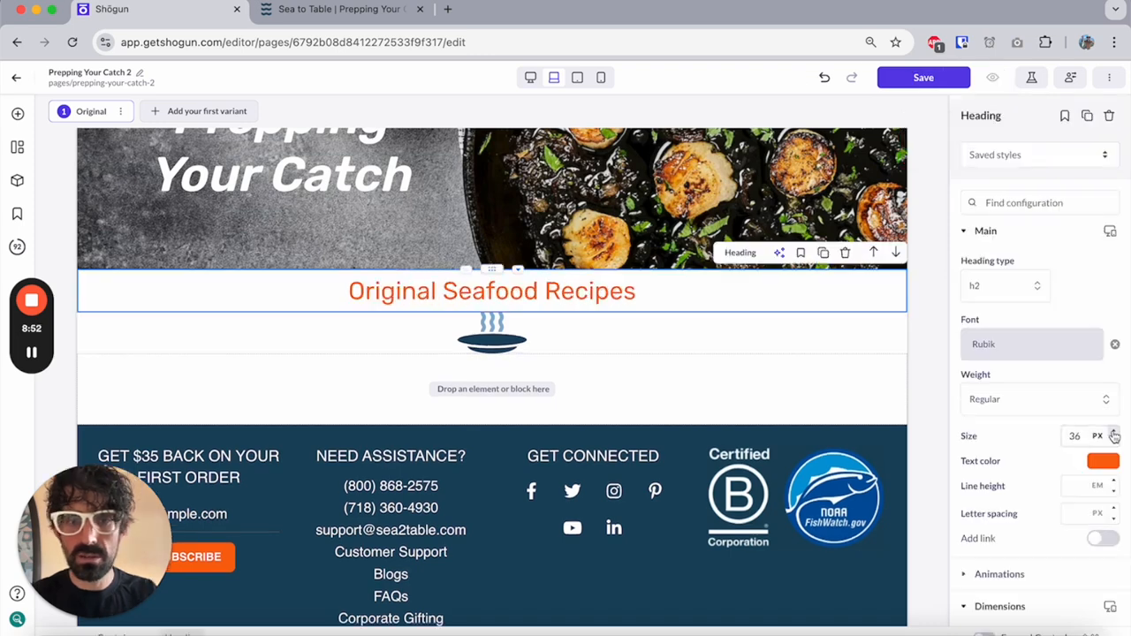
left_click(1113, 432)
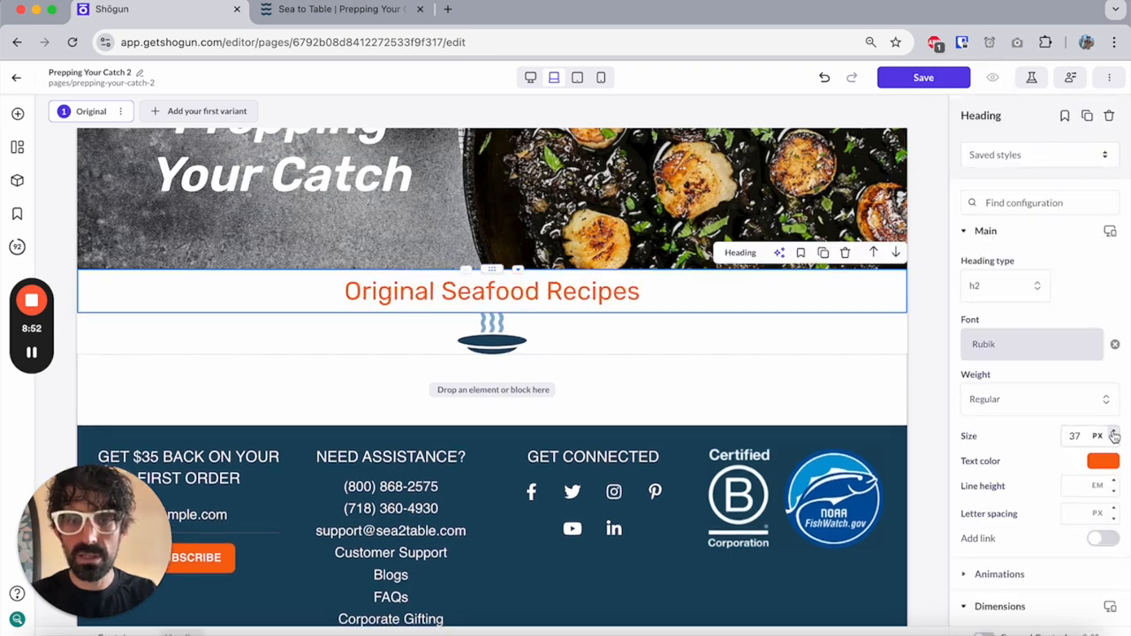
left_click(1041, 410)
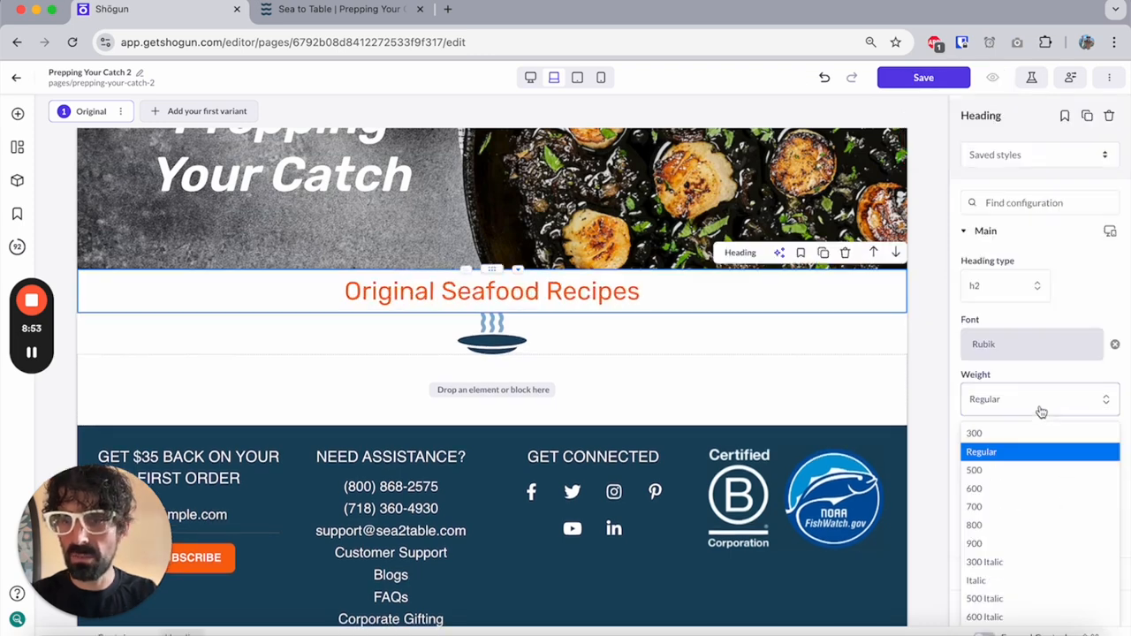
left_click(995, 469)
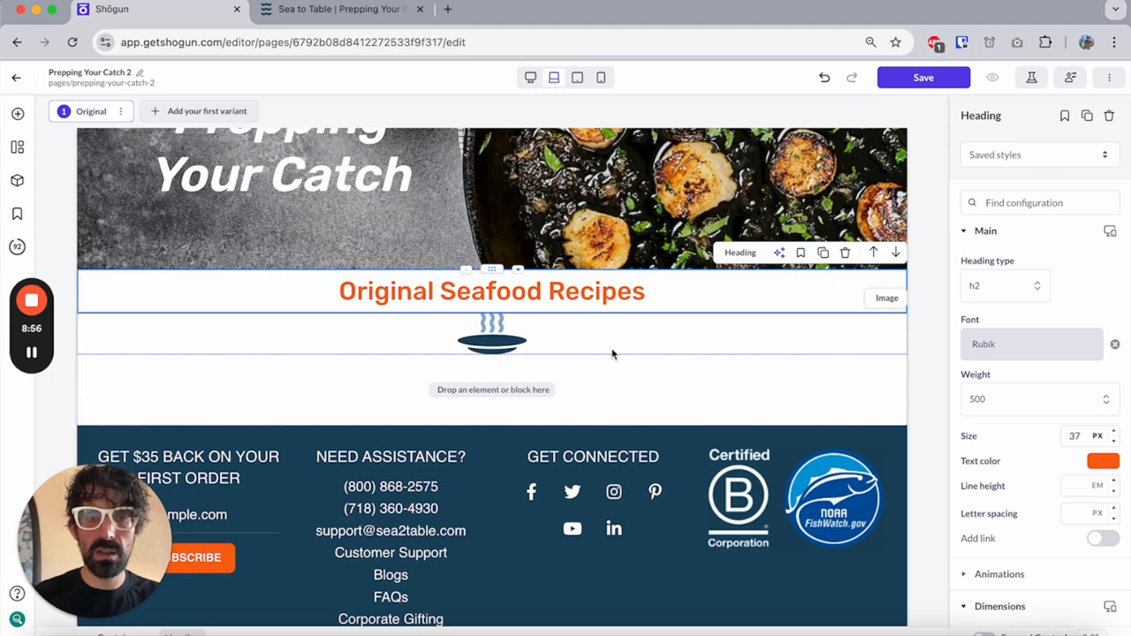
key("ctrl+s")
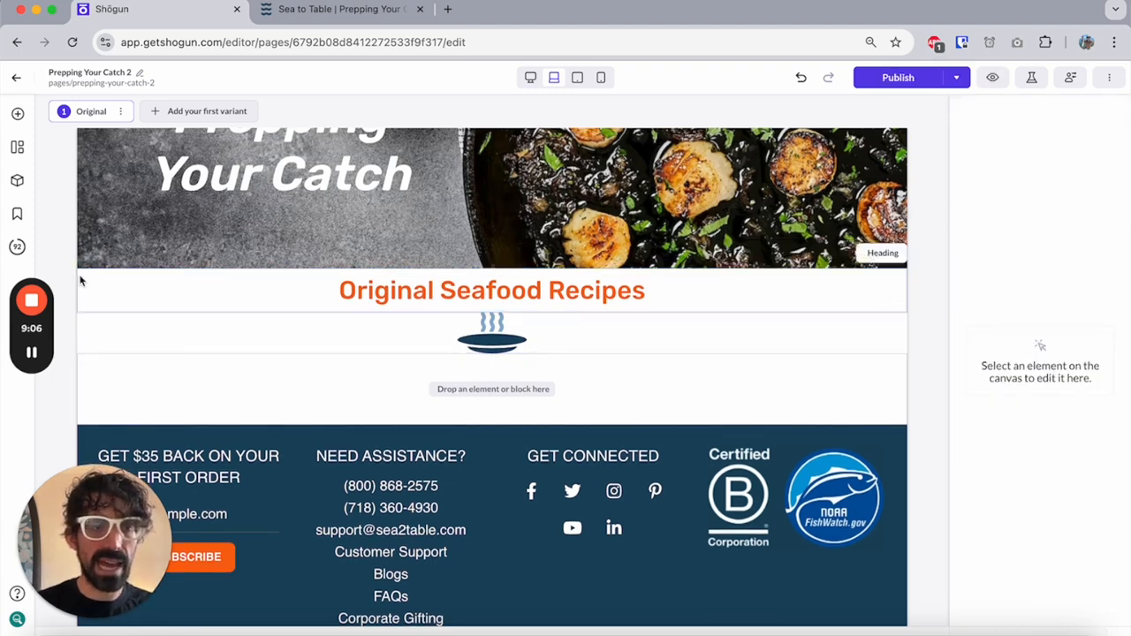
Set the top and bottom padding of the container holding the recipes title and bowl image to 13 px, and save the page
left_click(86, 293)
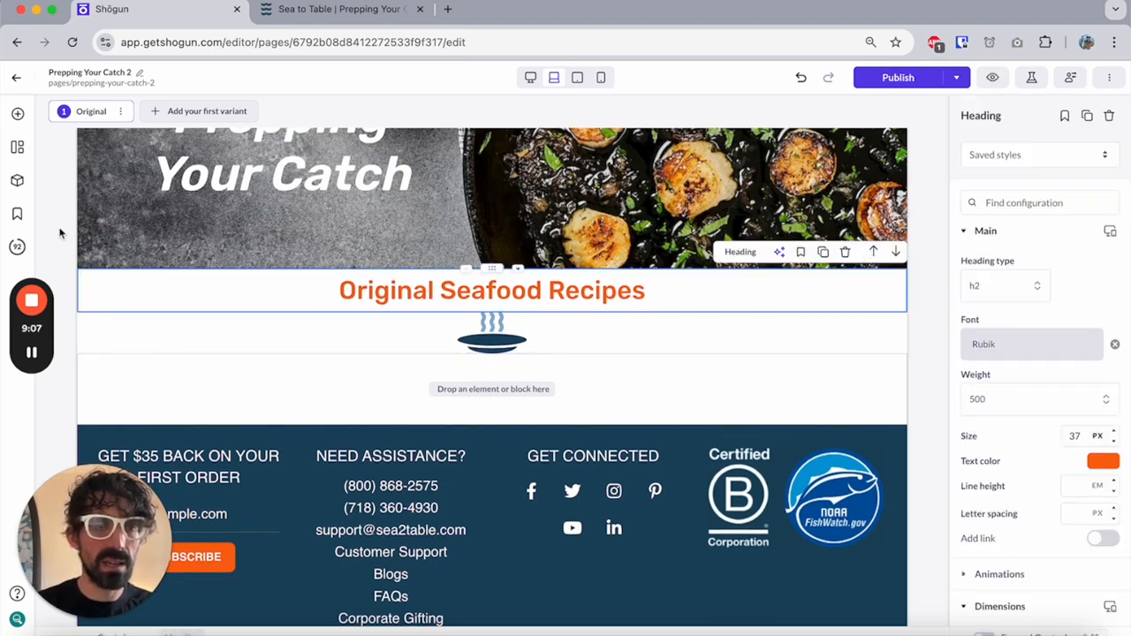
left_click(16, 147)
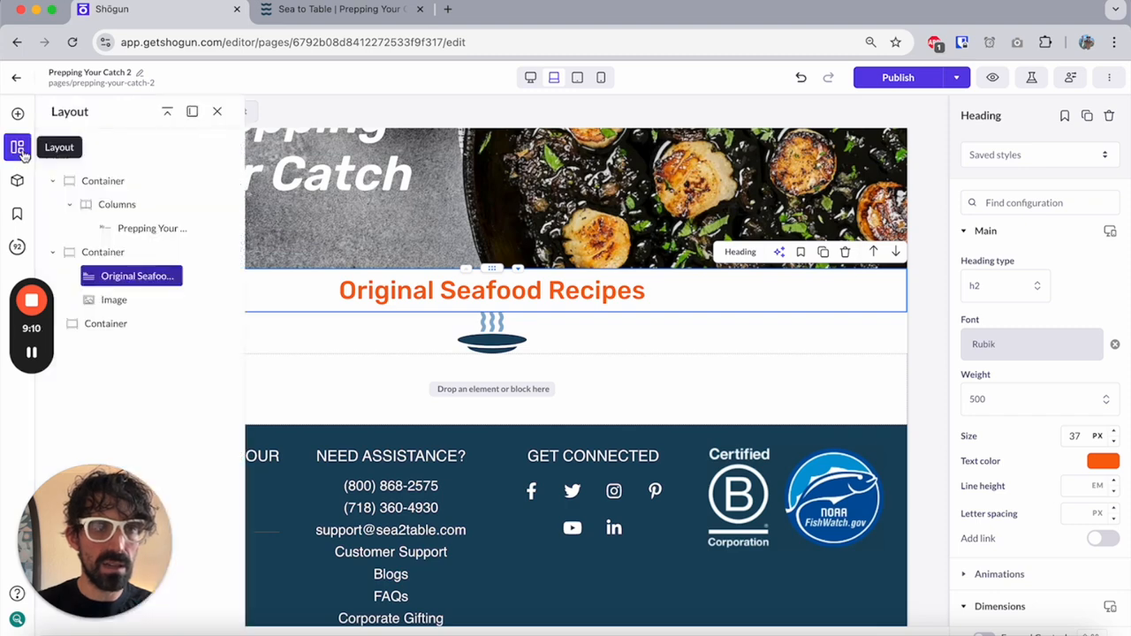
left_click(102, 251)
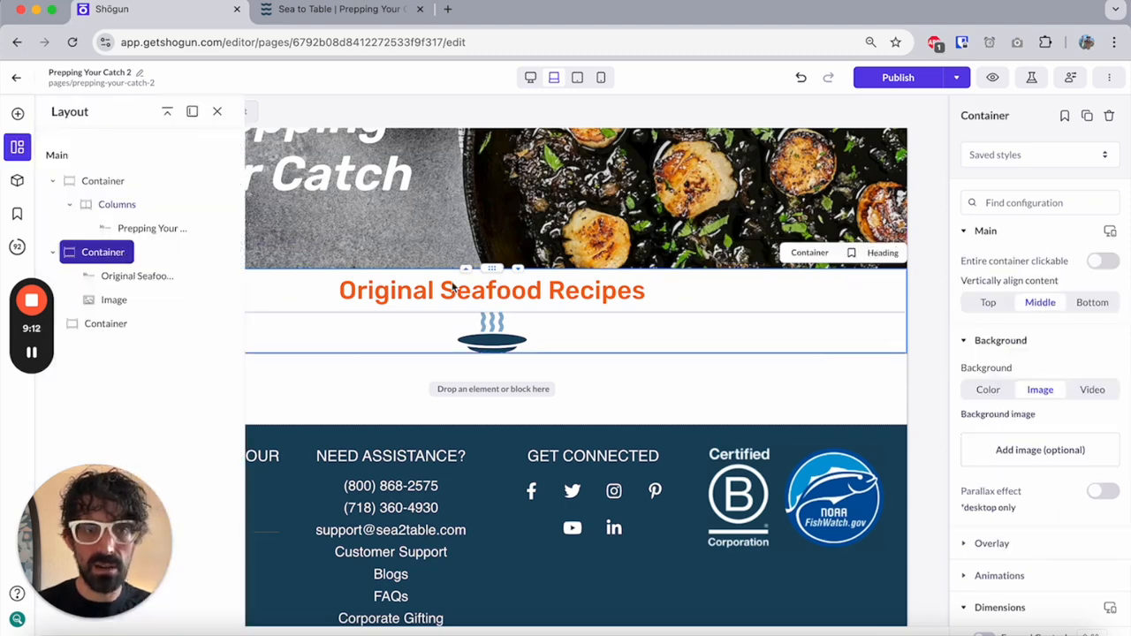
left_click(217, 112)
scroll(1039, 396, "down", 5)
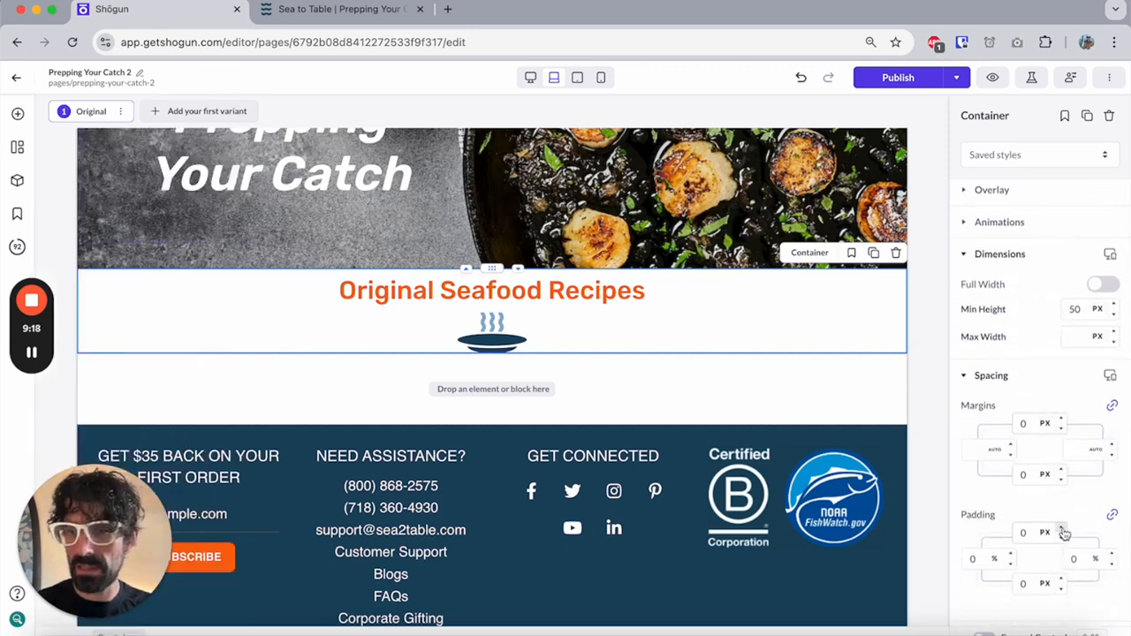
left_click(1062, 530)
left_click(1062, 530)
left_click(1063, 530)
left_click(1062, 530)
left_click(1062, 530)
left_click(1062, 530)
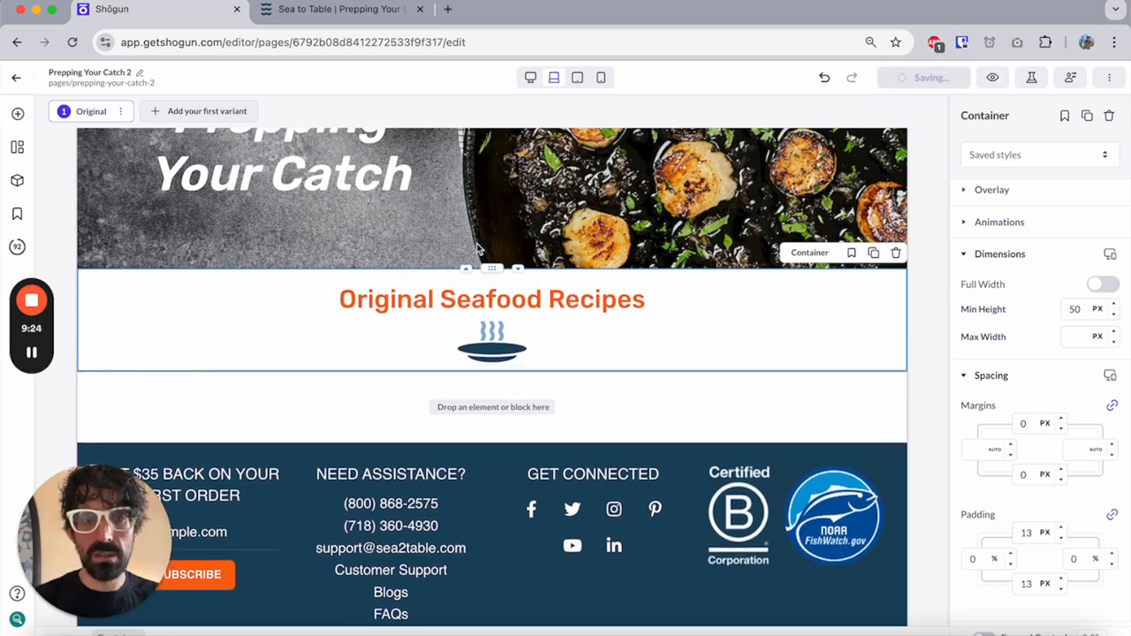
scroll(461, 265, "up", 1)
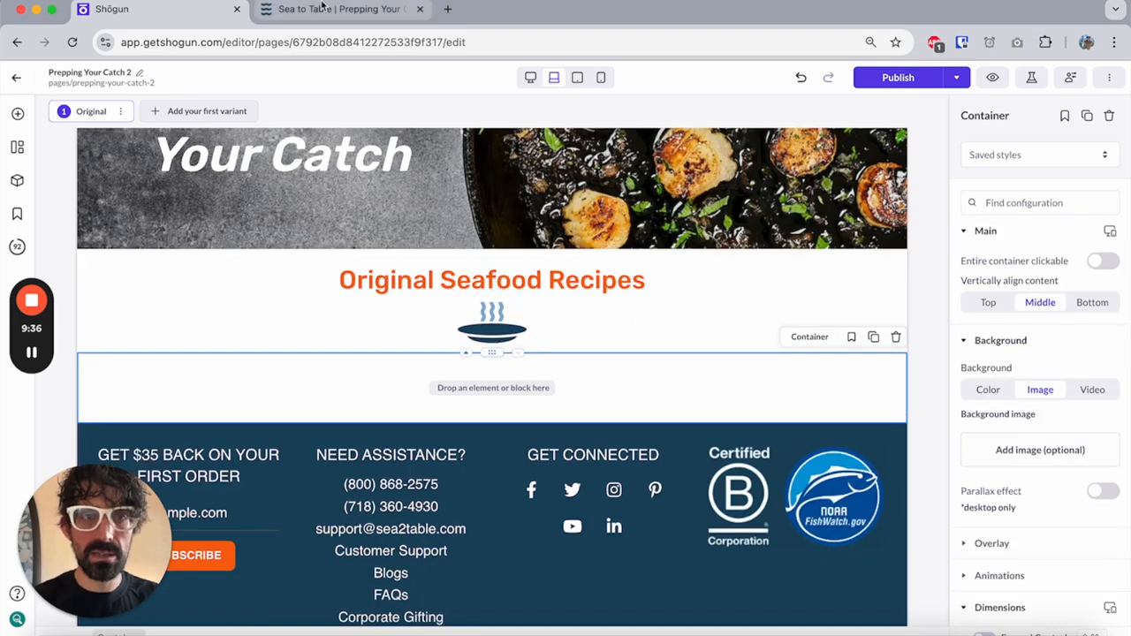
Examine the recipe accordion list and the side content beside it on the original Sea to Table page
left_click(320, 9)
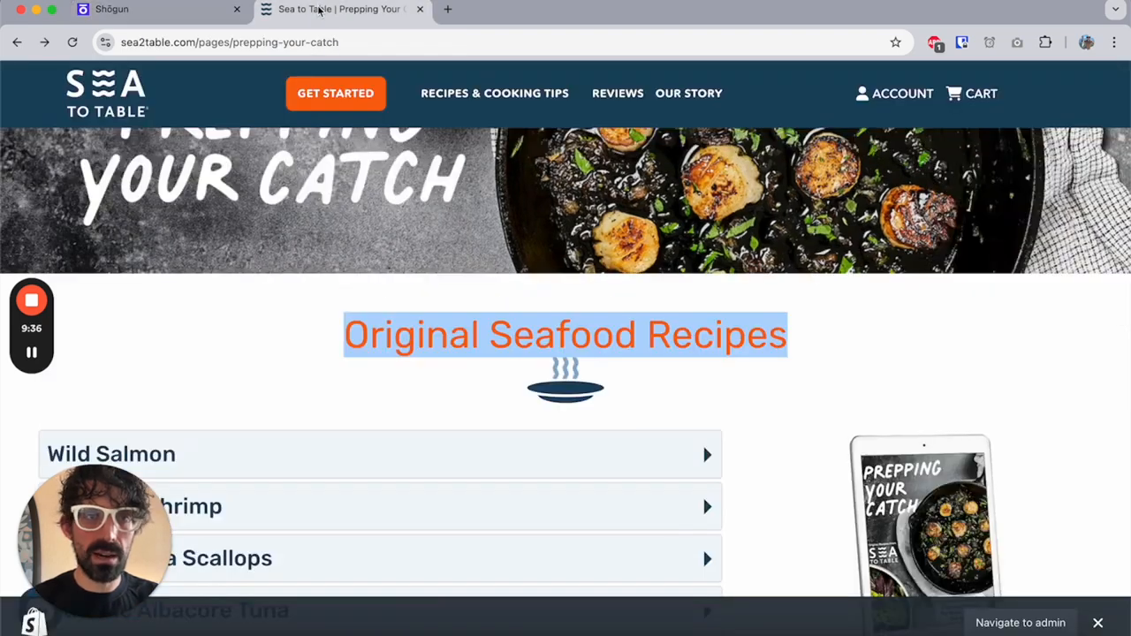
scroll(468, 256, "down", 3)
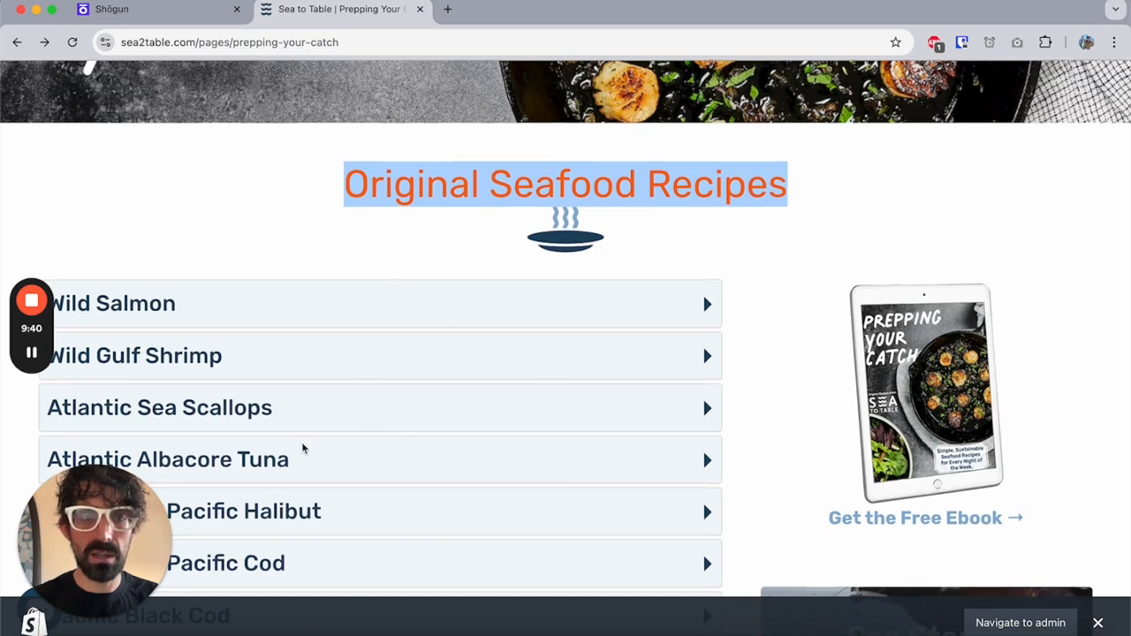
scroll(320, 430, "down", 2)
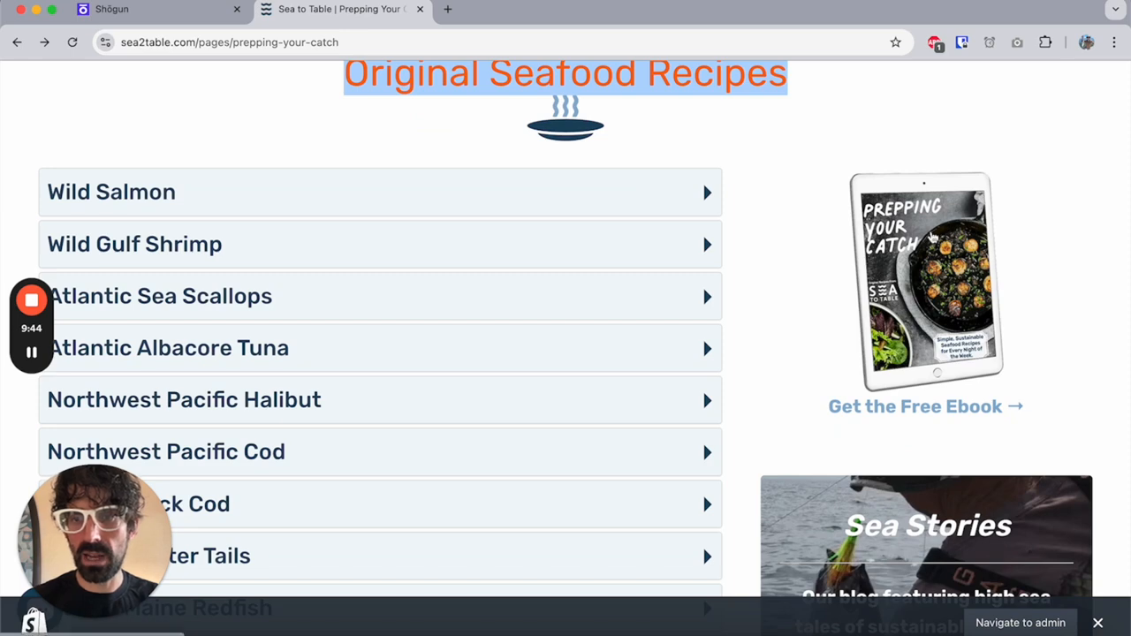
scroll(931, 238, "down", 2)
scroll(930, 252, "down", 3)
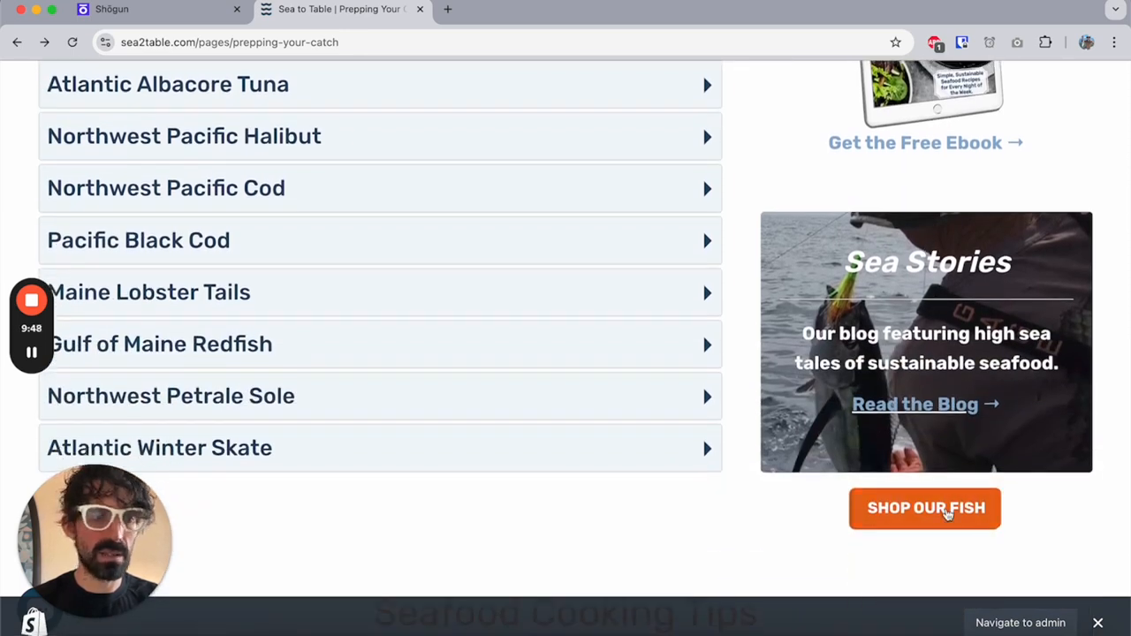
scroll(941, 510, "up", 4)
left_click(168, 10)
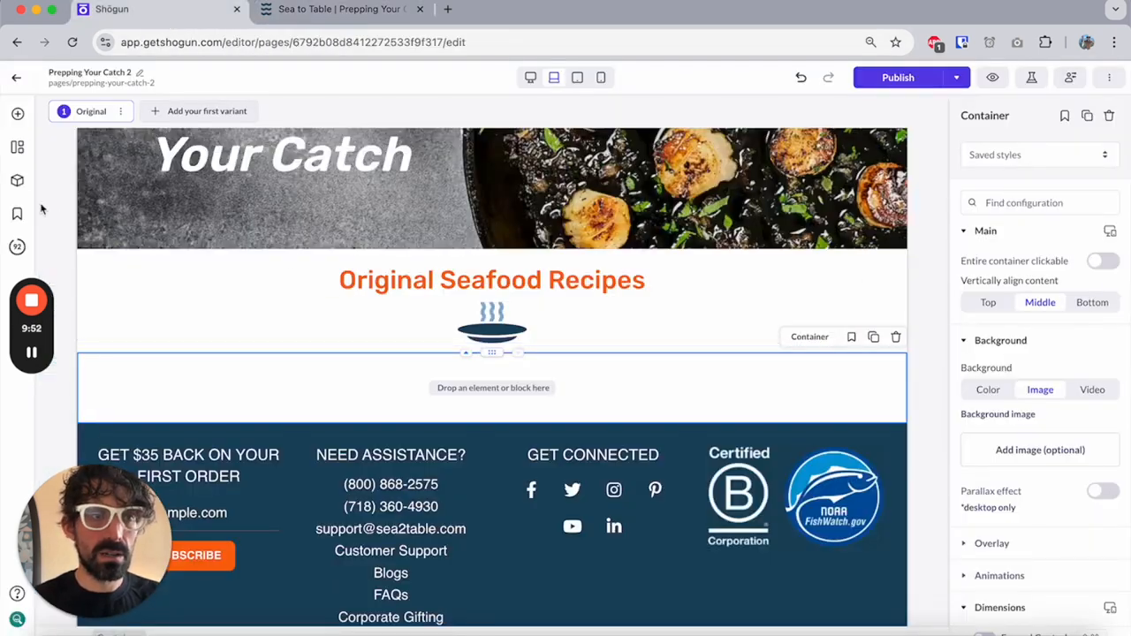
Place a two-column Columns element in the empty container below the title section and save the page
left_click(20, 114)
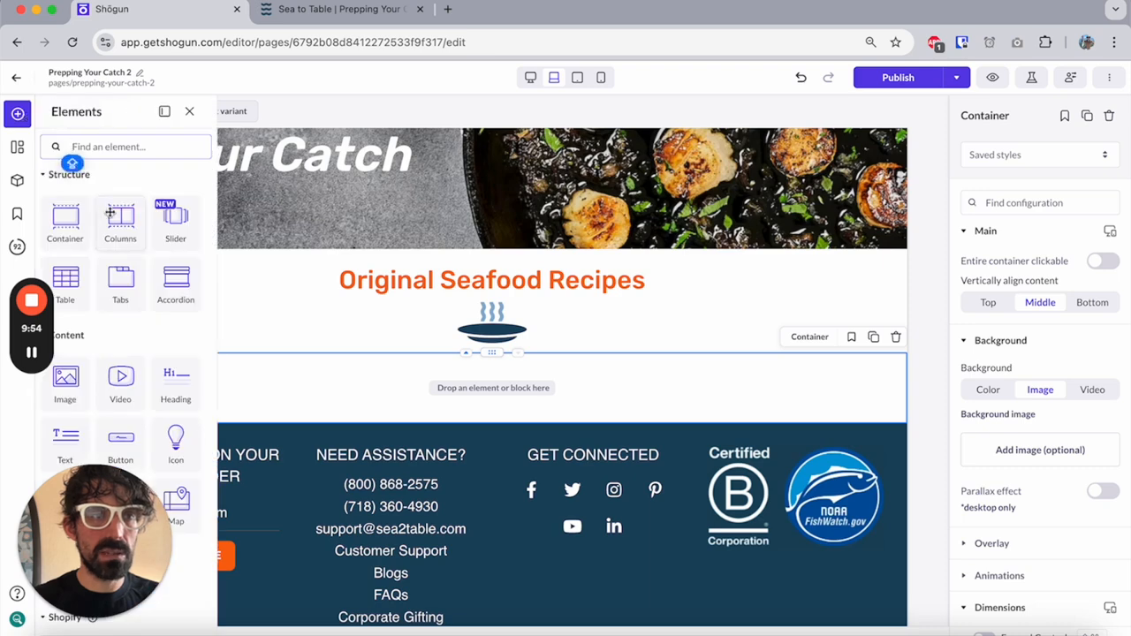
left_click_drag(111, 214, 407, 366)
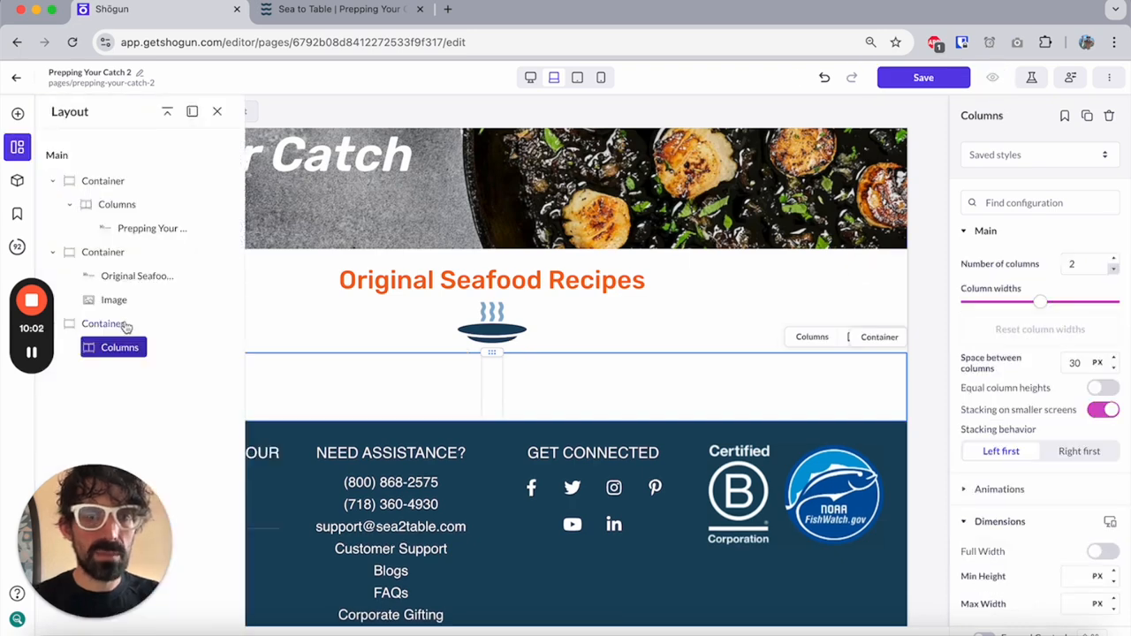
left_click(122, 327)
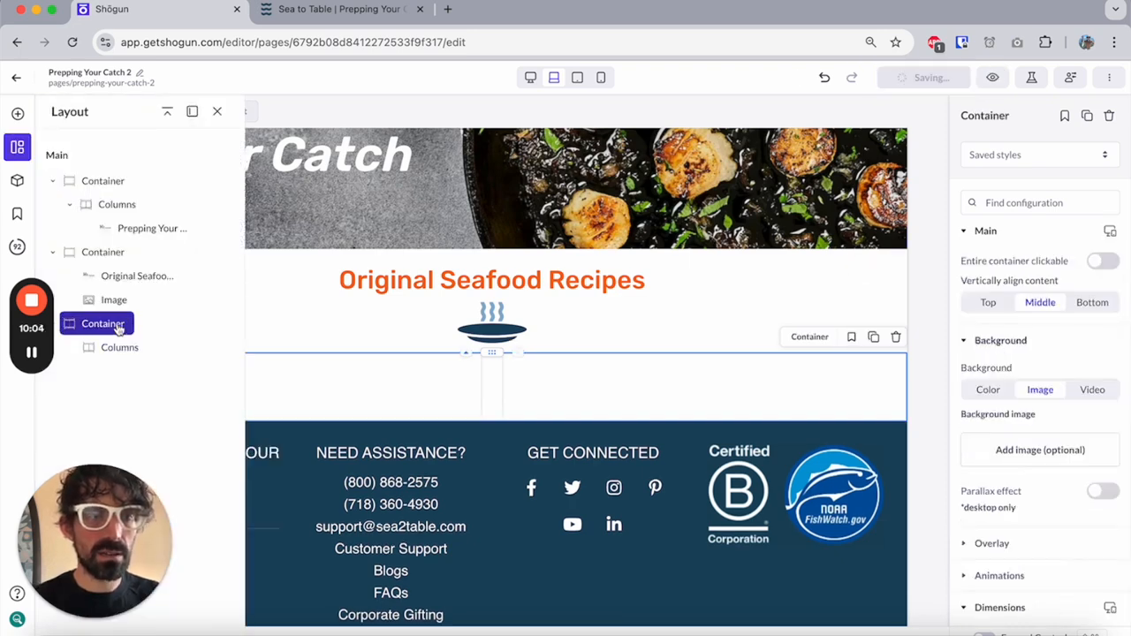
left_click(119, 347)
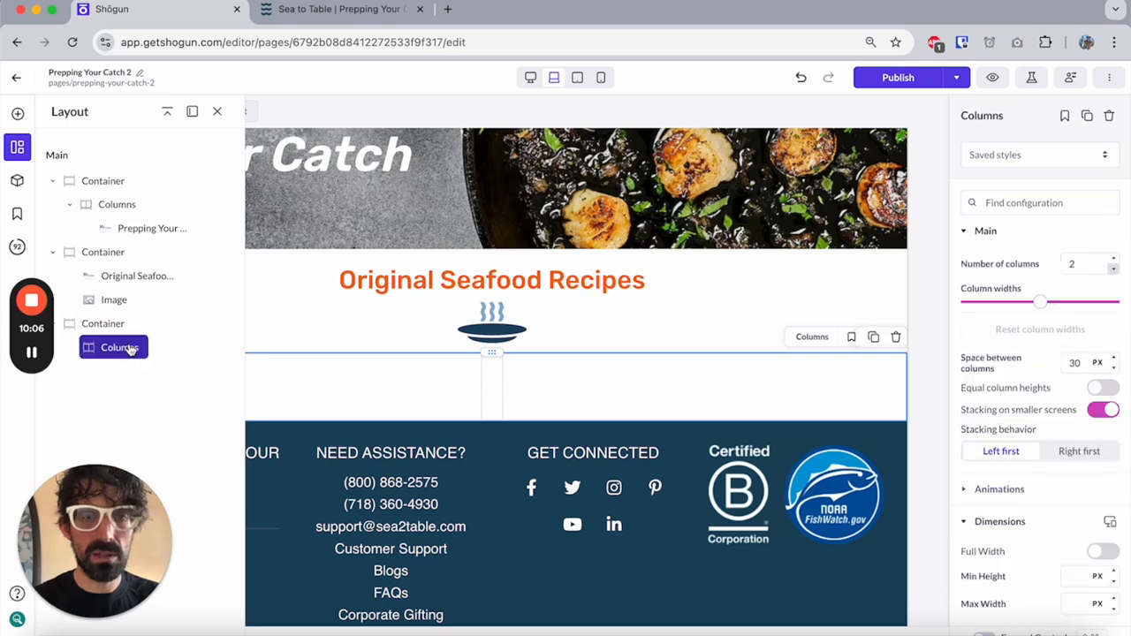
Add an Accordion element to the first column and widen that column to about two thirds of the row
left_click(216, 112)
left_click(17, 115)
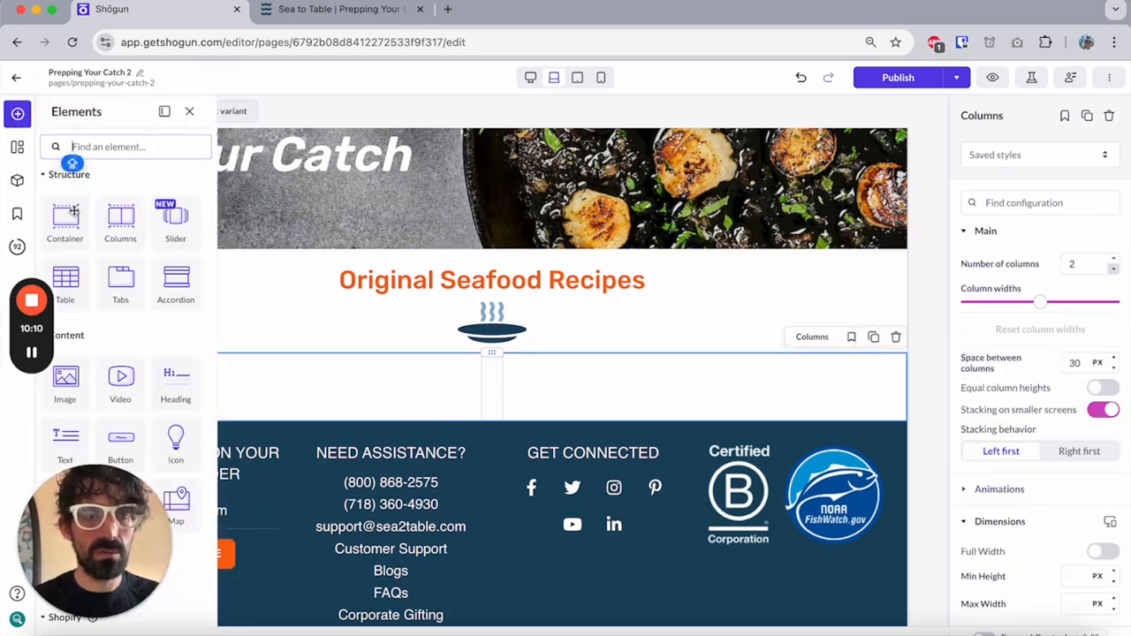
left_click_drag(173, 279, 251, 377)
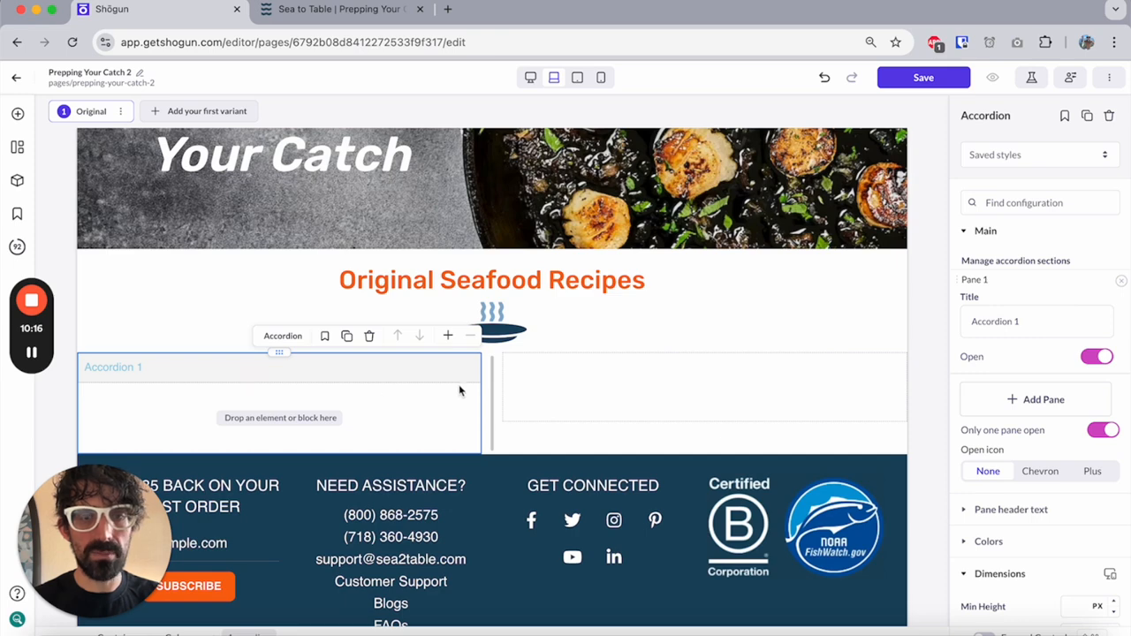
left_click(339, 9)
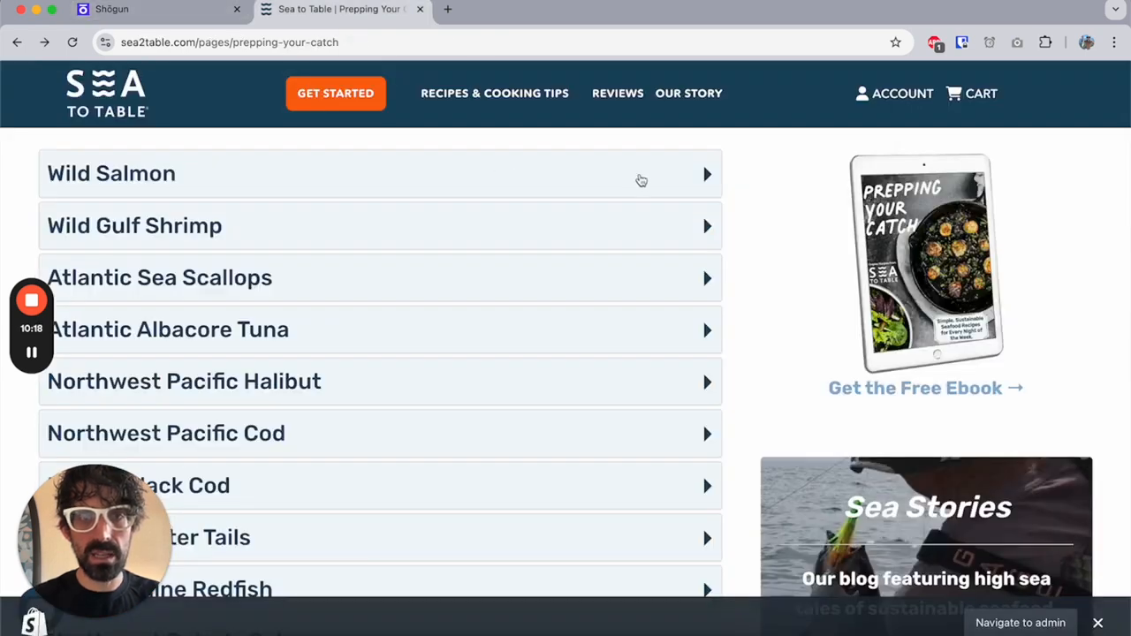
left_click(173, 12)
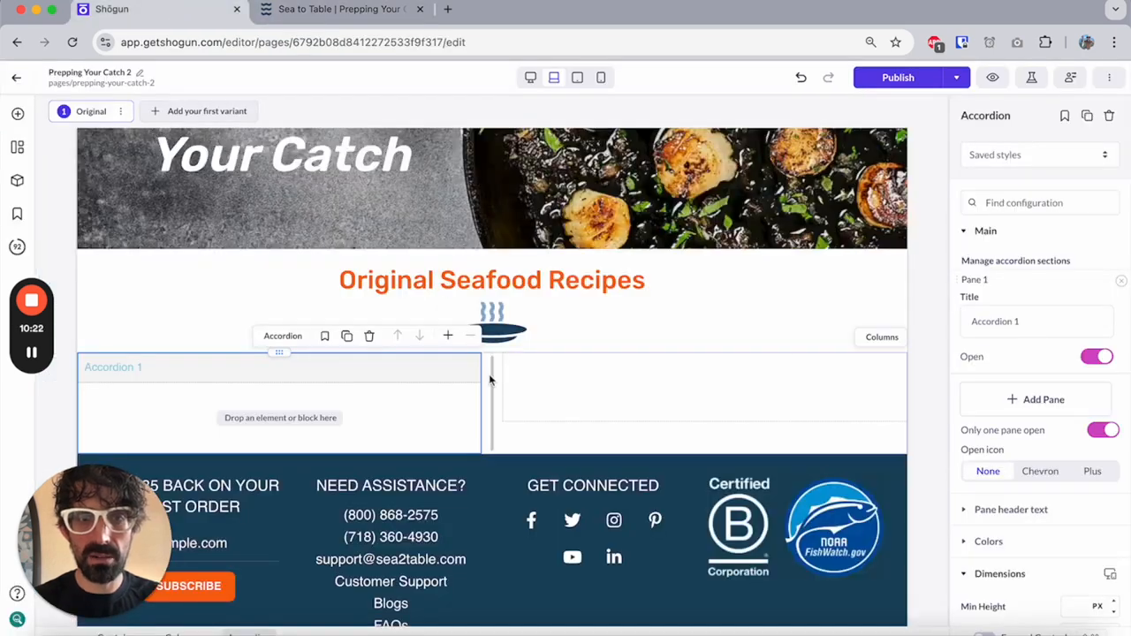
left_click_drag(492, 380, 614, 383)
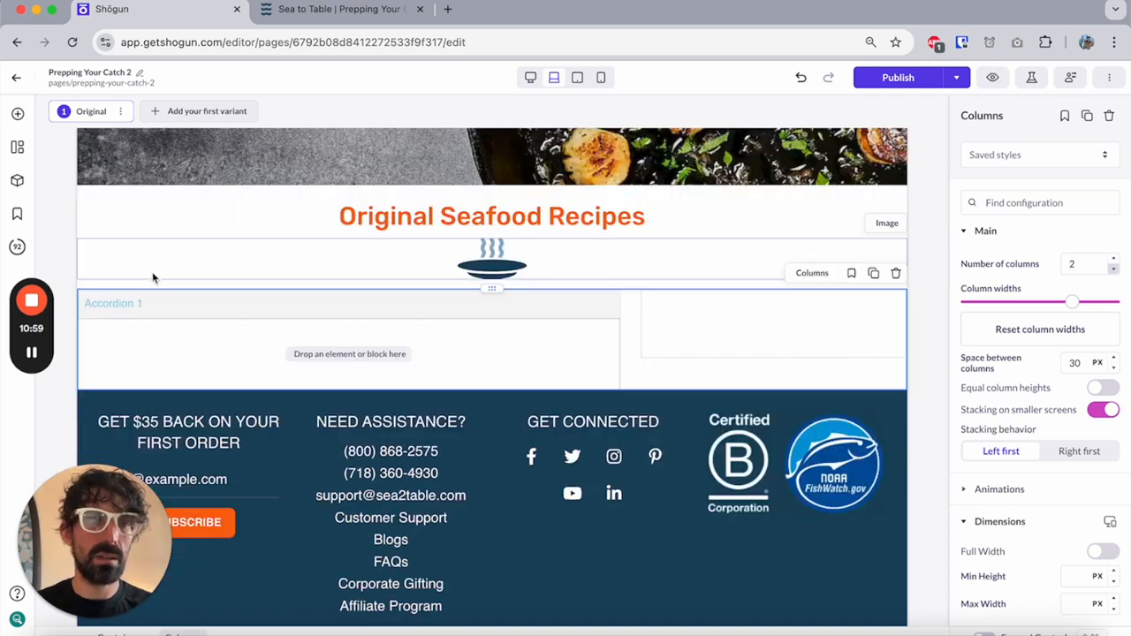
Title the accordion's first pane "Wild Salmon", following the first entry on the original Sea to Table page
left_click(17, 148)
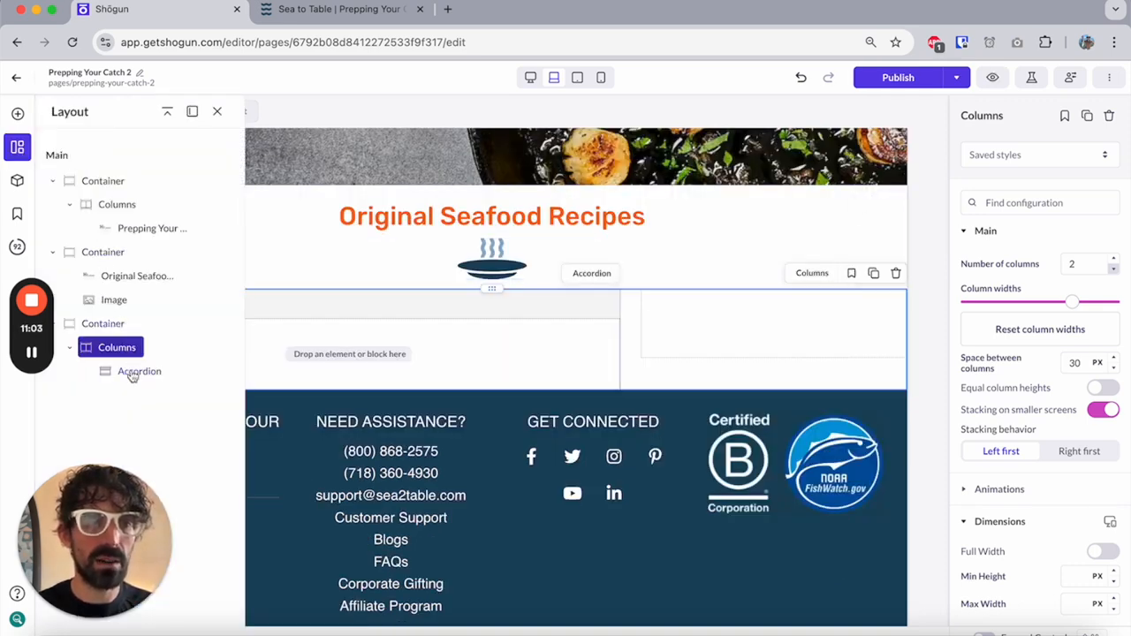
left_click(132, 373)
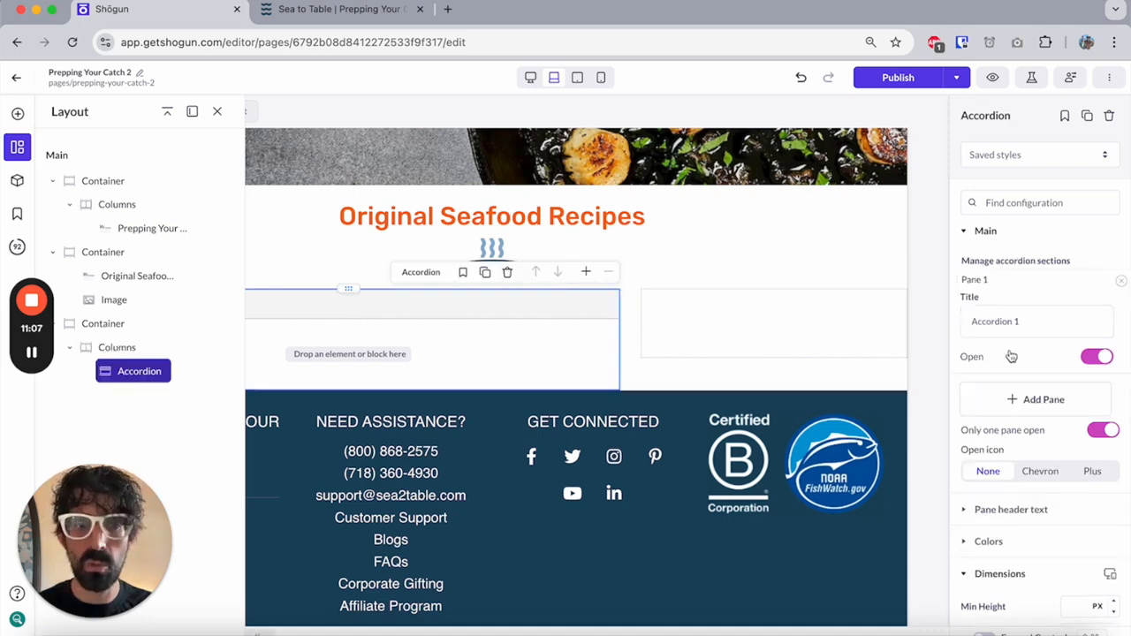
left_click(217, 112)
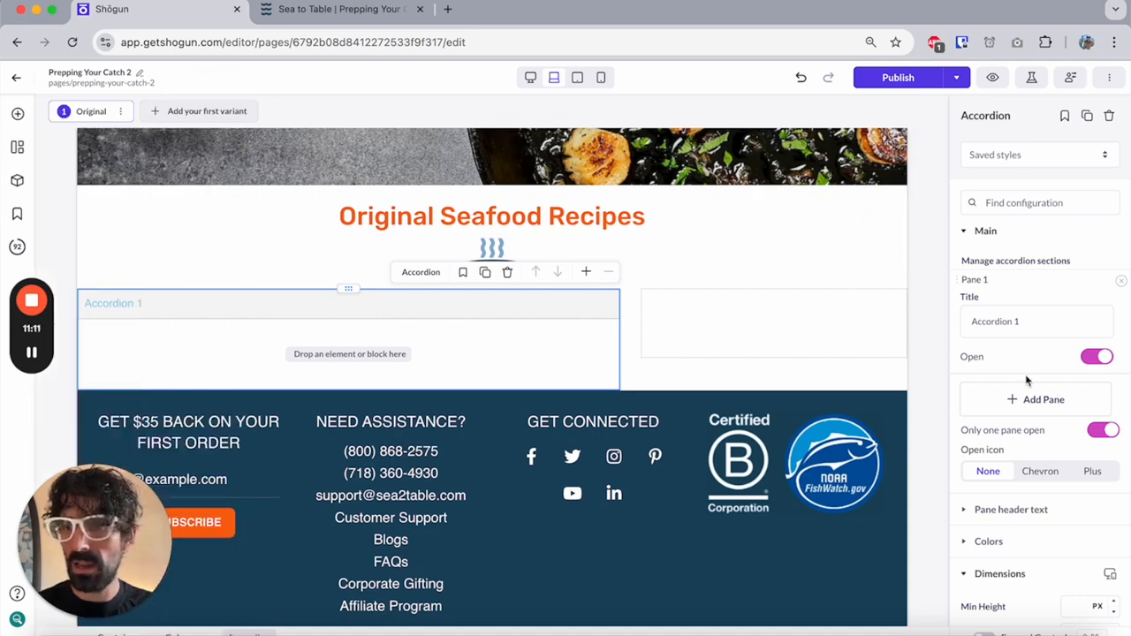
scroll(1028, 383, "down", 2)
scroll(1055, 356, "up", 1)
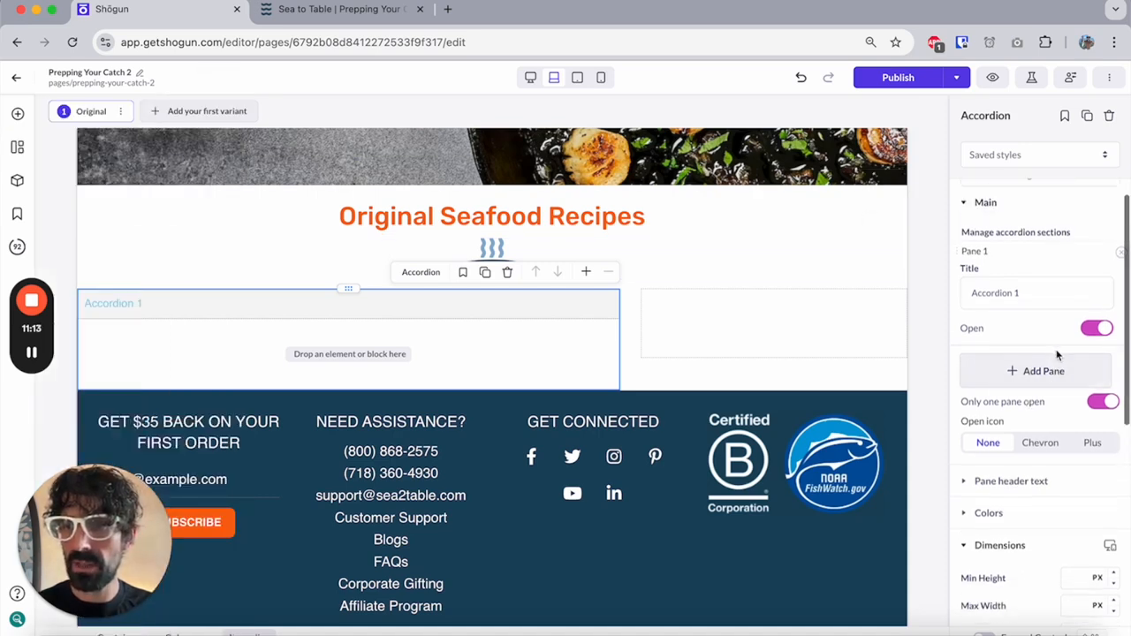
triple_click(1018, 294)
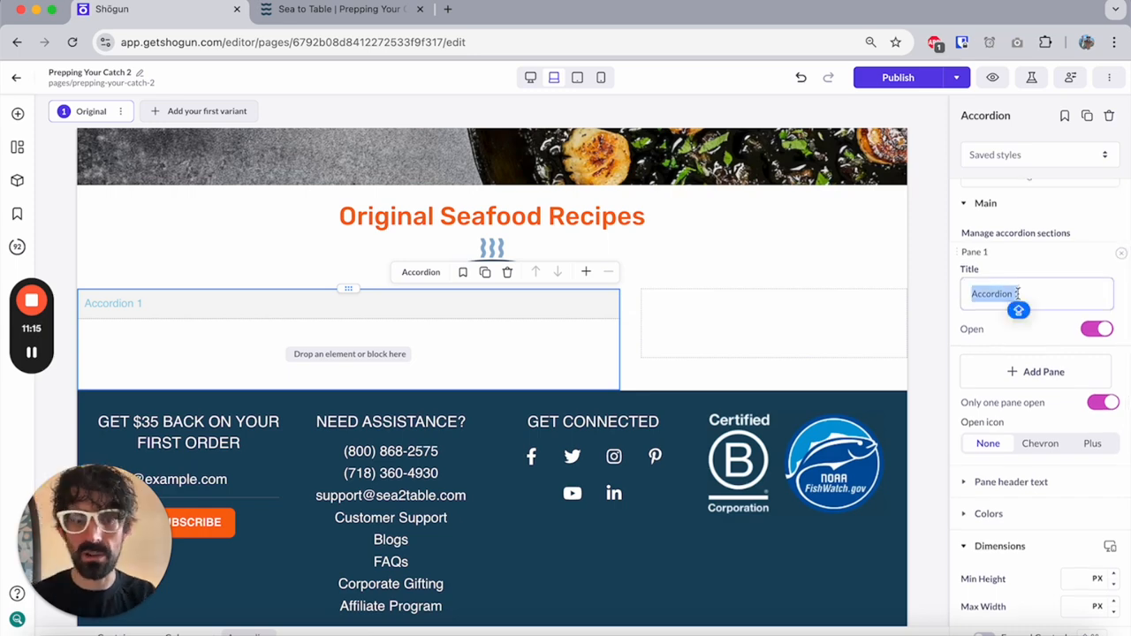
left_click(381, 17)
scroll(347, 288, "up", 1)
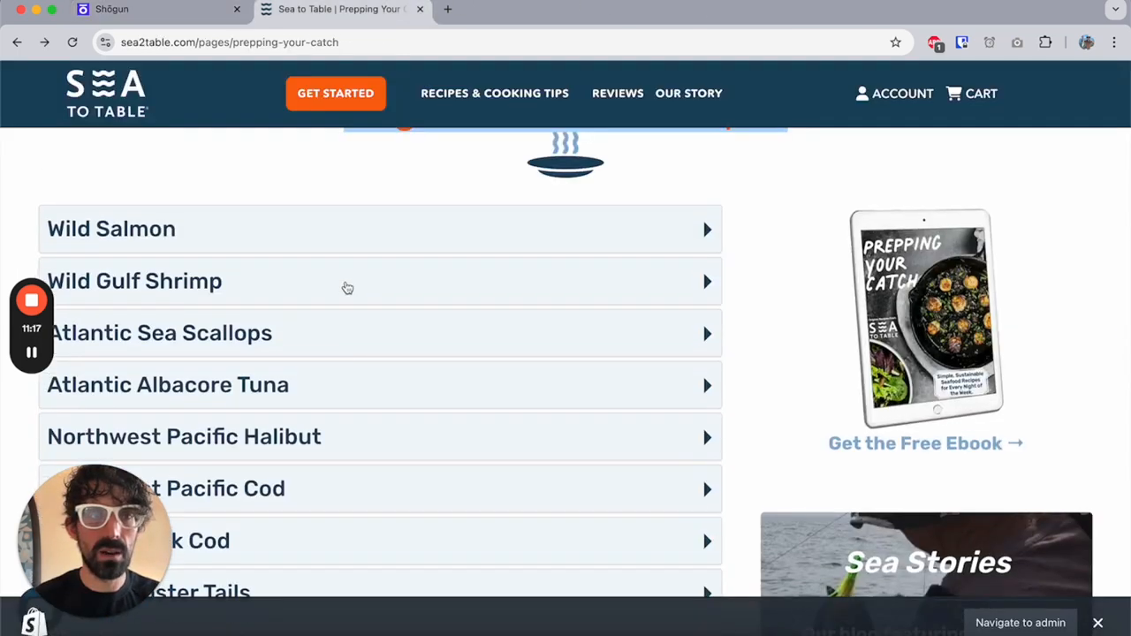
left_click(149, 9)
type("Wi")
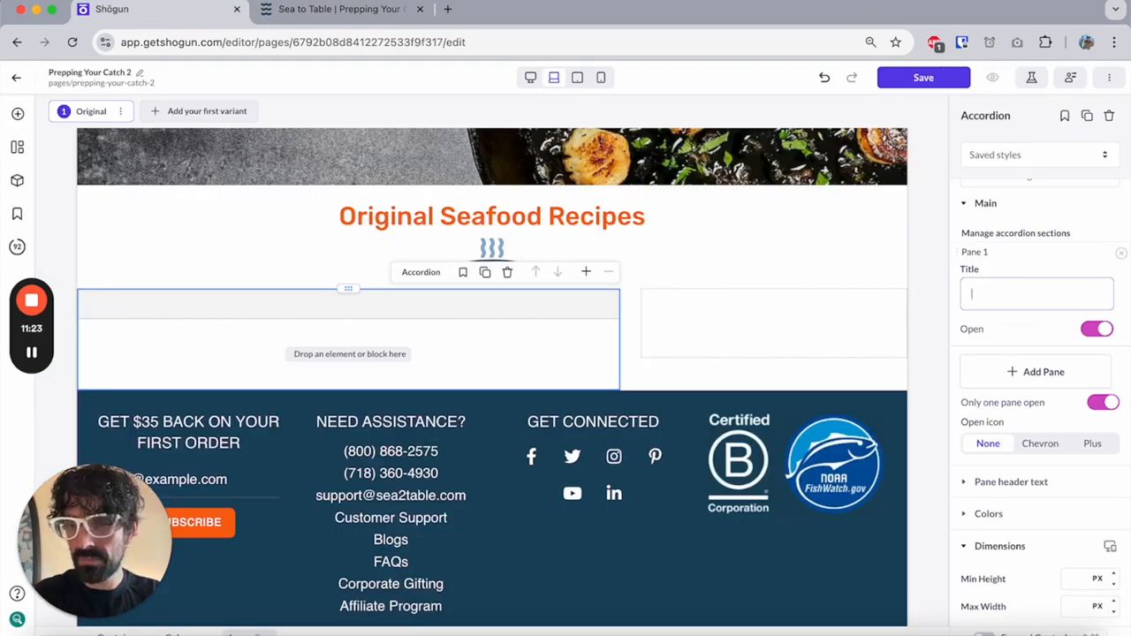
type("ld Salmon")
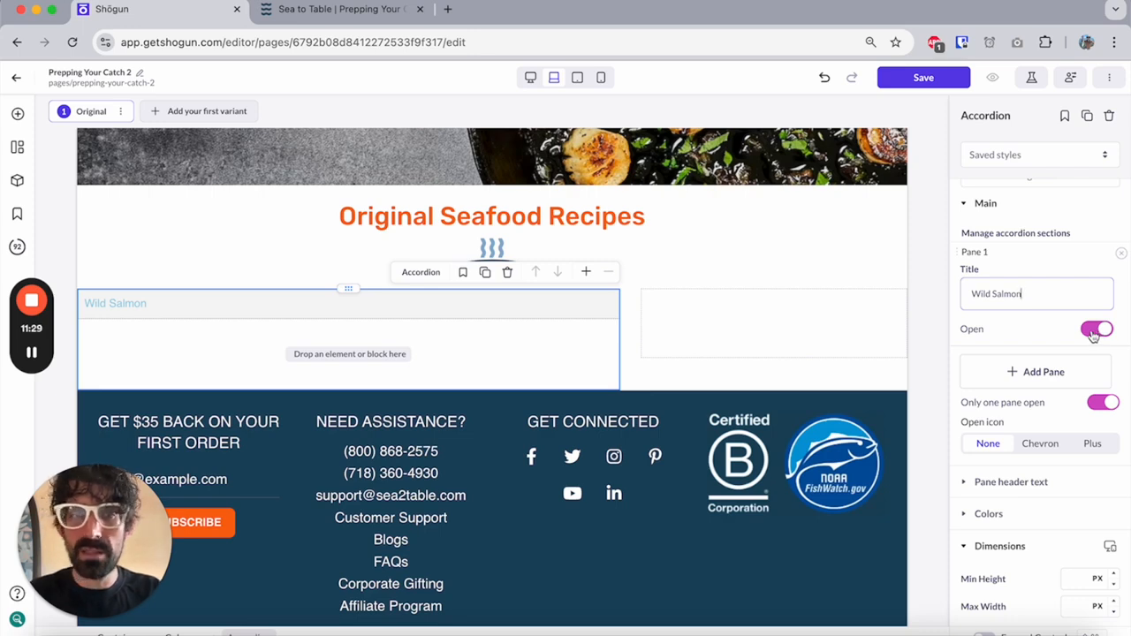
Save the page, then set the Wild Salmon pane to closed and add a second pane to the accordion
key("super+s")
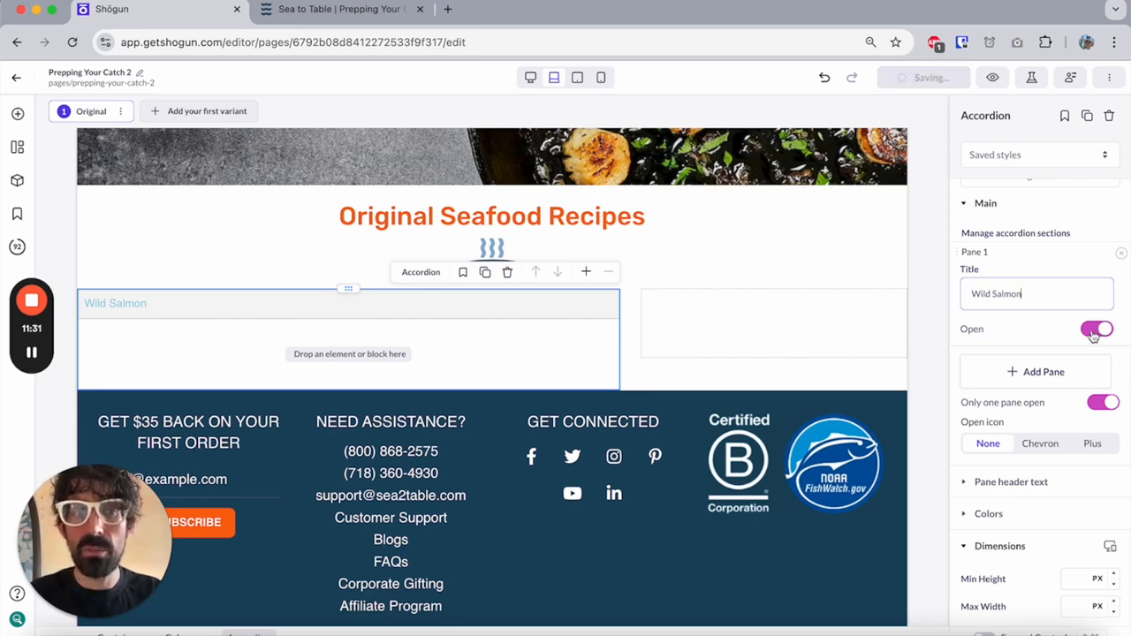
left_click(1096, 331)
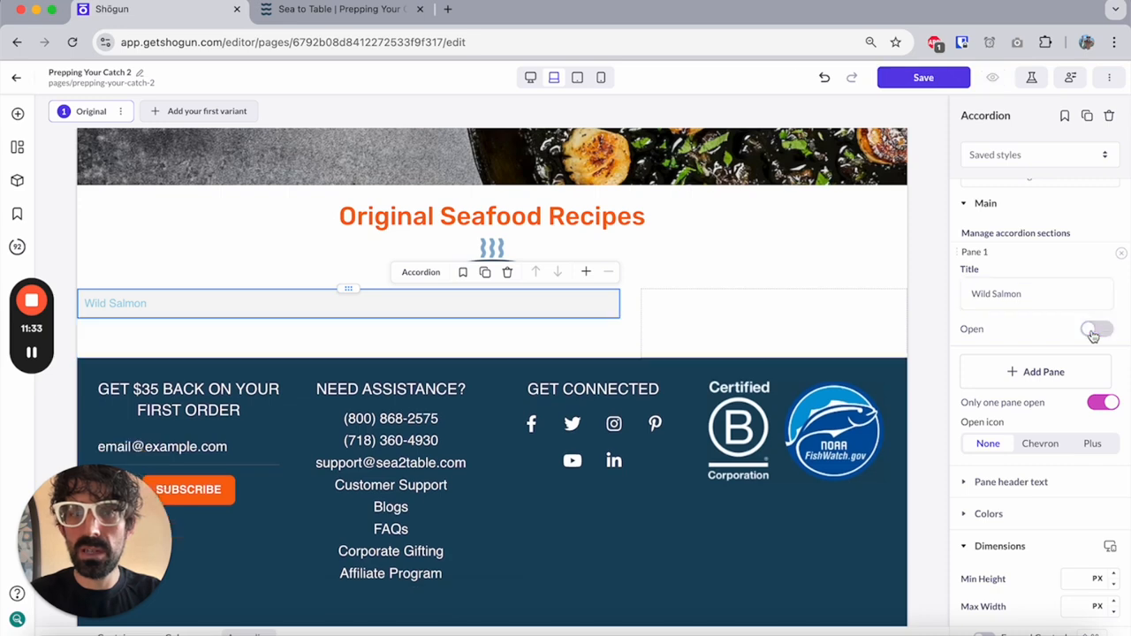
left_click(1042, 372)
scroll(1032, 362, "down", 1)
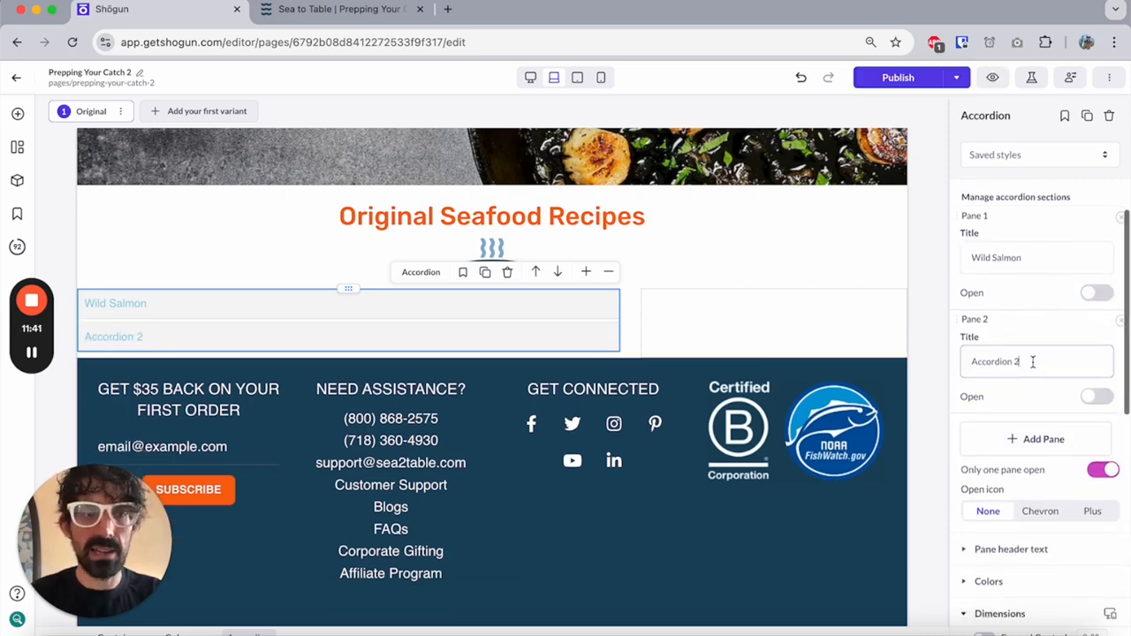
Title the second accordion pane "Wild Gulf Shrimp", following the original Sea to Table page, and save the page
left_click(336, 8)
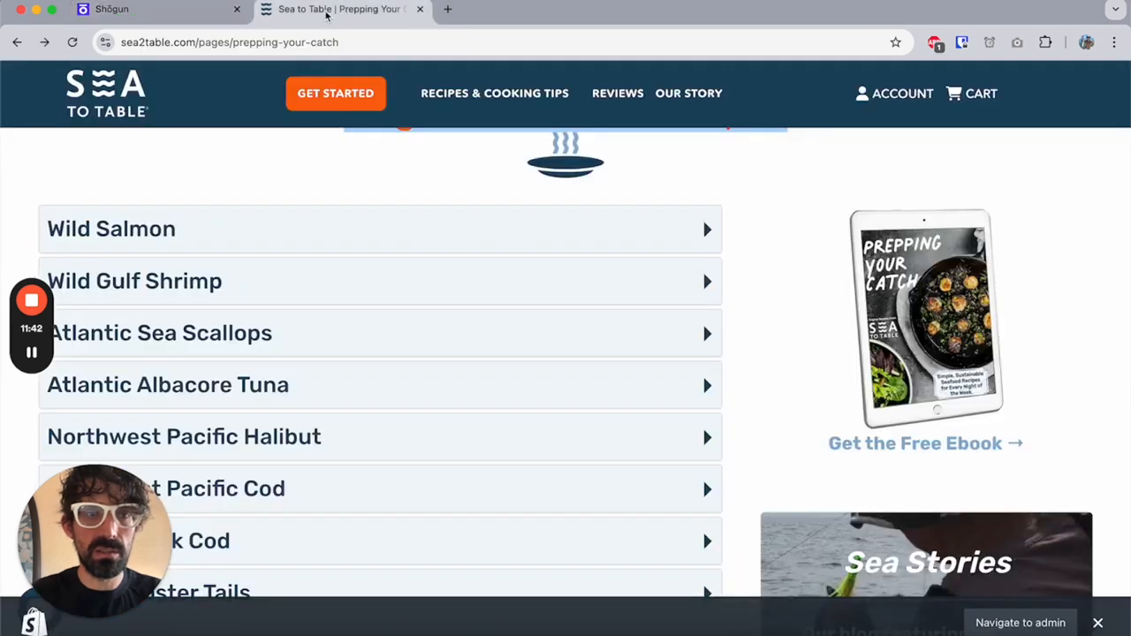
left_click(177, 13)
triple_click(1002, 356)
type("Wild Gulf Shrimp")
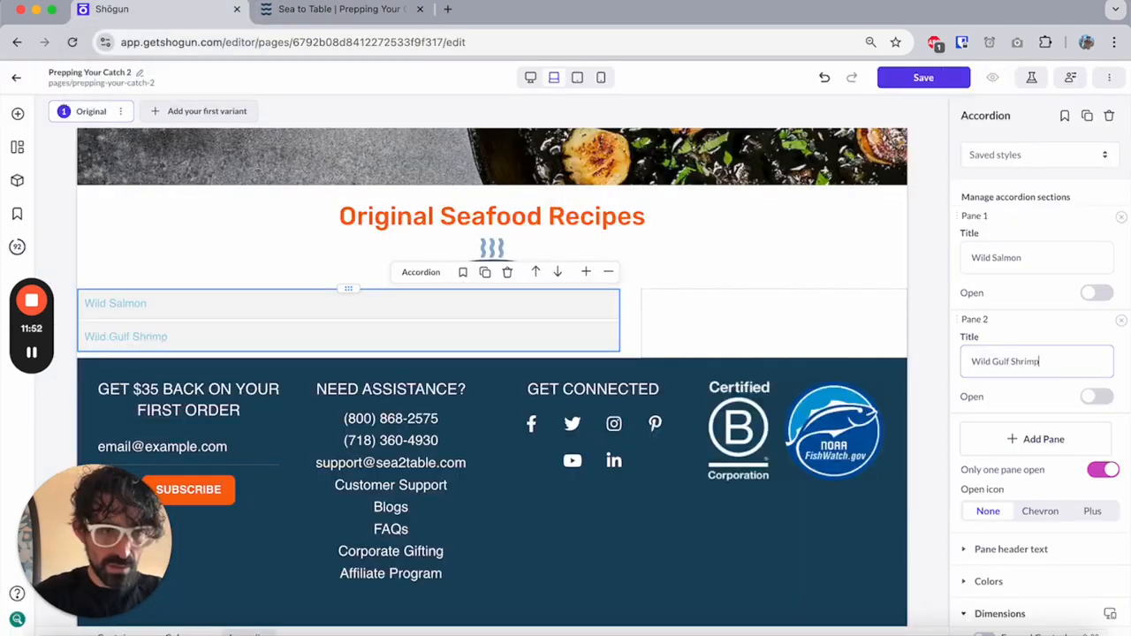
key("super+s")
scroll(1083, 256, "up", 1)
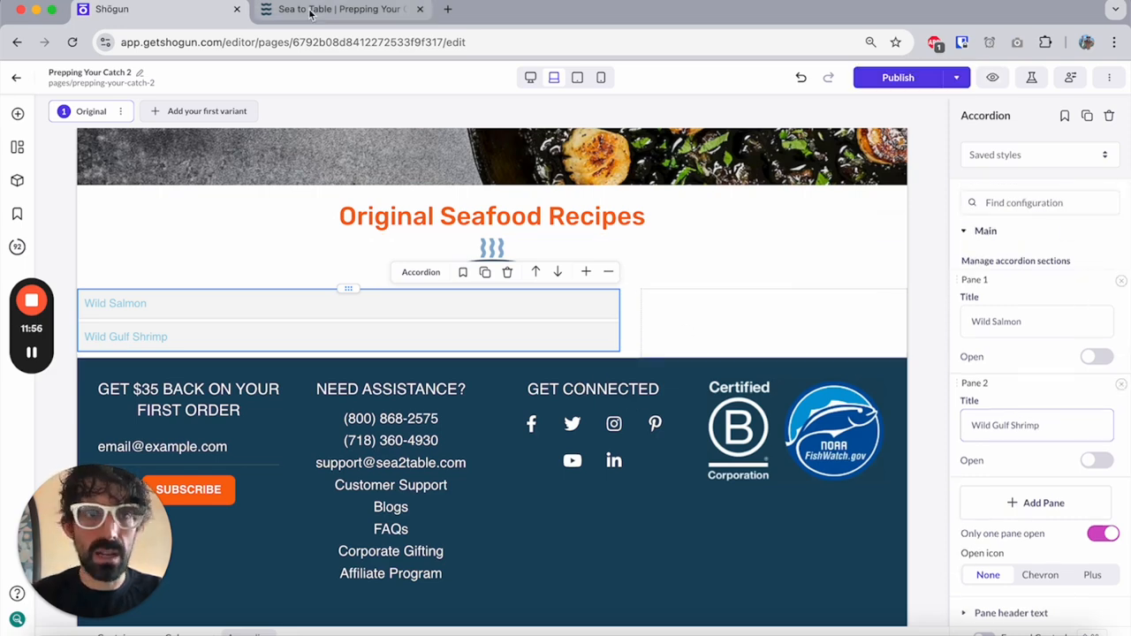
Match the original page's accordion colours by setting the header background to F2F7FA and the header text to the saved dark blue
left_click(340, 10)
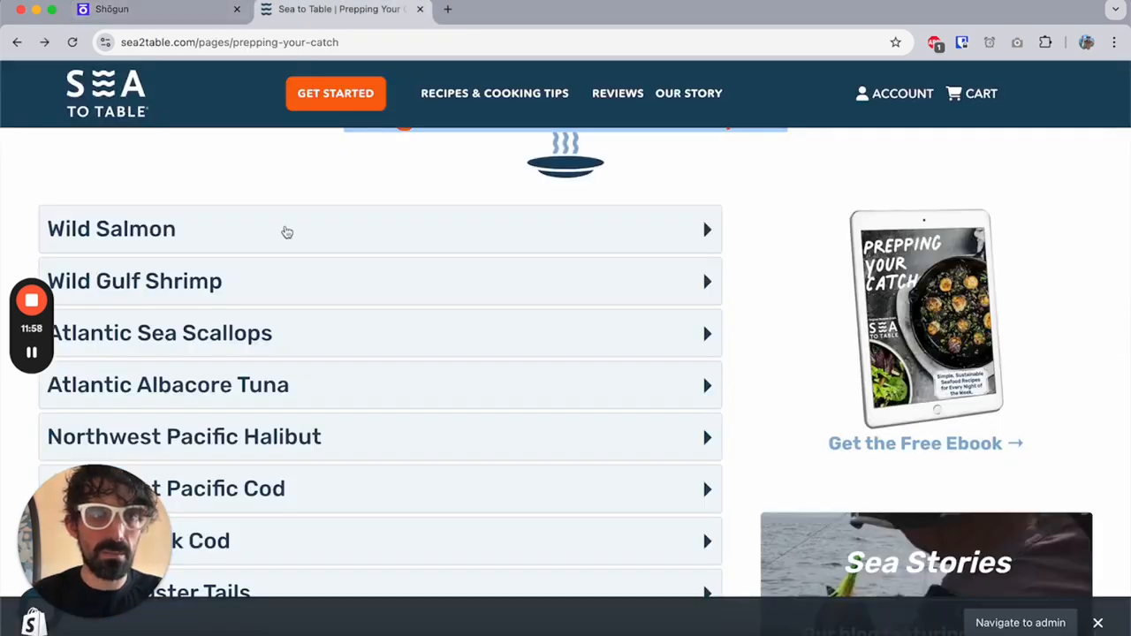
scroll(277, 231, "down", 1)
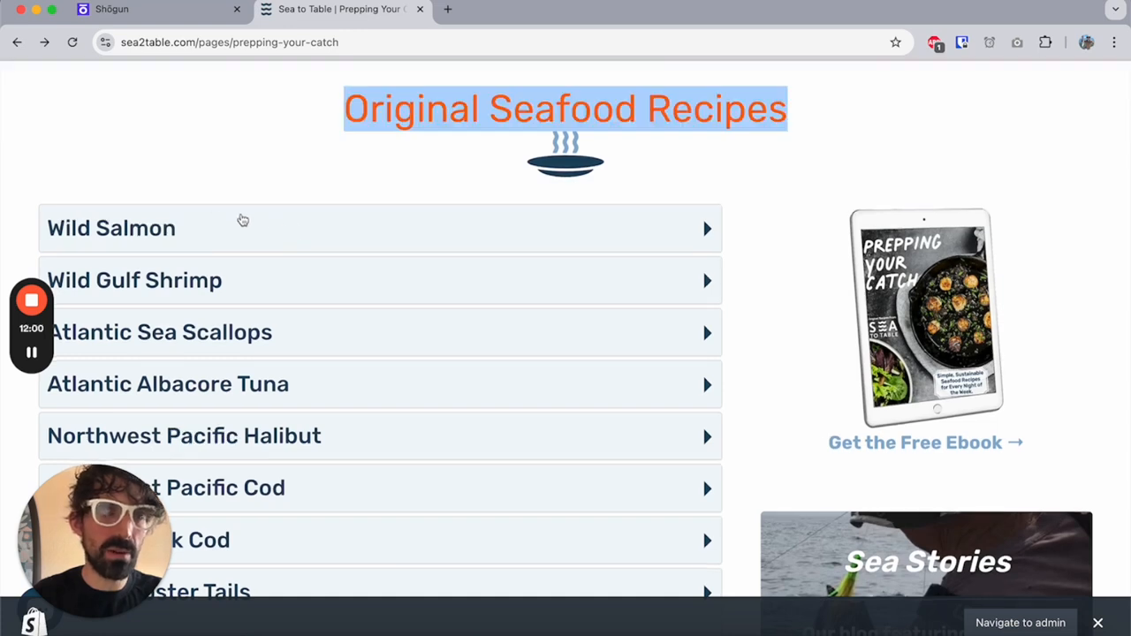
left_click(177, 11)
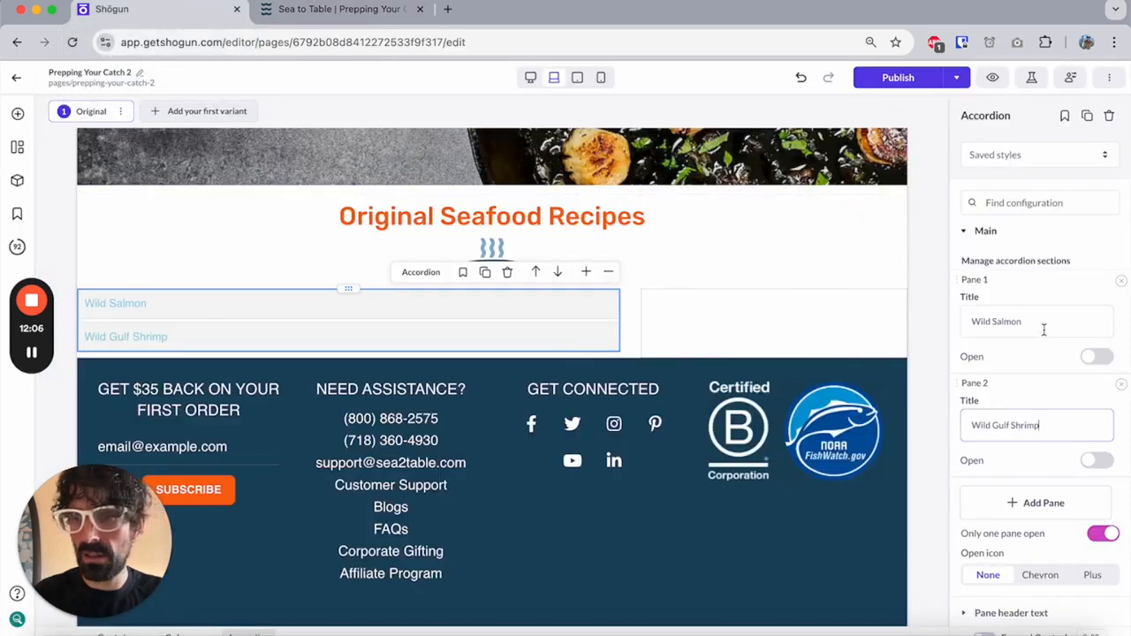
scroll(1043, 327, "down", 8)
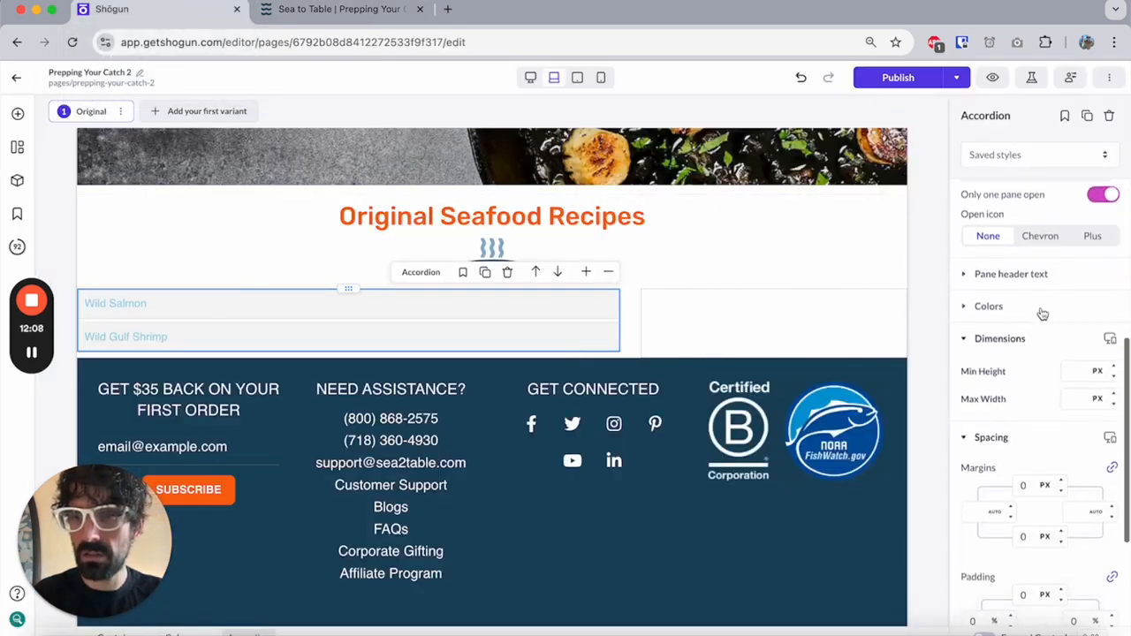
left_click(1042, 310)
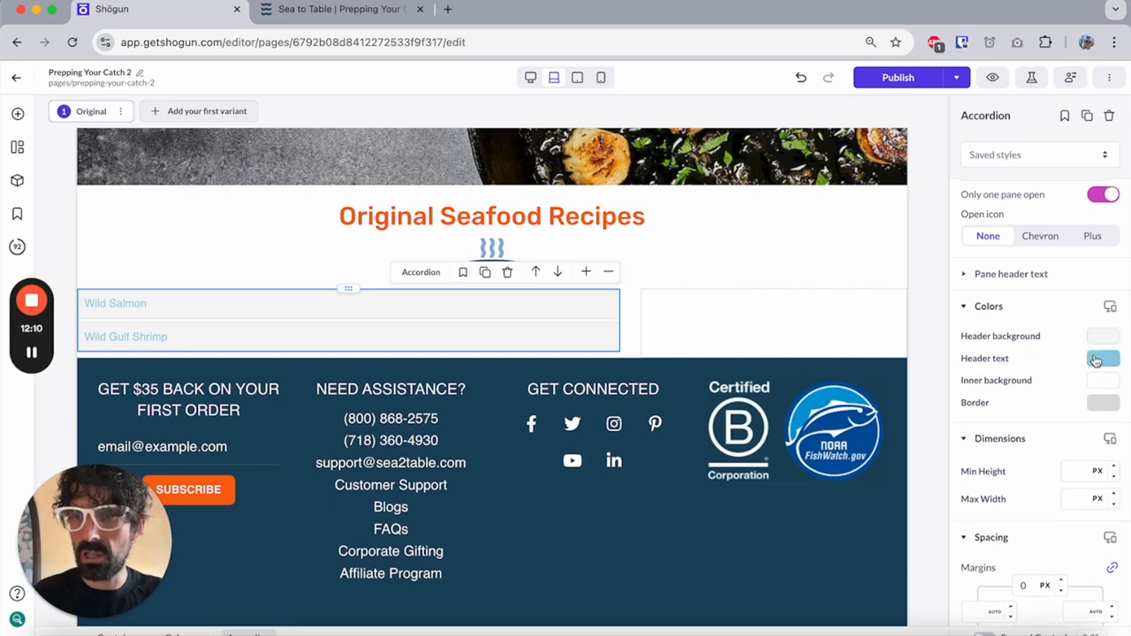
left_click(1101, 338)
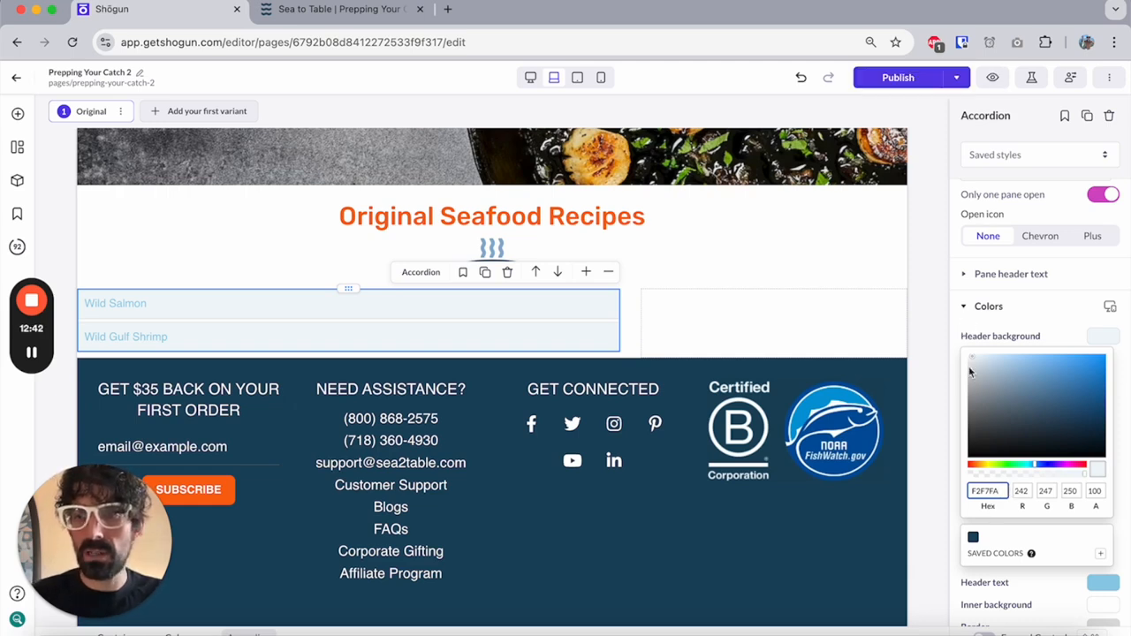
left_click(957, 519)
left_click(1102, 358)
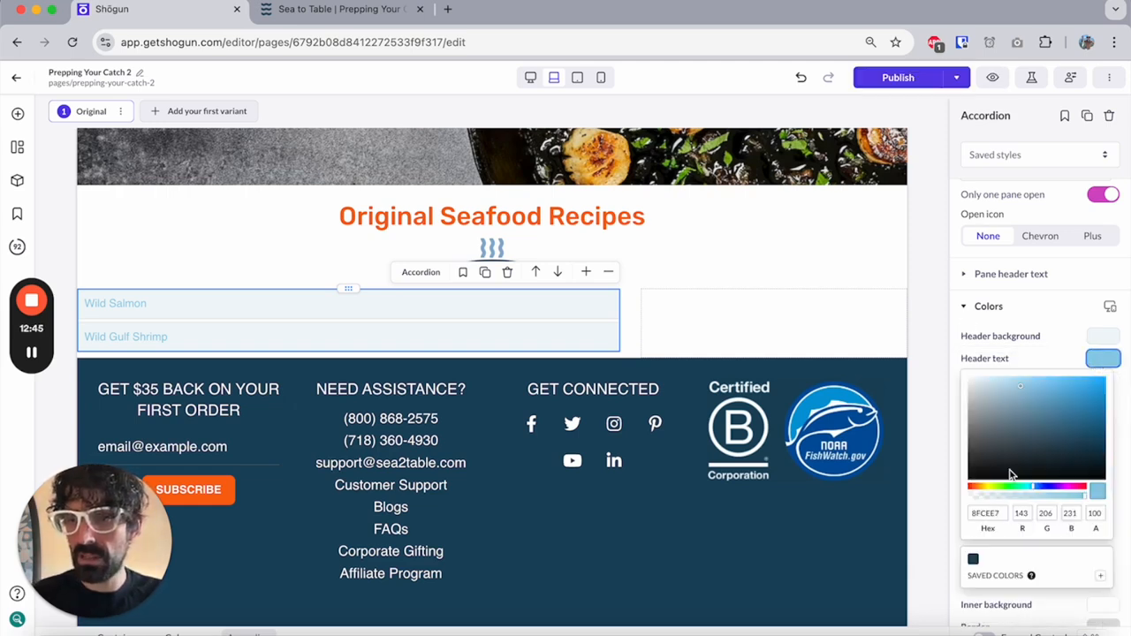
left_click(973, 561)
Set the accordion's pane header text to the Rubik font at weight 500 and increase its size
left_click(1011, 273)
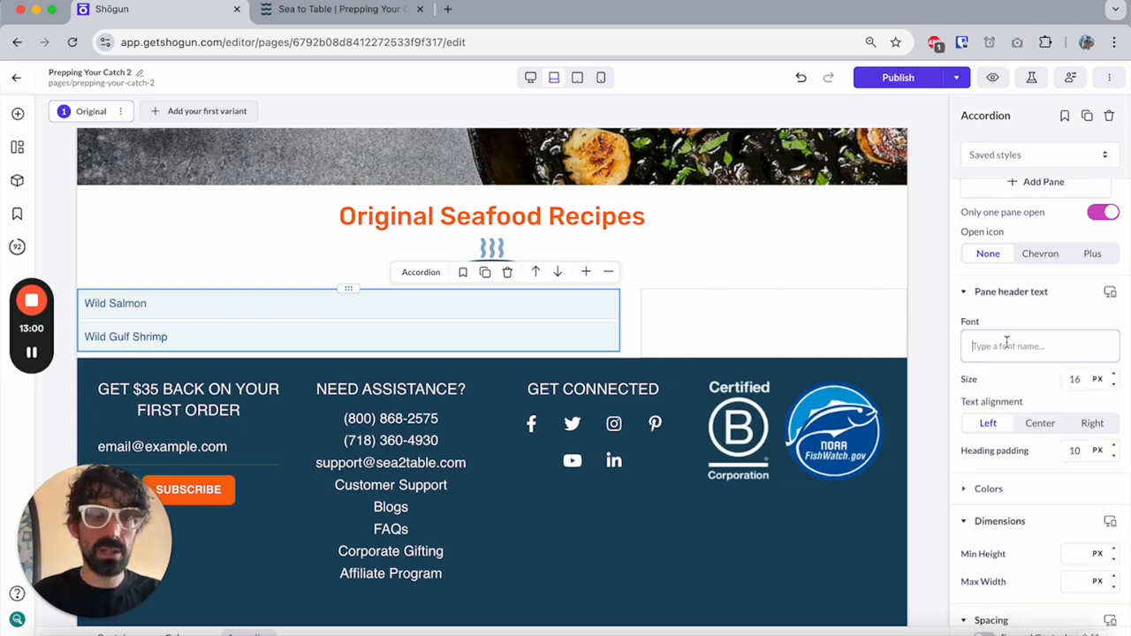
left_click(1006, 345)
type("rubik")
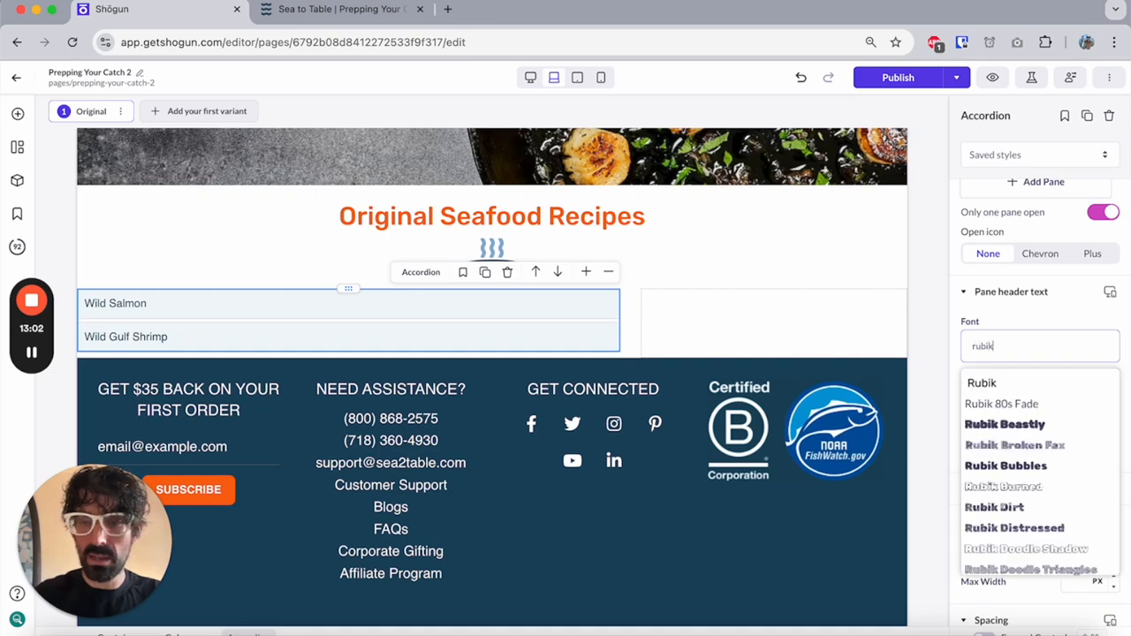
left_click(985, 381)
left_click(1028, 402)
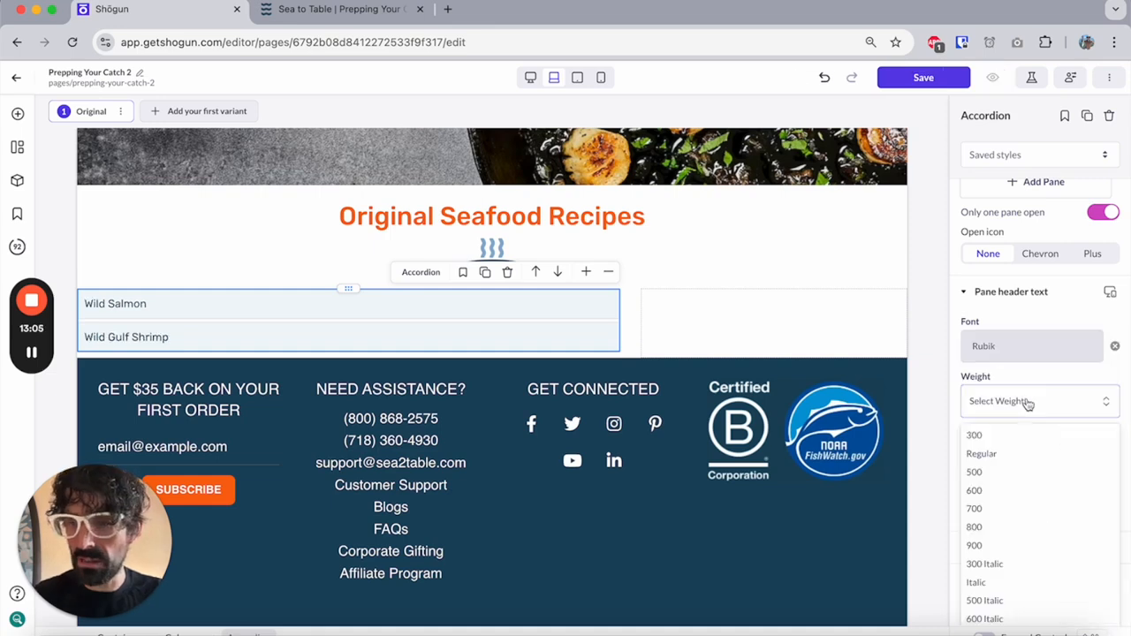
left_click(1002, 471)
left_click(1113, 434)
left_click(1114, 433)
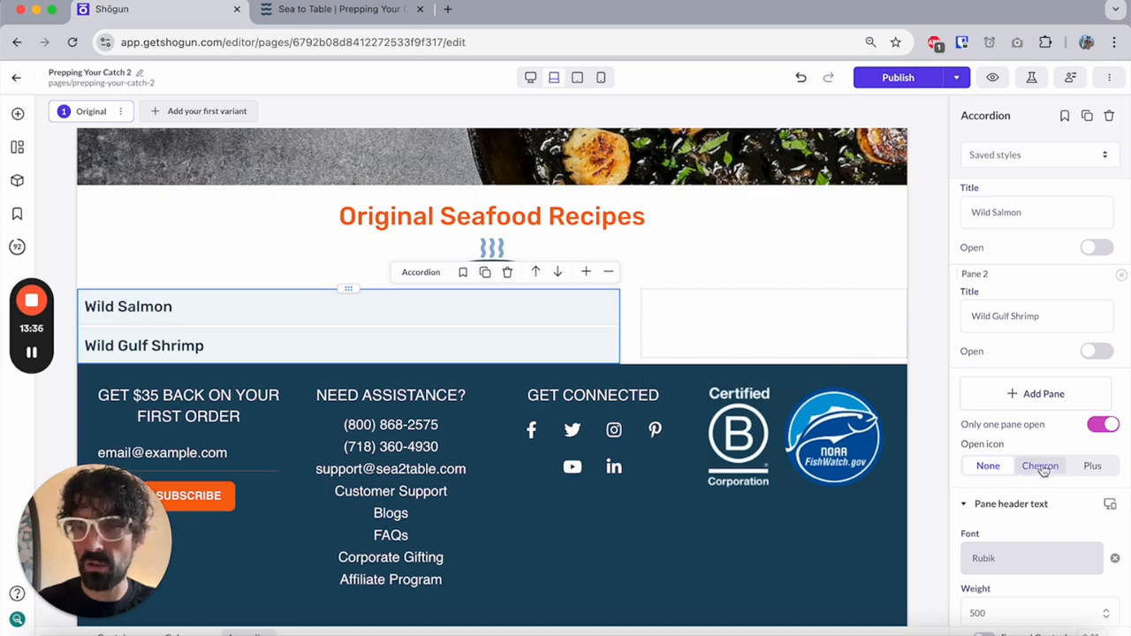
Give the accordion panes a chevron open icon and expand the Wild Salmon pane
left_click(1042, 467)
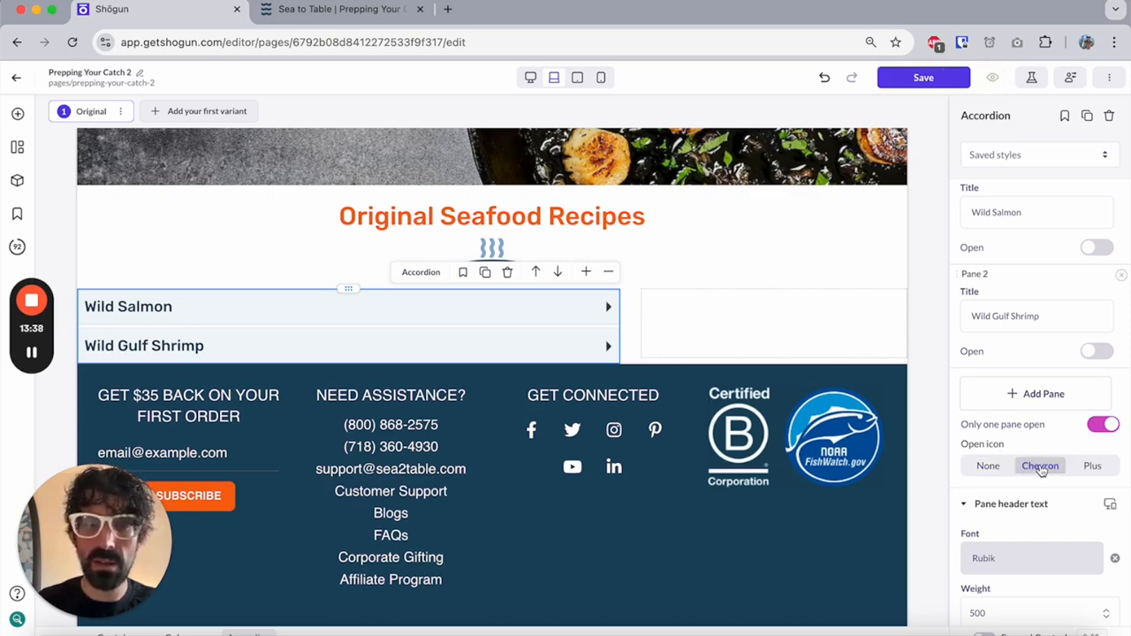
left_click(608, 307)
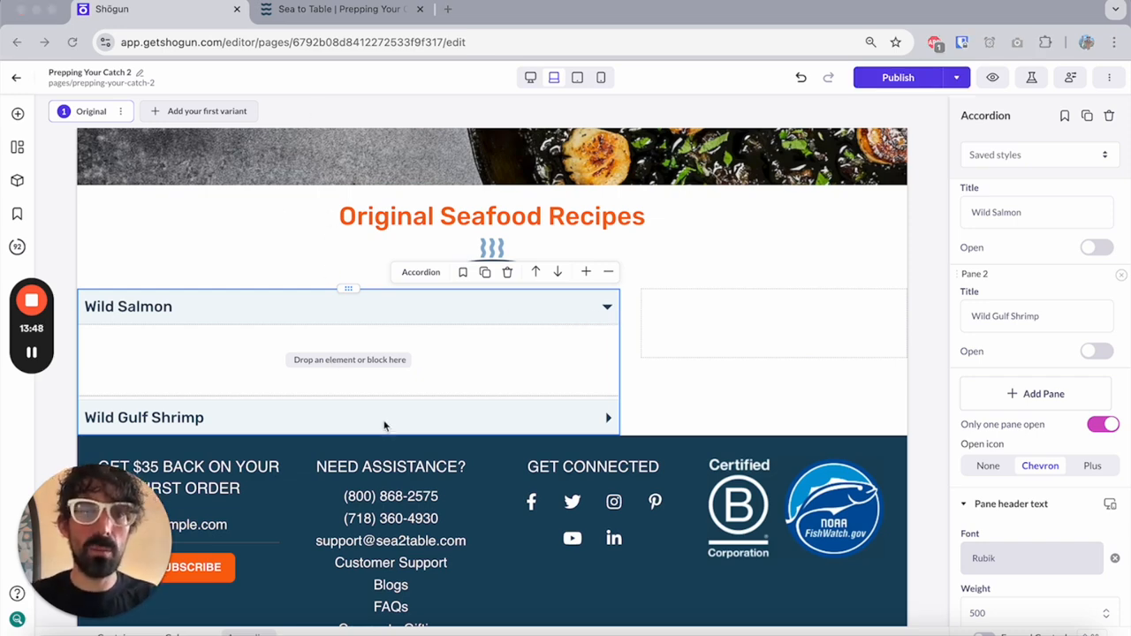
Expand Wild Salmon on the original Sea to Table page, copy its introductory paragraph and review the recipe images below it
left_click(320, 11)
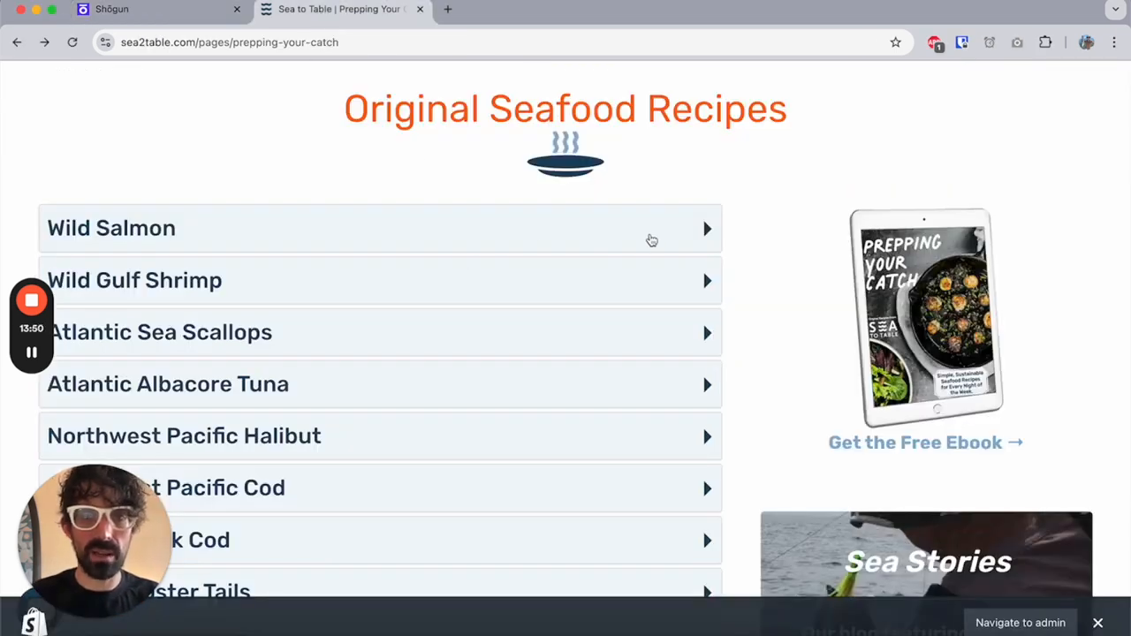
left_click(698, 229)
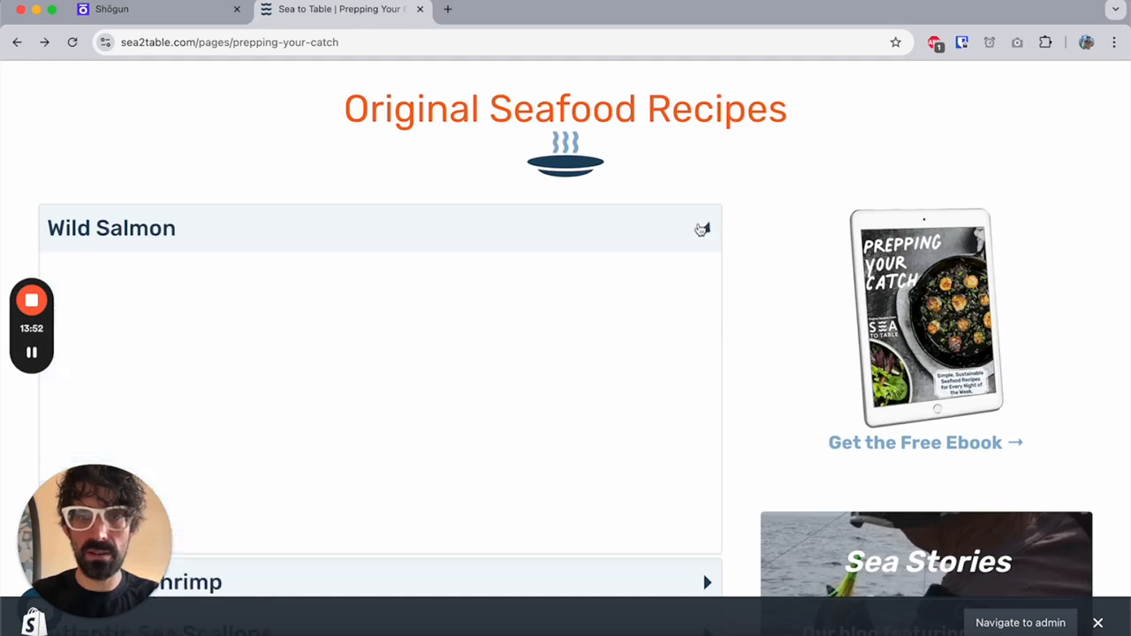
scroll(481, 298, "down", 2)
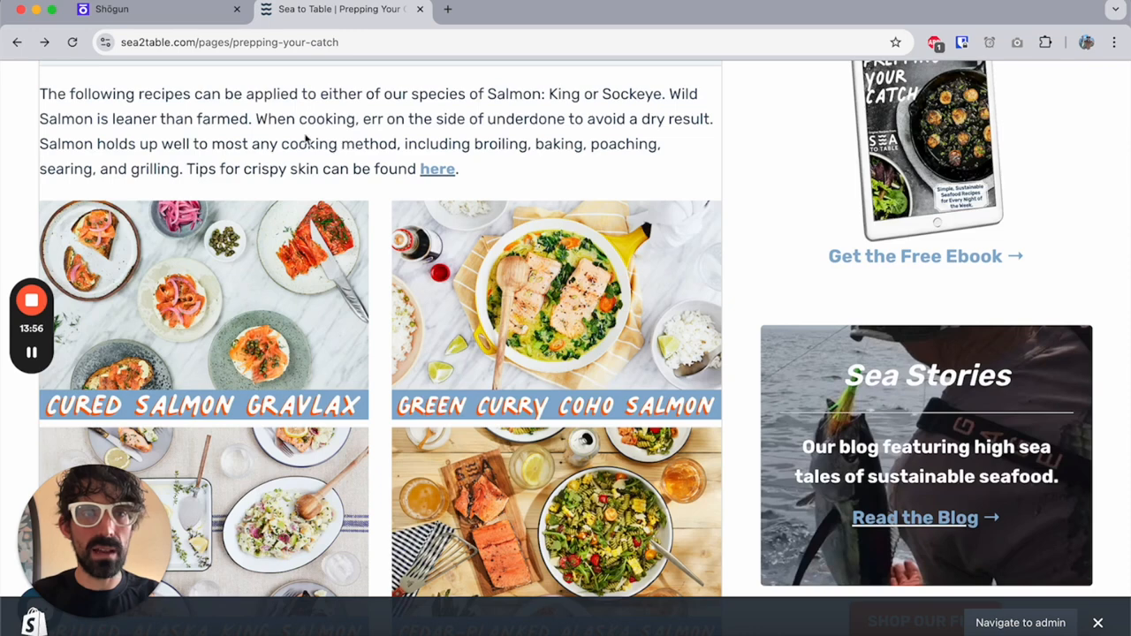
triple_click(306, 139)
key("ctrl+c")
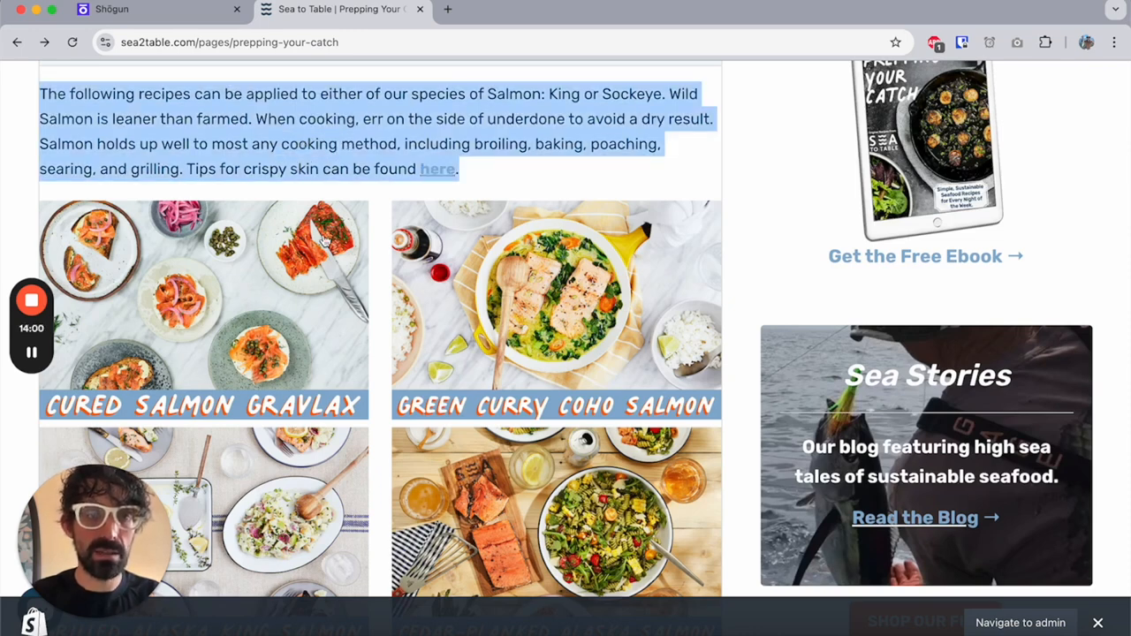
scroll(329, 305, "down", 1)
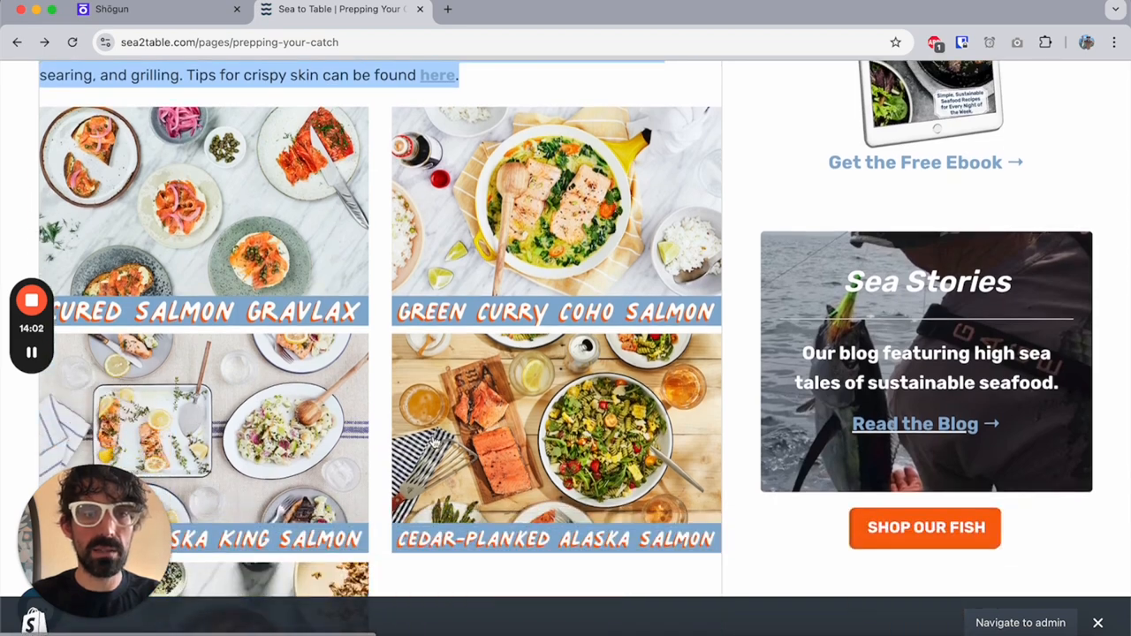
scroll(431, 362, "down", 2)
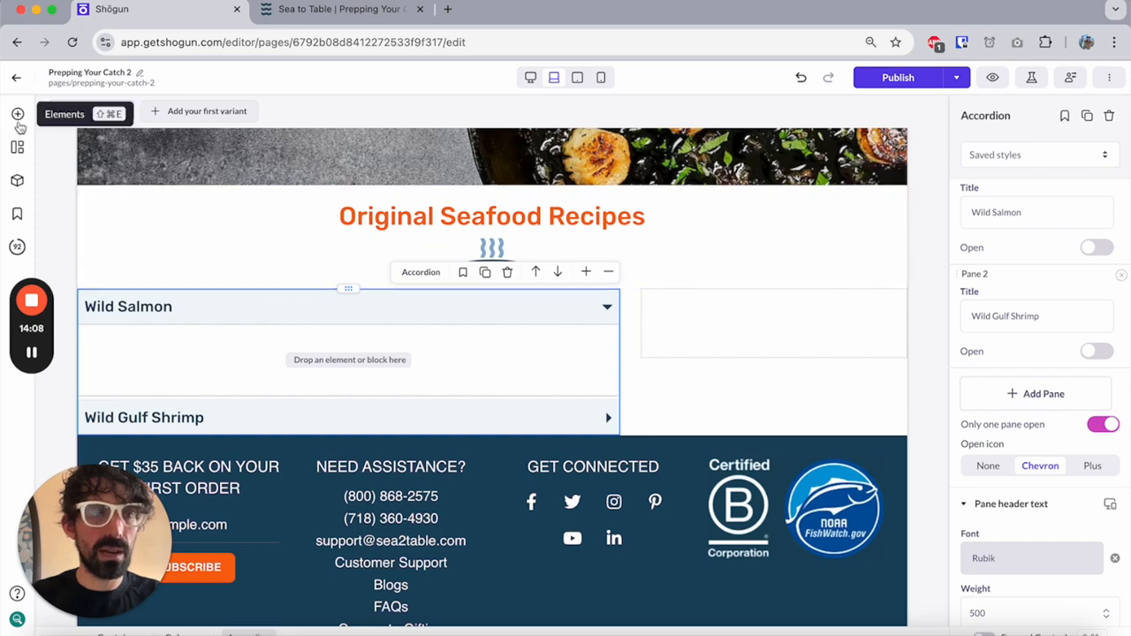
Place a Text element inside the Wild Salmon pane and a two-column Columns element below it
left_click(18, 113)
left_click_drag(69, 435, 237, 346)
left_click(17, 113)
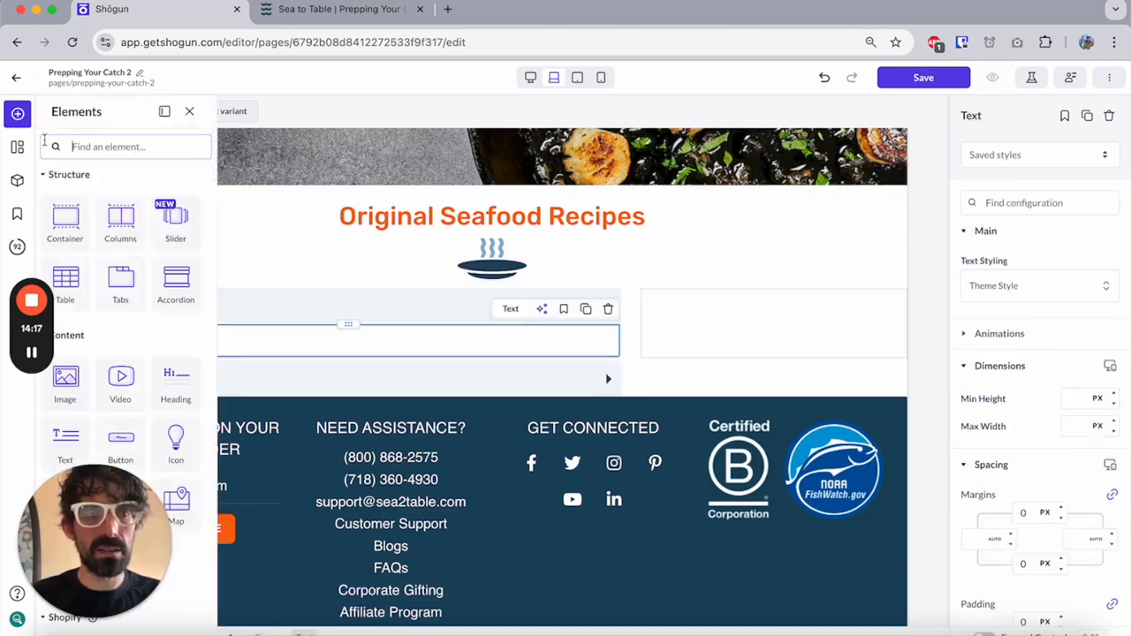
left_click(313, 10)
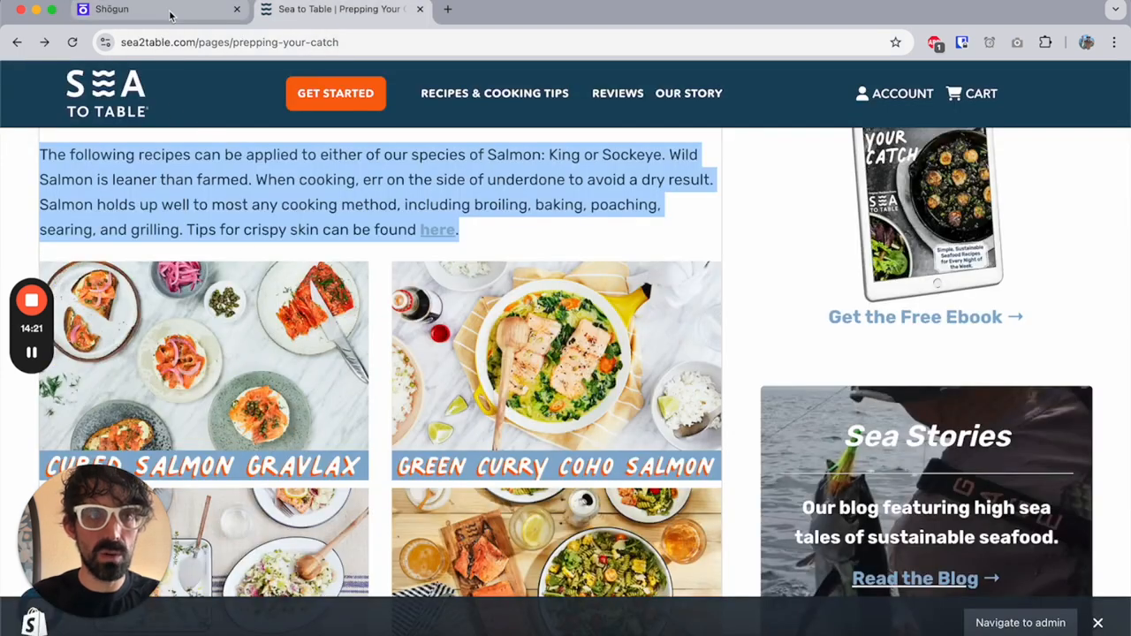
left_click(132, 11)
left_click_drag(111, 215, 288, 368)
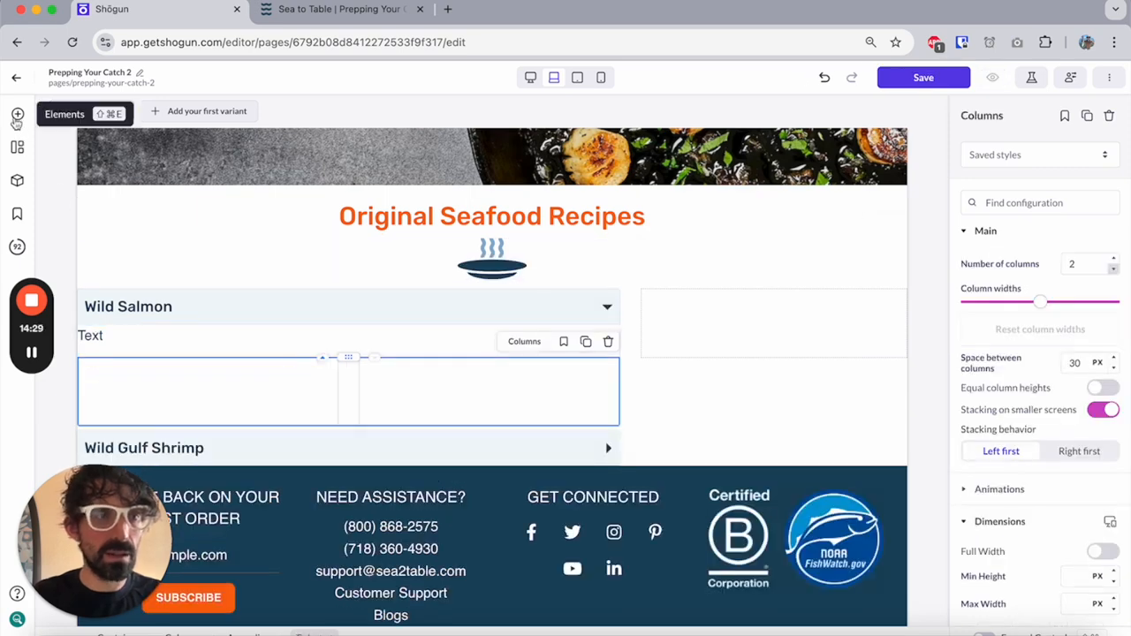
Add an Image element to the first column inside the Wild Salmon pane
left_click(17, 118)
left_click_drag(64, 386, 207, 394)
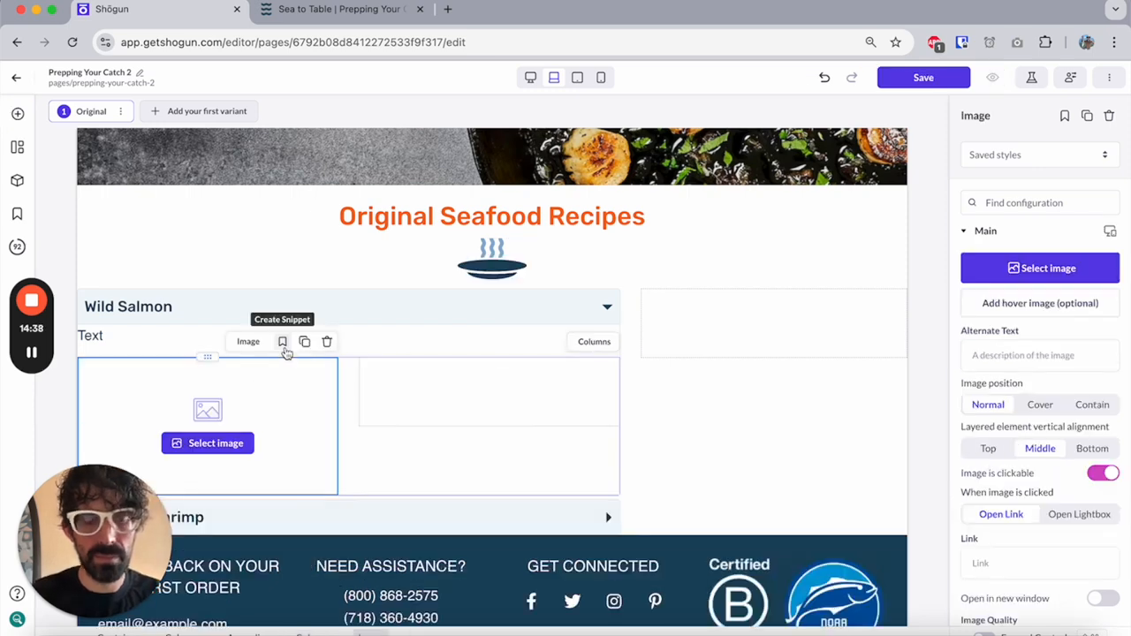
Replace the placeholder text in the Wild Salmon pane with the salmon paragraph copied from the original page
left_click(175, 344)
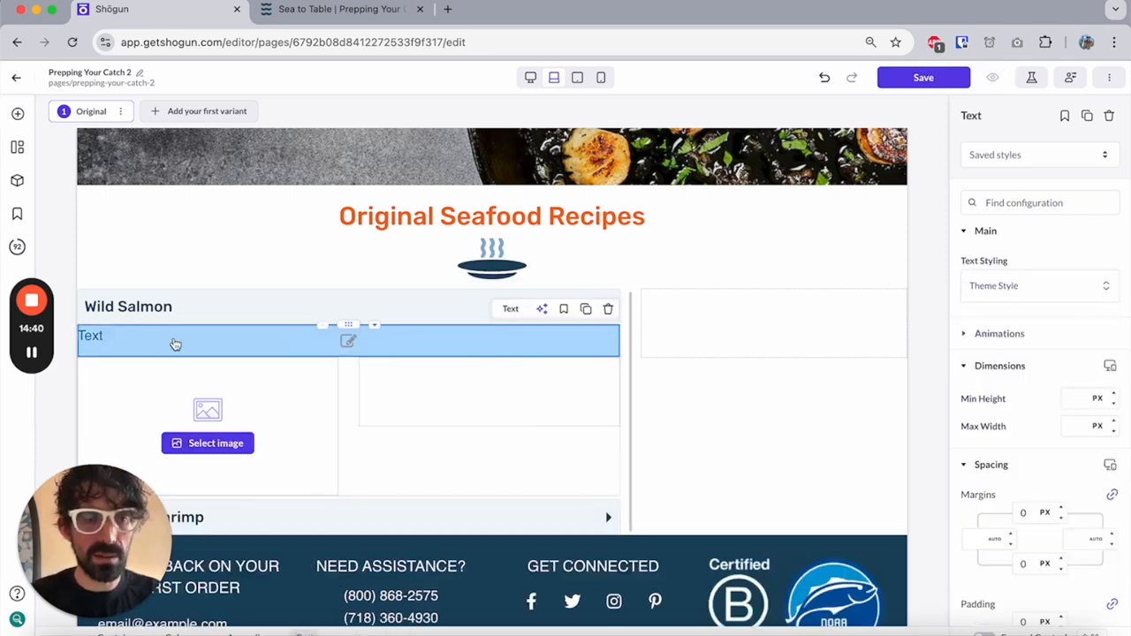
left_click(175, 341)
key("ctrl+a")
key("ctrl+v")
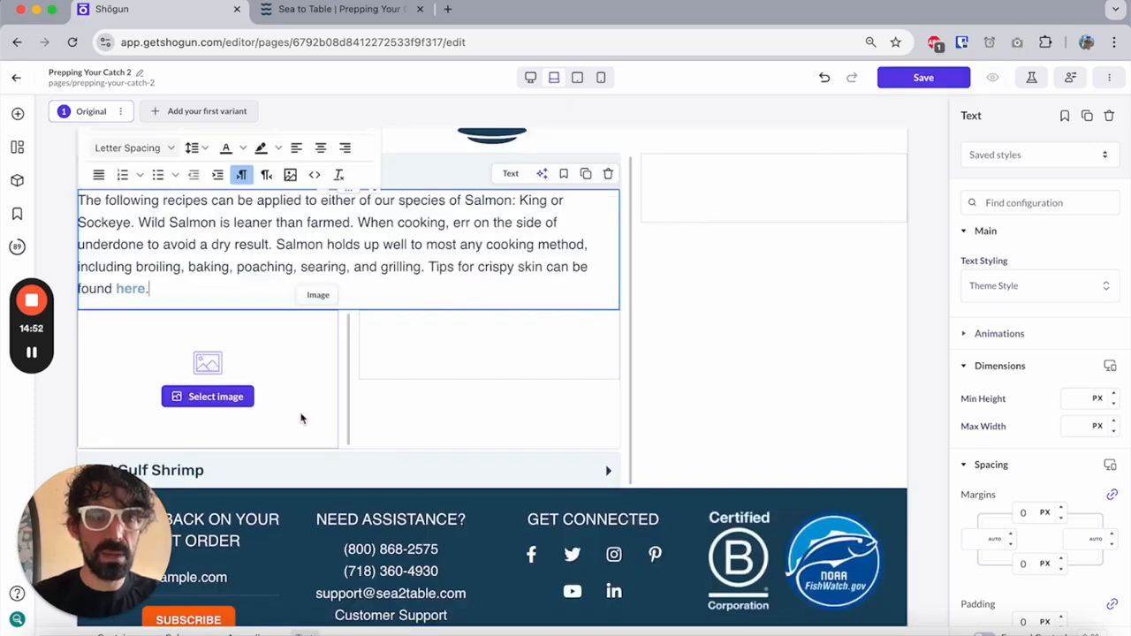
Switch to Affinity Designer and select the gravlax recipe artboard in the shogun demo document
key("super+Tab")
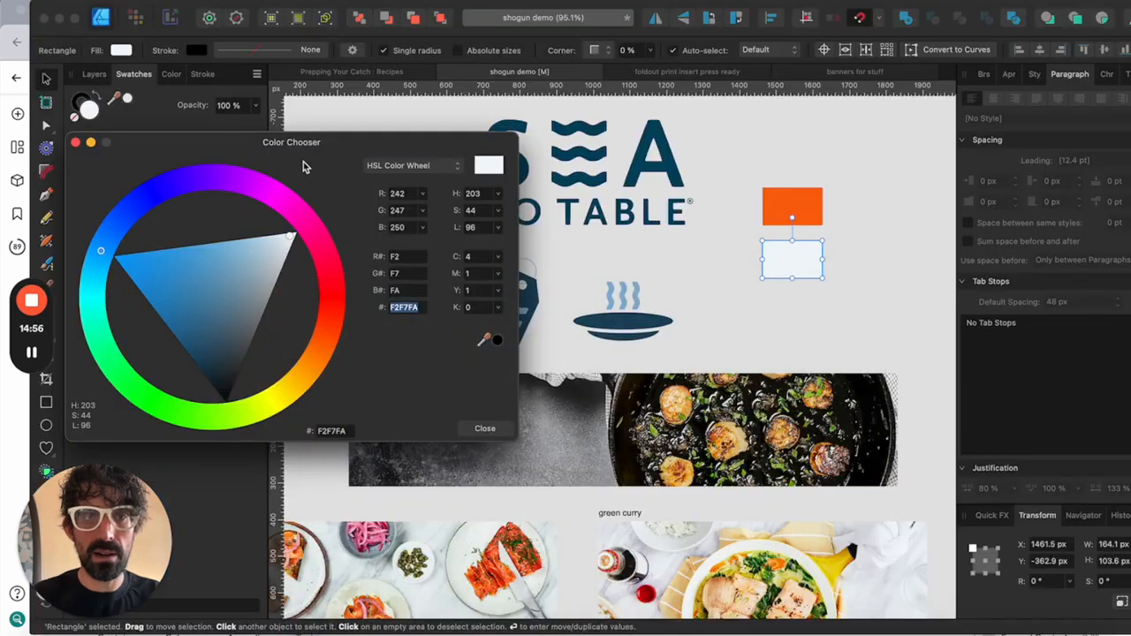
left_click_drag(302, 166, 169, 139)
scroll(517, 268, "left", 6)
scroll(517, 267, "down", 7)
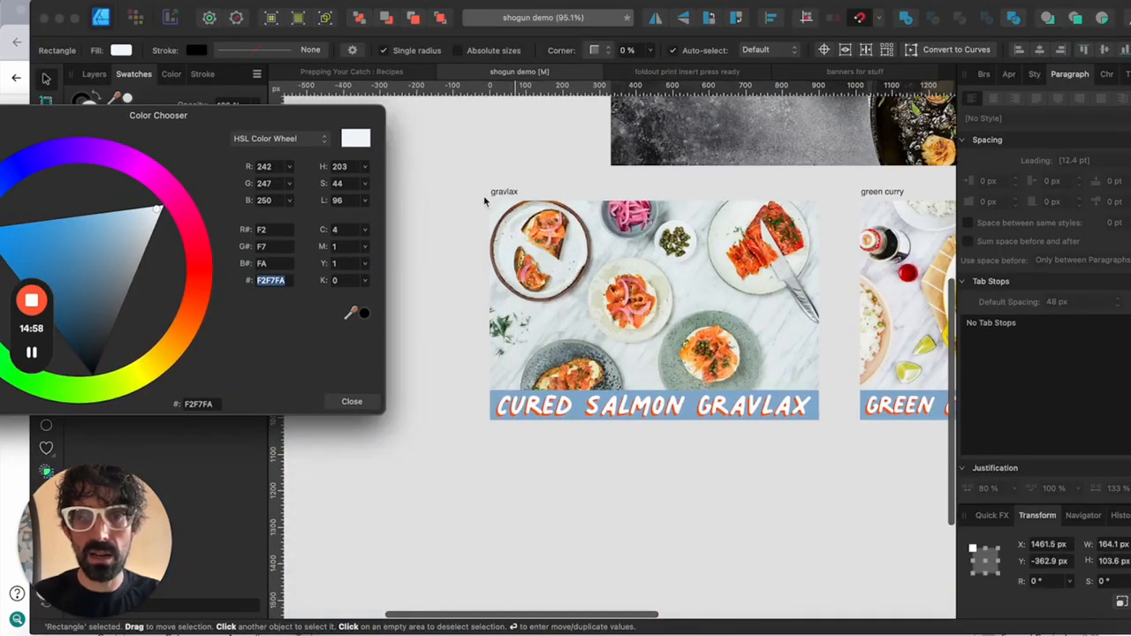
left_click(506, 193)
scroll(575, 225, "right", 3)
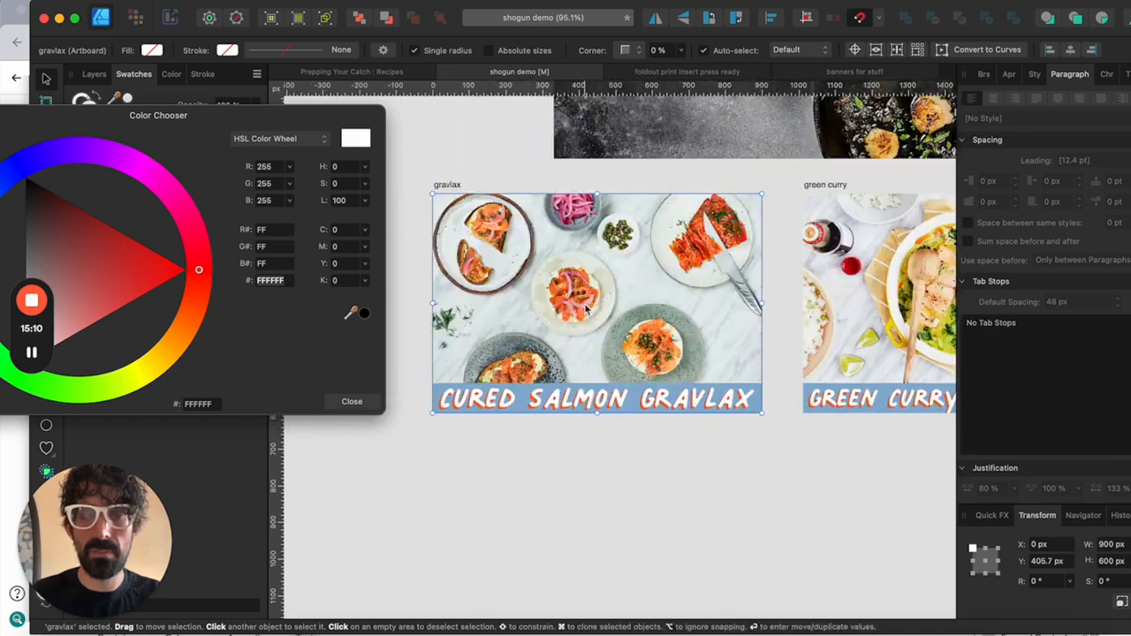
left_click(608, 401)
mouse_move(608, 400)
left_mouse_down()
mouse_move(610, 338)
mouse_move(610, 400)
left_mouse_up()
left_click(444, 187)
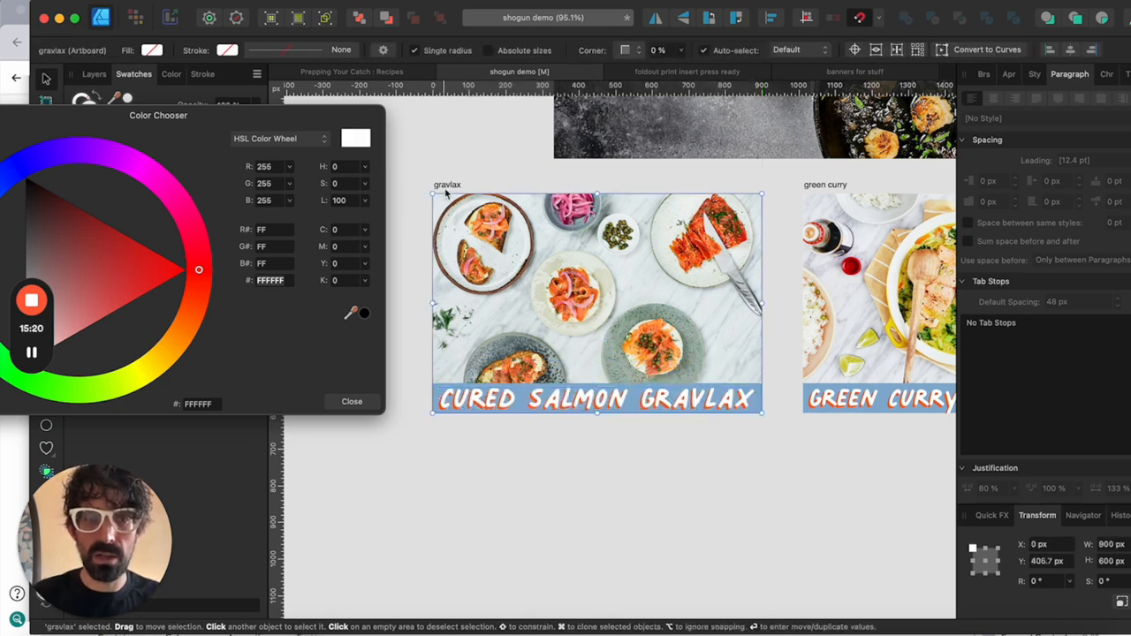
Export the gravlax artboard as a WEBP image 500 px wide, with the area set to Selection Only
key("super+alt+shift+s")
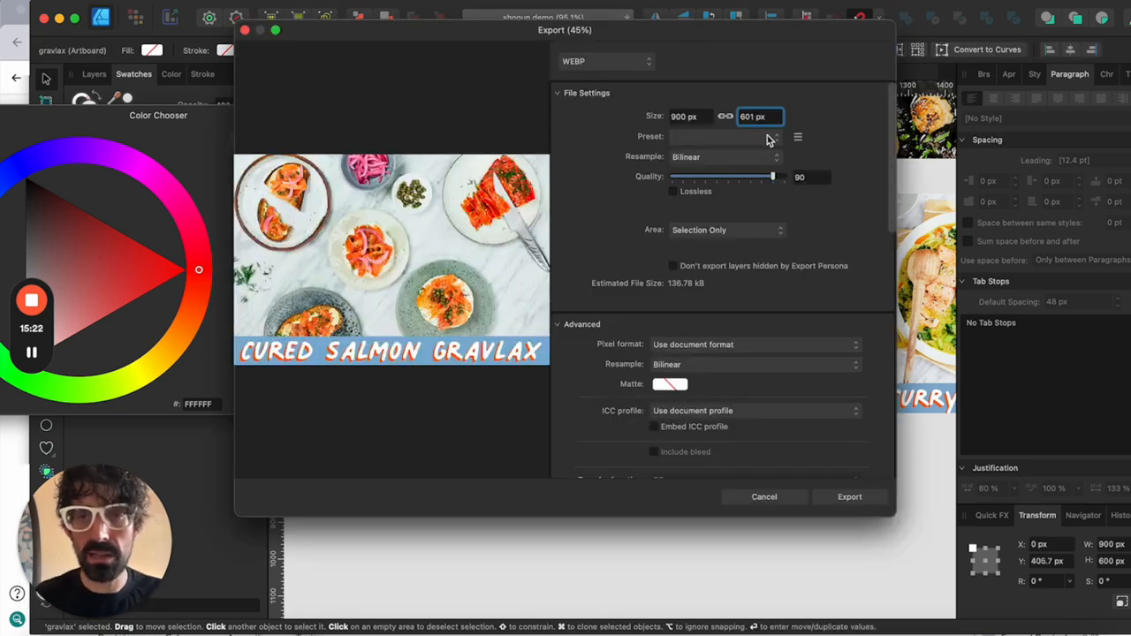
double_click(679, 116)
type("5")
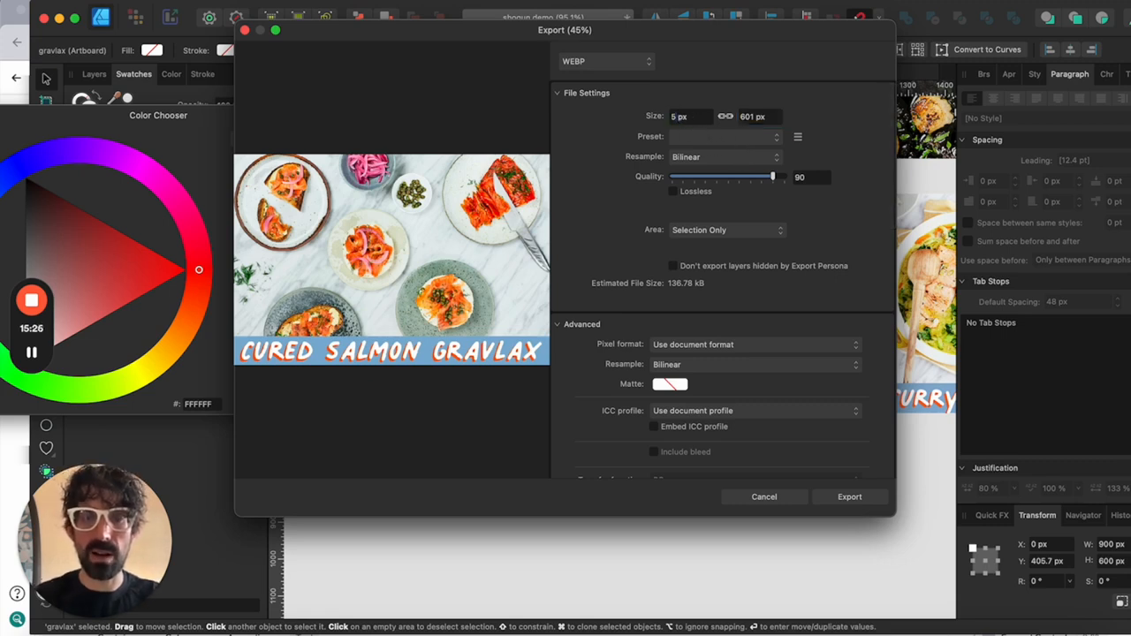
type("00")
key("Tab")
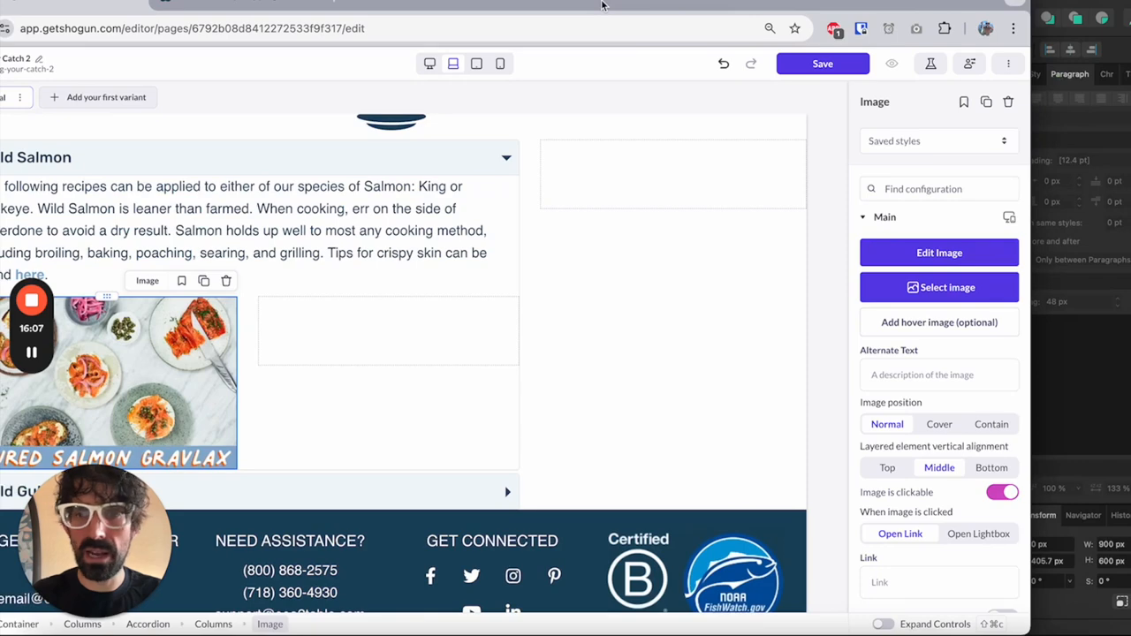
Set the gravlax image's alternate text to "Cured Salmon Gravlax recipe" and copy the gravlax recipe's URL from the original site
left_click(894, 370)
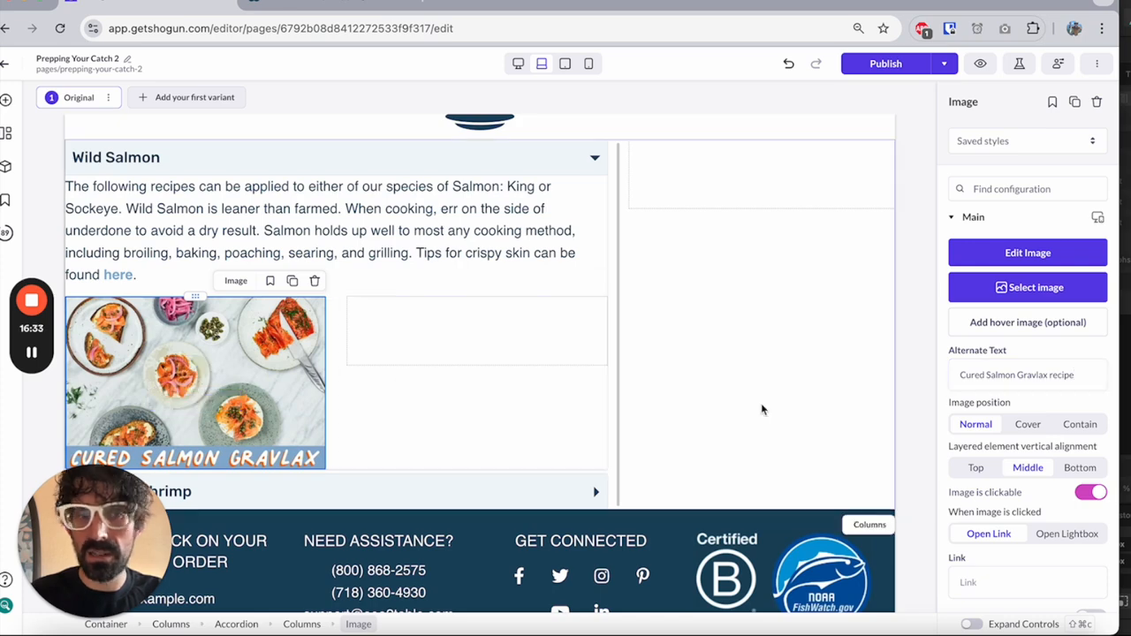
left_click(336, 9)
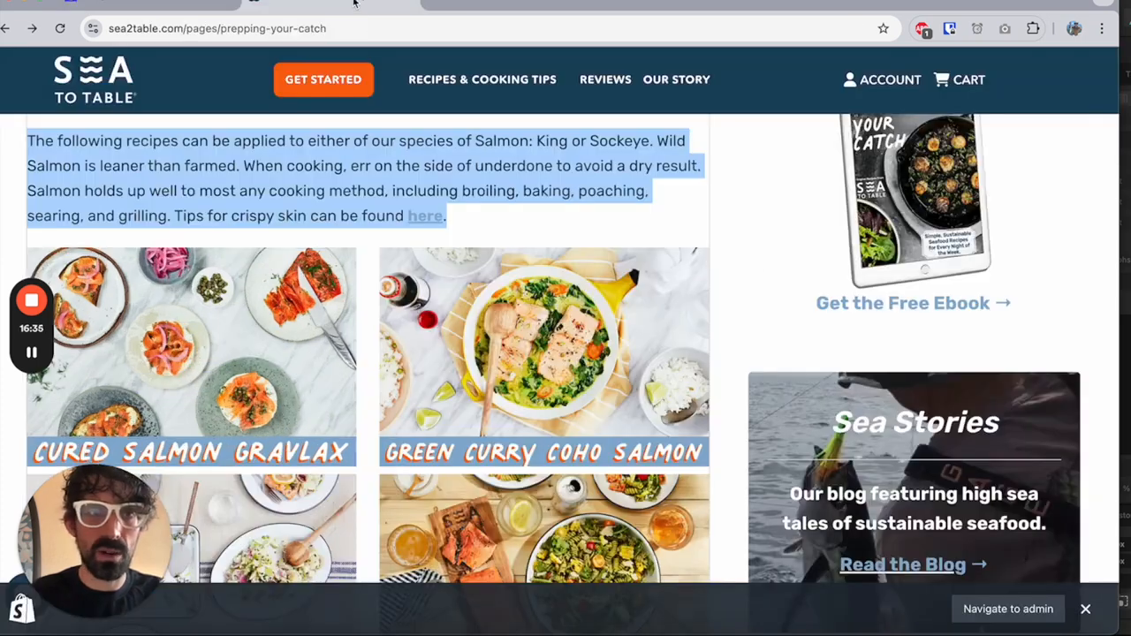
left_click(241, 351)
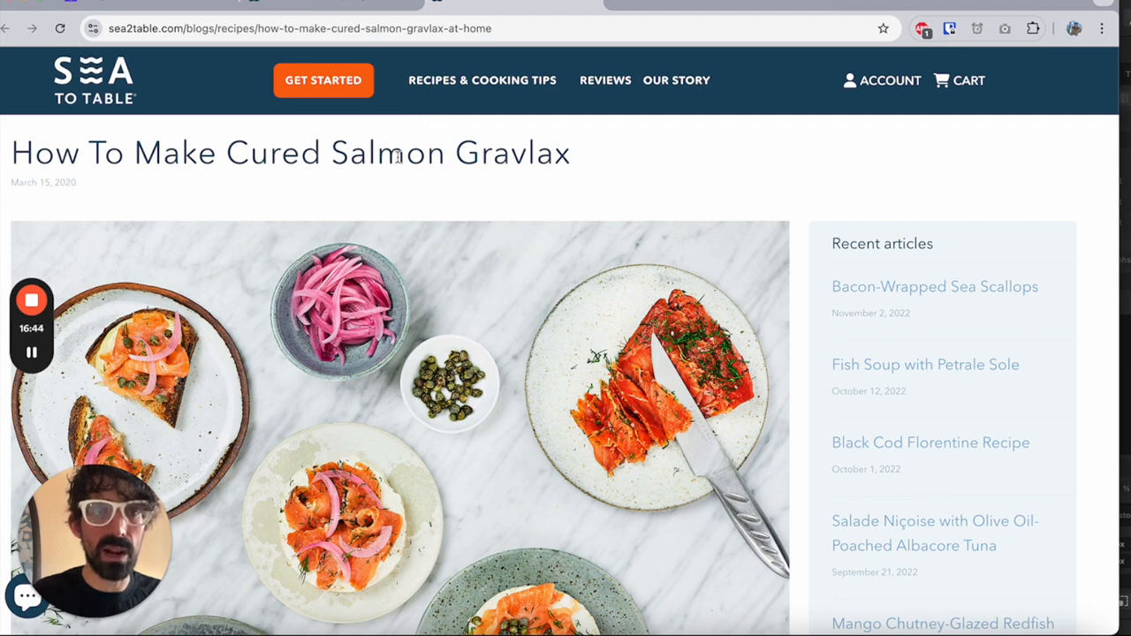
left_click(457, 29)
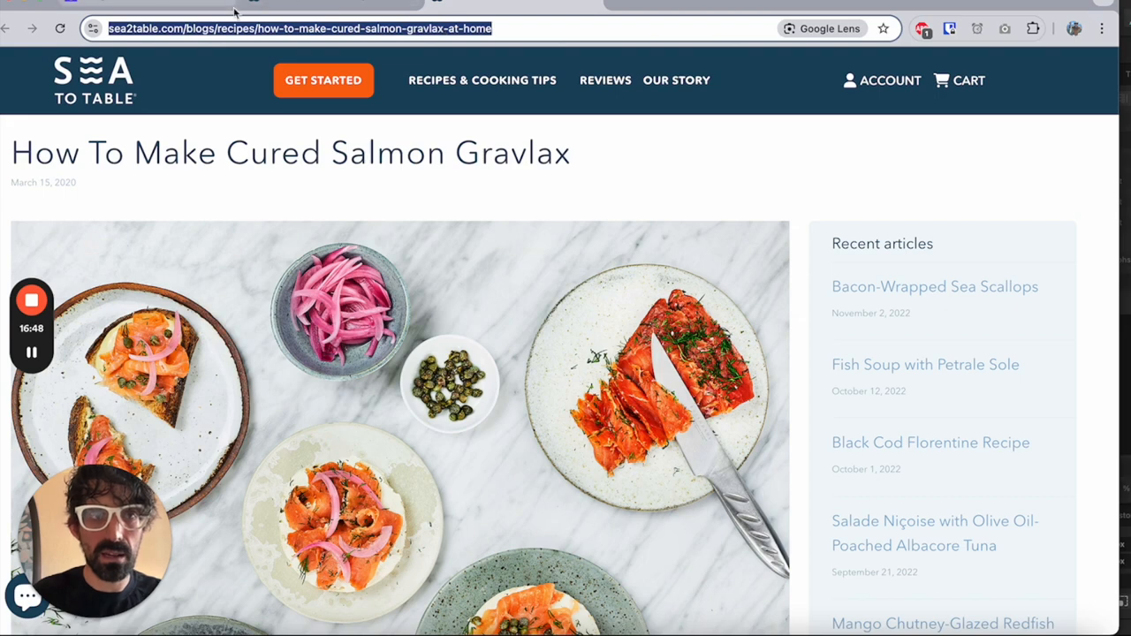
Link the gravlax image to the copied recipe URL, opening in a new window, and save the page
left_click(192, 6)
scroll(1012, 427, "down", 2)
left_click(996, 435)
key("ctrl+v")
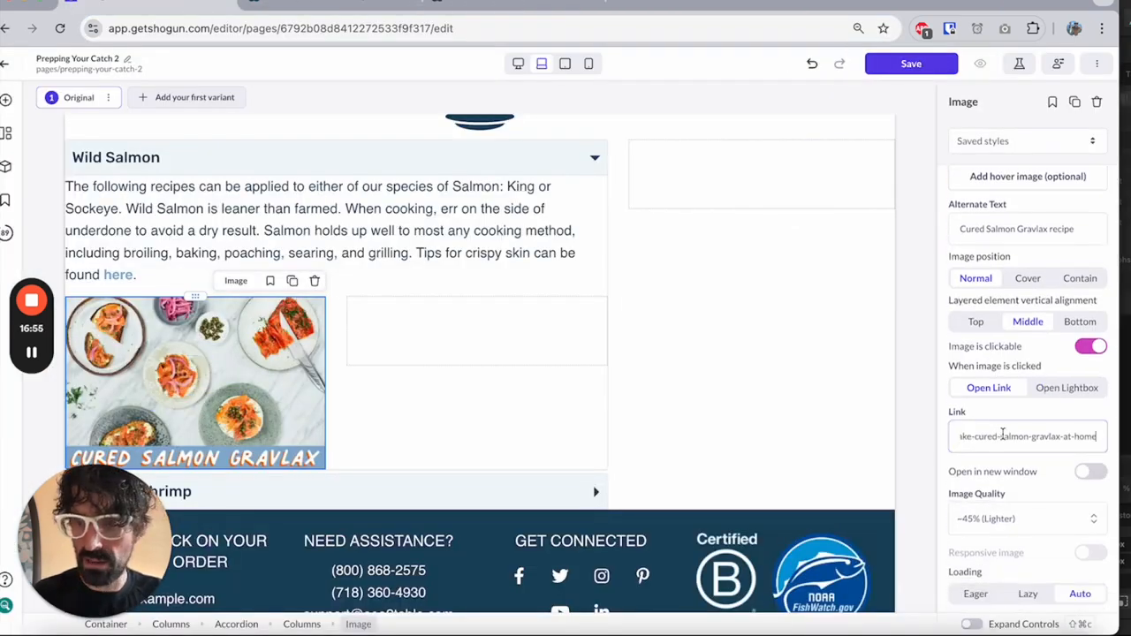
left_click(1092, 475)
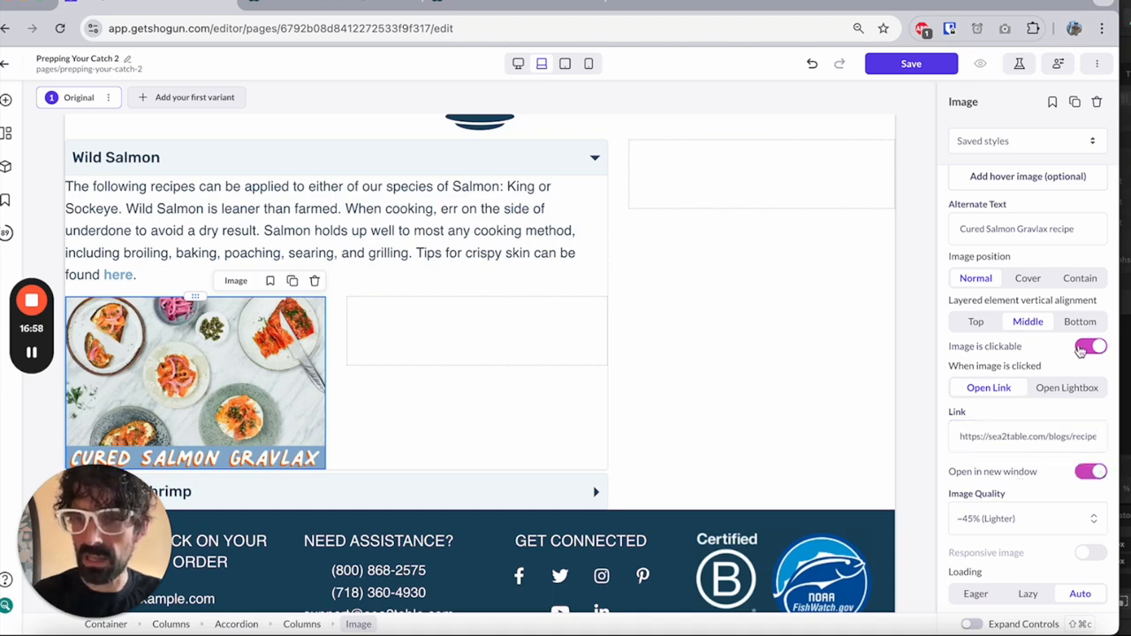
key("super+s")
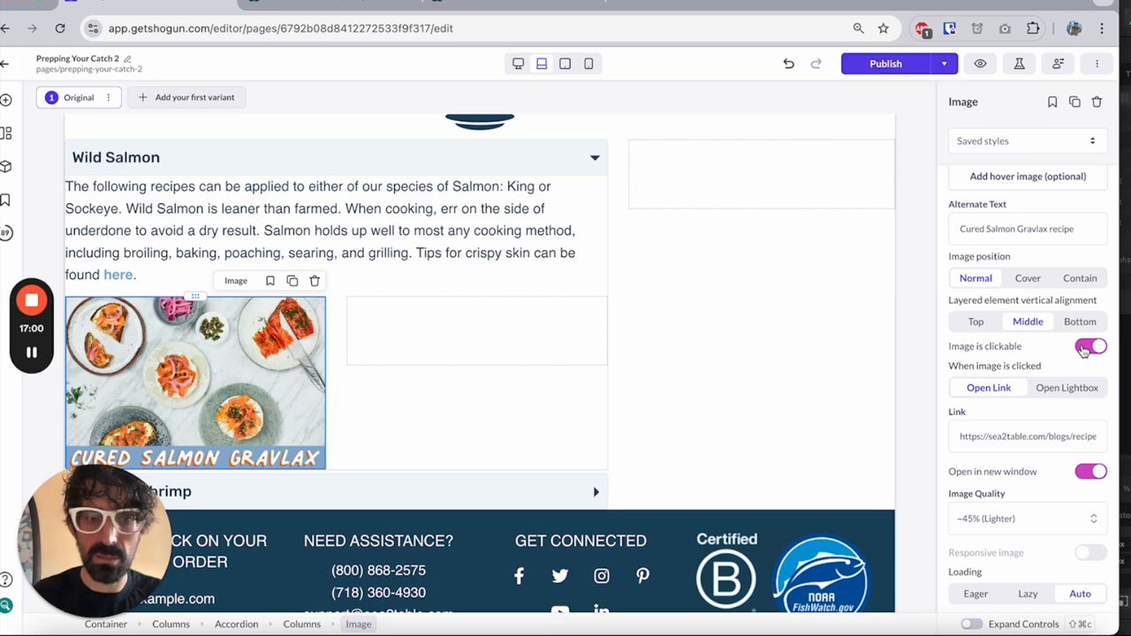
Duplicate the gravlax image into the second column and replace it with the Green Curry Coho Salmon image, alternate text "green curry coho salmon recipe"
left_click(292, 281)
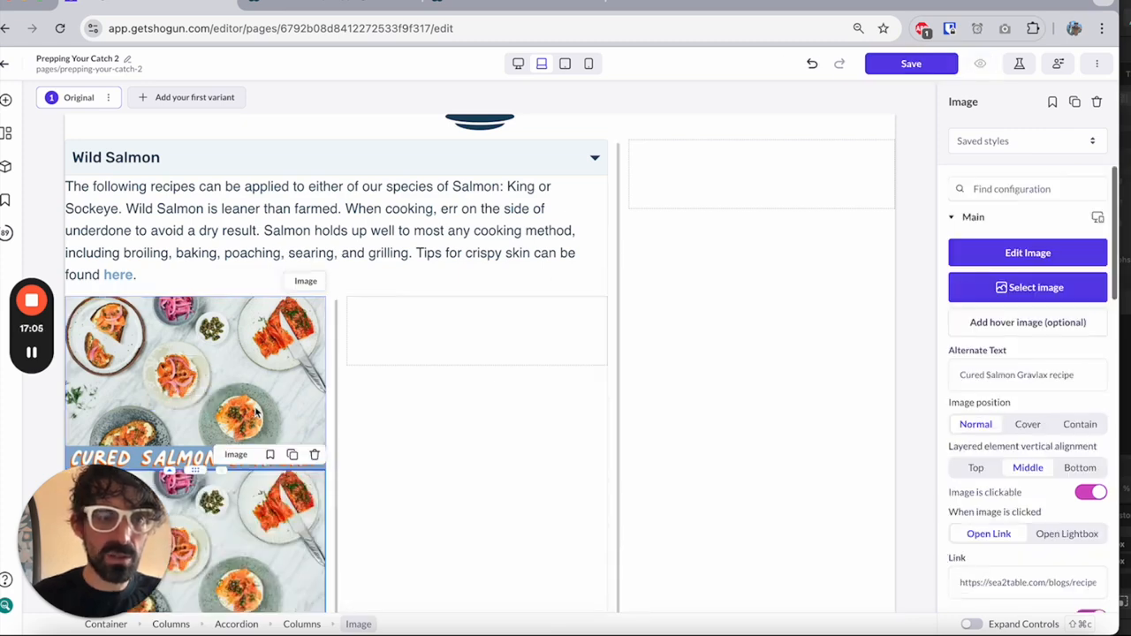
left_click_drag(199, 414, 442, 258)
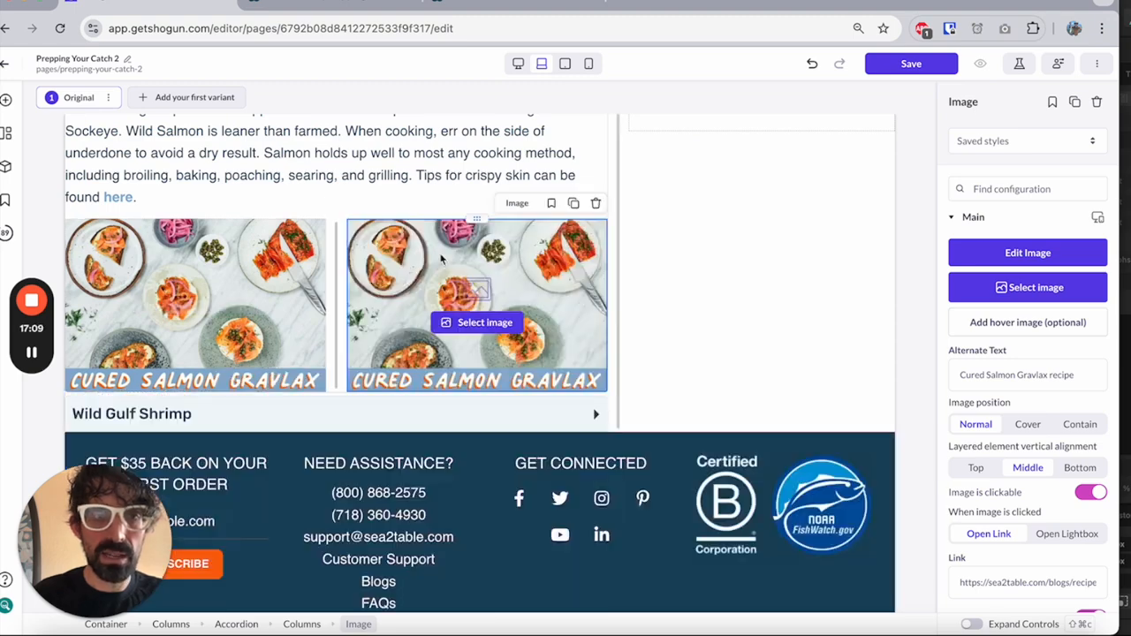
left_click(475, 323)
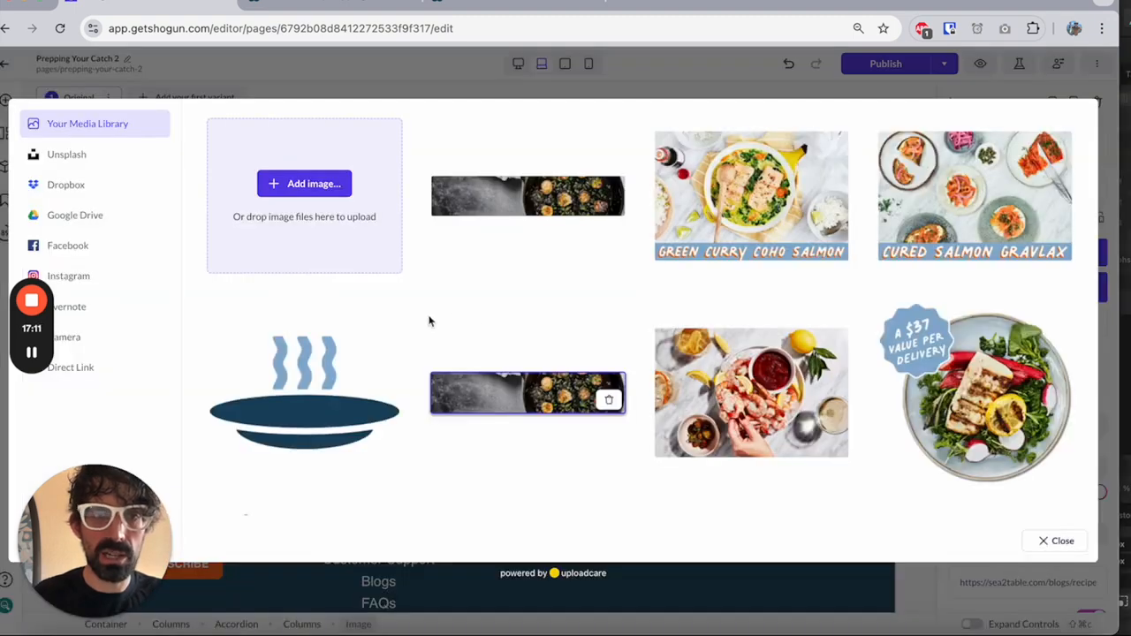
left_click(793, 196)
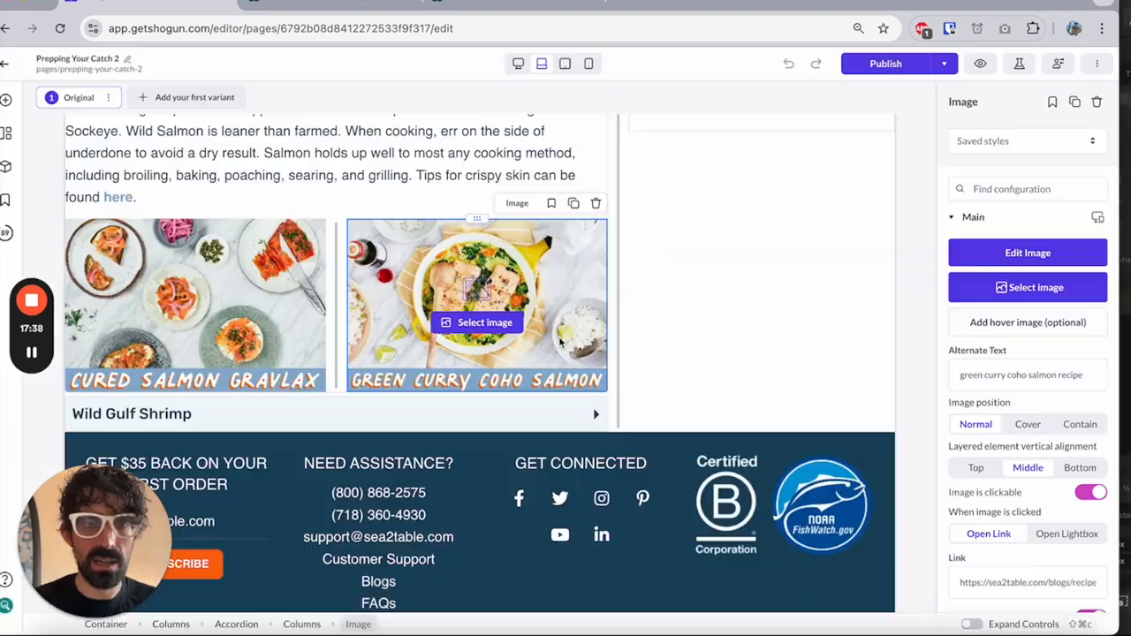
Look over the Wild Salmon recipe images and the accordion's list of fish panes down to the footer
scroll(530, 327, "up", 2)
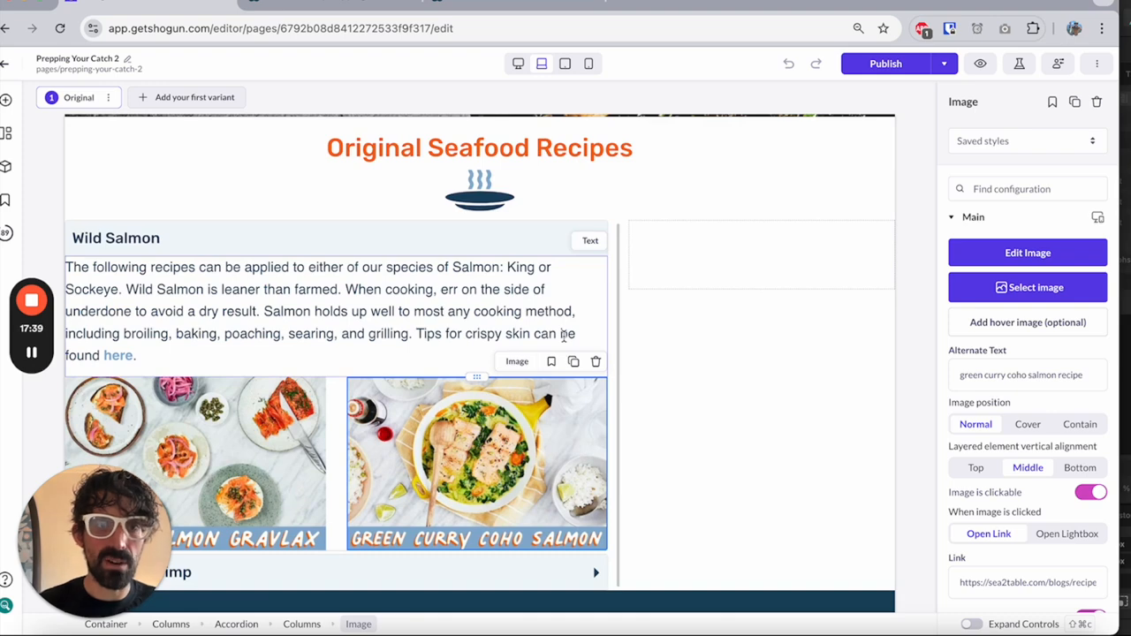
scroll(562, 336, "down", 3)
left_click(580, 382)
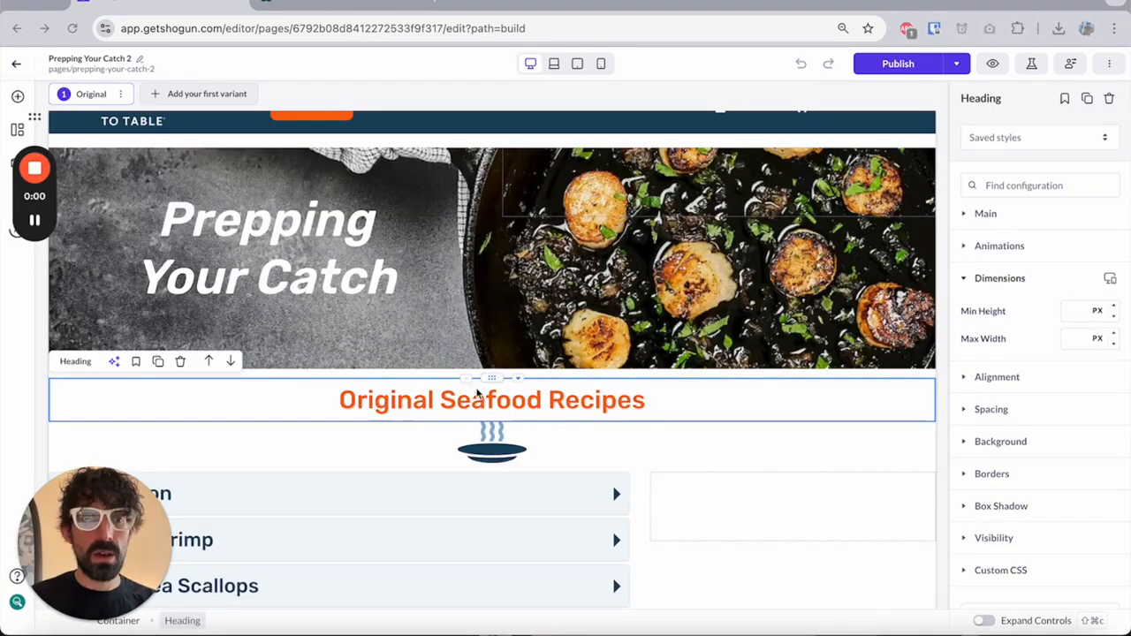
scroll(477, 394, "down", 2)
scroll(477, 394, "down", 4)
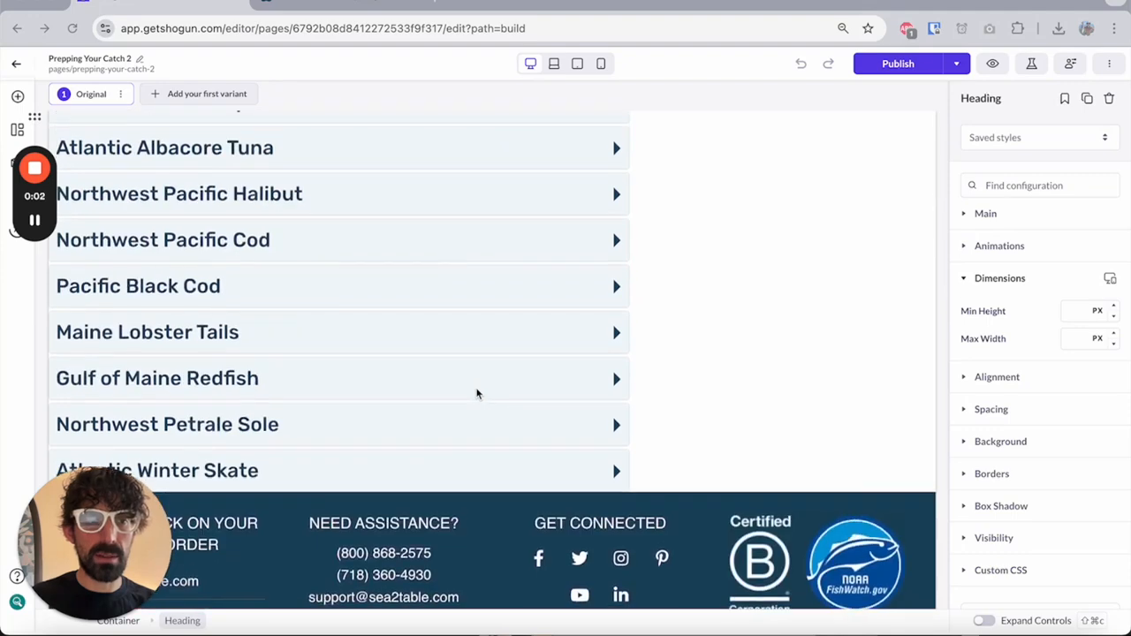
scroll(477, 394, "up", 2)
scroll(477, 394, "up", 3)
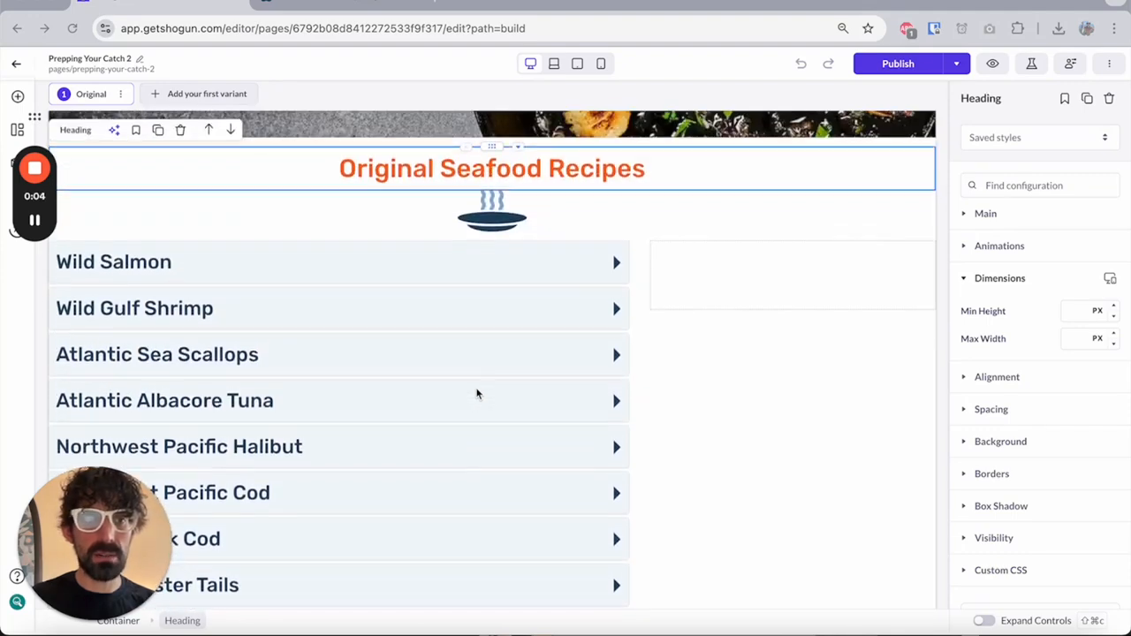
scroll(303, 250, "up", 2)
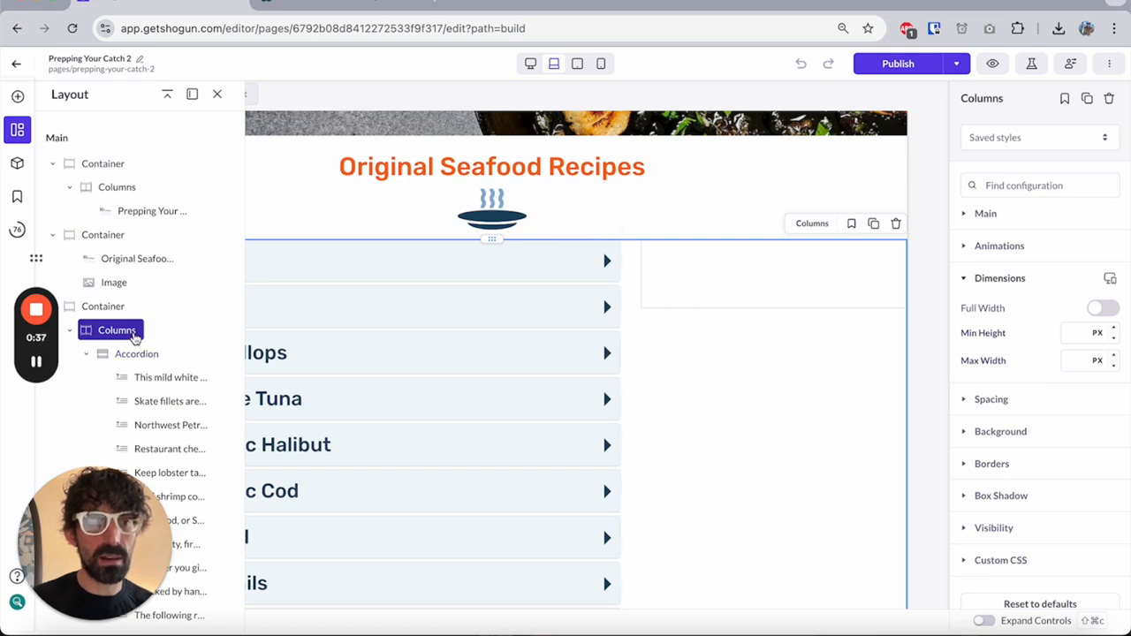
Select the container around the accordion columns and switch its max width unit to pixels
left_click(104, 308)
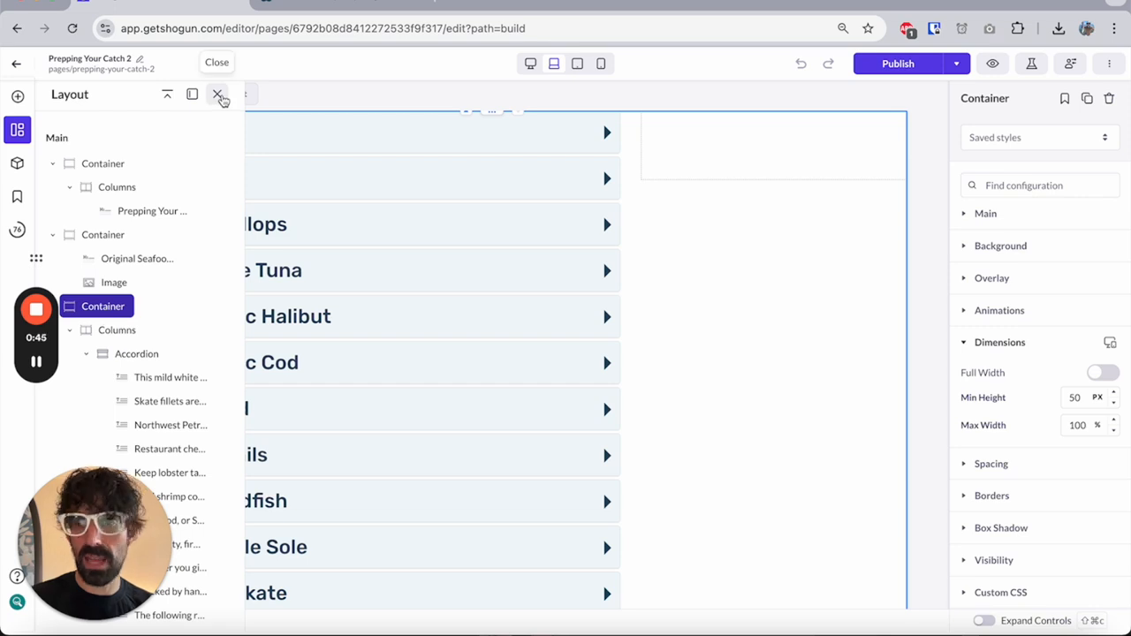
left_click(217, 95)
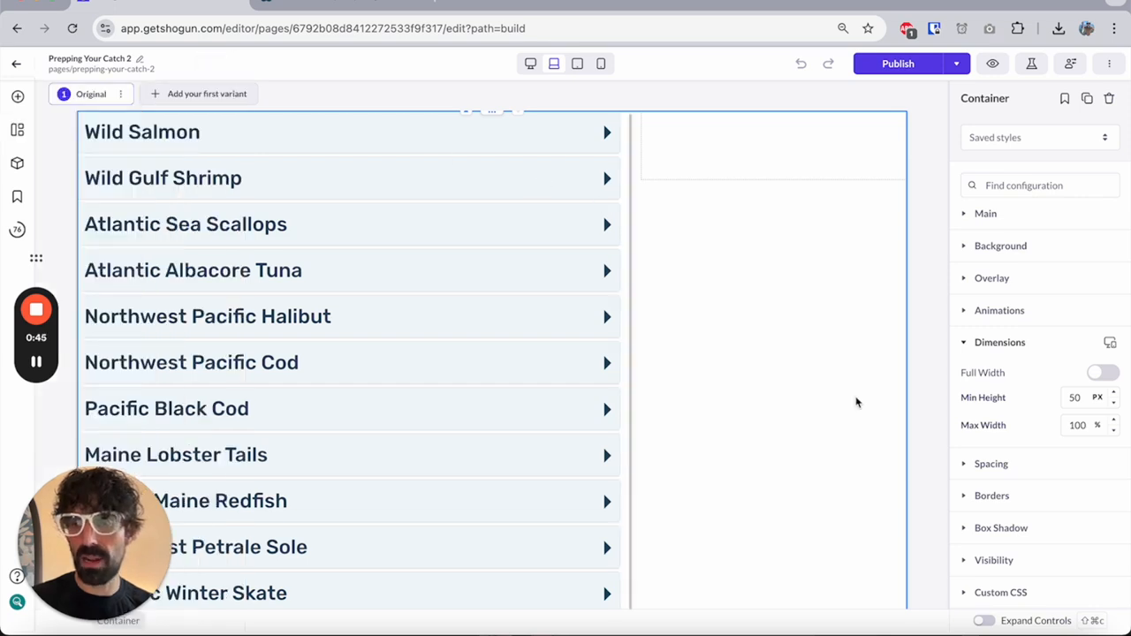
scroll(875, 403, "down", 1)
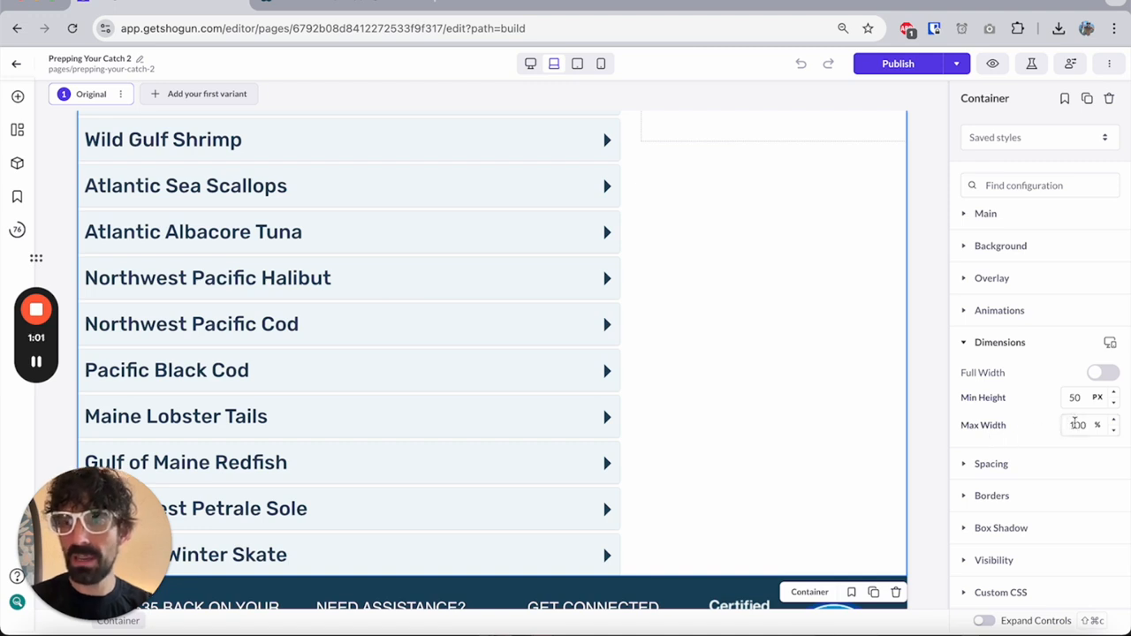
left_click(1098, 426)
left_click(1098, 443)
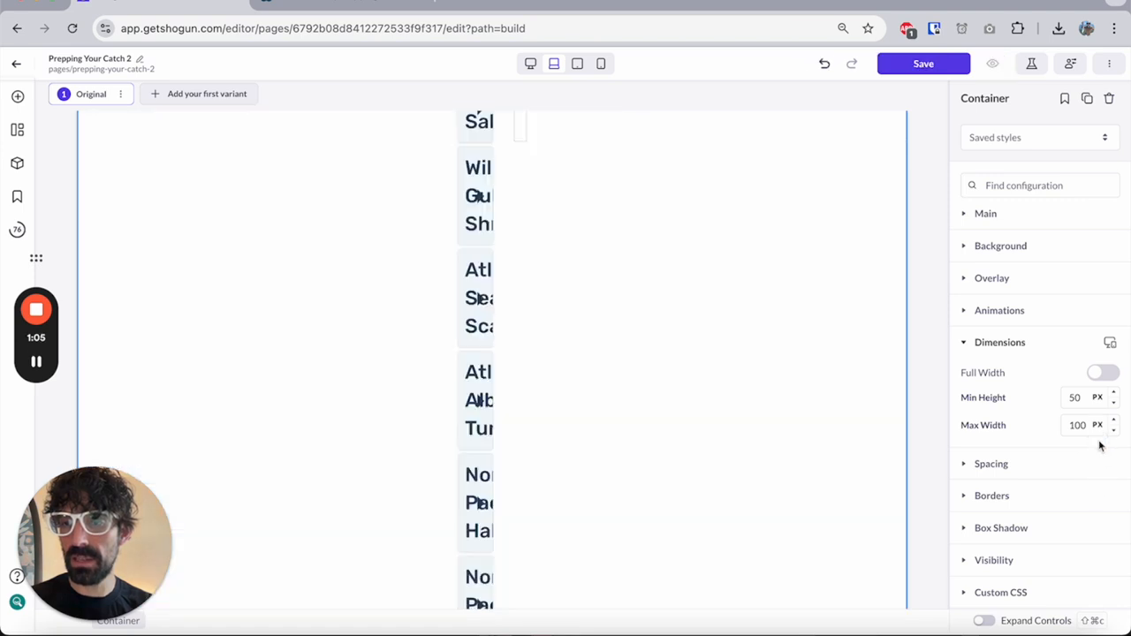
Set the accordion container's max width to 1200 px and save the page
double_click(1079, 426)
type("1200")
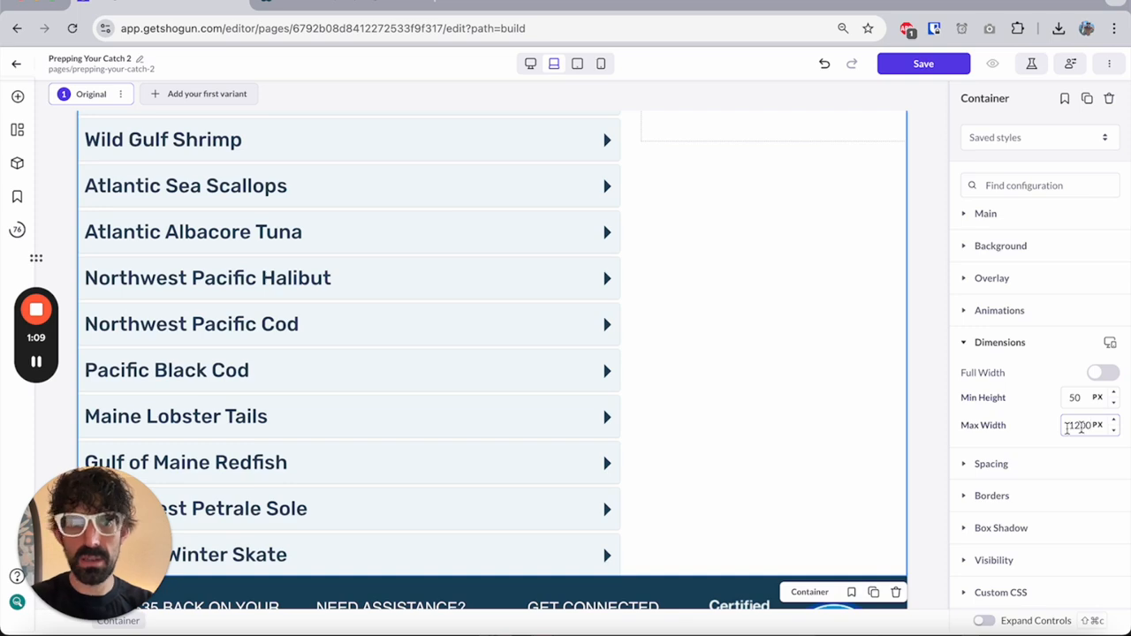
scroll(675, 393, "up", 5)
scroll(669, 384, "down", 1)
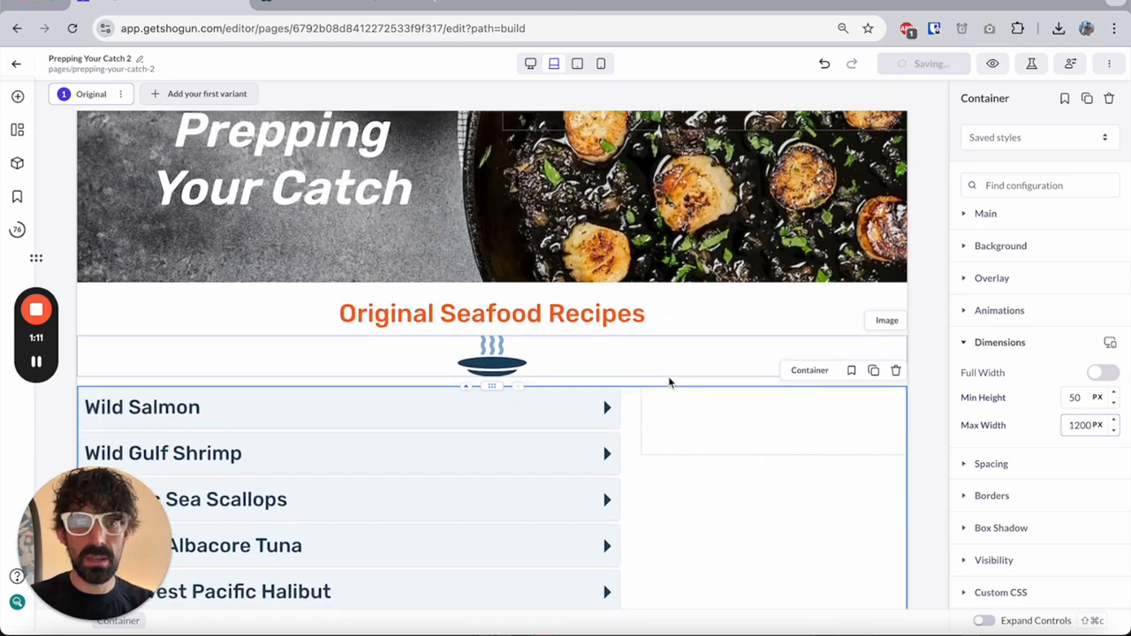
scroll(669, 382, "down", 1)
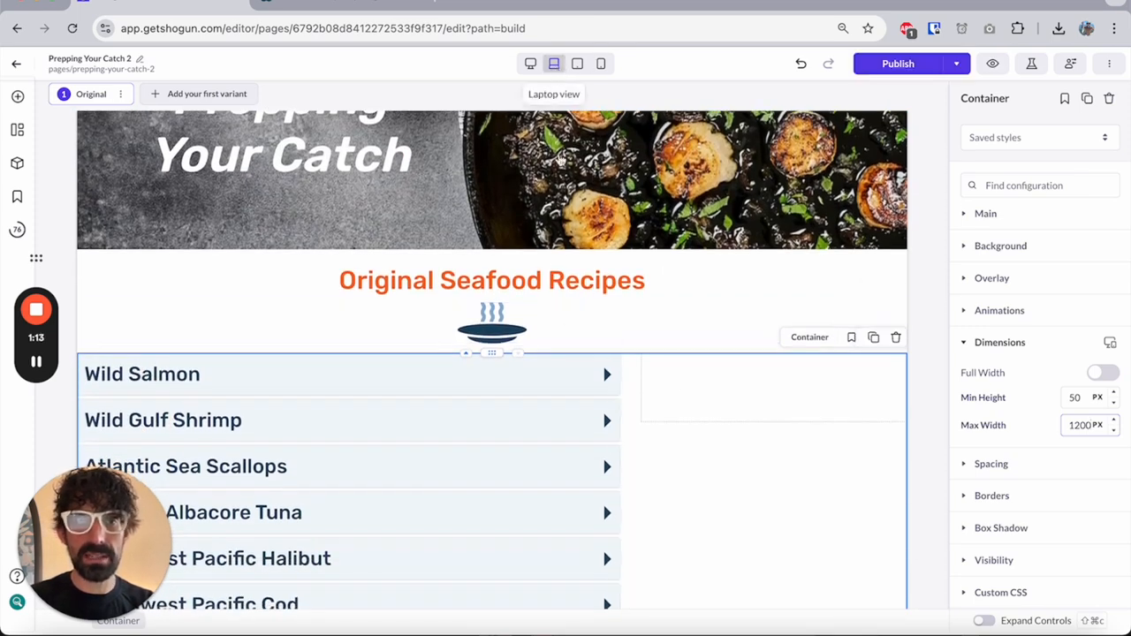
Set the accordion container's max width to 1100 px and compare the page in the desktop and laptop views
double_click(1076, 420)
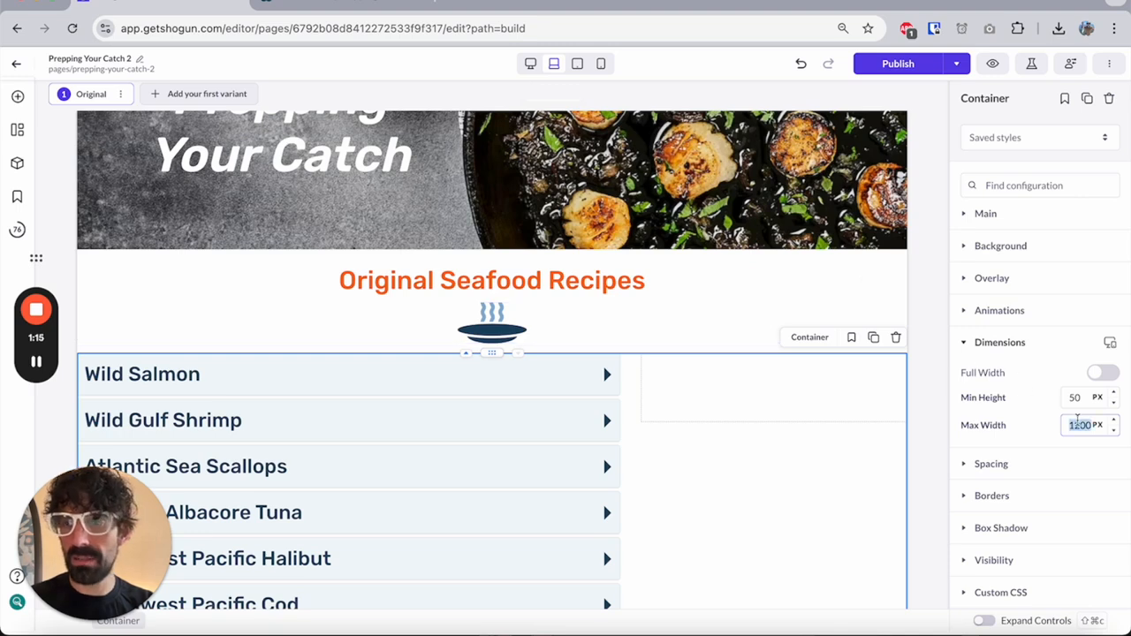
type("1100")
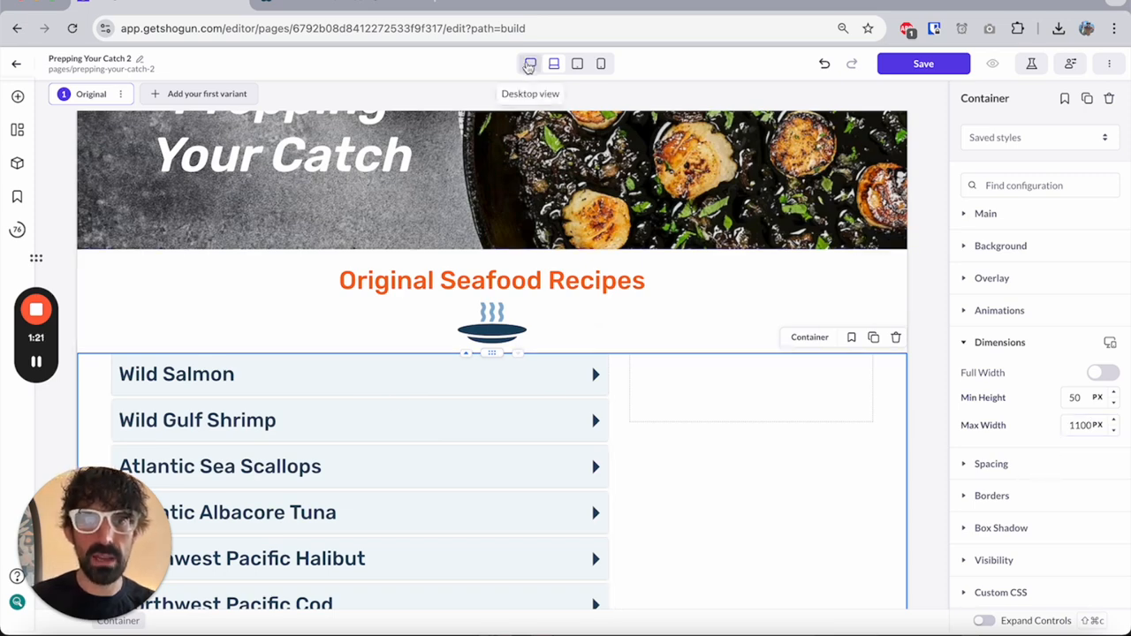
left_click(530, 64)
scroll(545, 296, "down", 3)
scroll(546, 296, "down", 2)
scroll(545, 295, "up", 5)
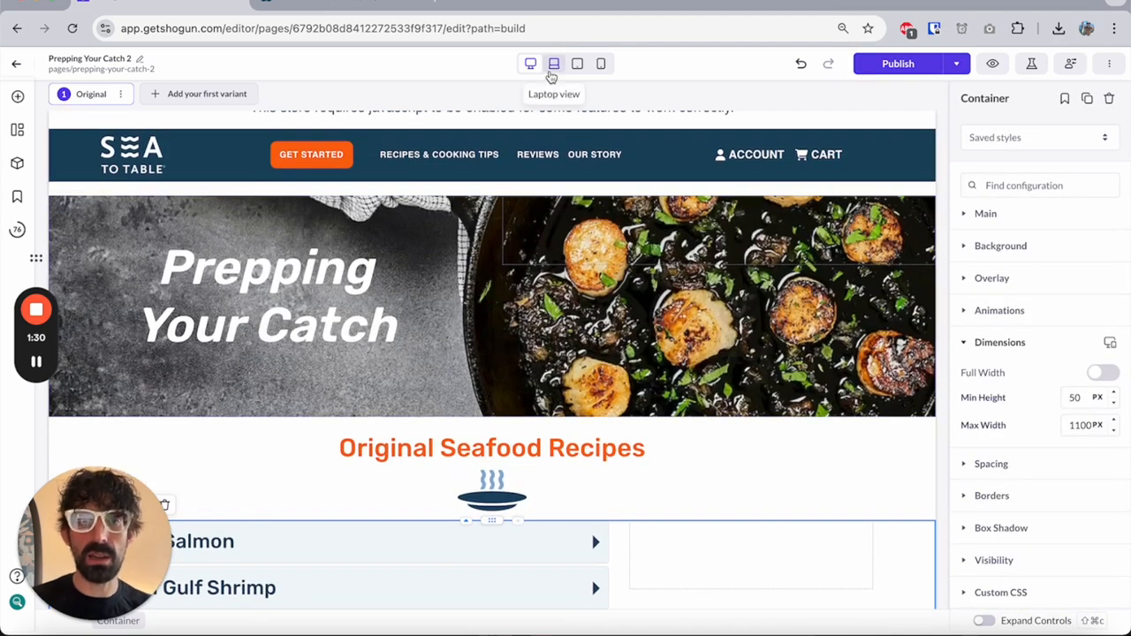
left_click(551, 74)
scroll(537, 224, "down", 4)
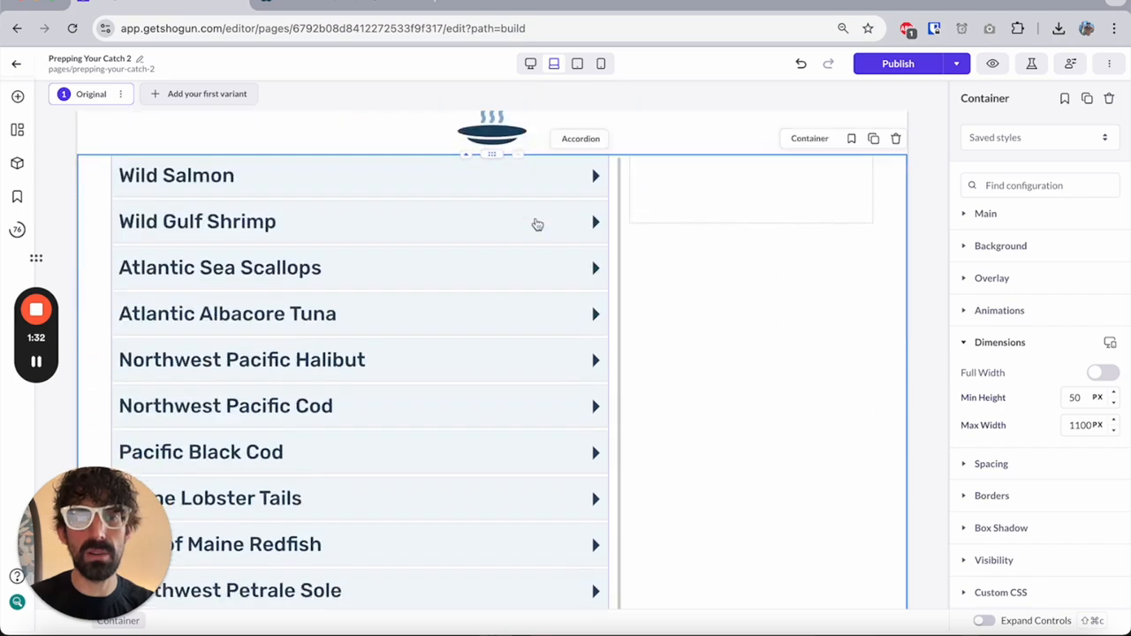
scroll(537, 225, "up", 3)
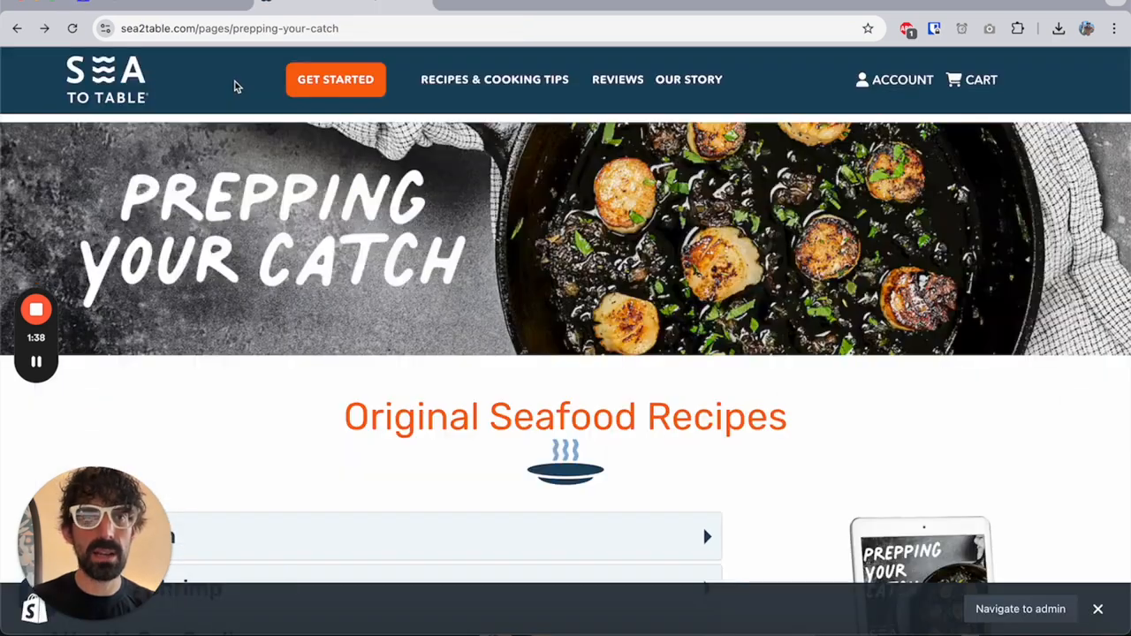
Examine the original Prepping Your Catch page from the recipe accordion down through the Seafood Cooking Tips section
scroll(315, 180, "down", 8)
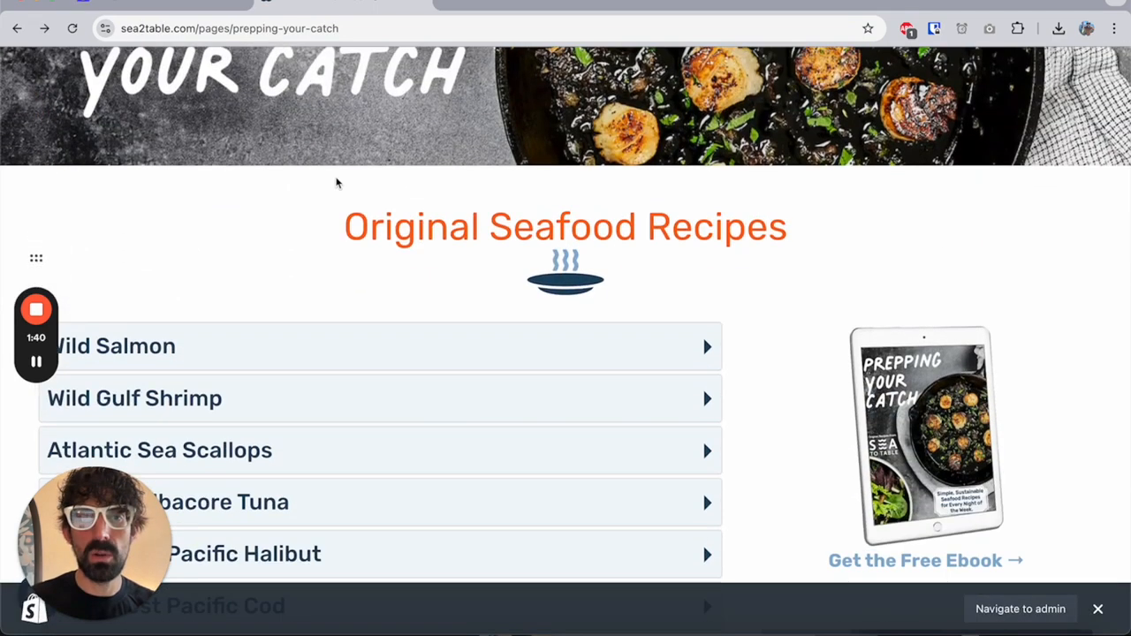
scroll(362, 205, "down", 2)
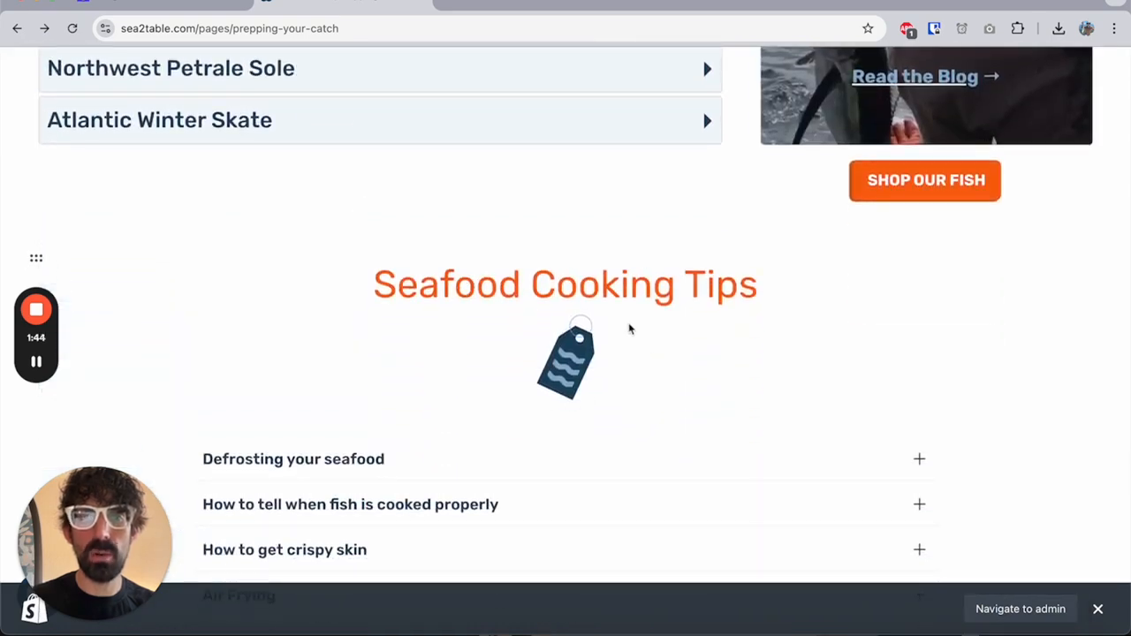
scroll(629, 329, "down", 8)
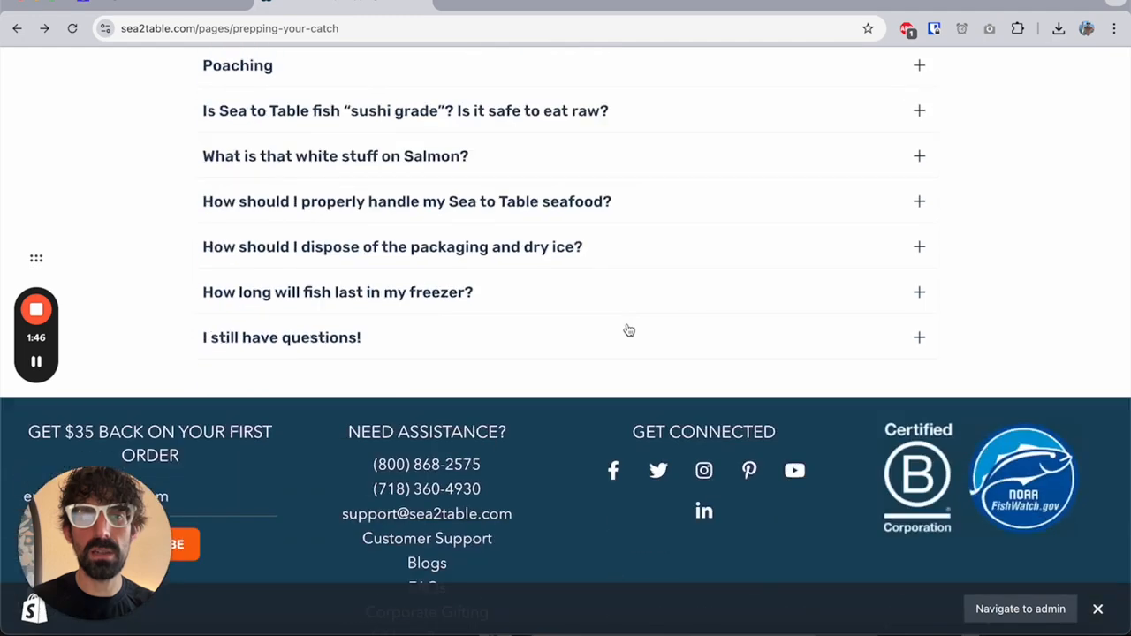
scroll(628, 330, "up", 6)
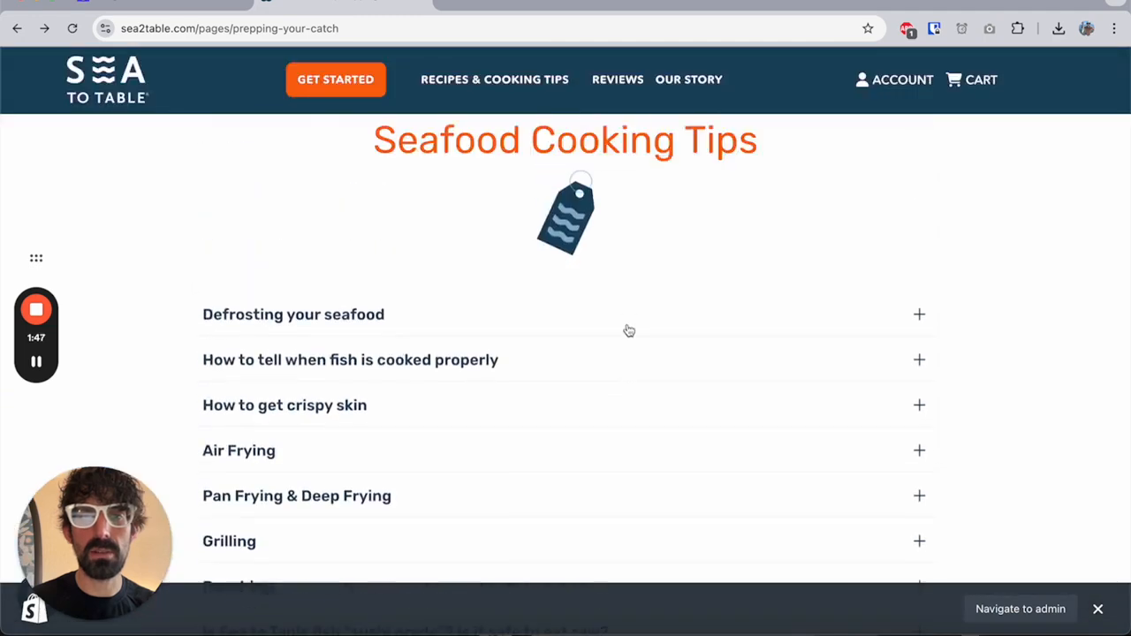
Return to the Shogun editor and add a container below the recipe accordion, just above the footer
left_click(127, 5)
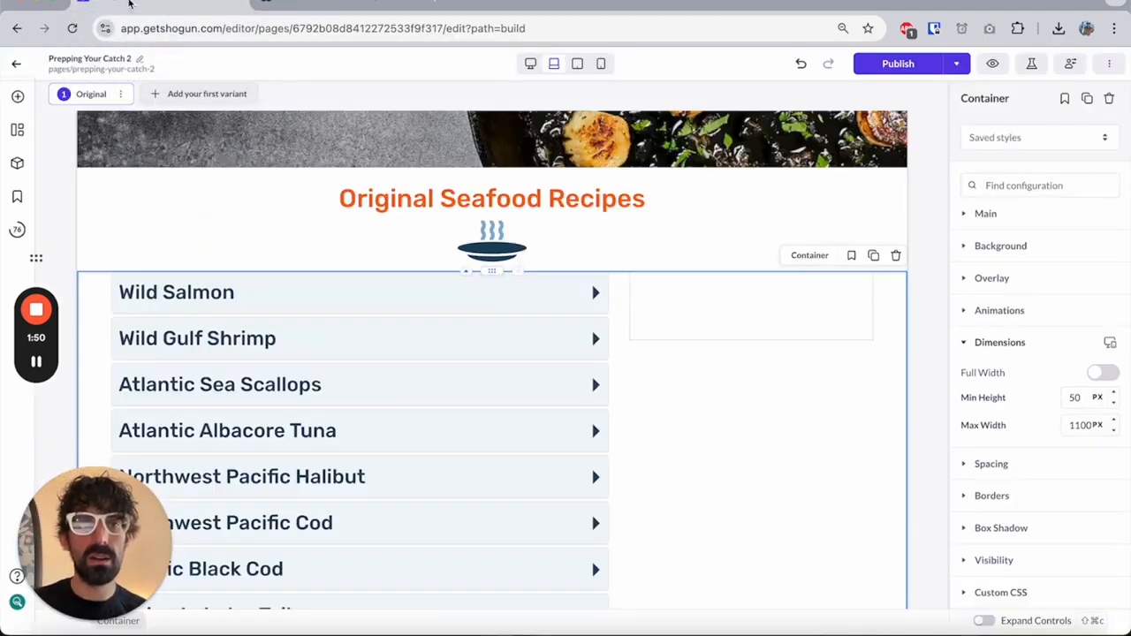
left_click(17, 96)
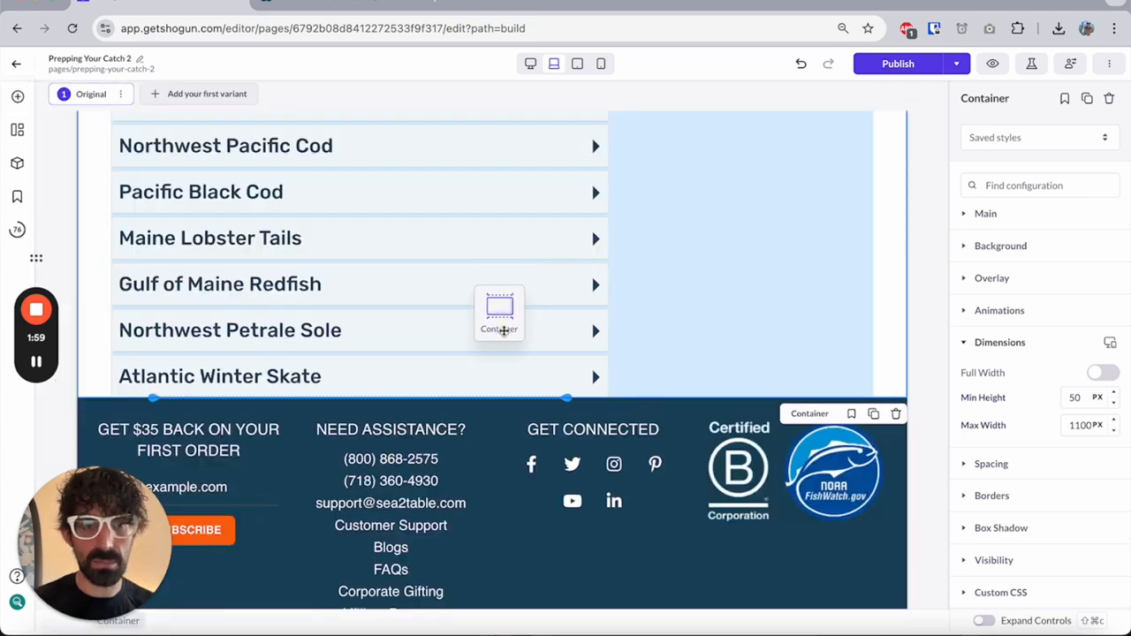
left_click_drag(499, 311, 481, 407)
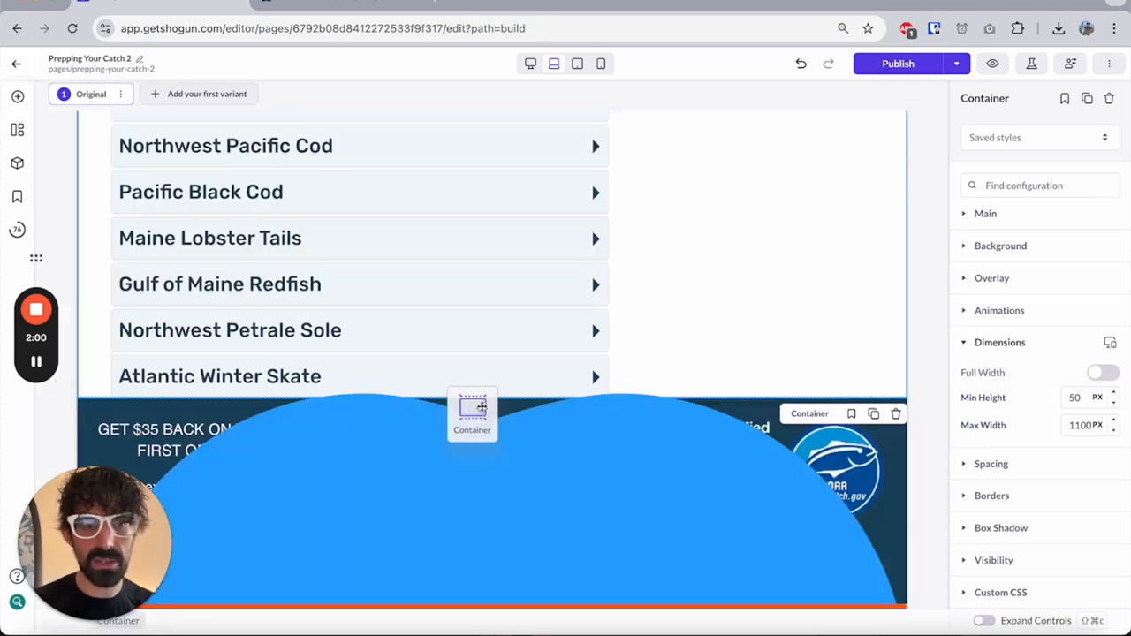
left_click_drag(482, 407, 503, 407)
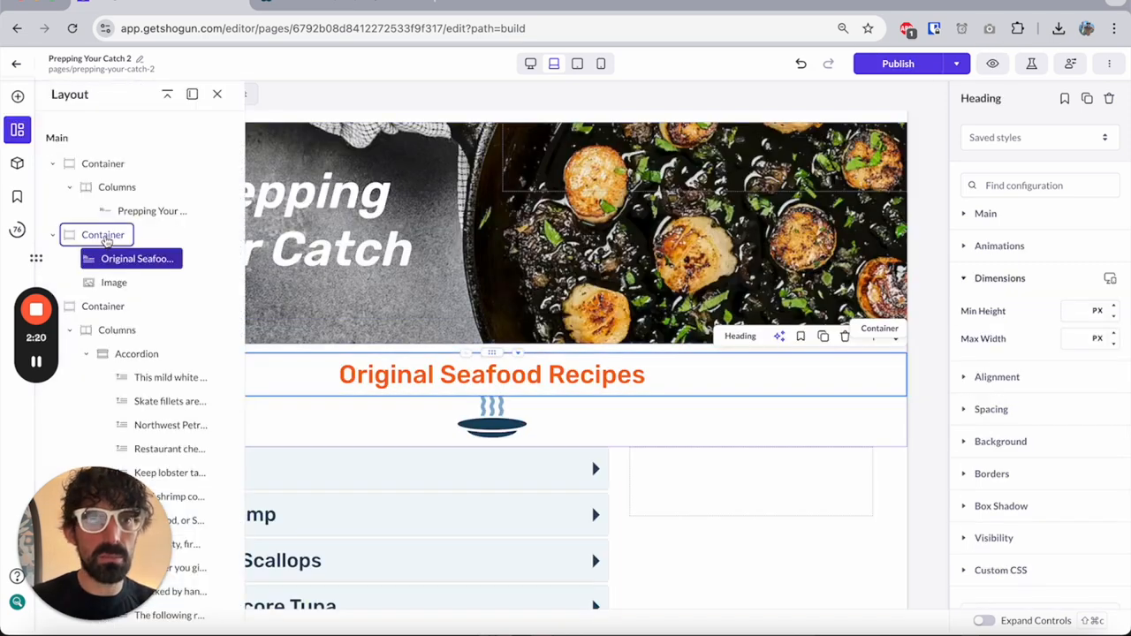
Duplicate the Original Seafood Recipes heading container into the new container below the recipe accordion and retitle the copy Seafood Cooking Tips
left_click(97, 234)
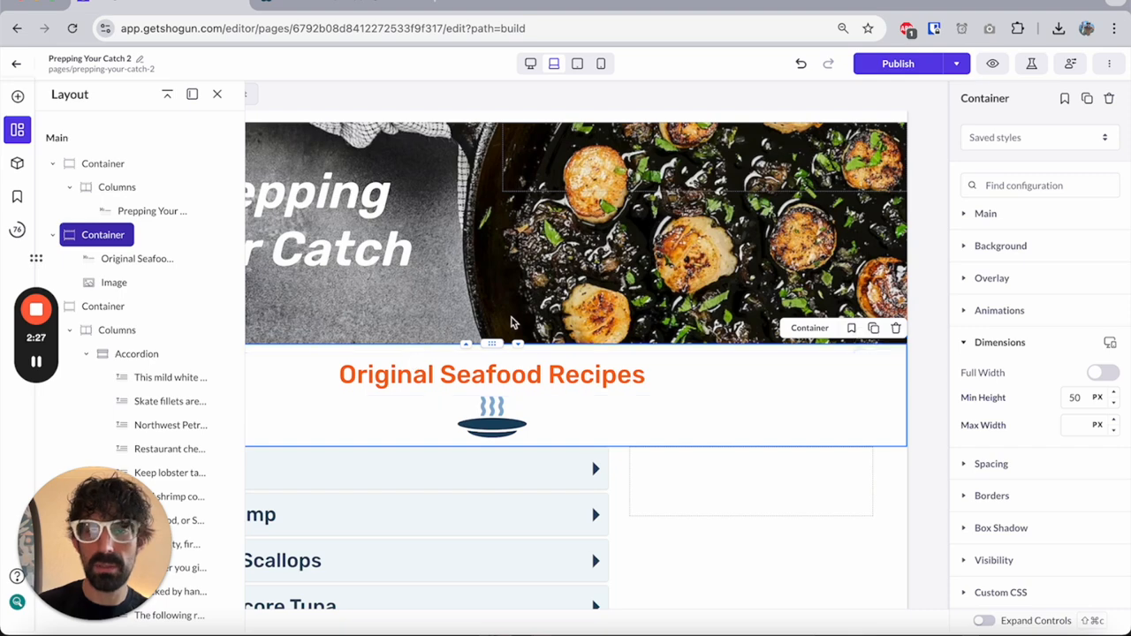
left_click(873, 329)
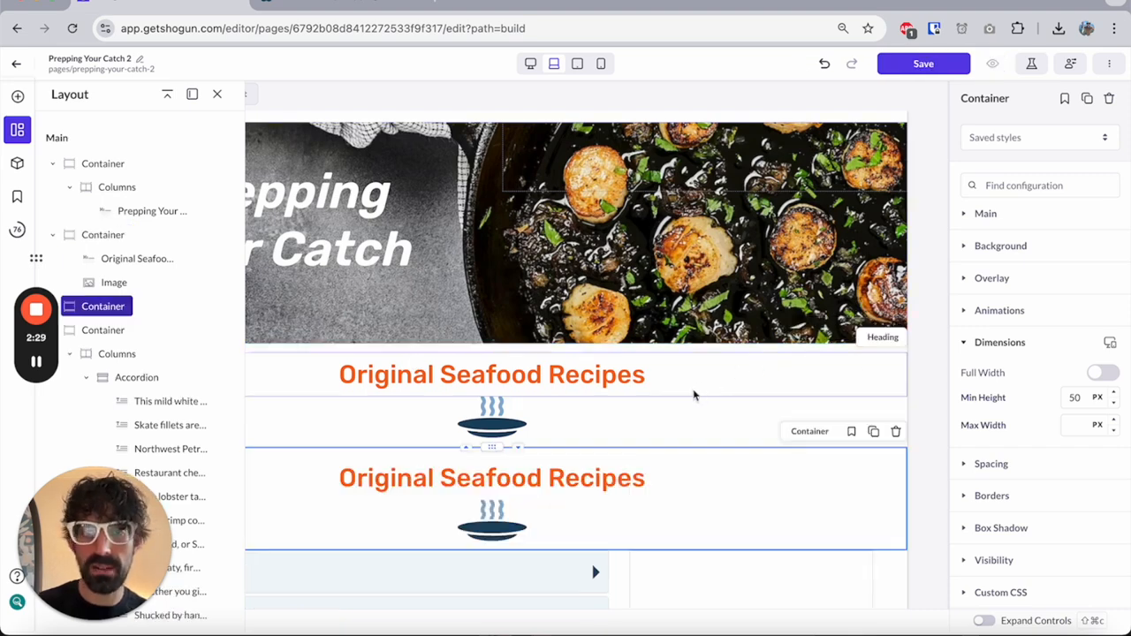
left_click_drag(492, 292, 518, 465)
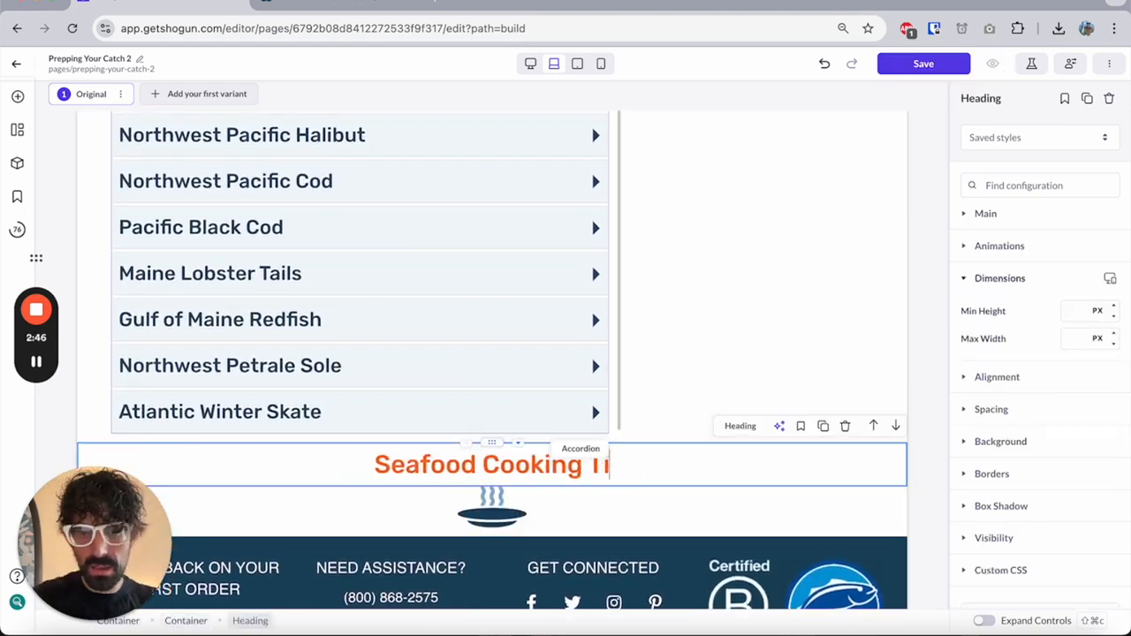
type("ps")
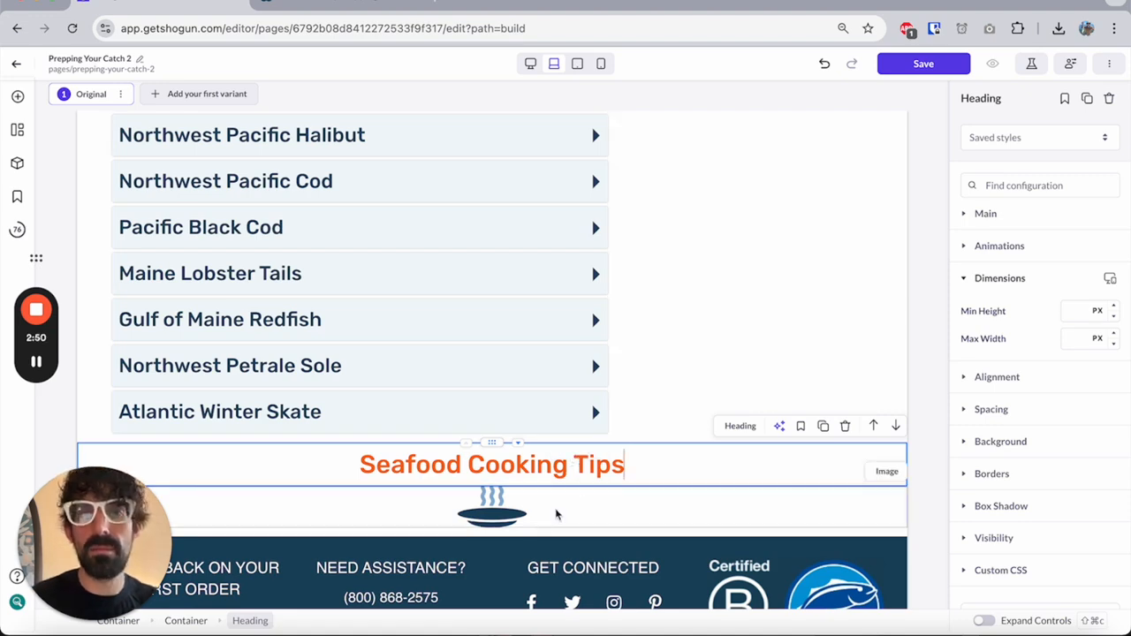
Replace the plate image under the Seafood Cooking Tips heading with an uploaded tag image and save the page
left_click(496, 516)
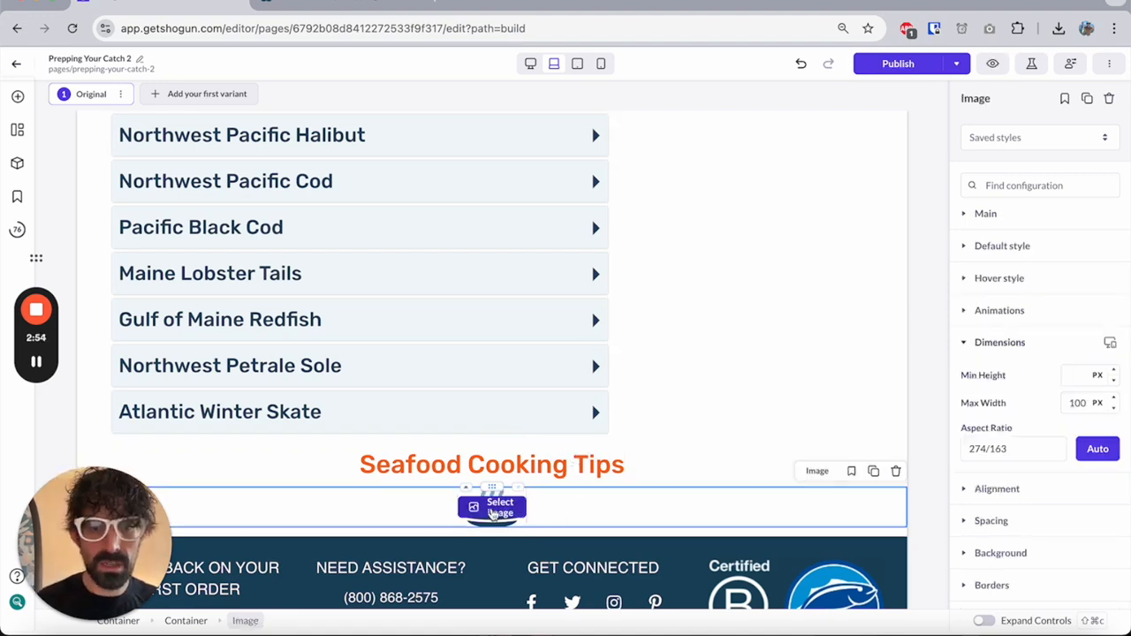
left_click(495, 511)
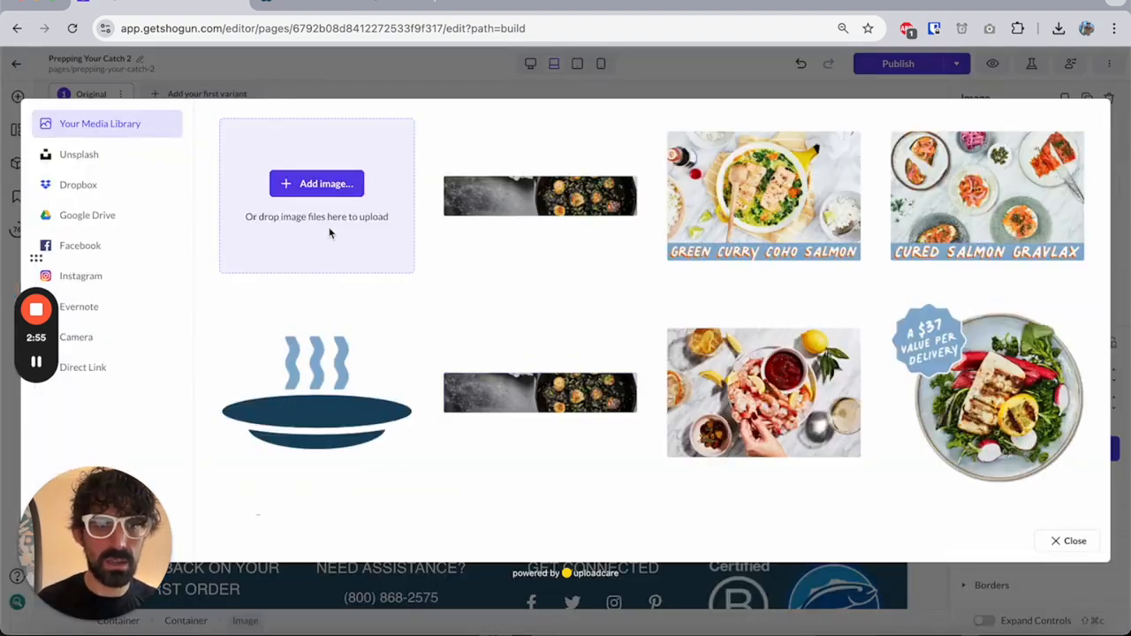
left_click(316, 184)
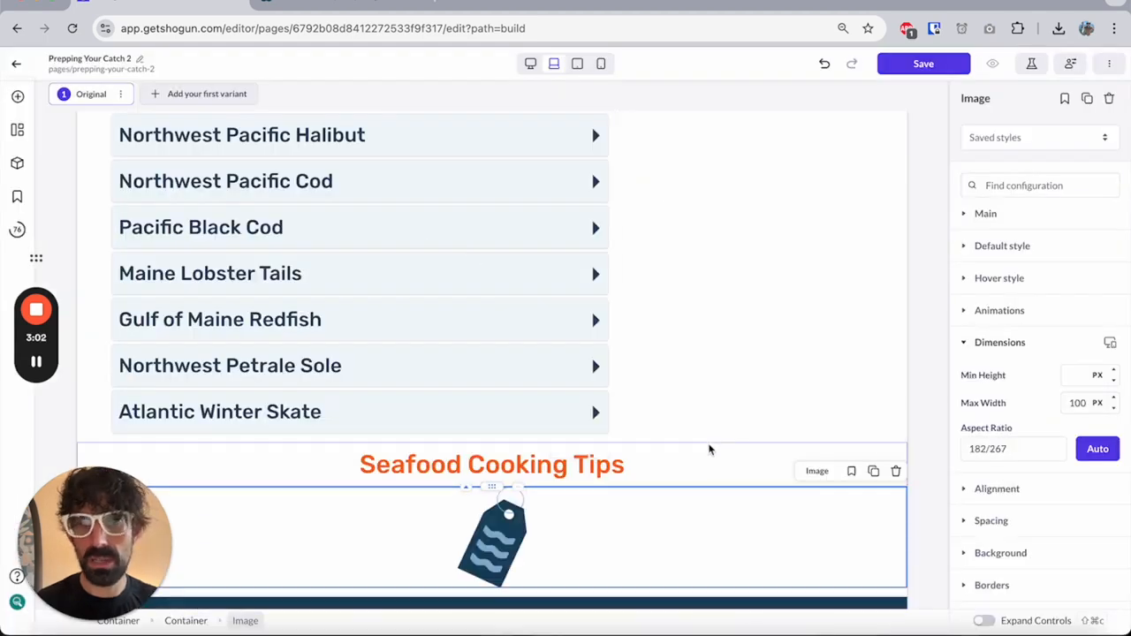
scroll(707, 446, "down", 2)
scroll(504, 404, "up", 6)
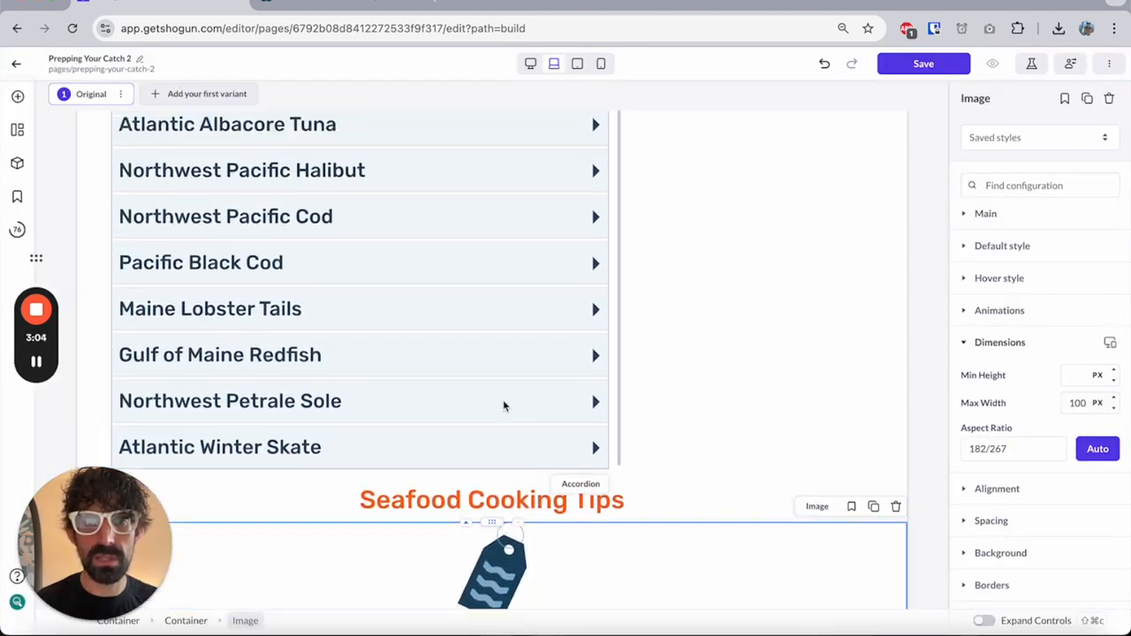
scroll(505, 406, "up", 1)
scroll(504, 404, "down", 1)
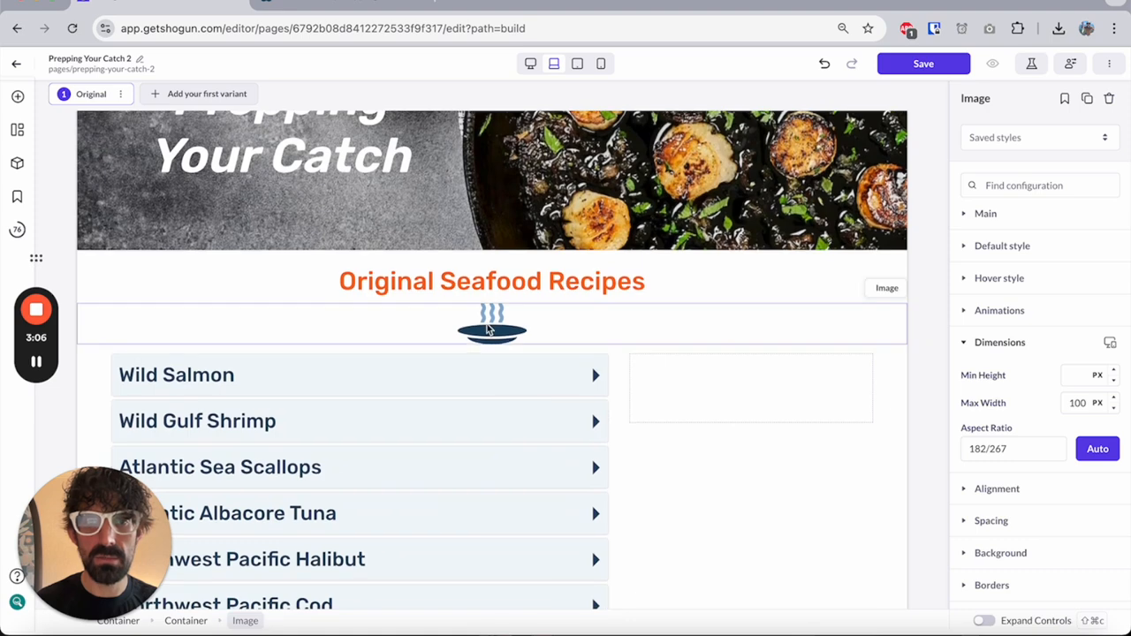
key("super+s")
Set the tag image's max width to 80 px
scroll(547, 467, "down", 6)
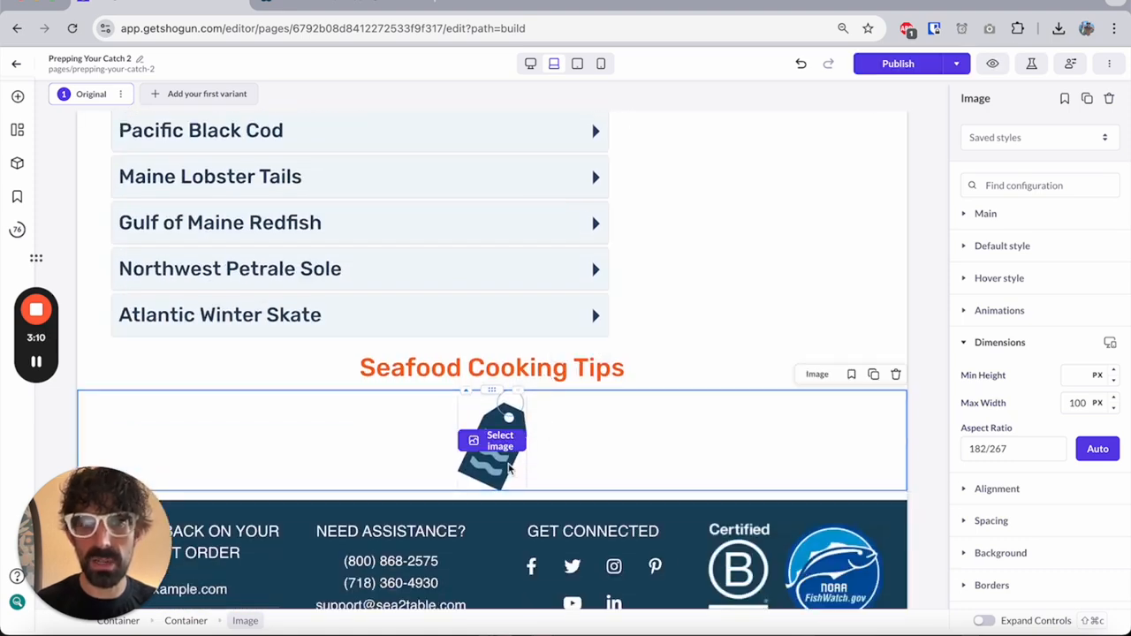
double_click(1078, 403)
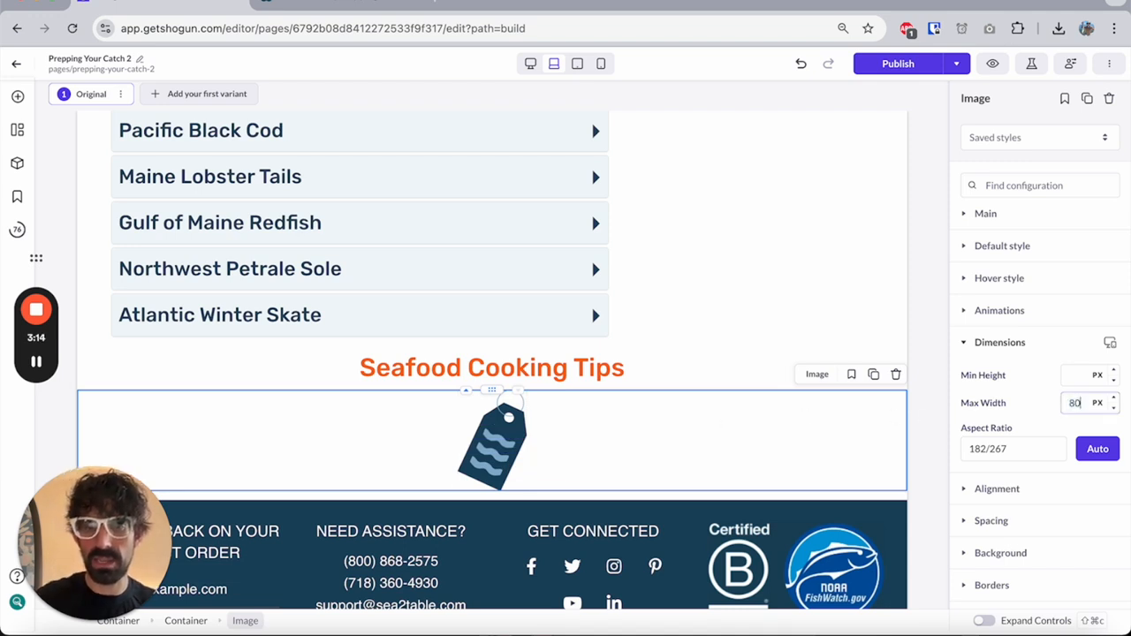
type("80")
key("Return")
Add a container below the tag image and place an accordion inside it
scroll(668, 399, "down", 1)
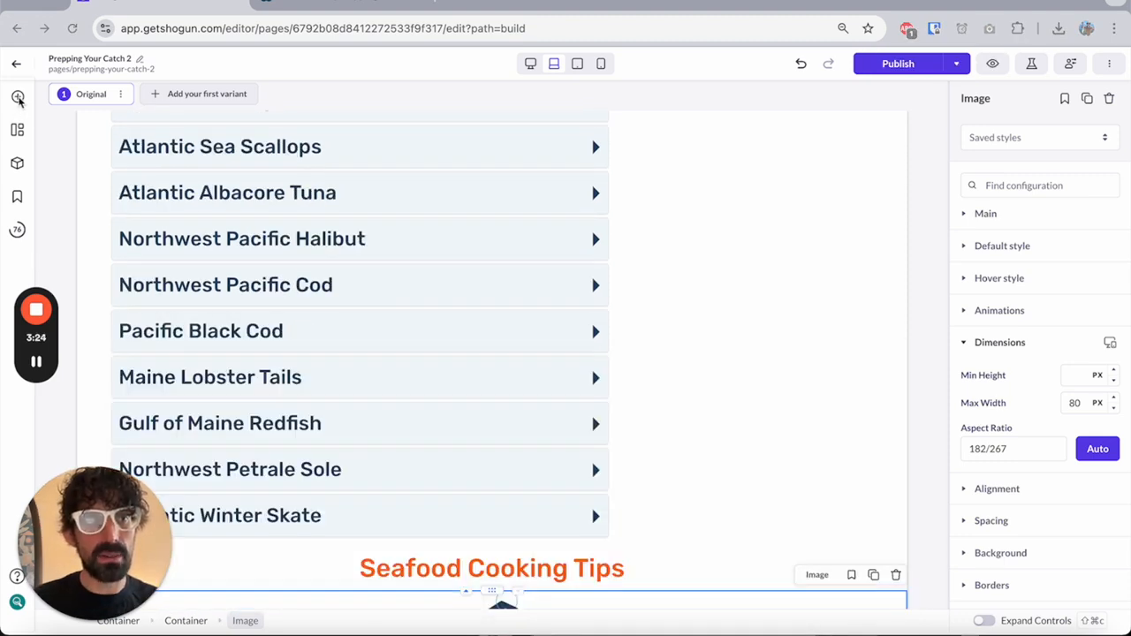
left_click(18, 99)
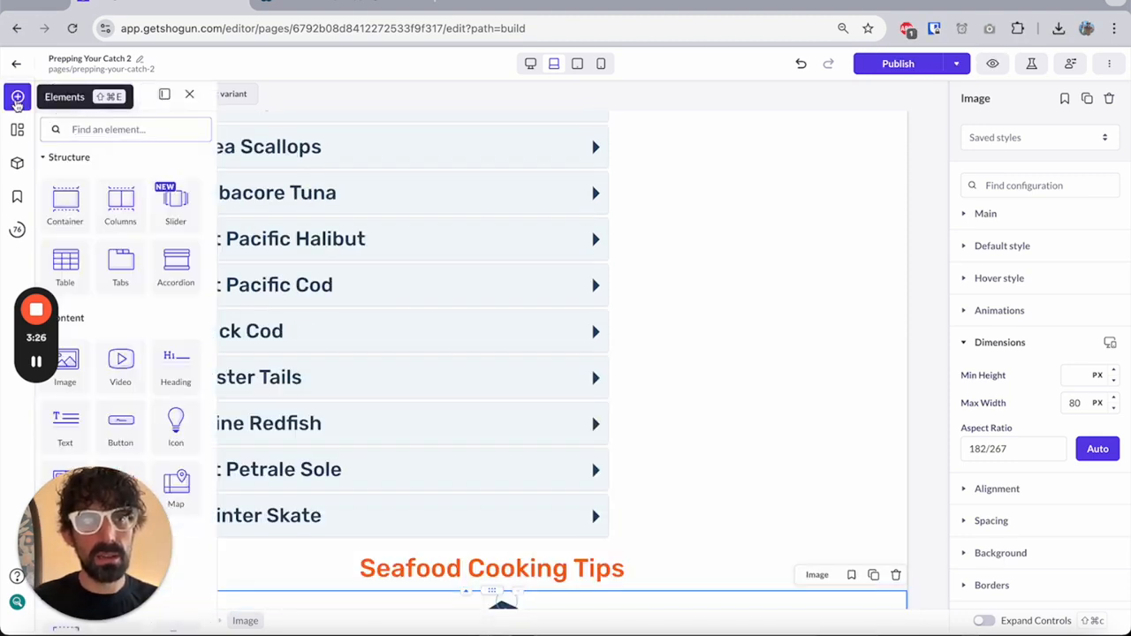
left_click_drag(66, 201, 344, 397)
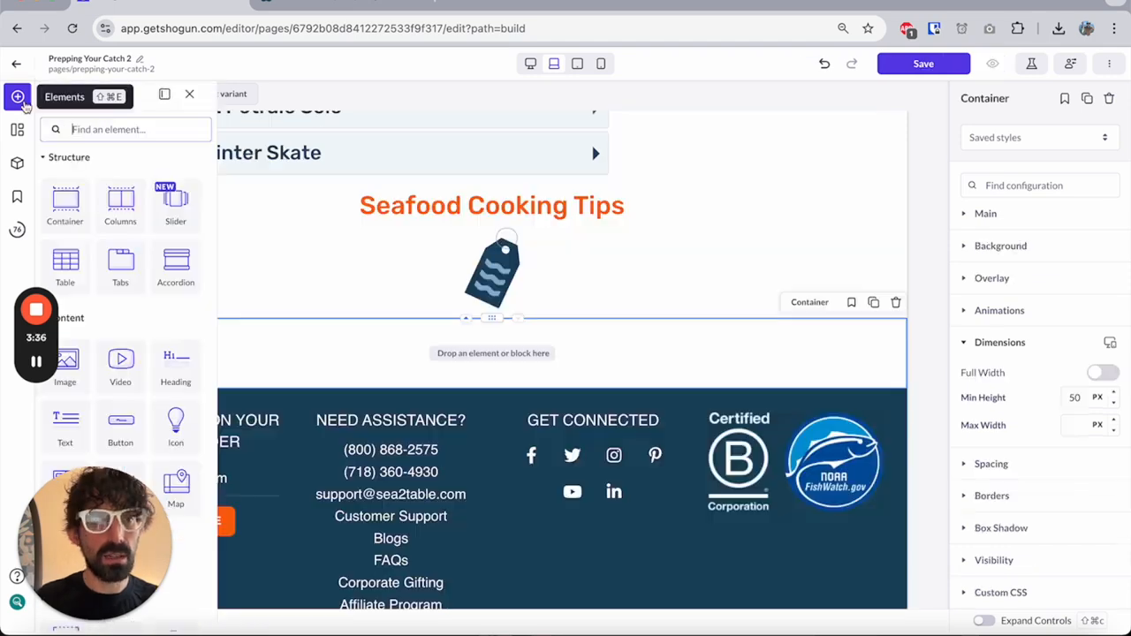
left_click_drag(174, 265, 495, 349)
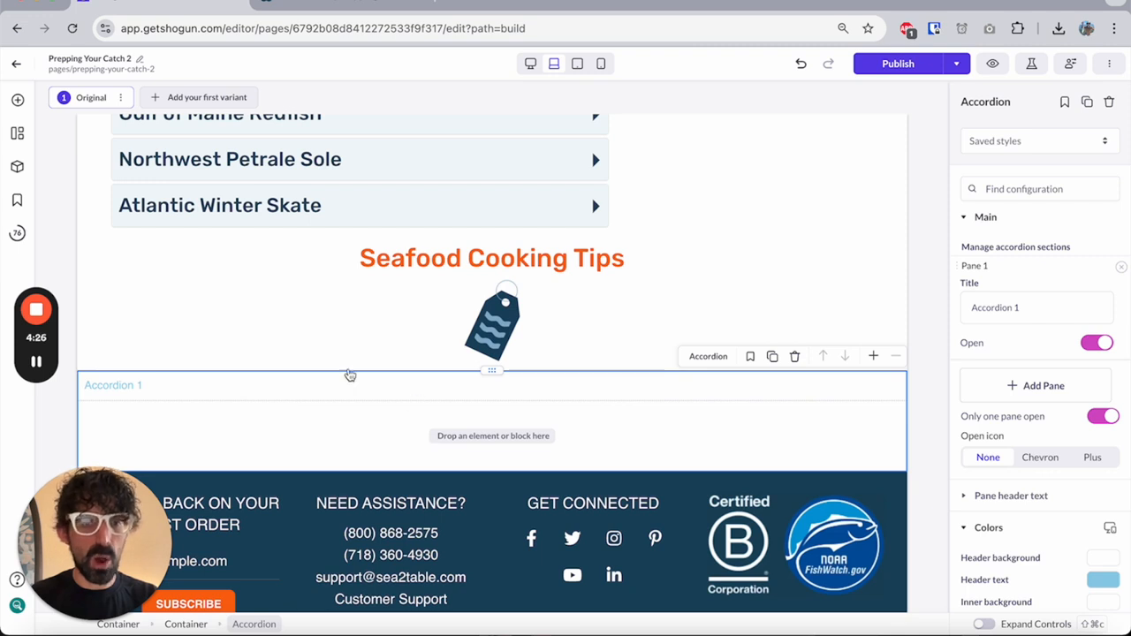
Add a text element inside the new accordion's pane and fill it with the original page's seafood defrosting instructions
left_click(18, 99)
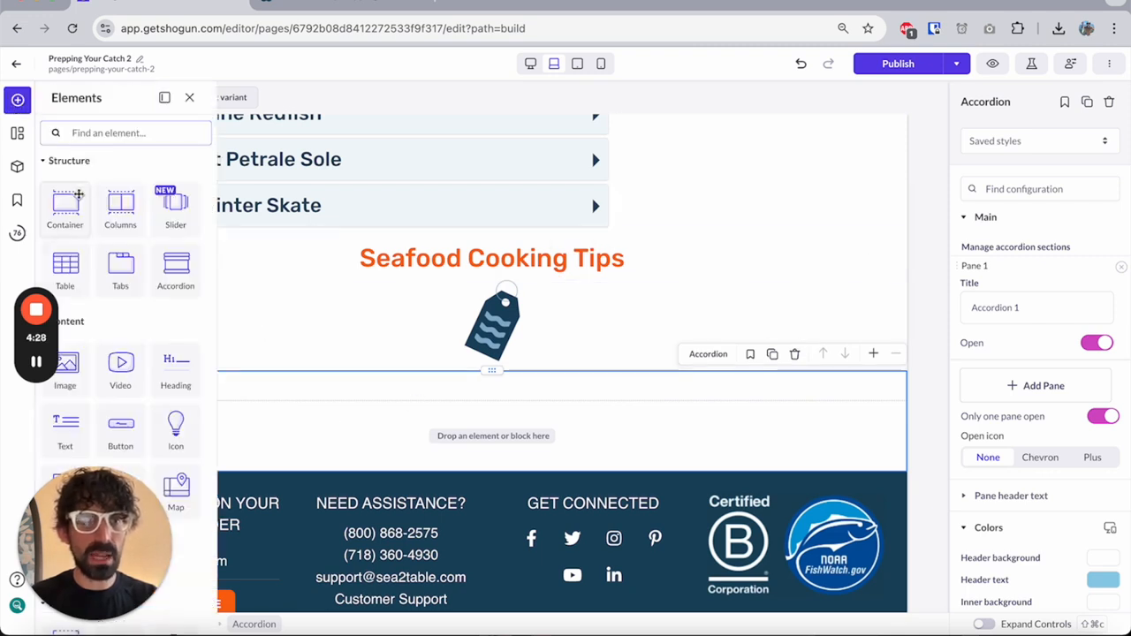
left_click_drag(164, 368, 307, 428)
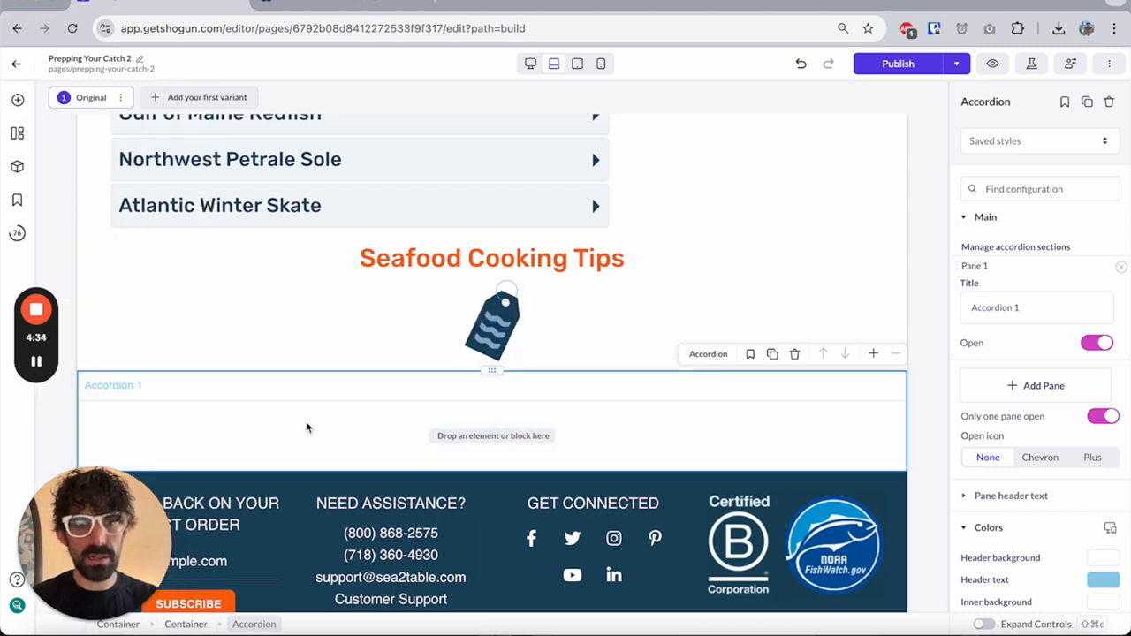
left_click(366, 411)
key("super+a")
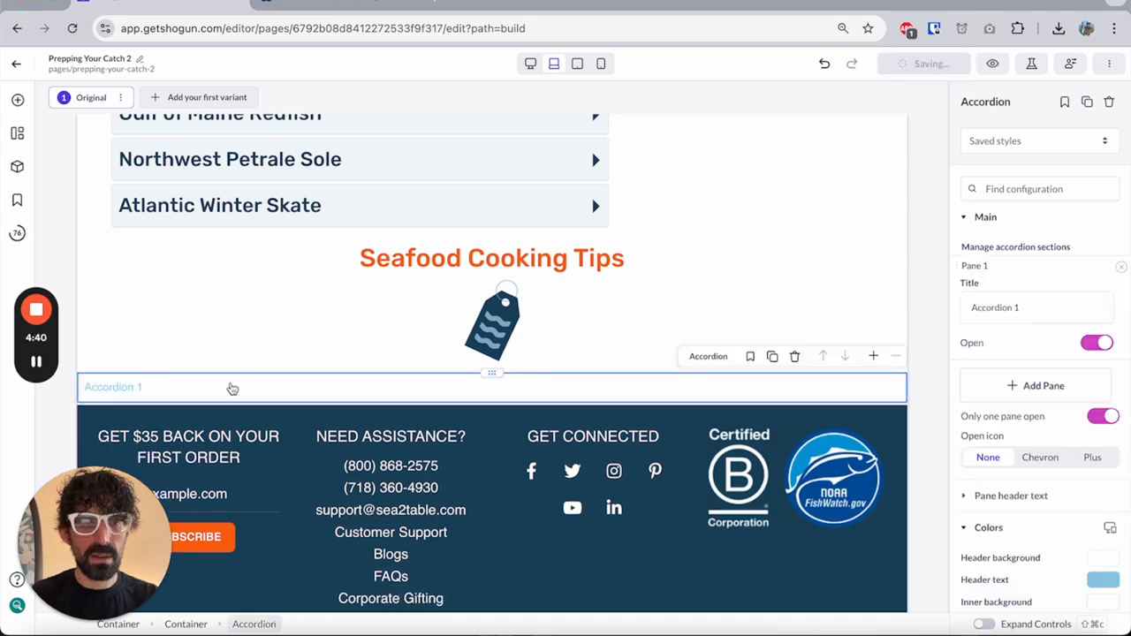
Title the accordion's first pane Defrosting your seafood and turn off its Open setting
left_click(230, 389)
left_click(1034, 316)
key("super+a")
type("De")
type("fr")
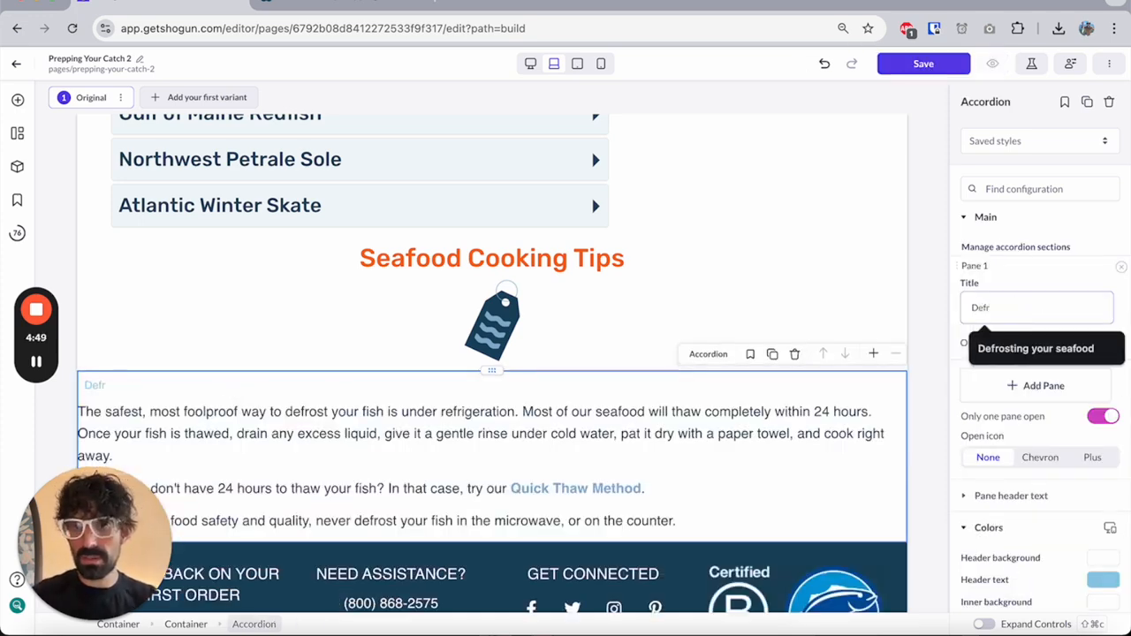
left_click(1036, 348)
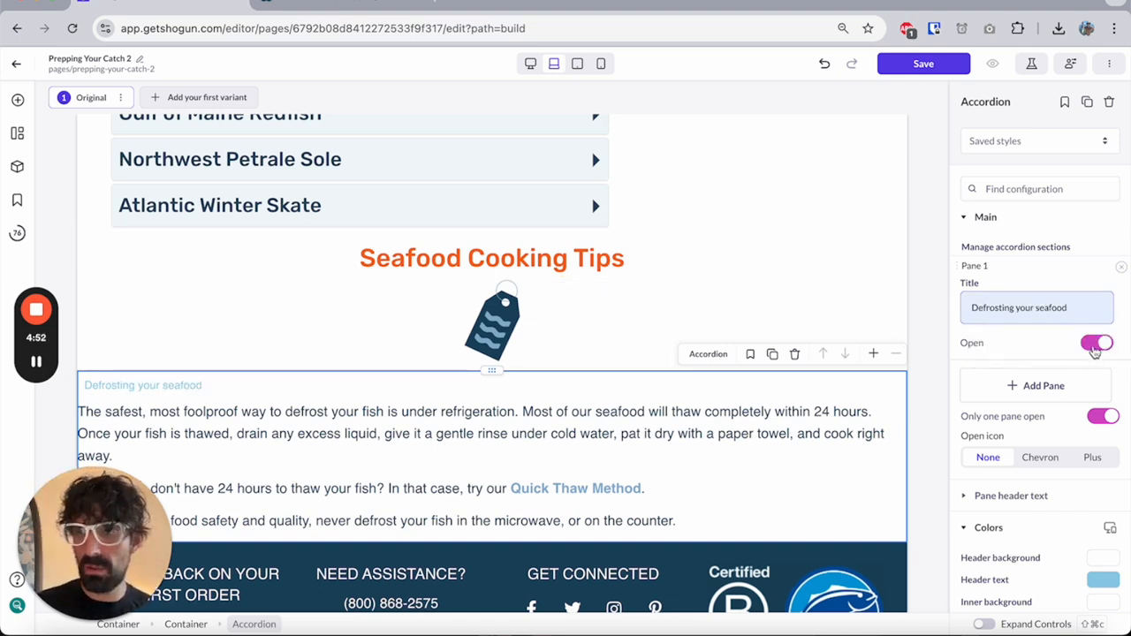
left_click(1094, 344)
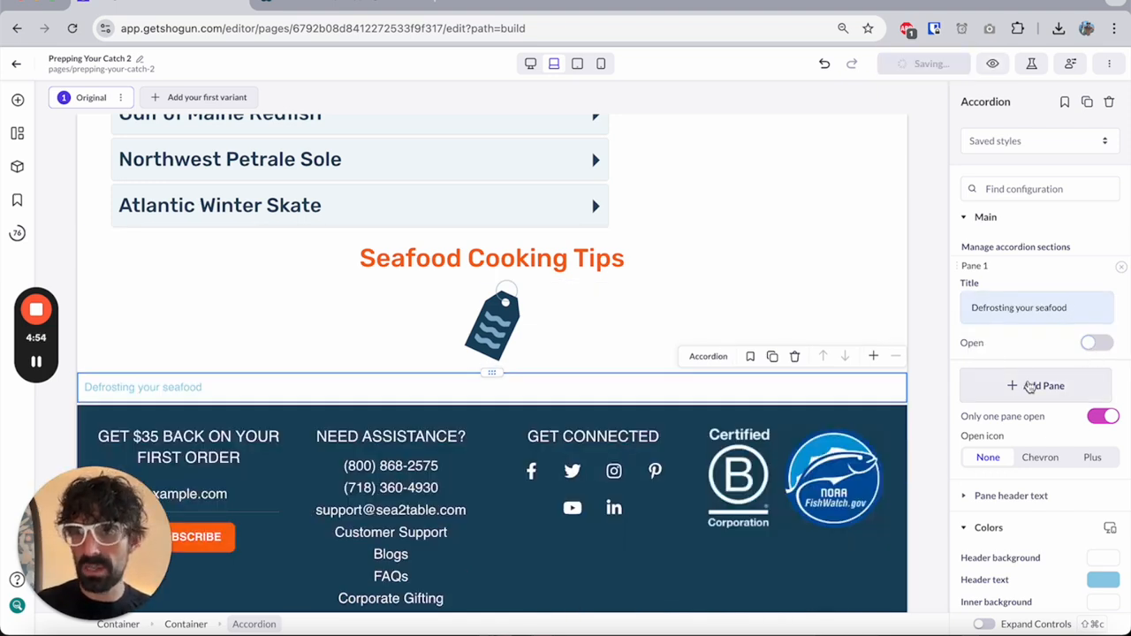
Change the accordion's header text color to the dark blue swatch, hex 1A4760
scroll(1030, 387, "down", 1)
left_click(1103, 498)
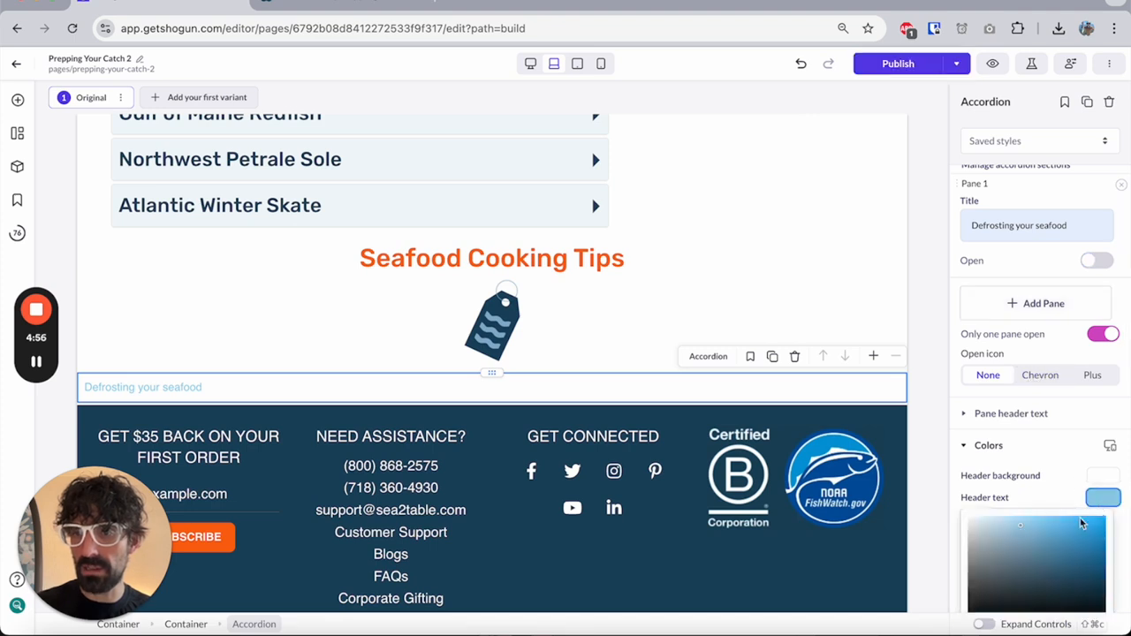
scroll(1072, 518, "down", 2)
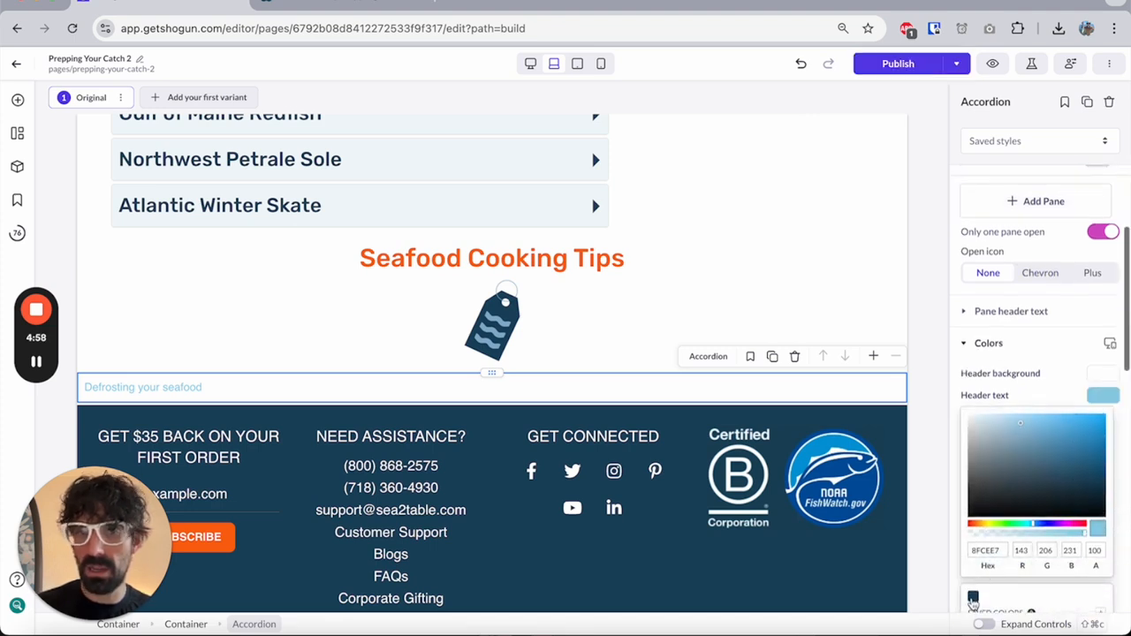
left_click(973, 598)
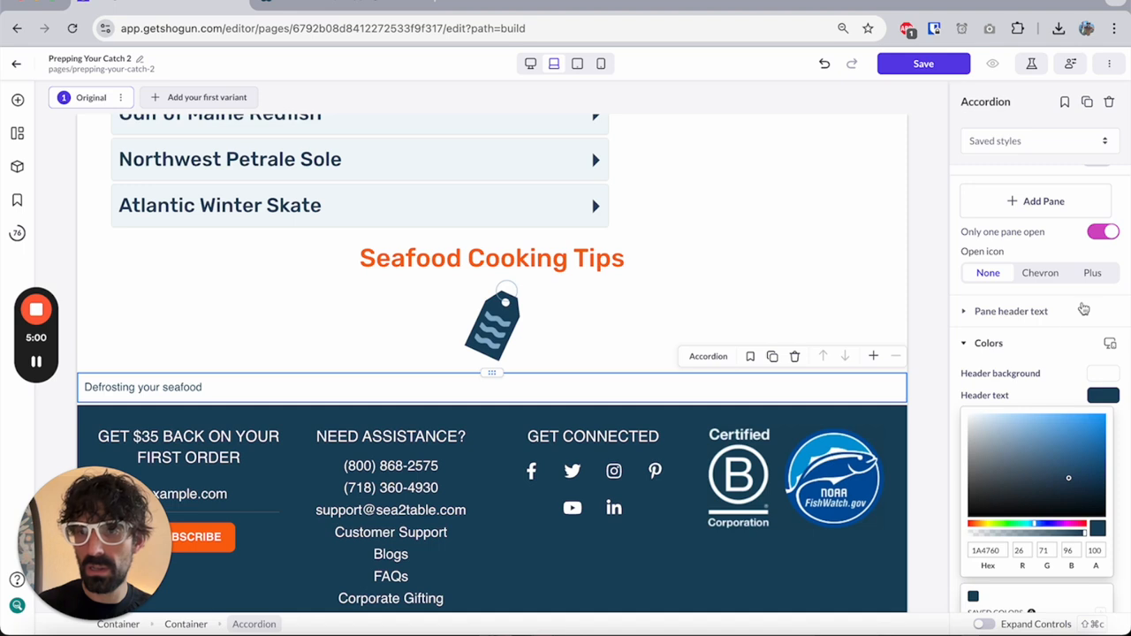
Set the accordion's pane header text to the Rubik font, weight 600, size 22 px
left_click(1084, 310)
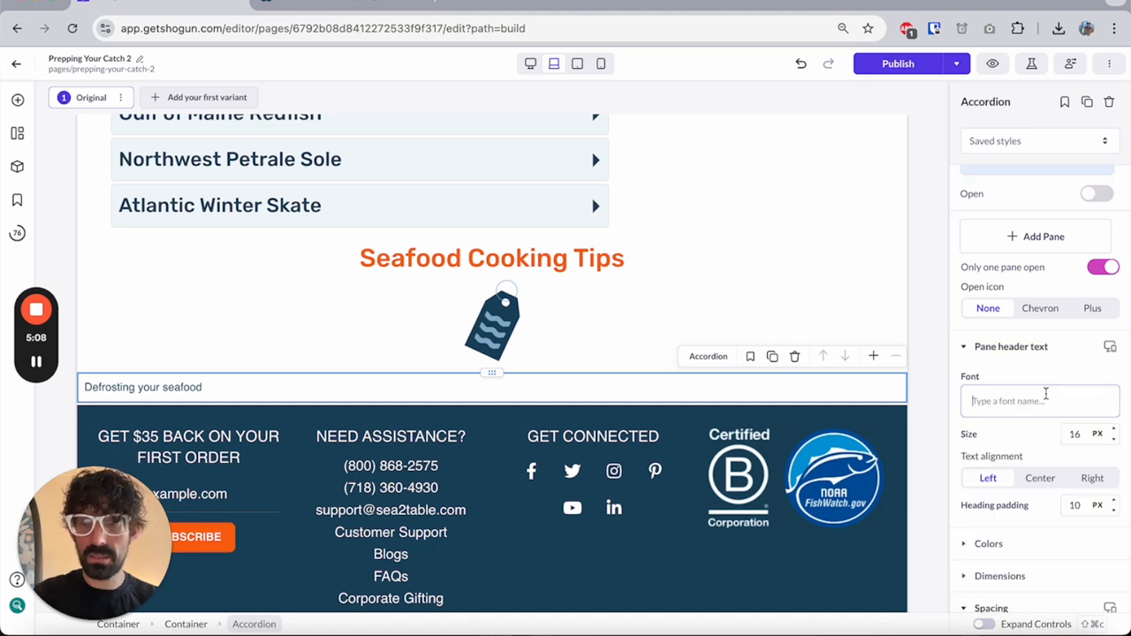
left_click(1046, 394)
type("Rubik")
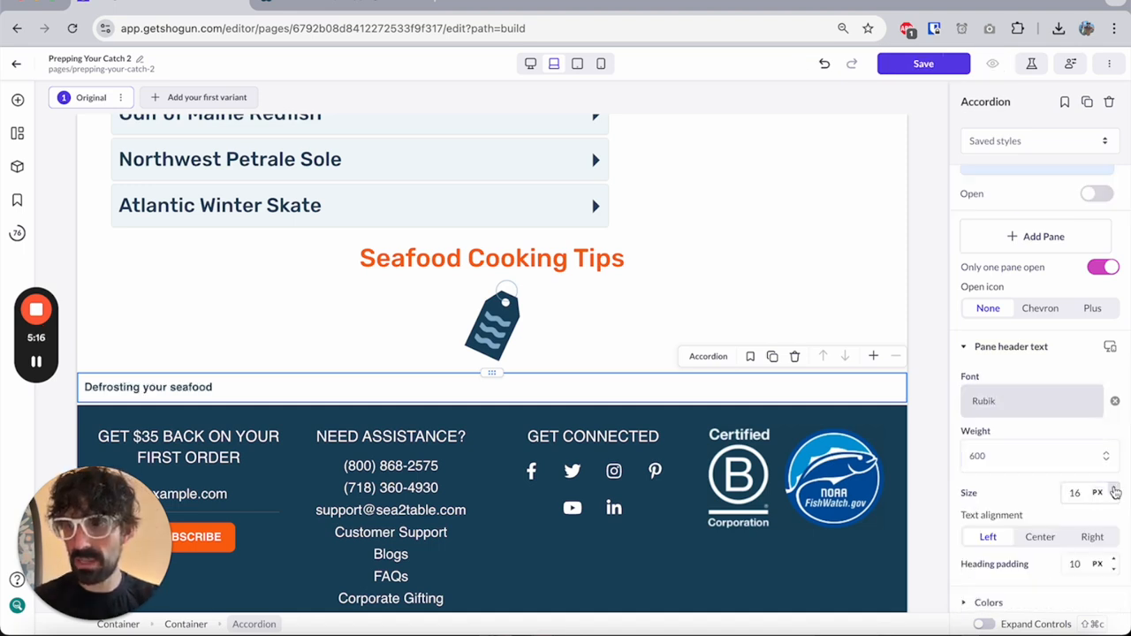
left_click(1113, 488)
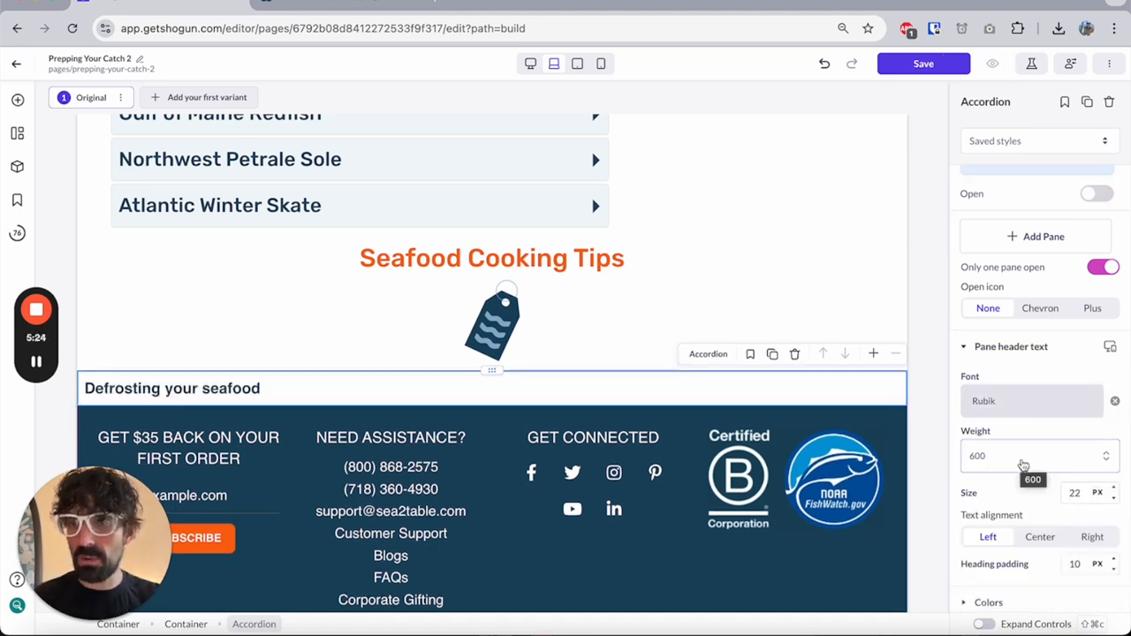
Set the accordion's open icon to Plus and expand the Defrosting your seafood pane to check it
scroll(1023, 466, "up", 1)
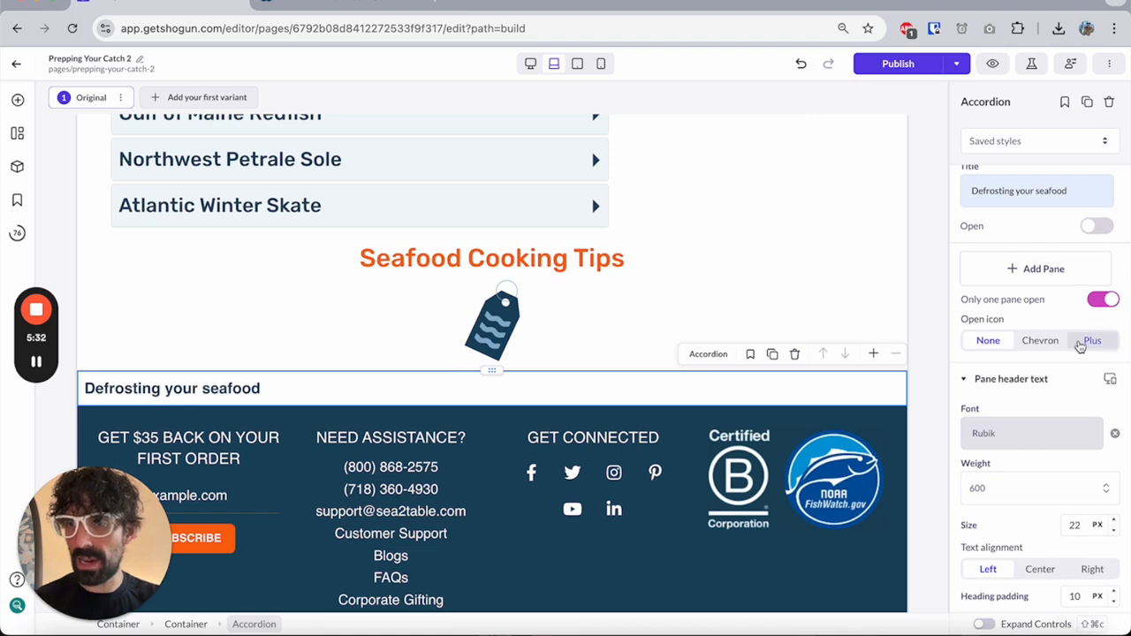
left_click(1092, 340)
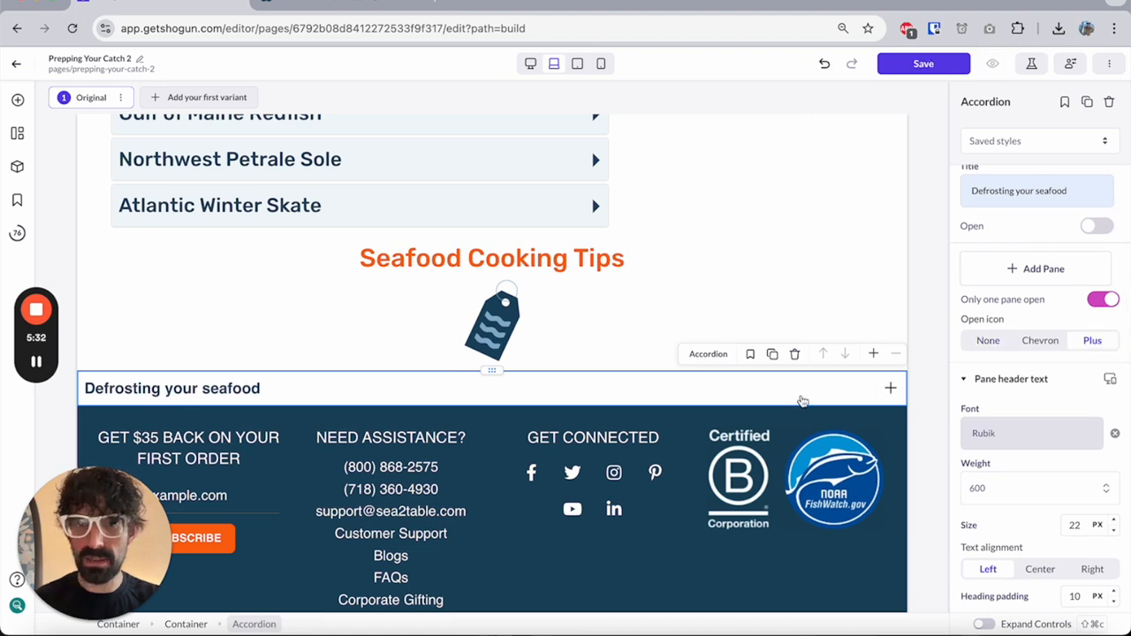
scroll(805, 401, "down", 1)
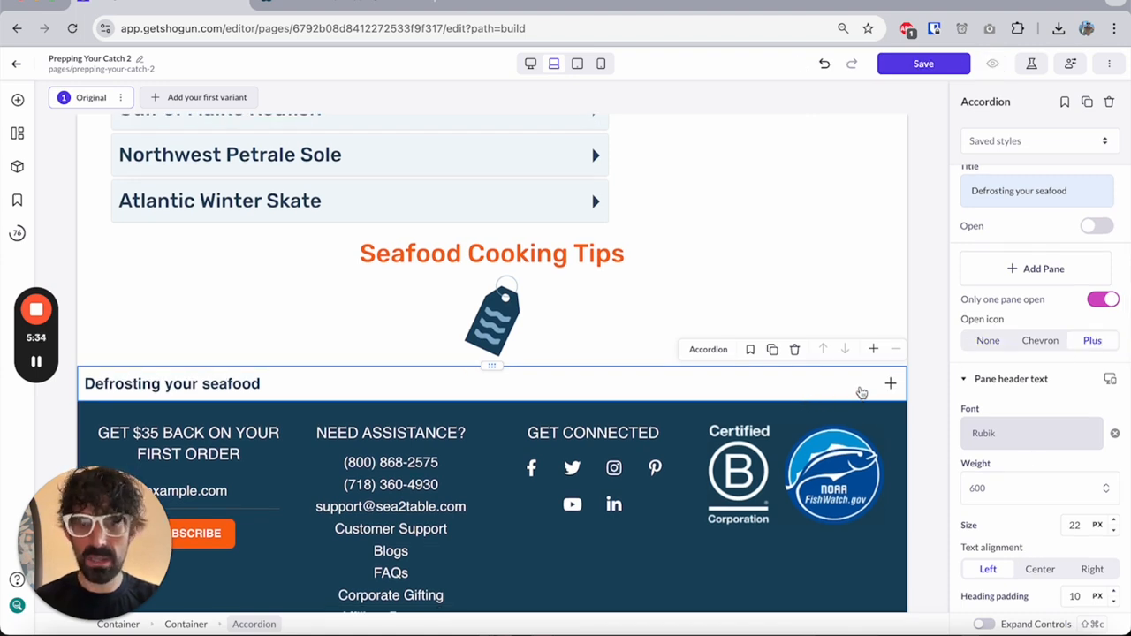
left_click(887, 385)
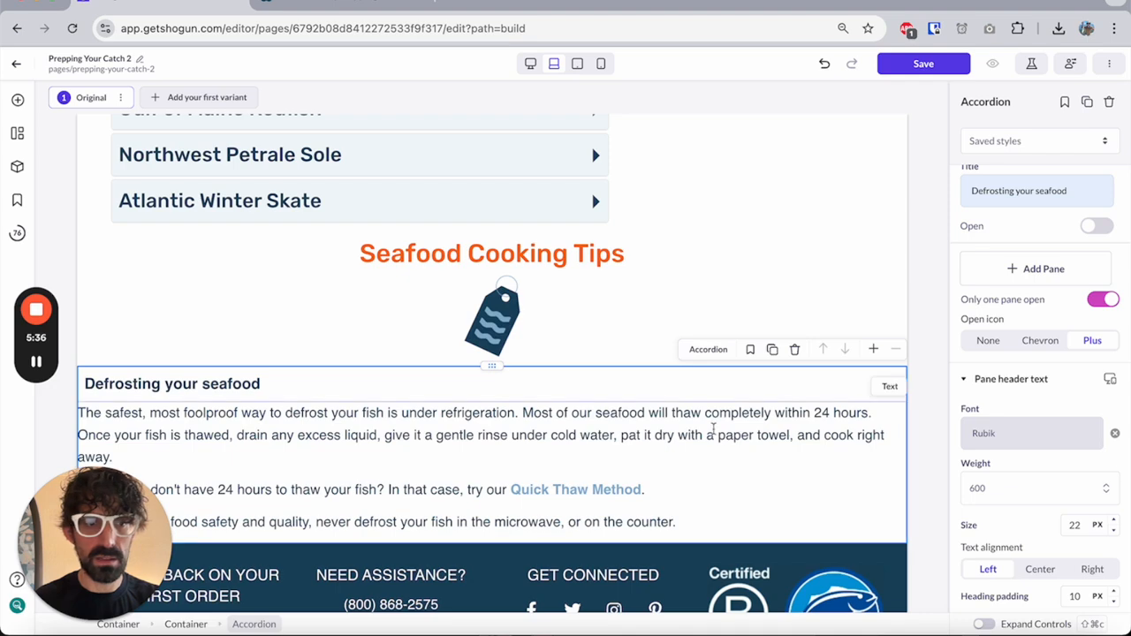
Add a second pane to the Seafood Cooking Tips accordion and open its title for editing
scroll(713, 428, "down", 2)
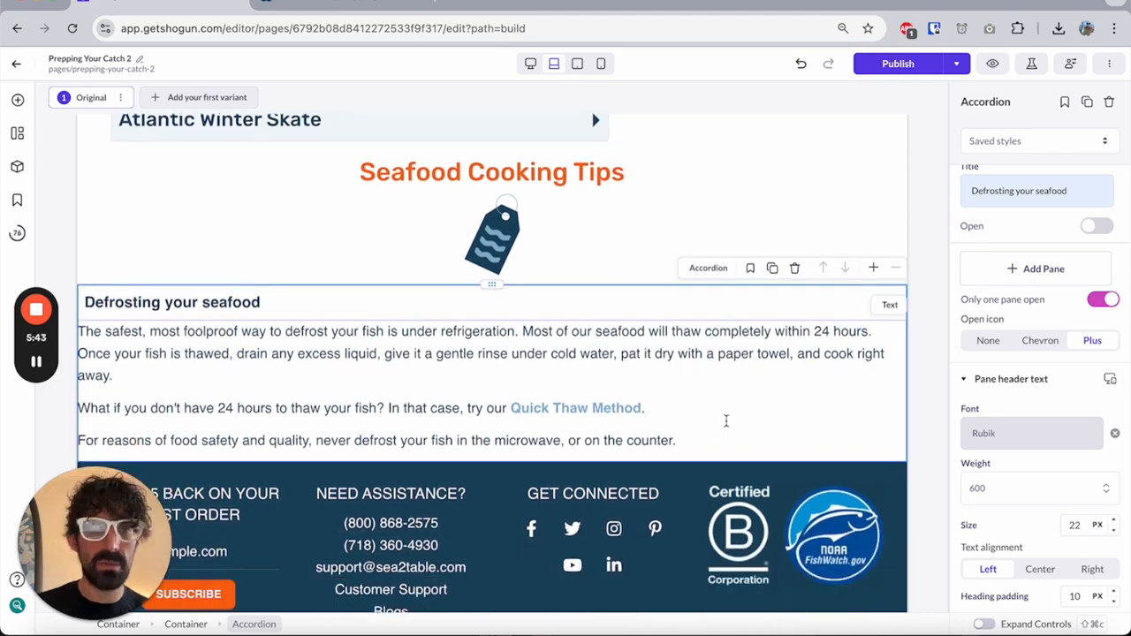
scroll(725, 420, "up", 1)
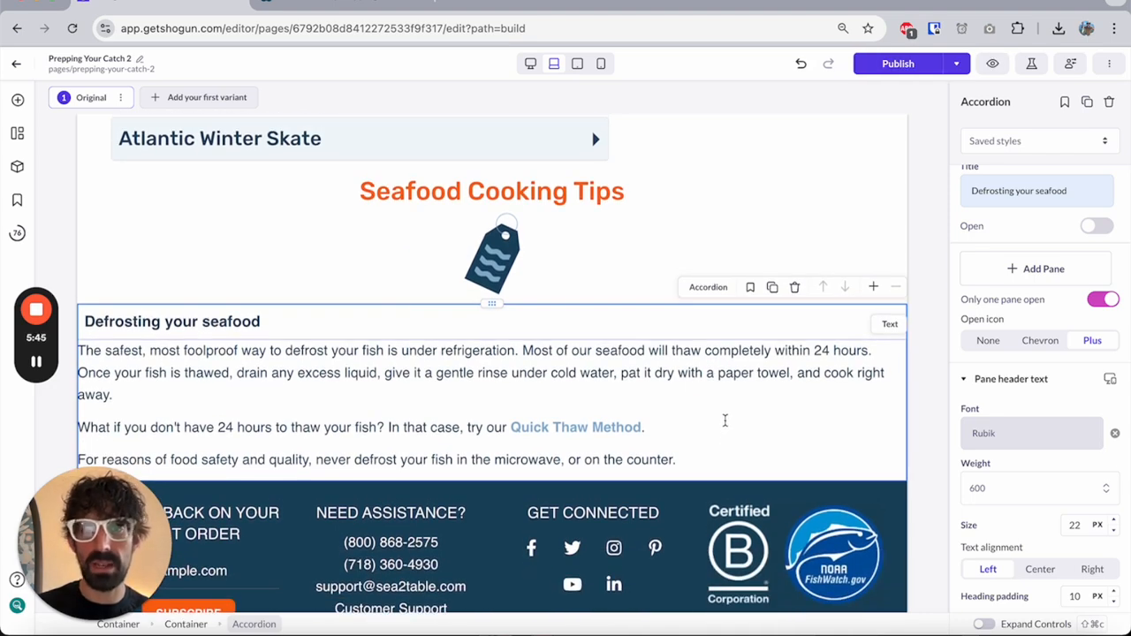
left_click(1030, 276)
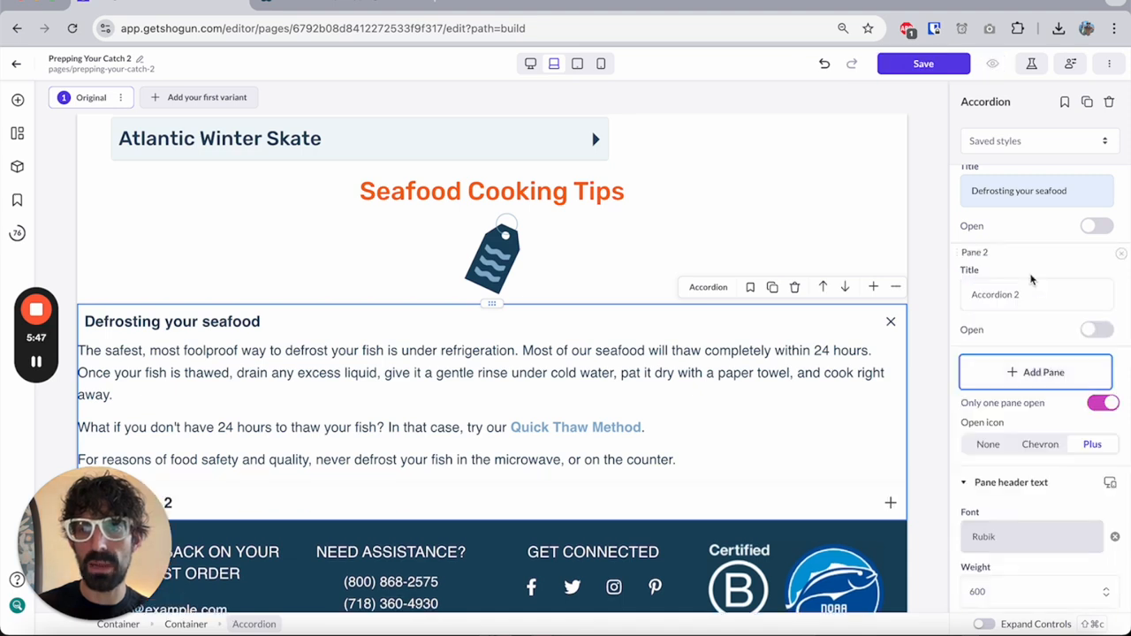
triple_click(1028, 294)
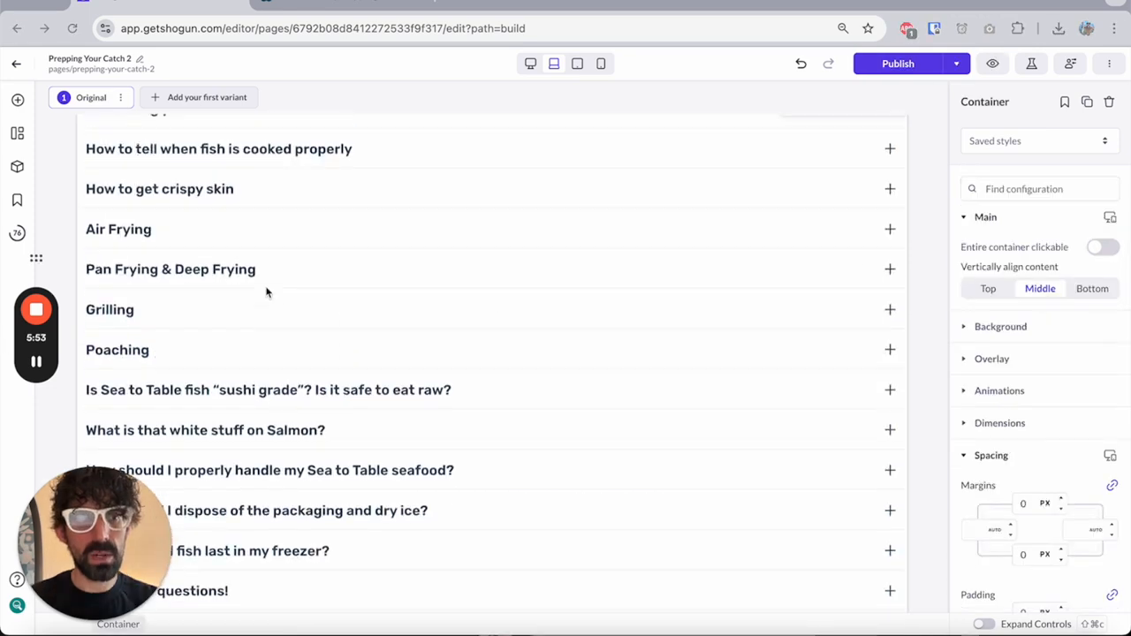
Set the maximum width of the container holding the cooking tips accordion to 900 px
scroll(265, 290, "up", 2)
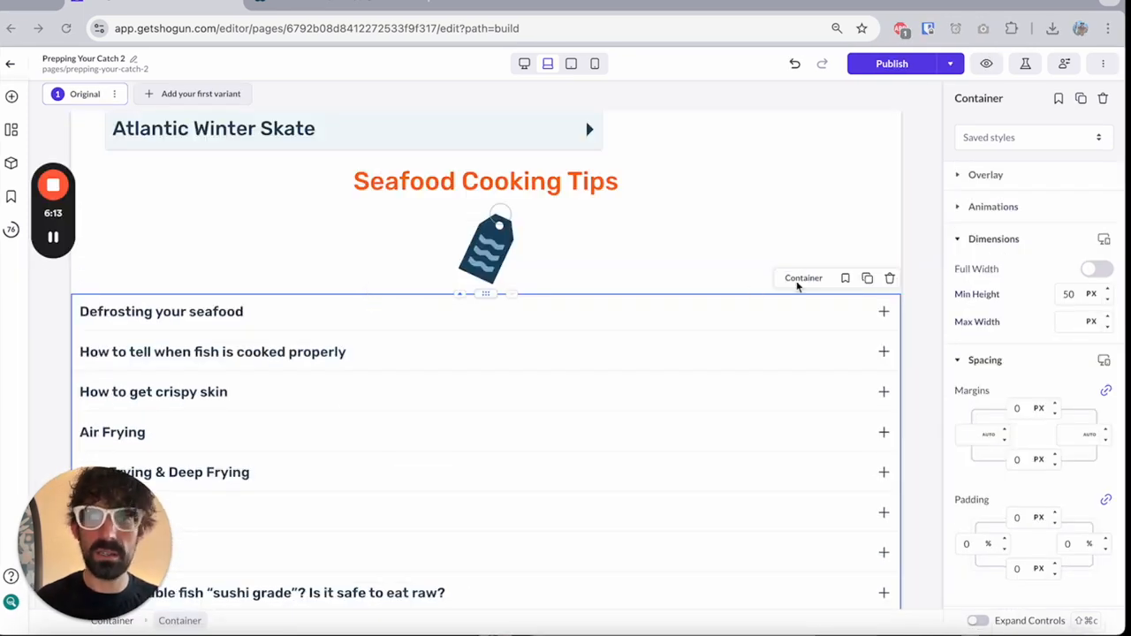
left_click(1066, 322)
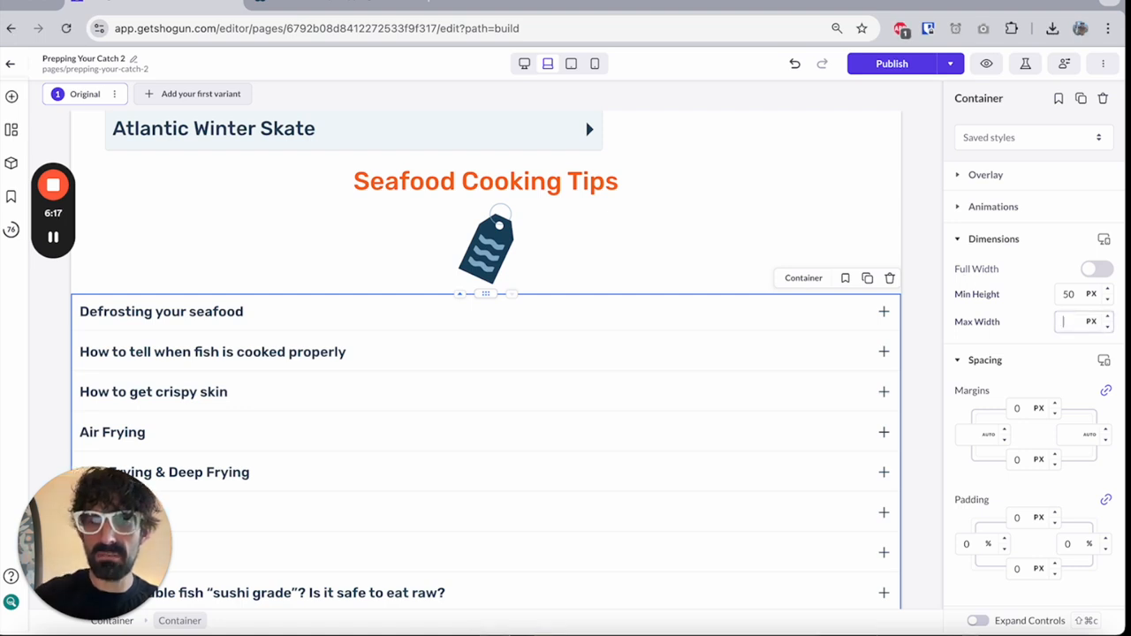
type("900")
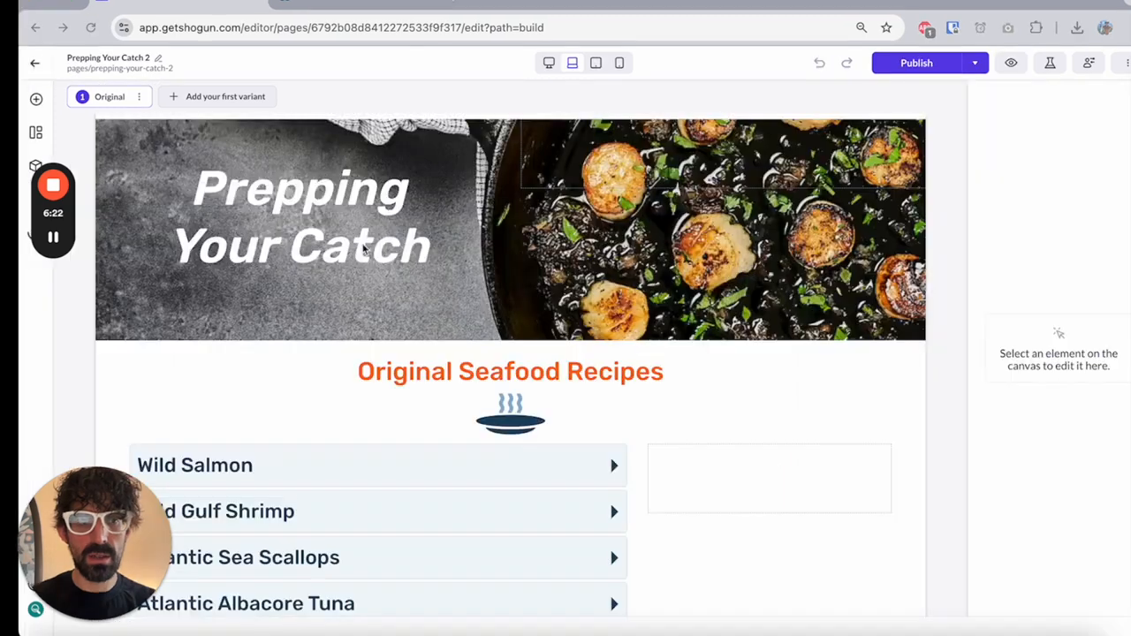
Review the rebuilt page from banner to footer and examine the ebook, Sea Stories and Shop Our Fish blocks on the original page
scroll(347, 268, "down", 10)
scroll(371, 268, "down", 5)
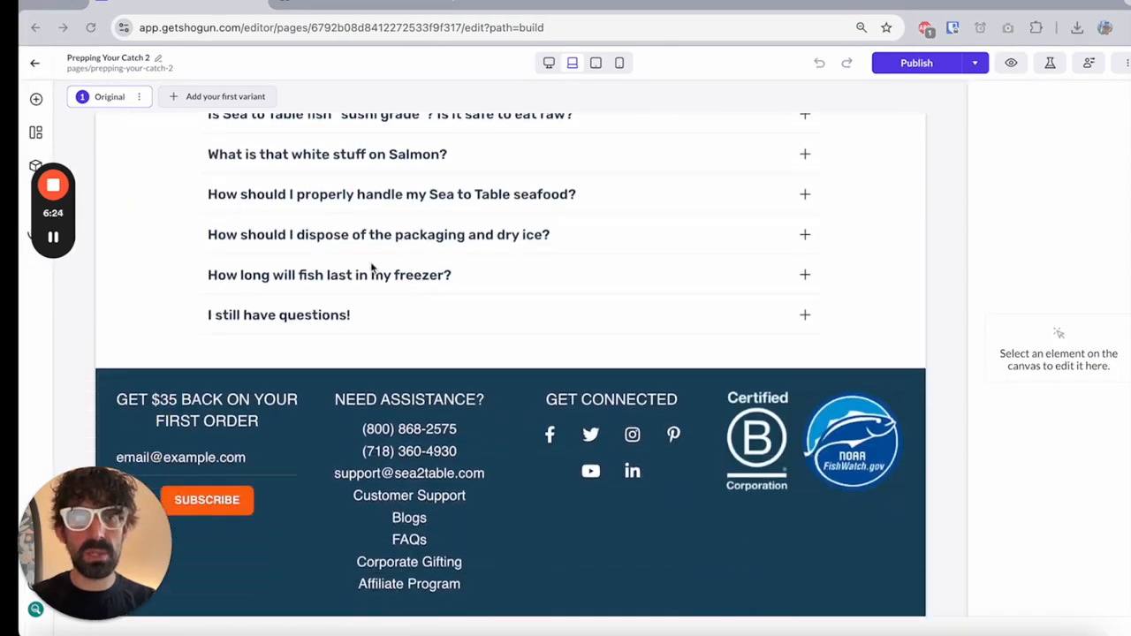
scroll(371, 267, "up", 10)
scroll(371, 268, "up", 3)
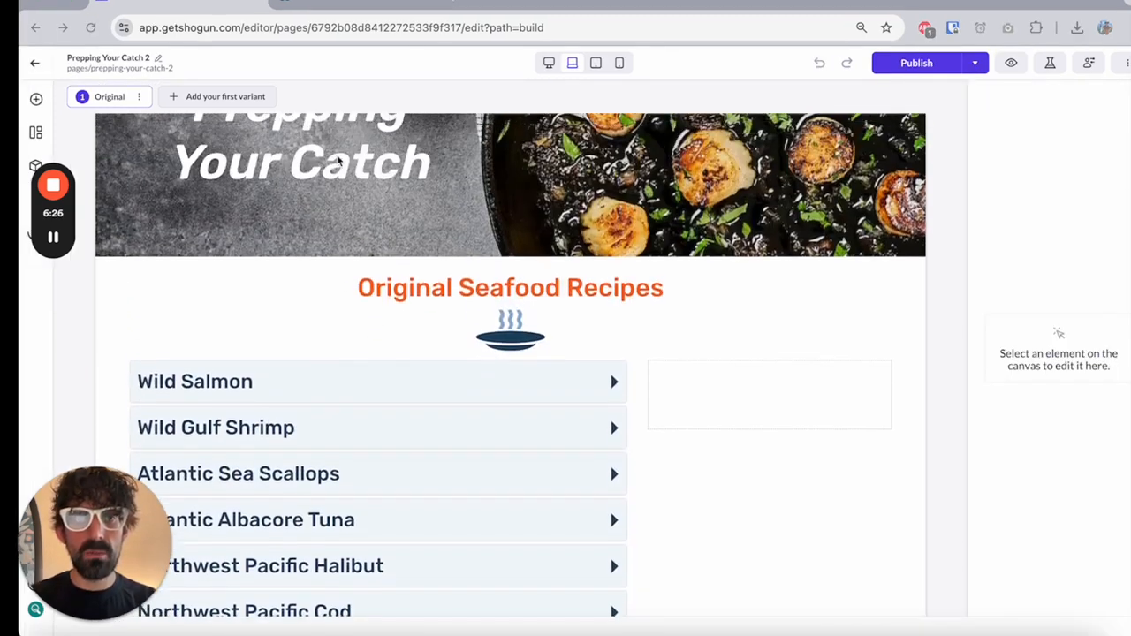
left_click(334, 7)
scroll(706, 211, "up", 1)
scroll(706, 211, "up", 2)
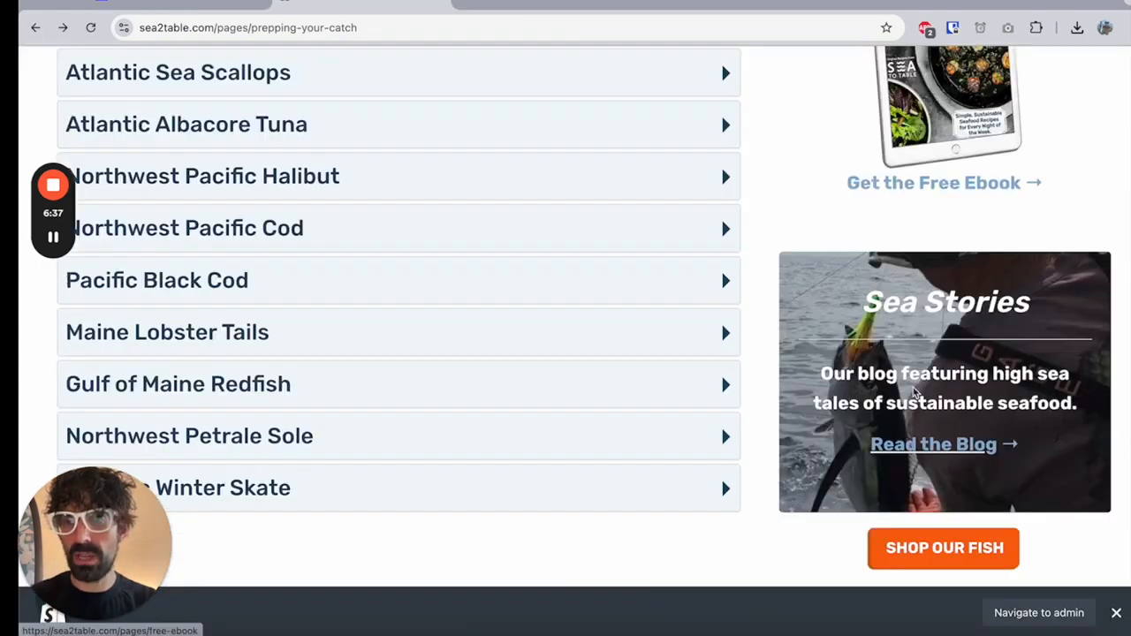
scroll(915, 389, "down", 2)
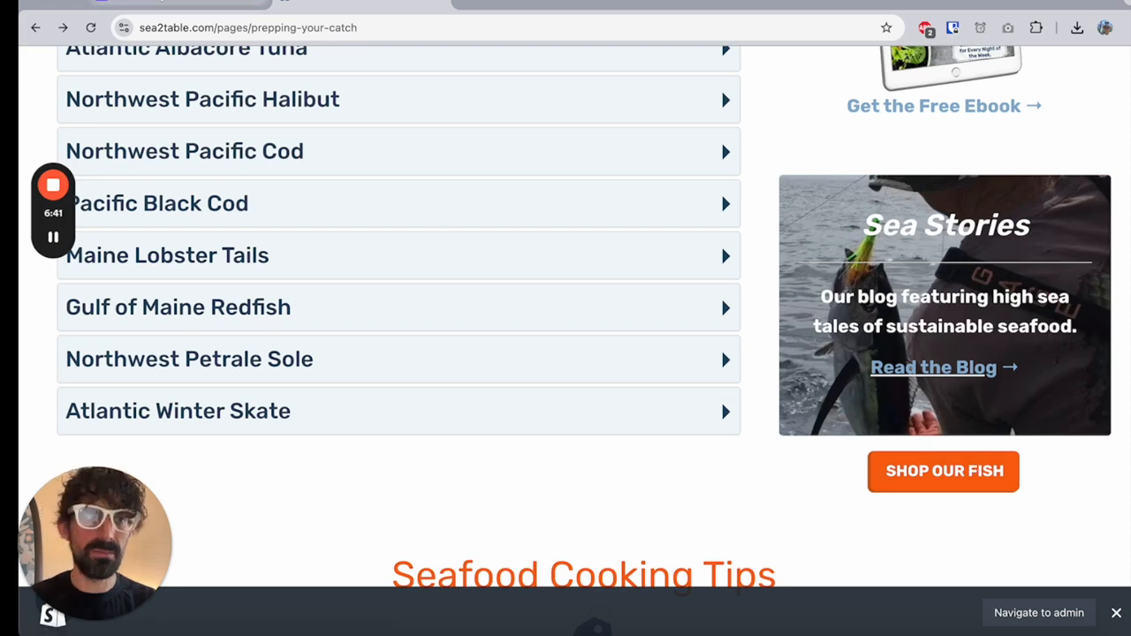
Return to the Shogun editor and save the Original Seafood Recipes heading container as a snippet named recipes
left_click(160, 2)
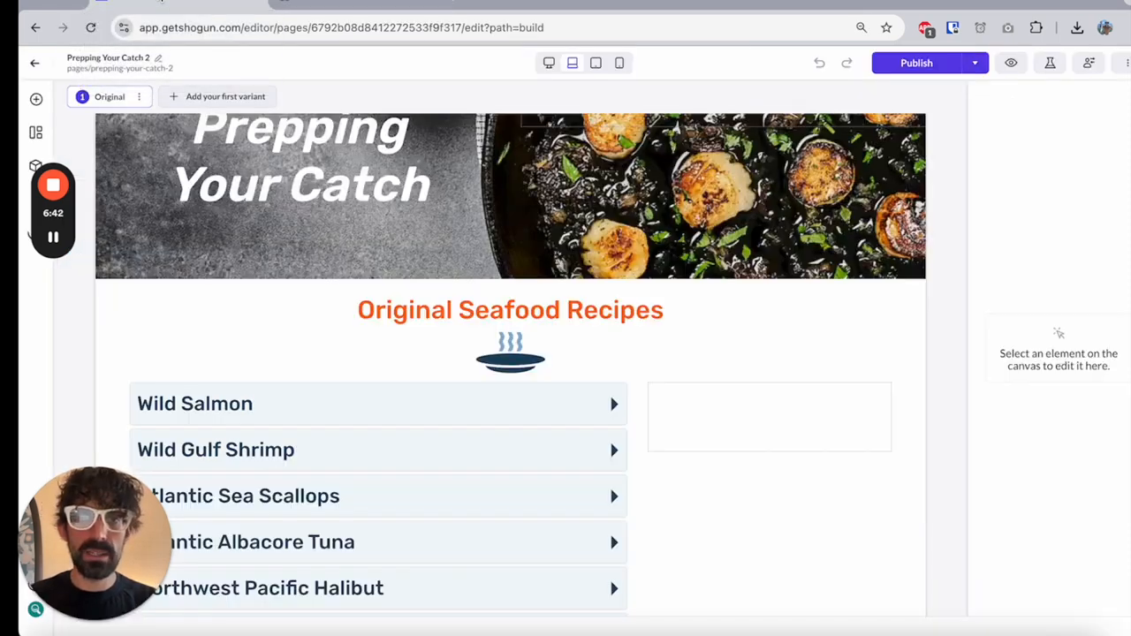
left_click(523, 289)
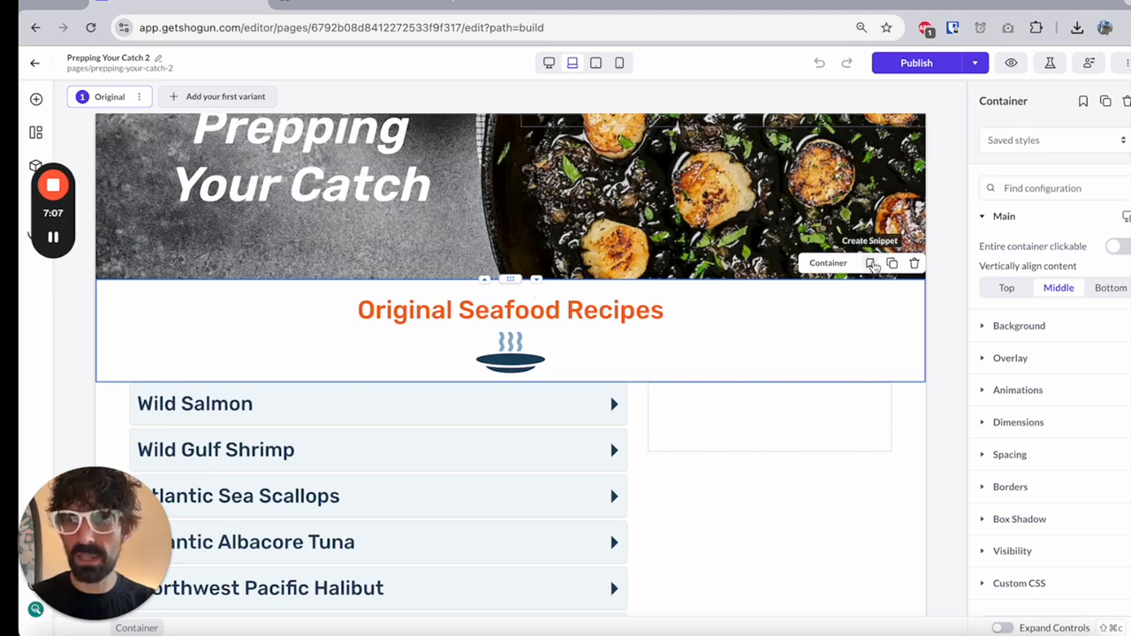
left_click(870, 264)
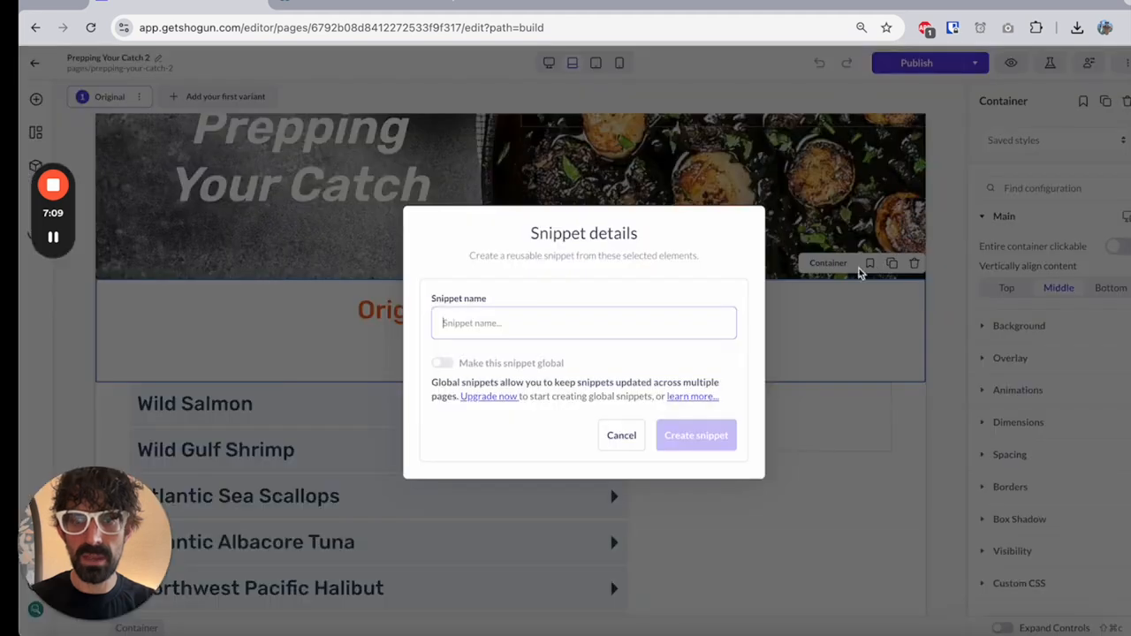
type("redipes")
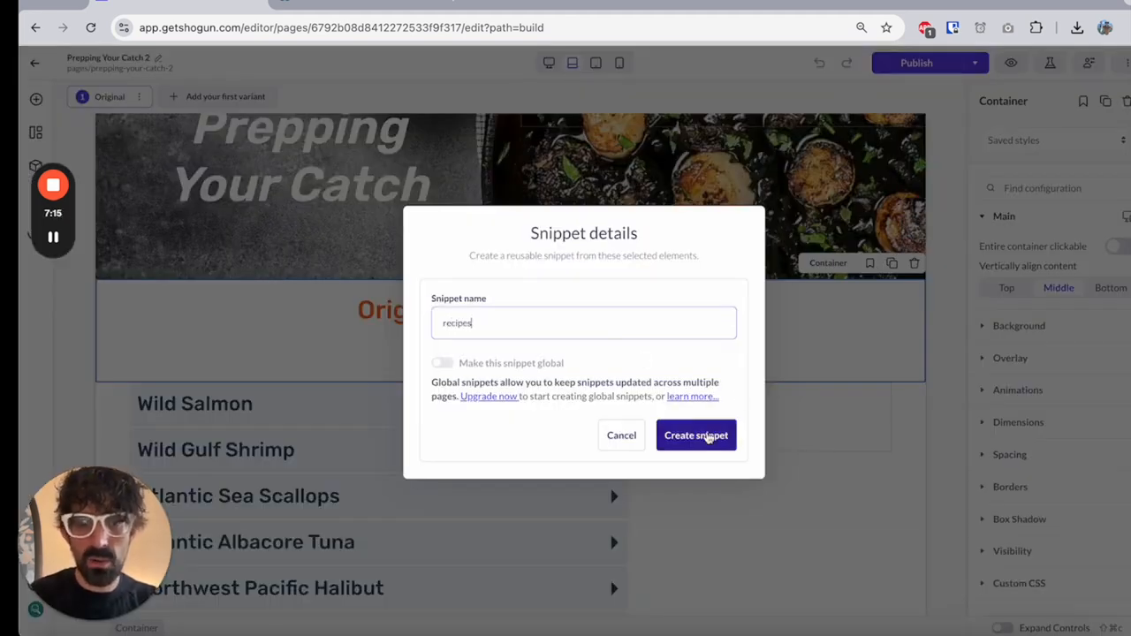
left_click(731, 433)
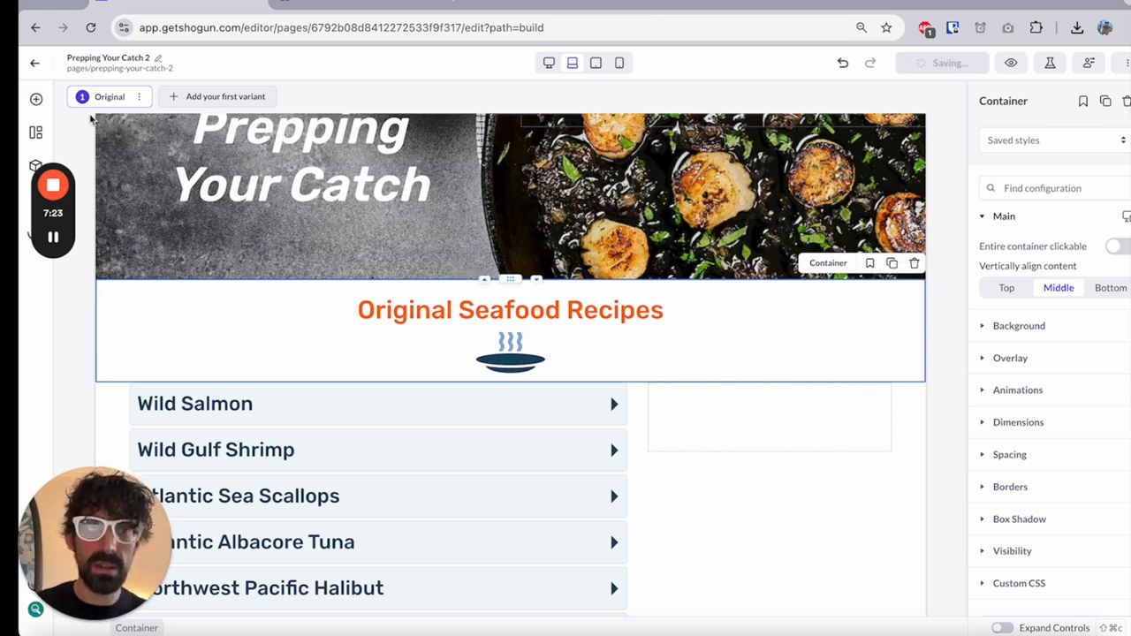
Examine the original page's sidebar with the ebook and Sea Stories blocks, and the elements available for rebuilding it
left_click(362, 9)
scroll(909, 190, "up", 2)
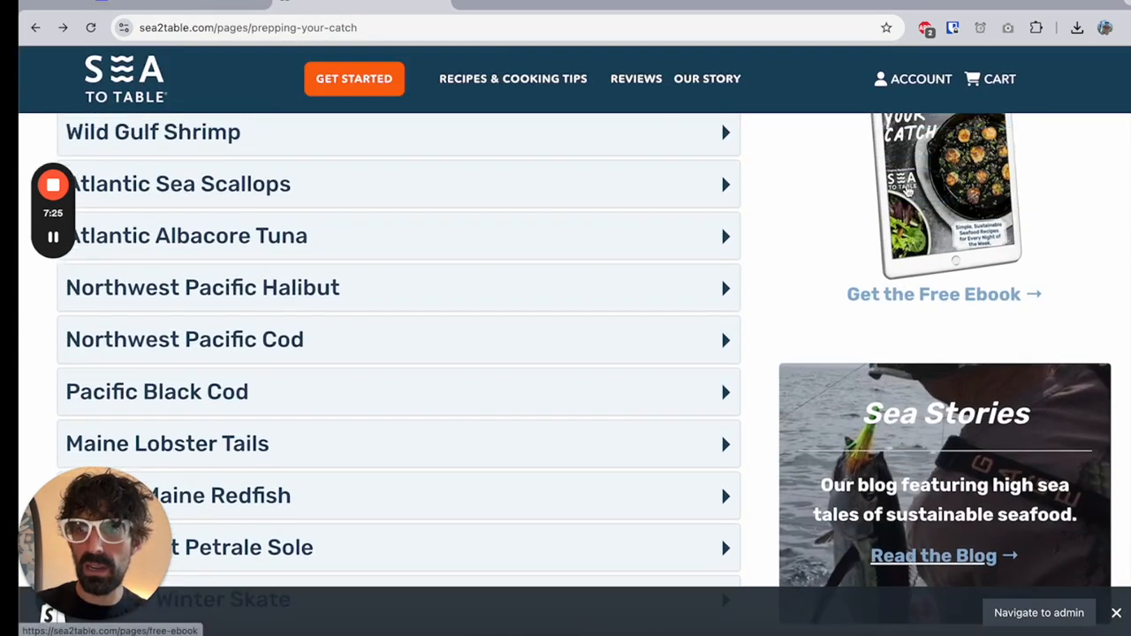
scroll(908, 190, "up", 2)
scroll(888, 407, "down", 1)
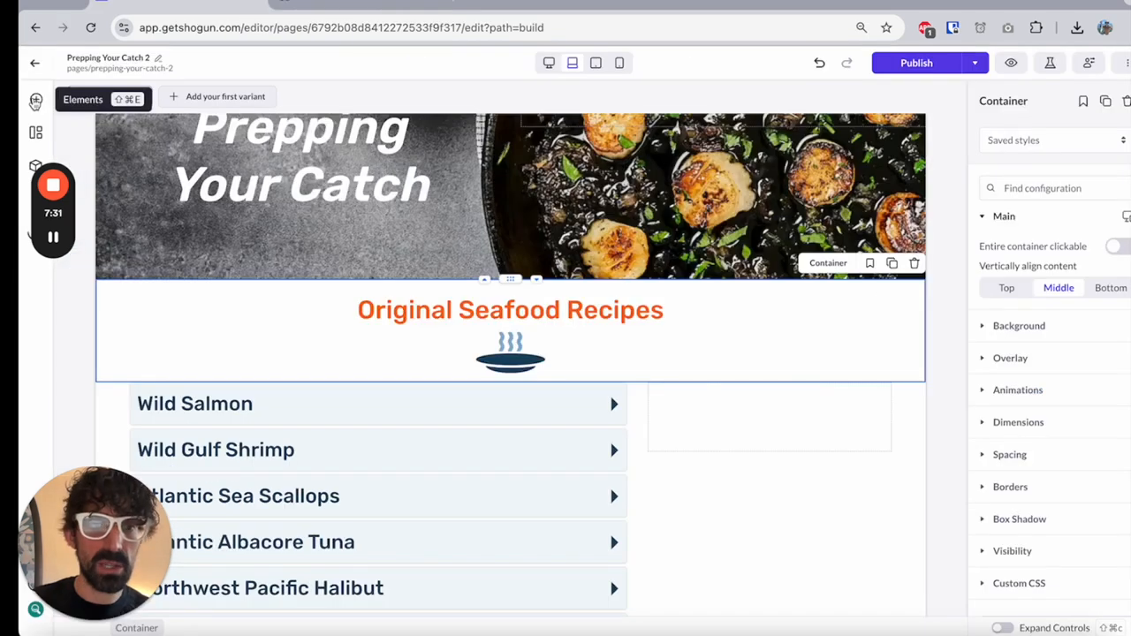
left_click(36, 103)
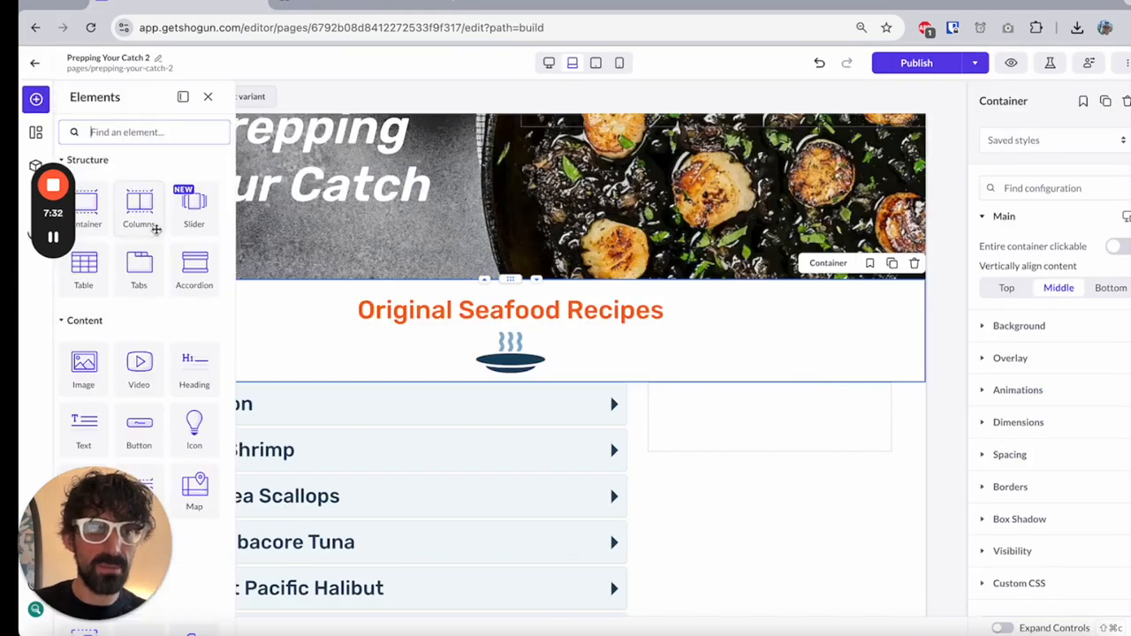
scroll(157, 230, "down", 1)
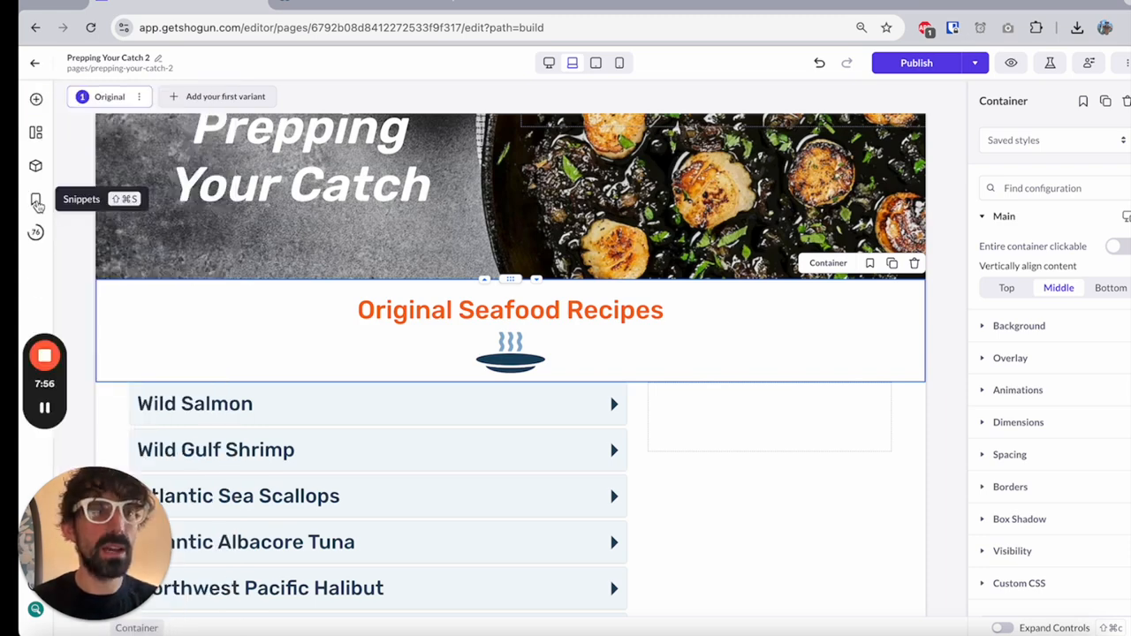
Fill the empty column beside the recipe accordion with the get the free ebook, sea stories and shop our fish button snippets, stacked in that order
left_click(36, 203)
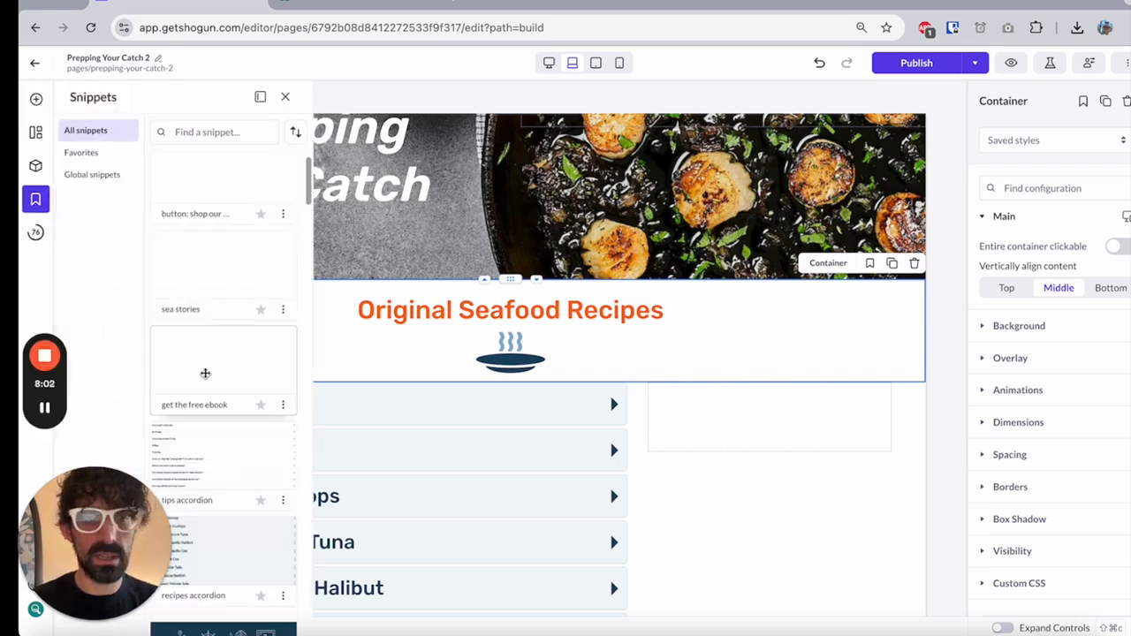
left_click_drag(202, 374, 728, 424)
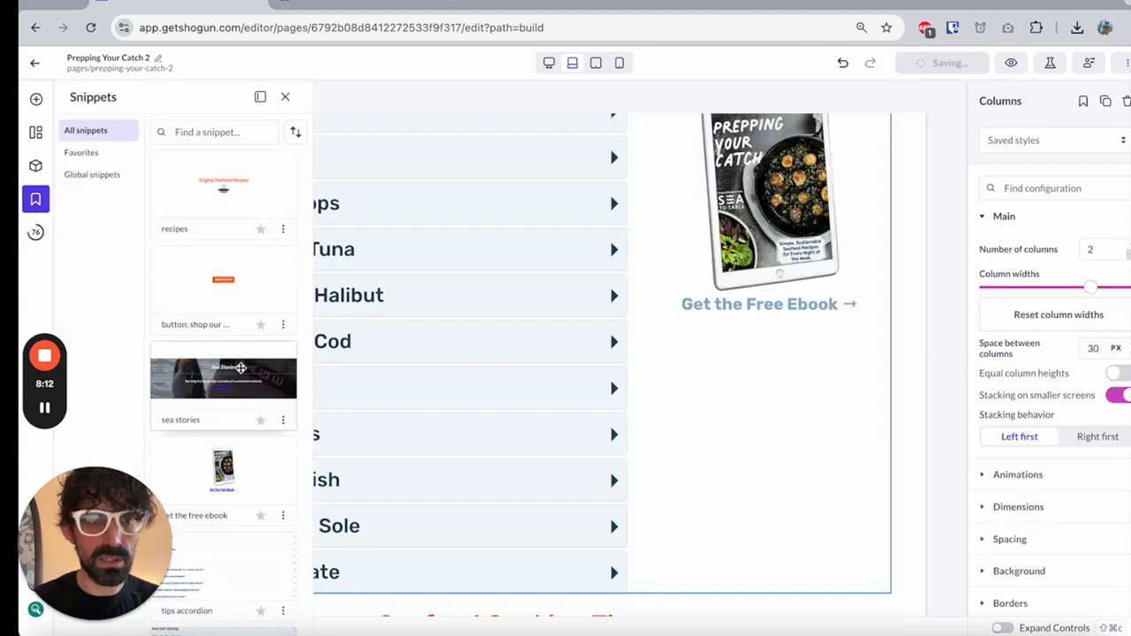
left_click_drag(221, 379, 789, 366)
left_click_drag(789, 367, 789, 367)
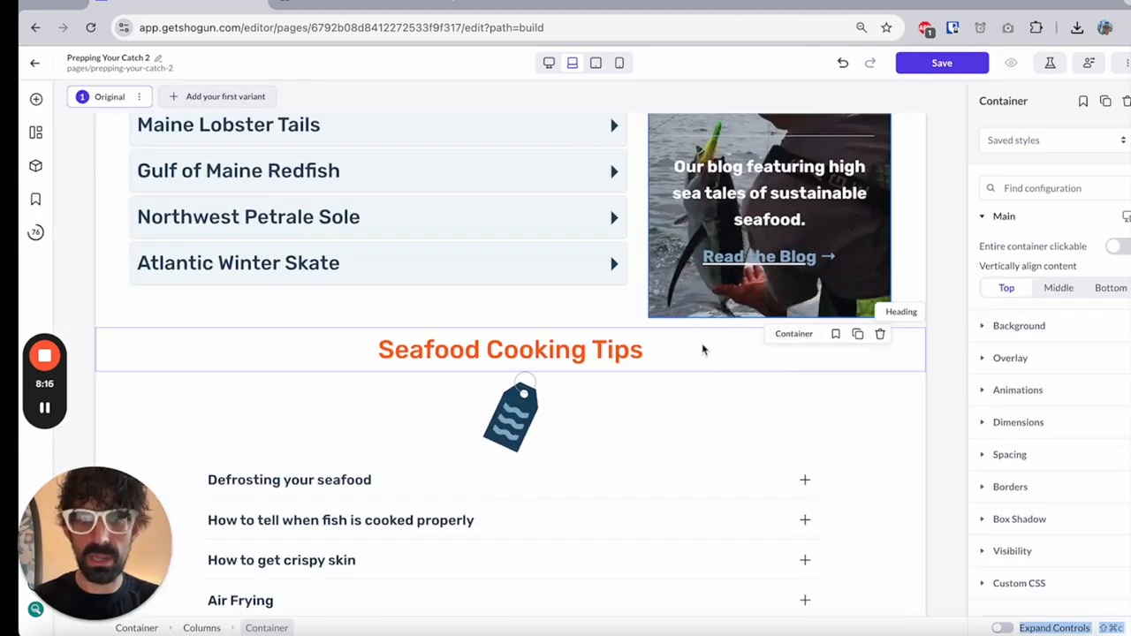
left_click(36, 102)
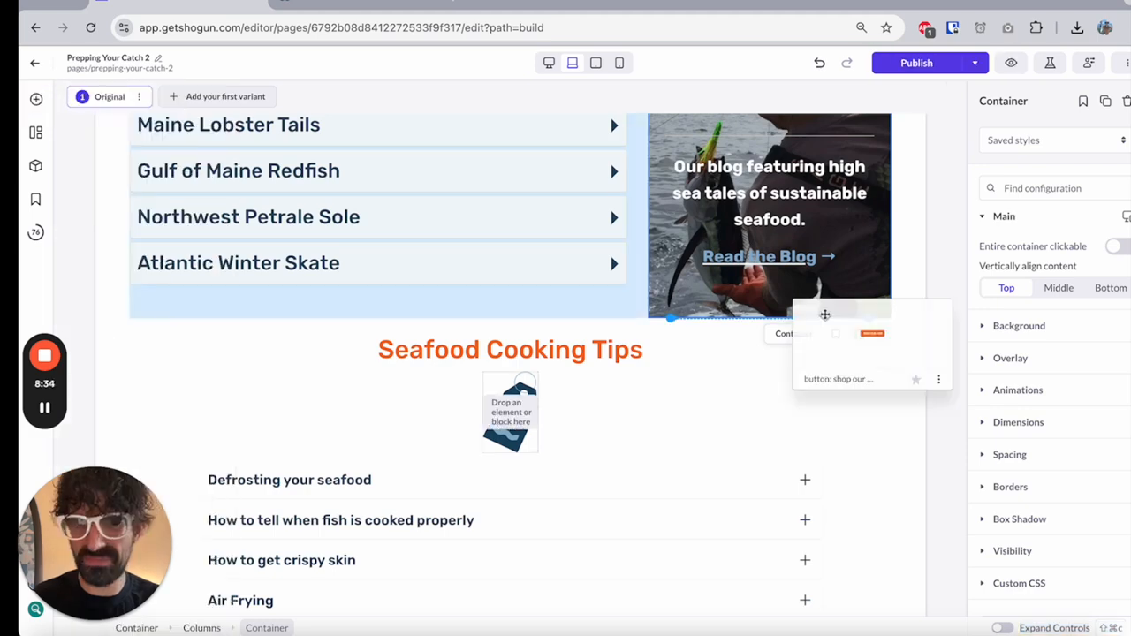
left_click_drag(821, 316, 813, 318)
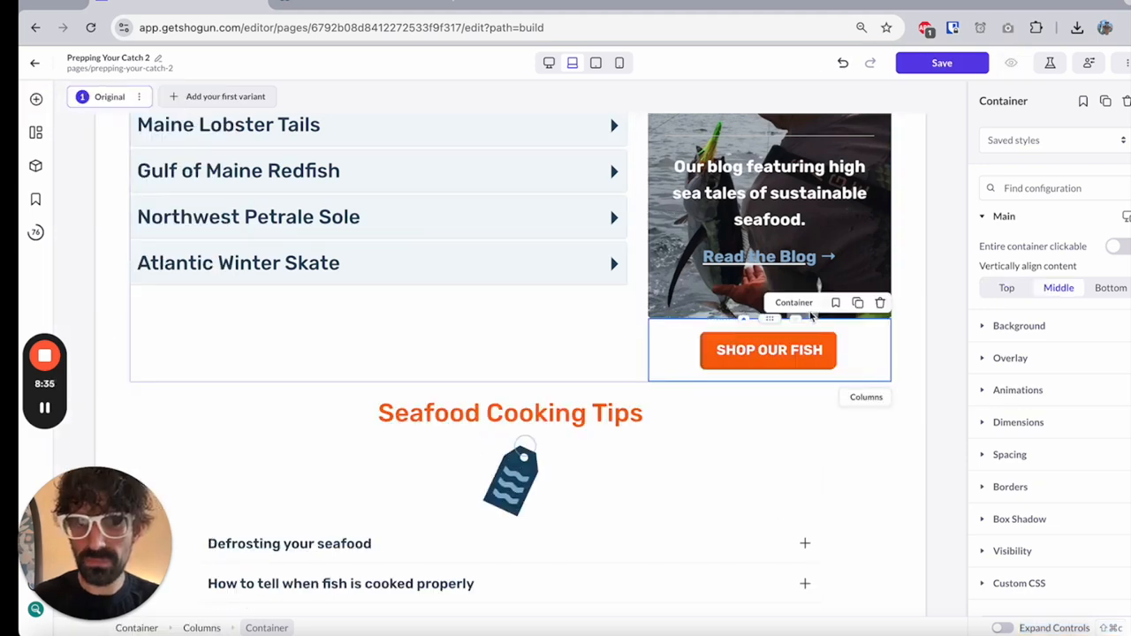
Inspect the ebook image, the Get the Free Ebook text, the Sea Stories container and the Shop Our Fish button
left_click(718, 250)
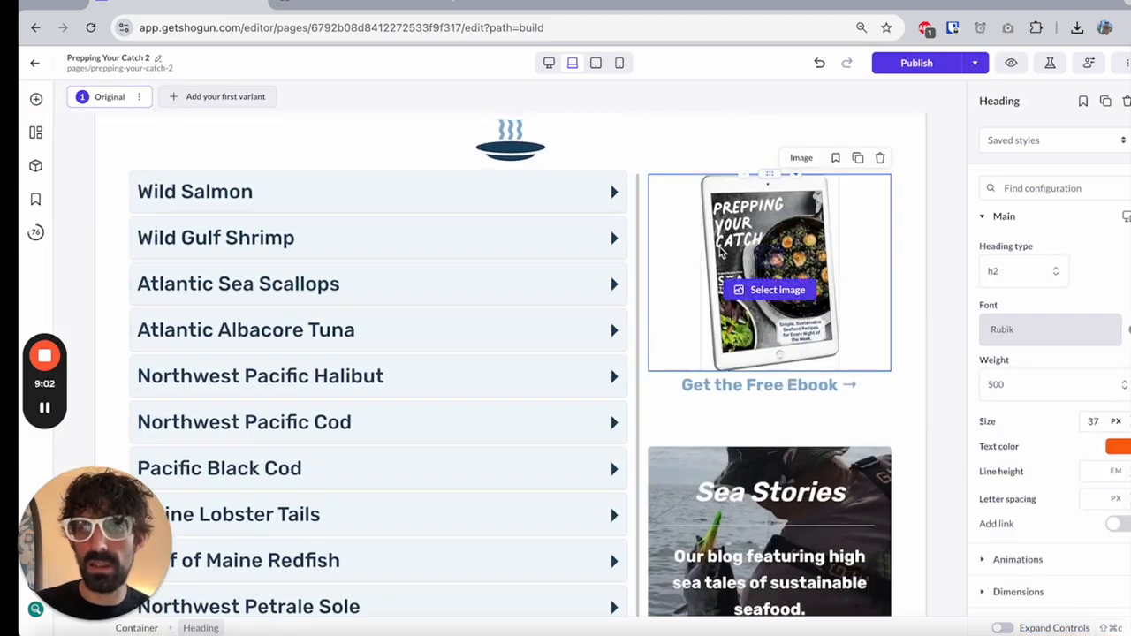
scroll(698, 265, "down", 2)
left_click(678, 284)
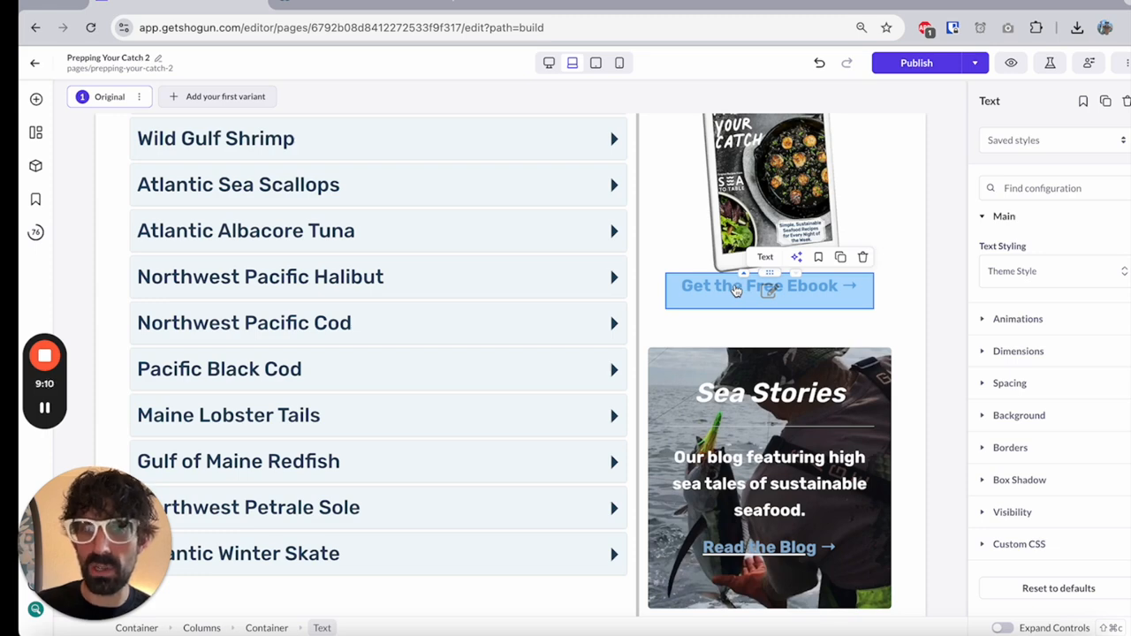
scroll(736, 289, "down", 3)
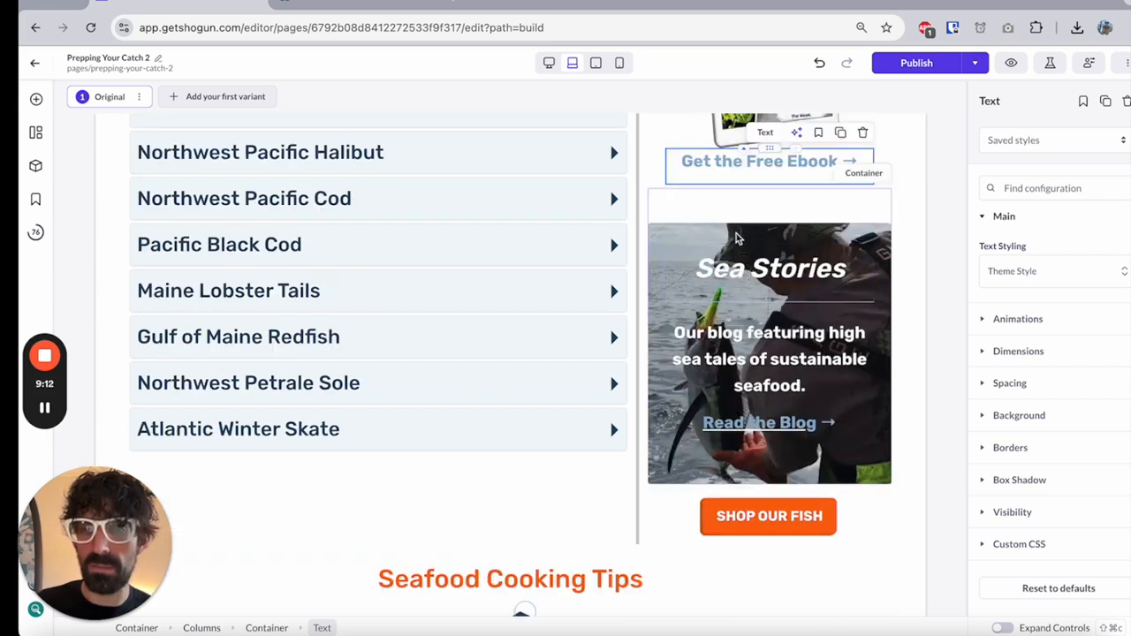
left_click(662, 255)
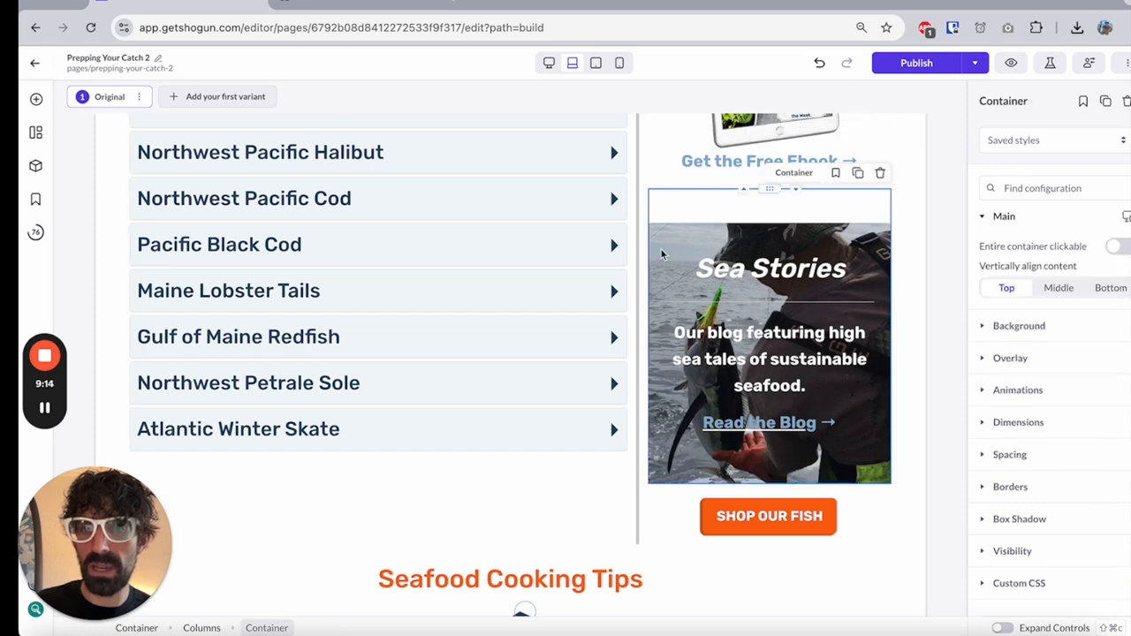
scroll(741, 314, "down", 3)
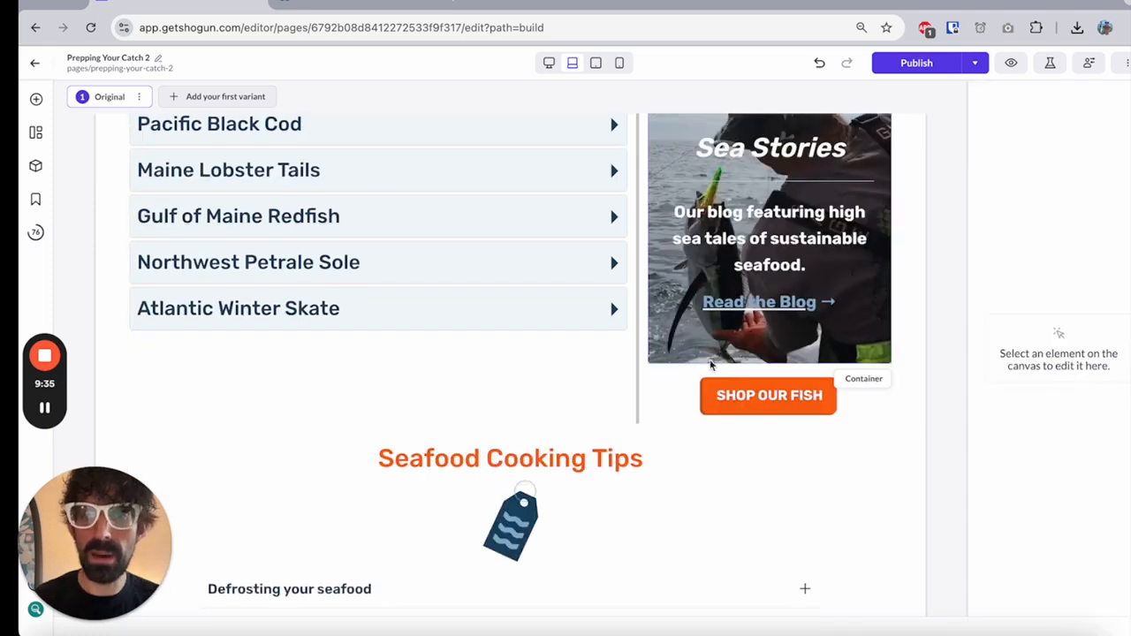
left_click(698, 392)
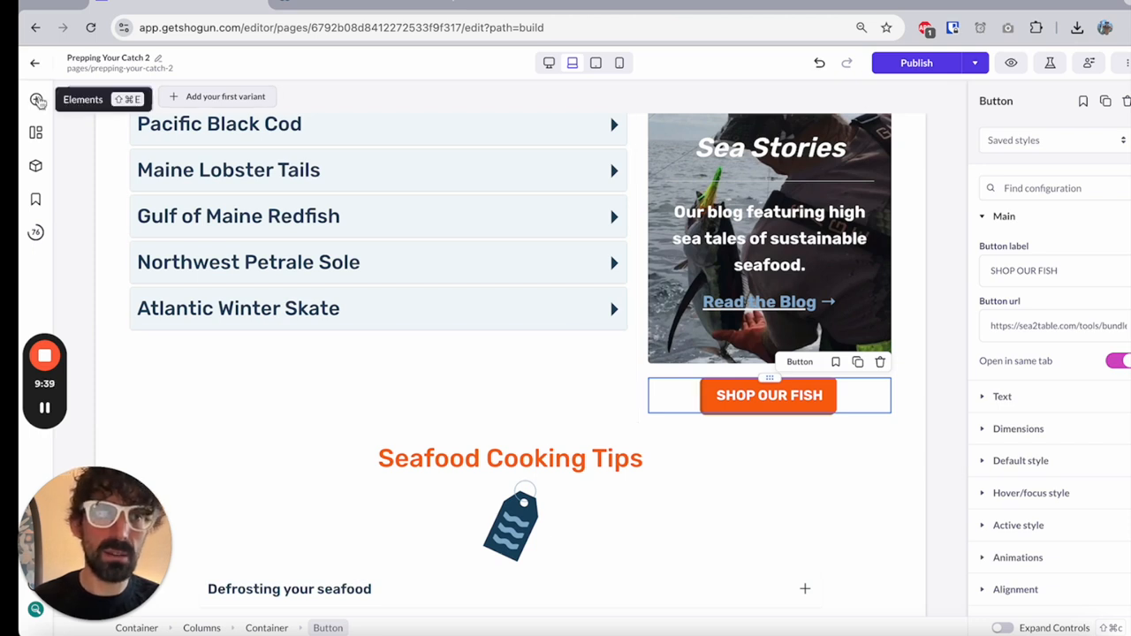
left_click(36, 100)
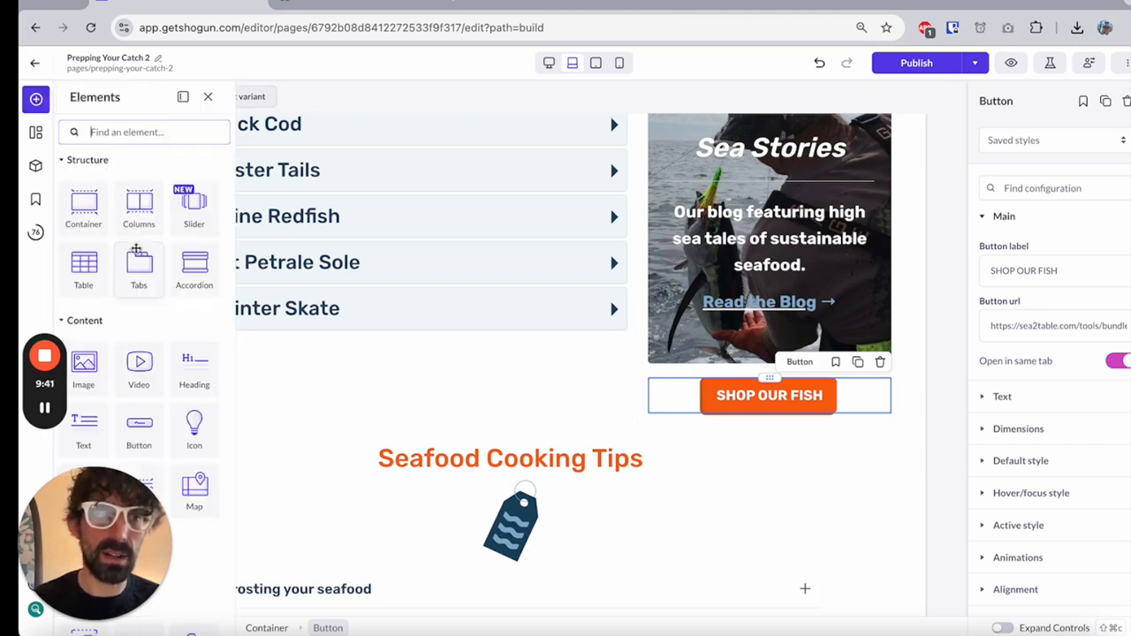
scroll(137, 247, "down", 2)
left_click_drag(138, 309, 823, 422)
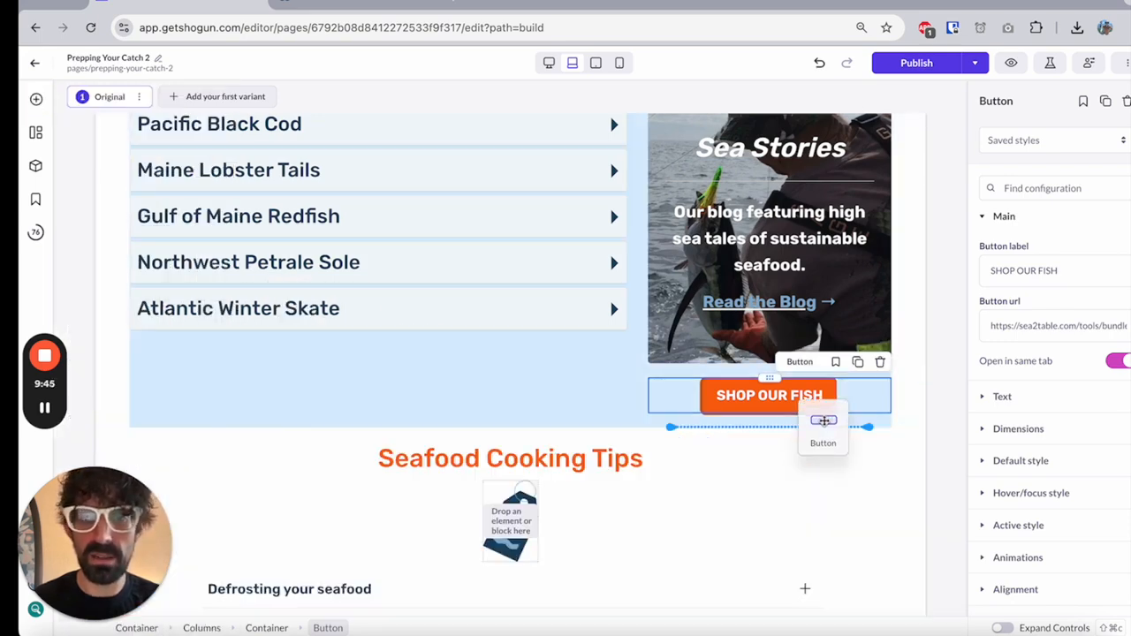
left_click_drag(824, 421, 96, 152)
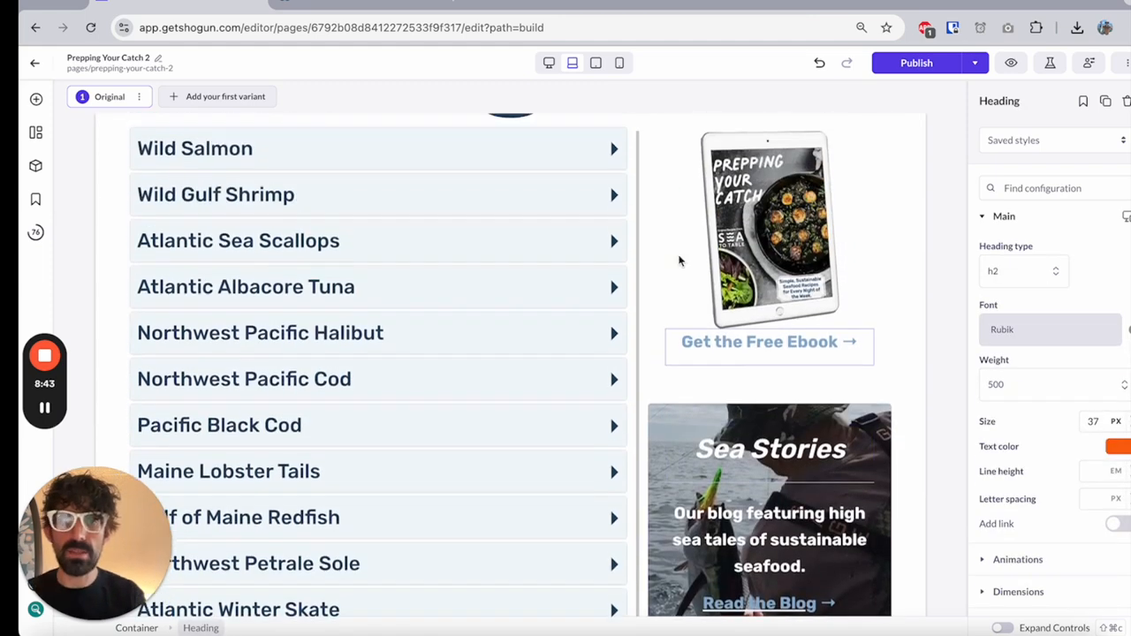
scroll(679, 260, "up", 5)
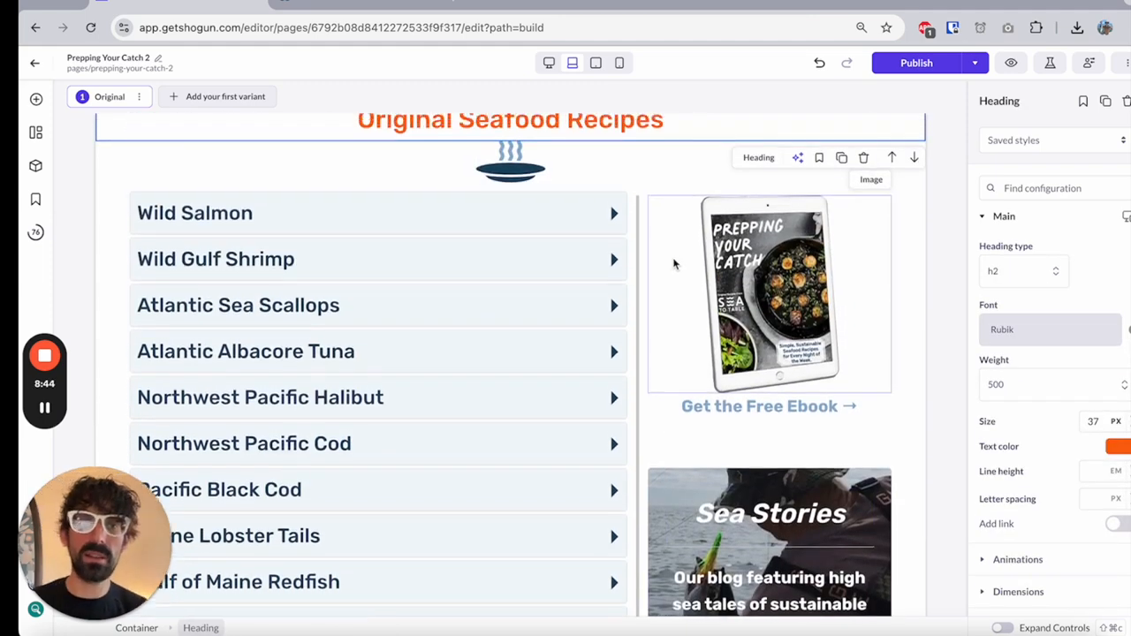
Review the rebuilt page from the Prepping Your Catch banner through the recipe accordion and sidebar to the Seafood Cooking Tips heading
scroll(673, 263, "up", 4)
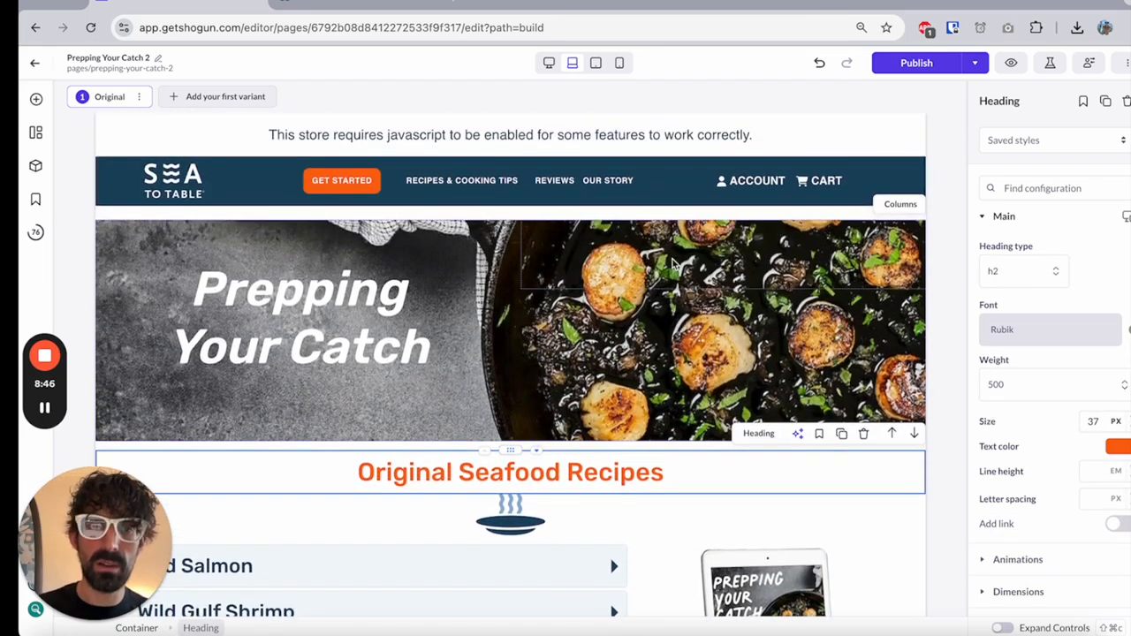
scroll(673, 263, "down", 3)
scroll(673, 263, "down", 5)
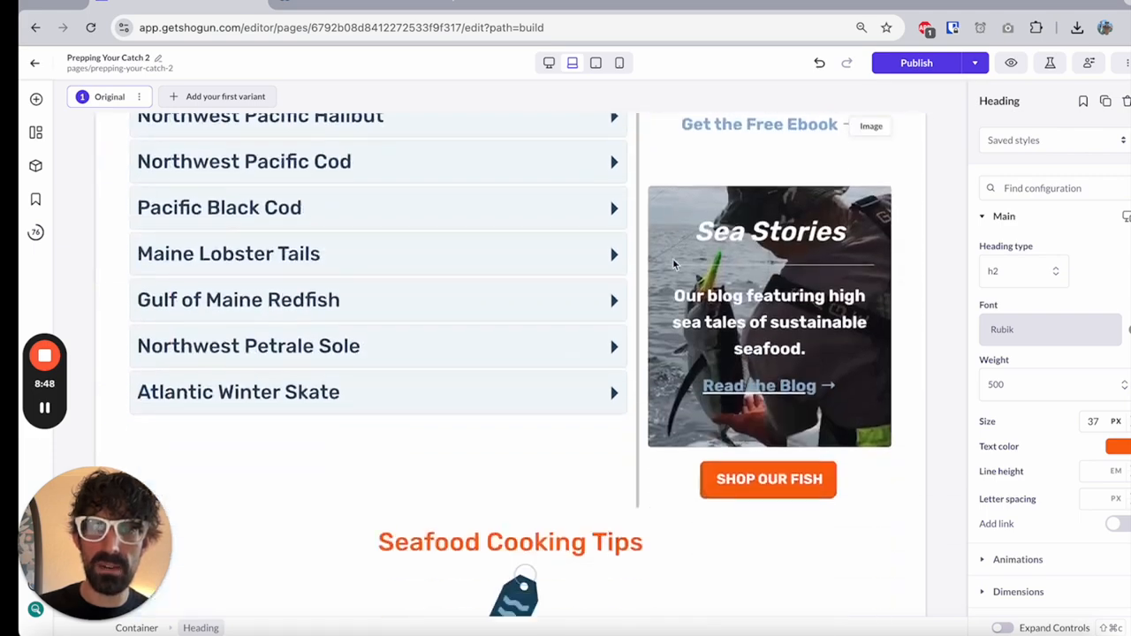
scroll(673, 263, "up", 3)
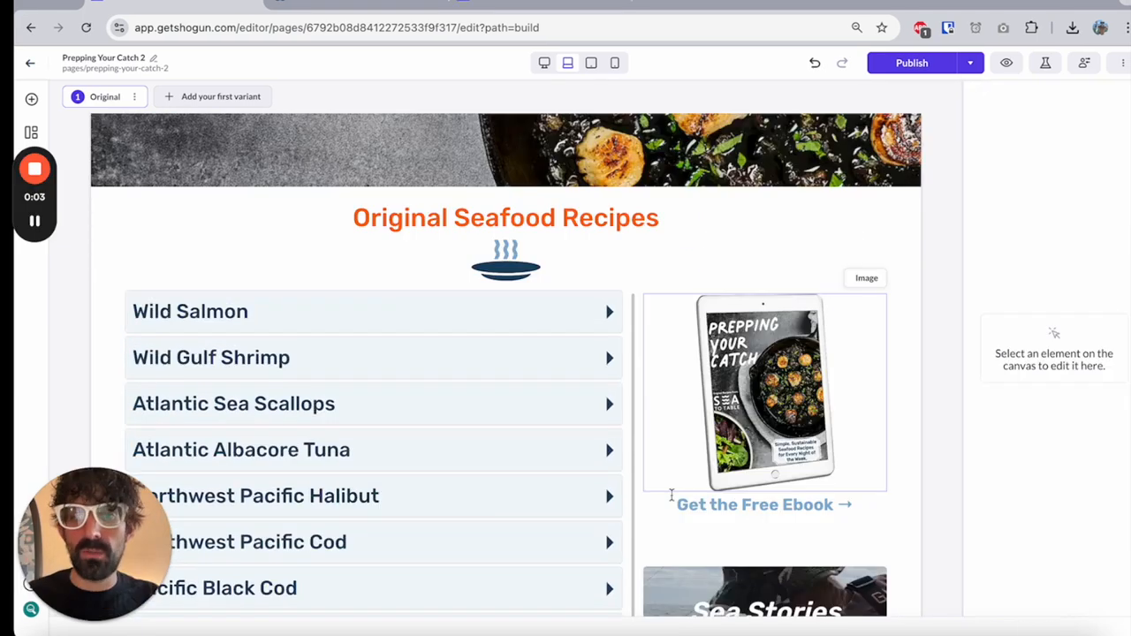
Switch to the Free Ebook page and inspect its E-Cookbook heading and the empty-looking container above the sign-up disclaimer
left_click(515, 2)
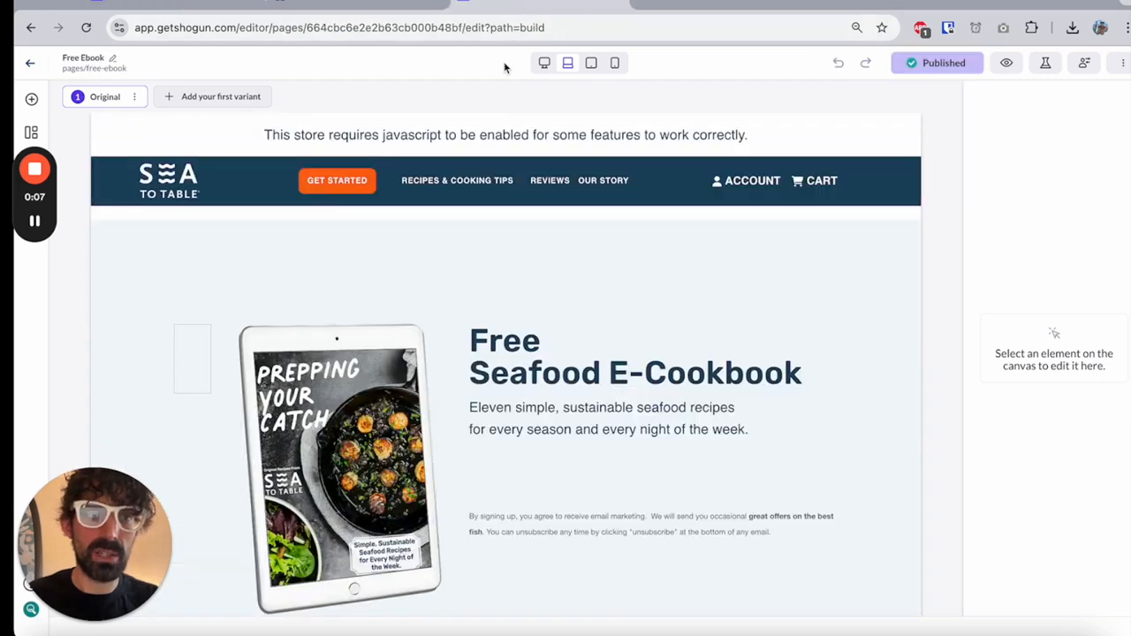
scroll(556, 276, "down", 1)
scroll(556, 277, "down", 1)
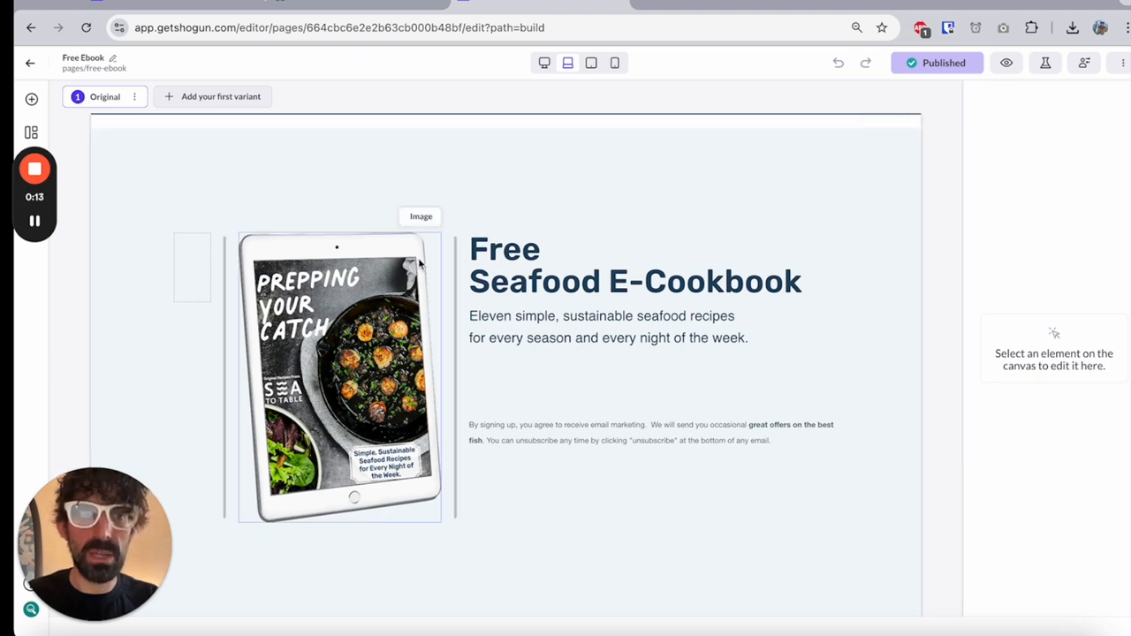
left_click(222, 244)
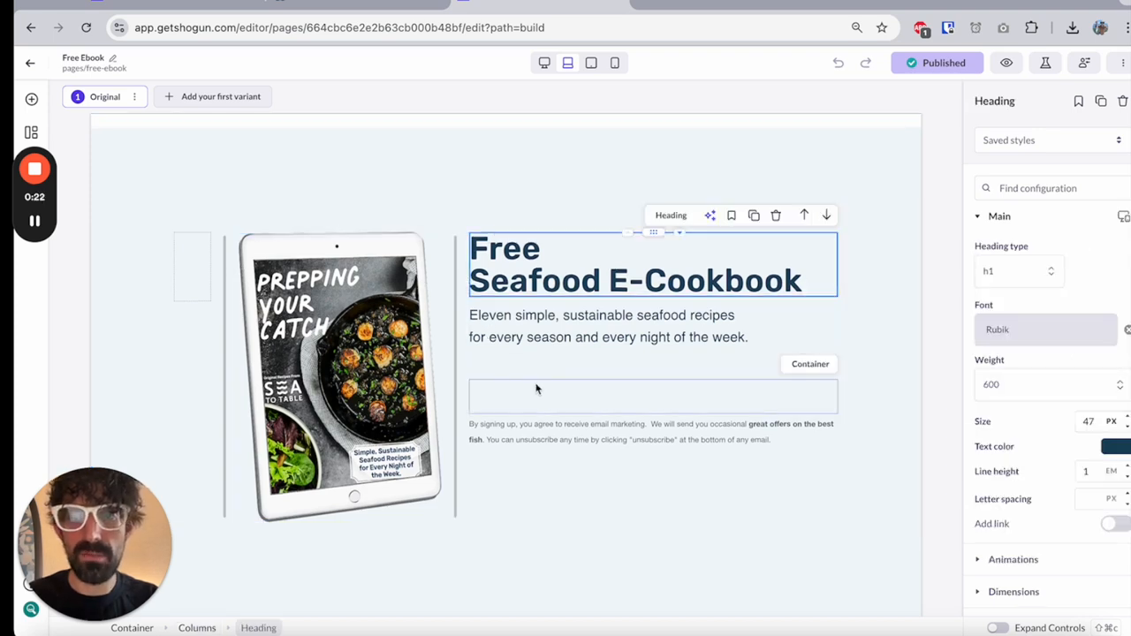
left_click(538, 390)
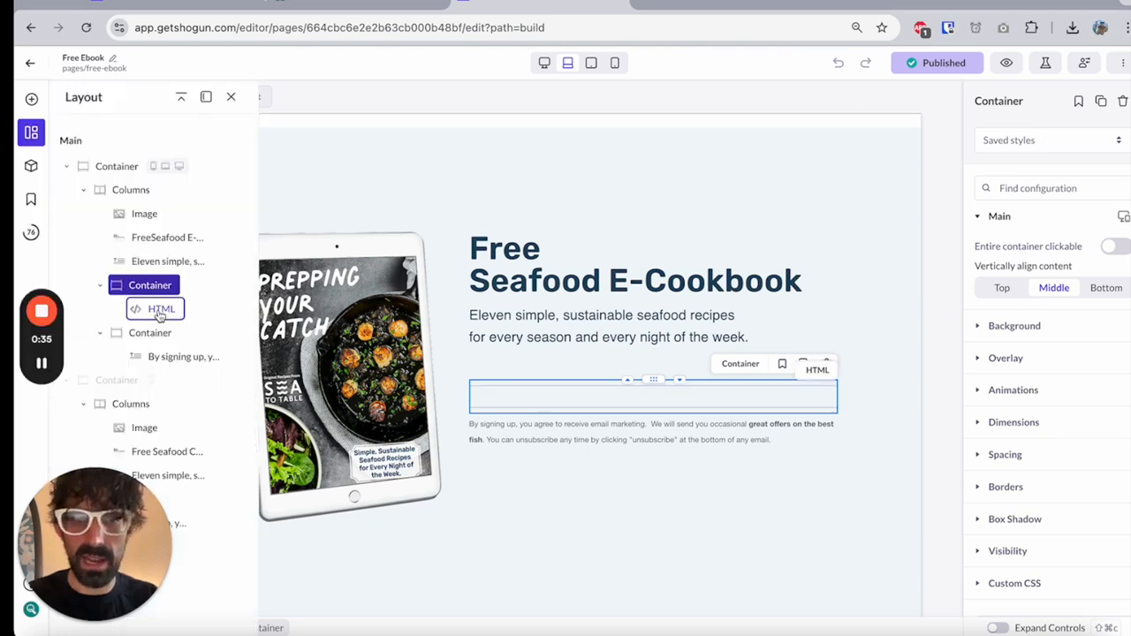
Open the code of the HTML element inside that container and examine the Klaviyo form embed line
left_click(159, 309)
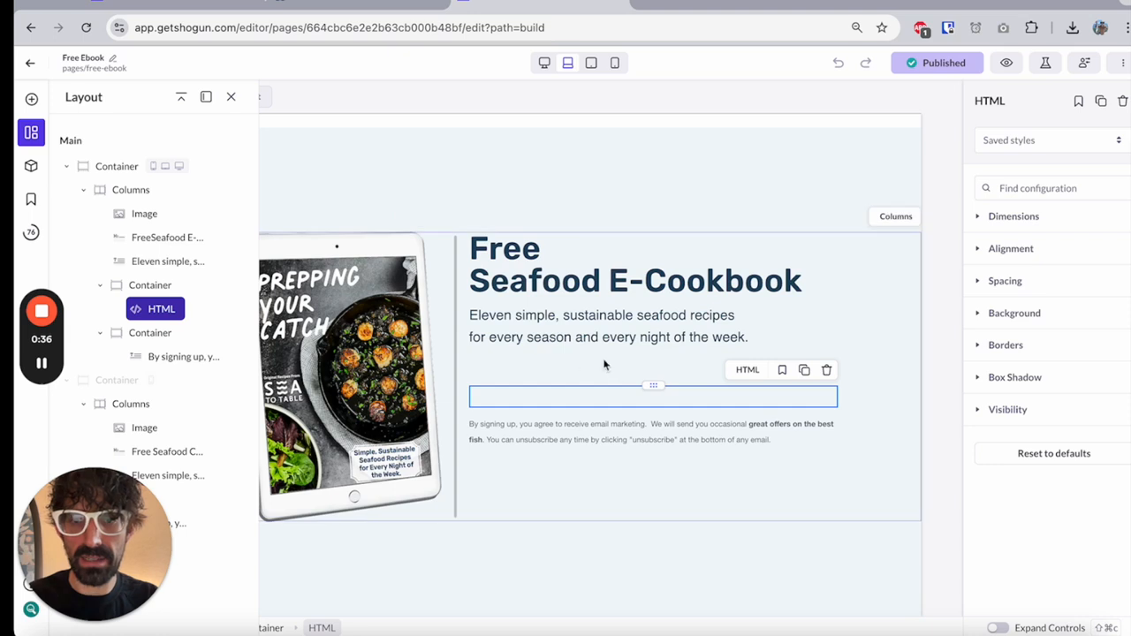
double_click(633, 400)
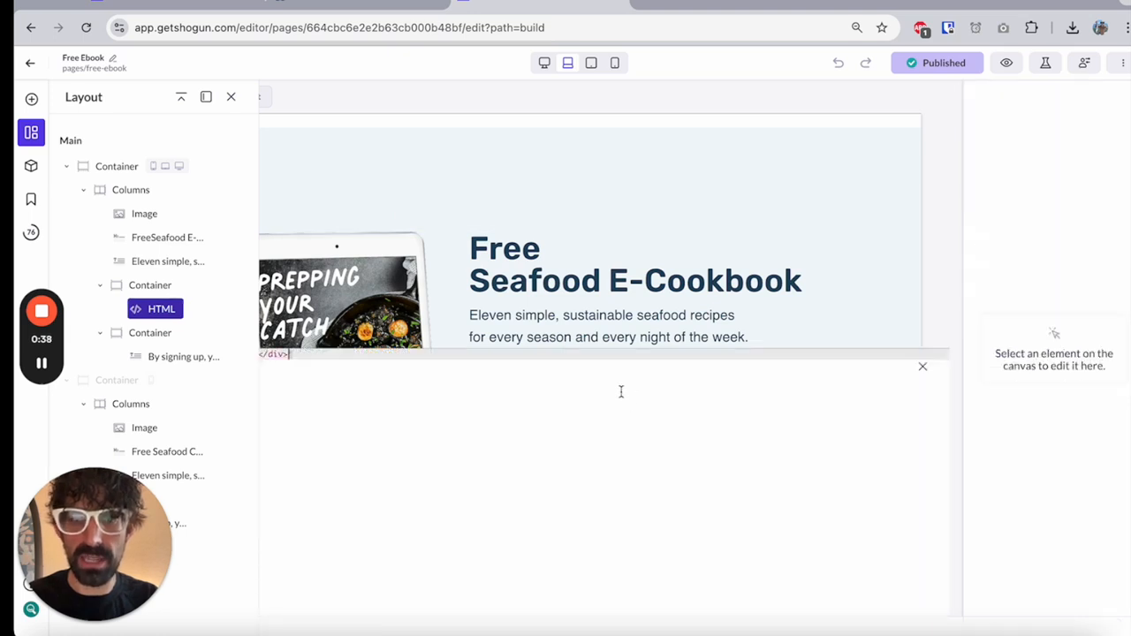
left_click(230, 98)
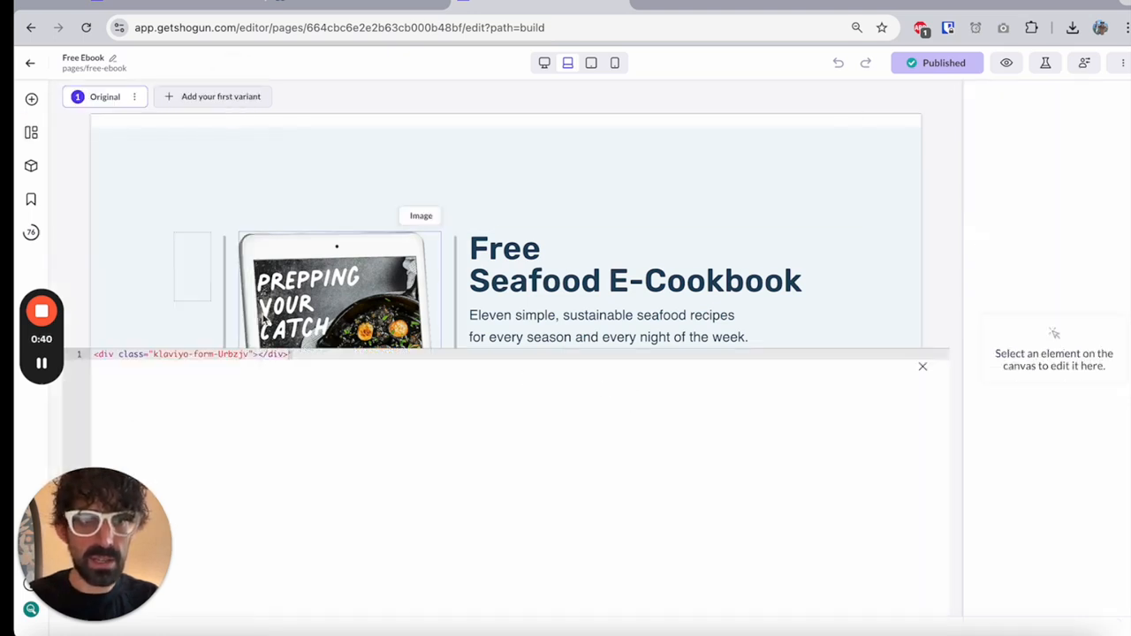
triple_click(209, 354)
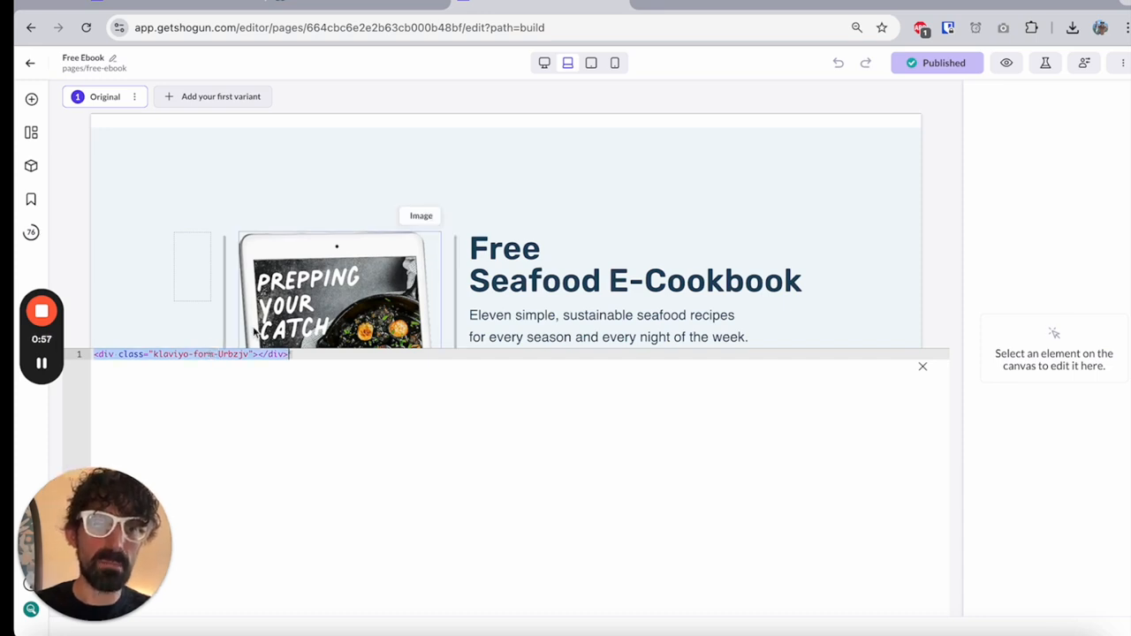
scroll(406, 266, "down", 5)
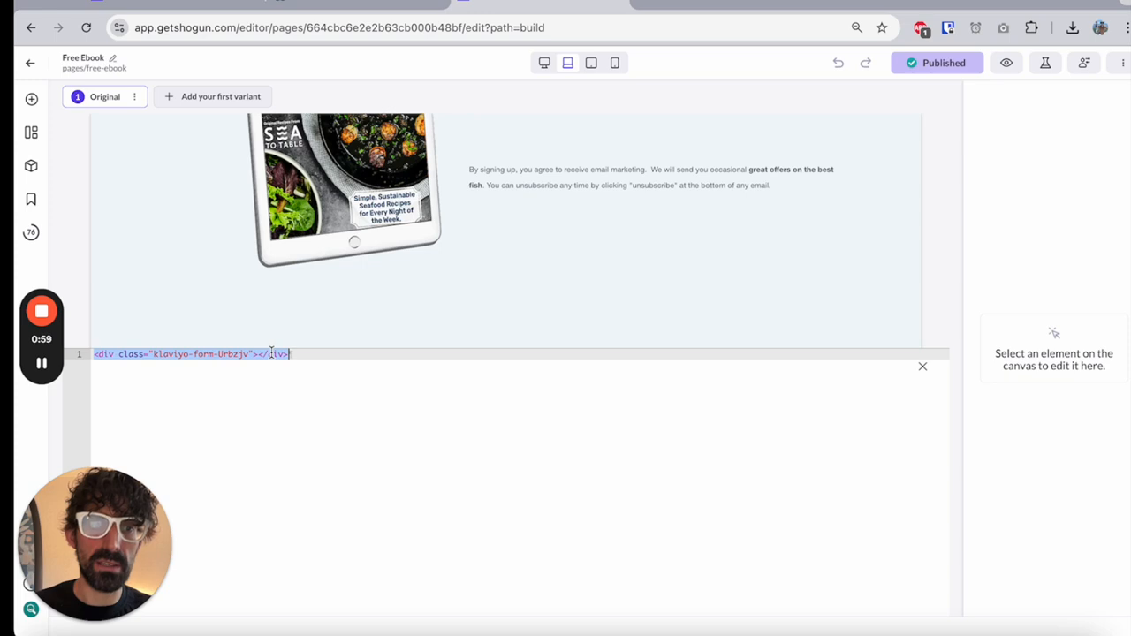
scroll(518, 257, "up", 2)
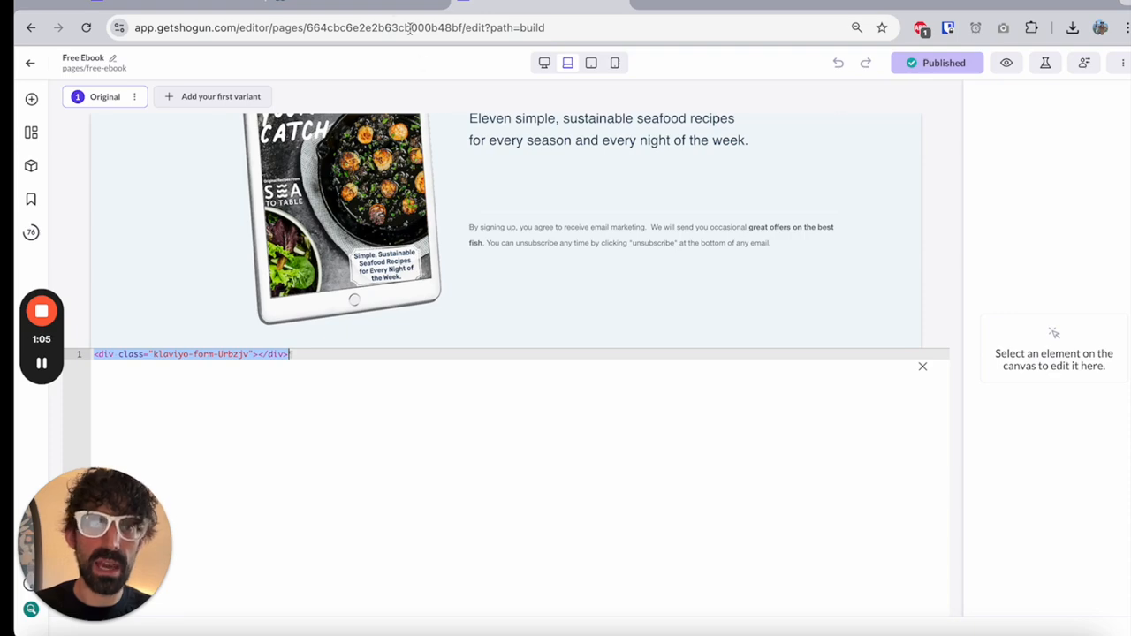
Return to the Prepping Your Catch 2 page and examine its page settings, including the SEO and Facebook tags, without changing them
left_click(389, 5)
left_click(868, 256)
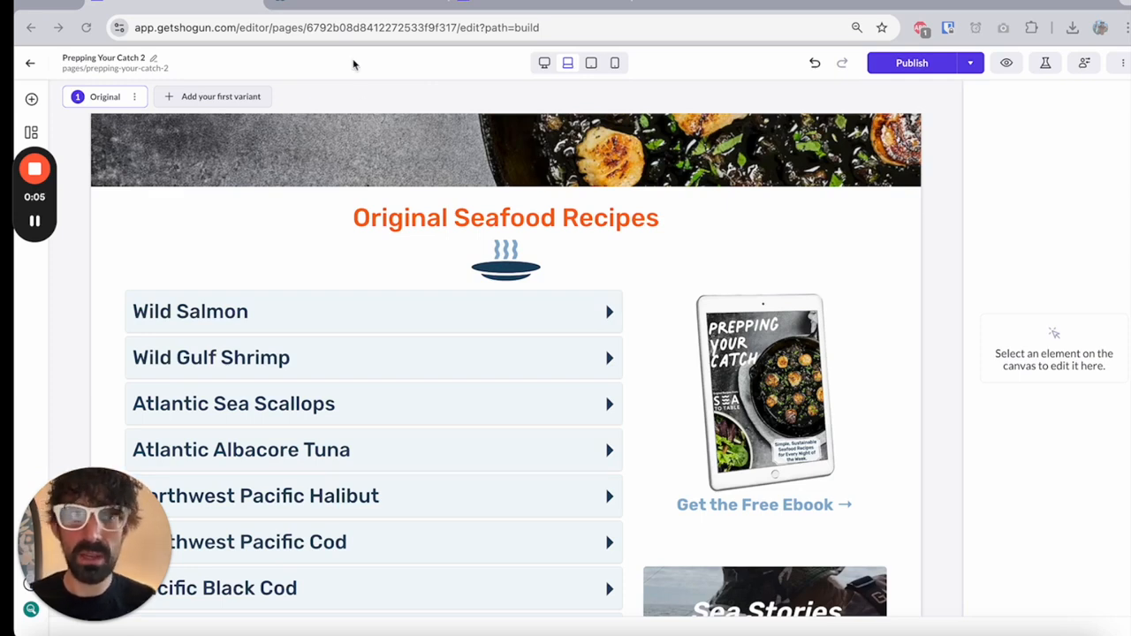
left_click(155, 59)
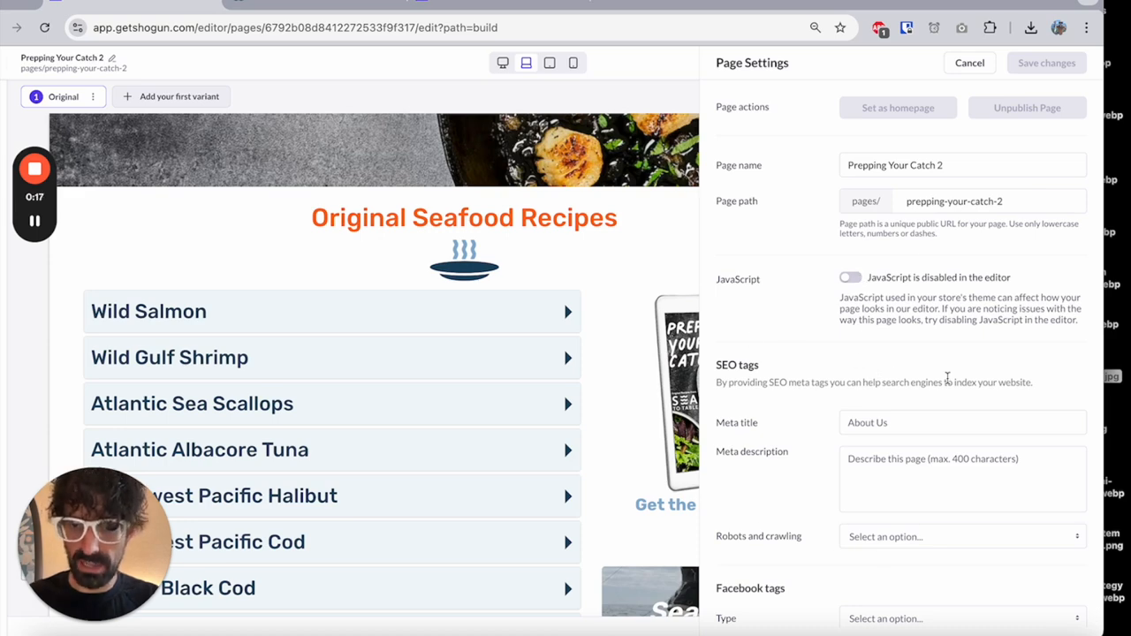
scroll(841, 379, "down", 3)
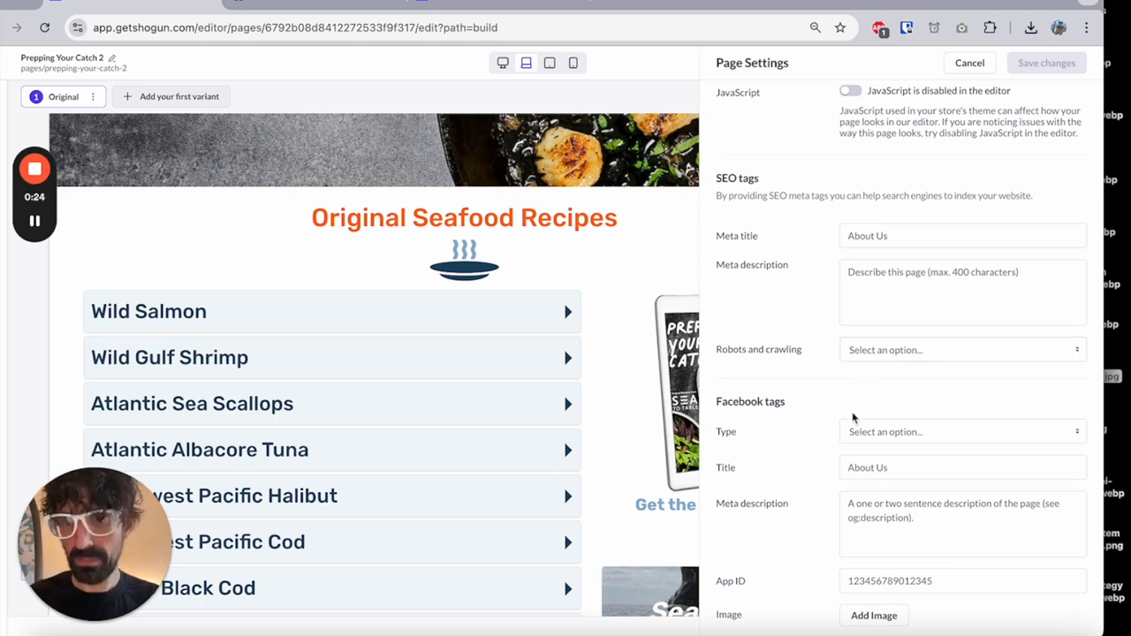
scroll(852, 413, "down", 2)
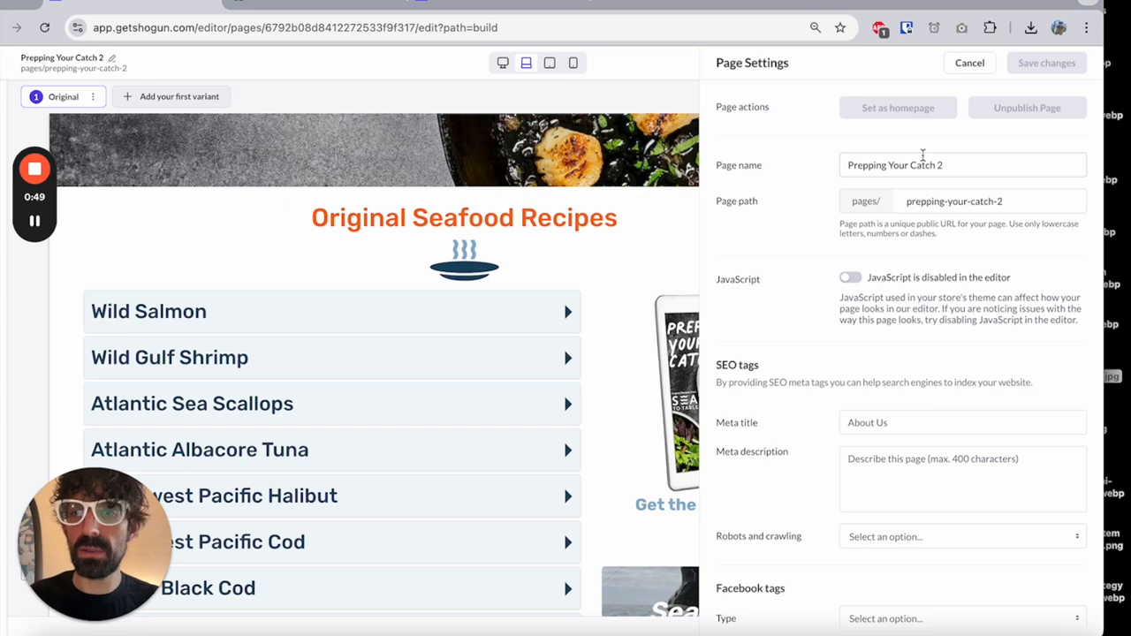
left_click(953, 67)
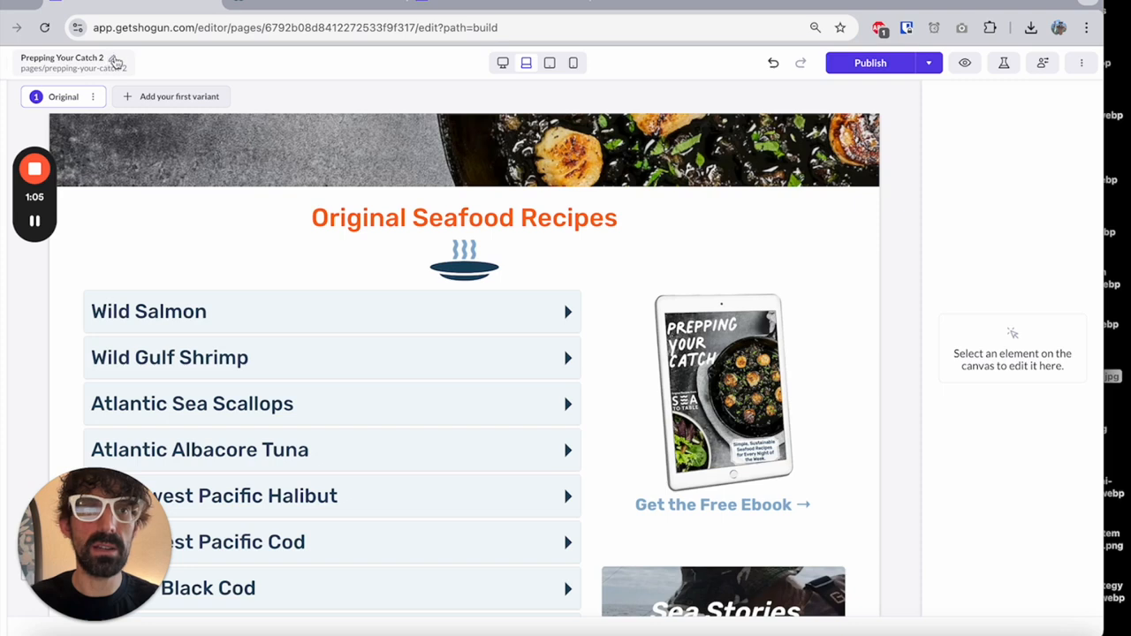
Reopen the page settings and select the whole page path after the pages/ prefix
left_click(112, 58)
double_click(937, 201)
left_click(941, 200)
triple_click(941, 201)
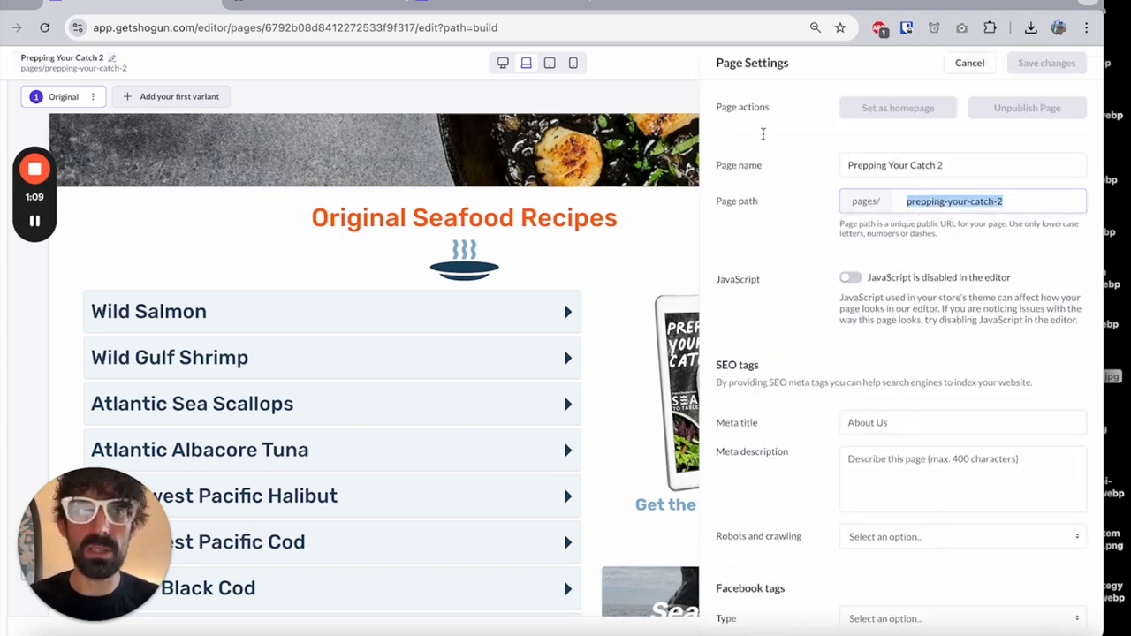